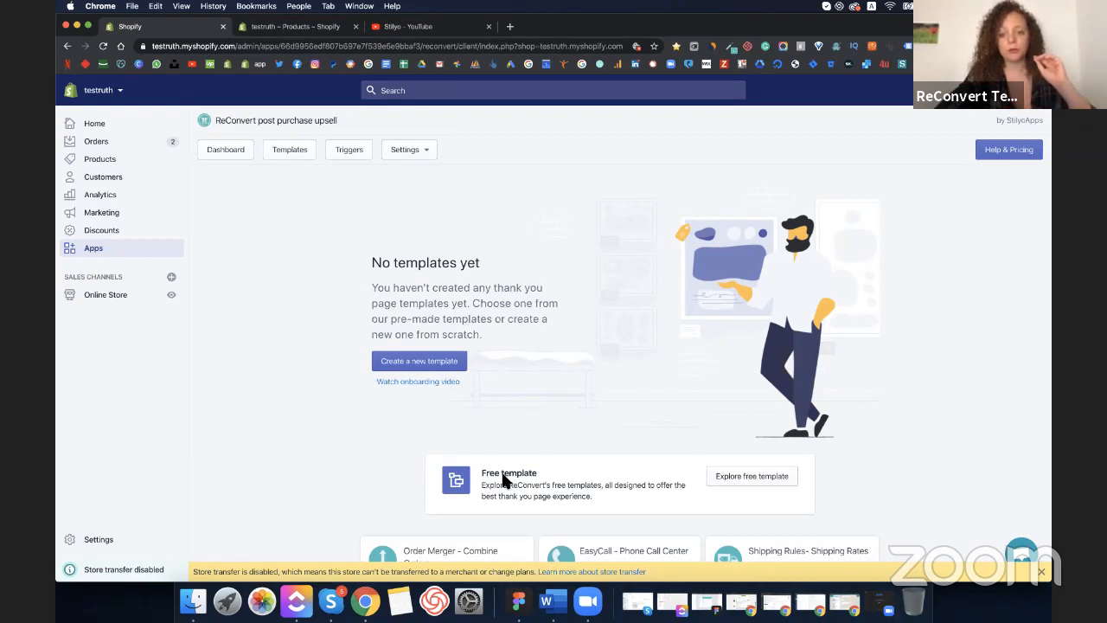
- Add the free Conversion Monster template from the free template gallery
click(760, 488)
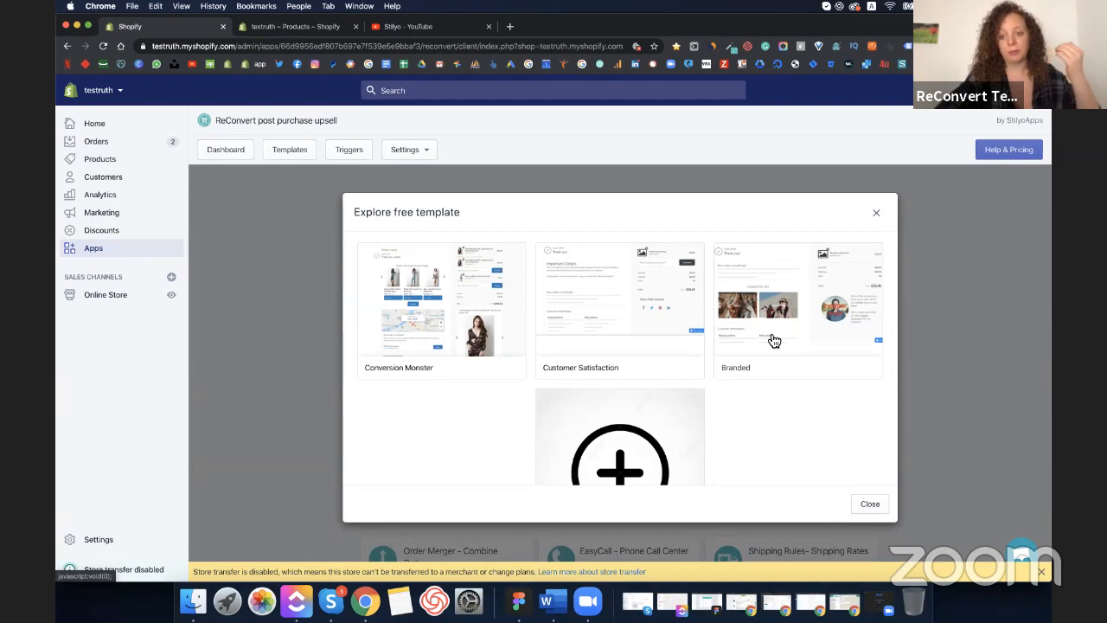
click(439, 337)
scroll(764, 415, down, 2)
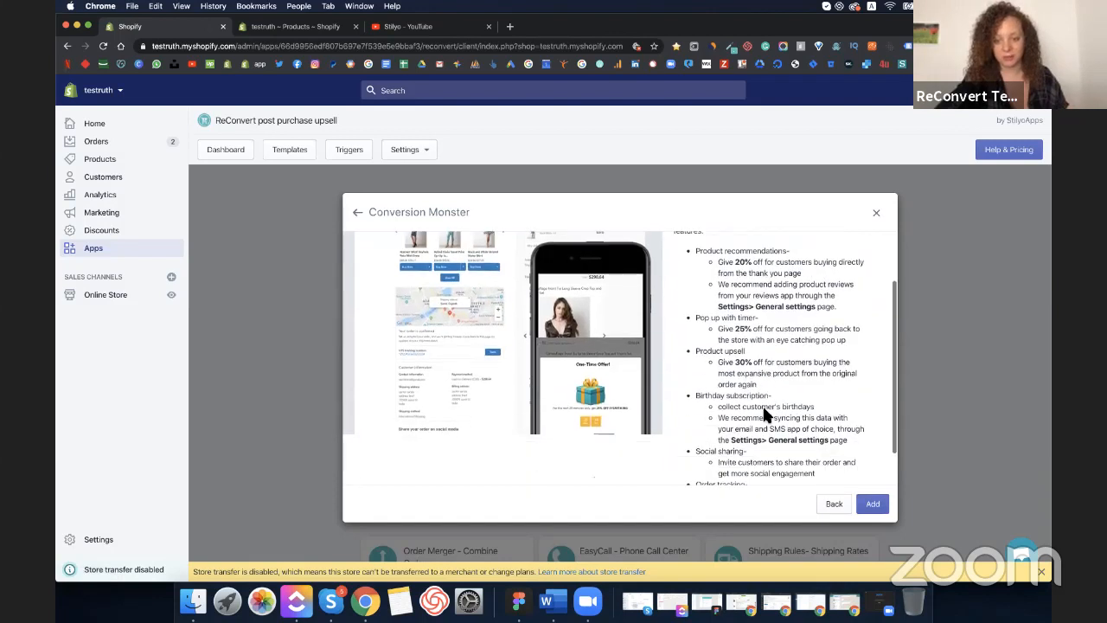
click(877, 506)
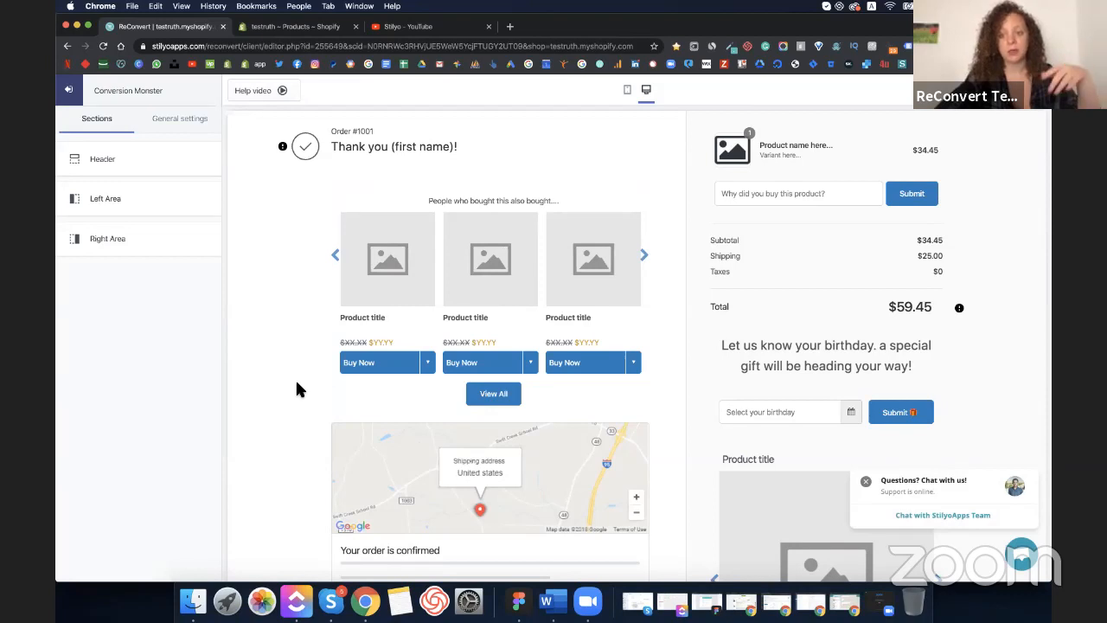
- Dismiss the chat, check the product comment box, then browse the 'People who bought this also bought' carousel
click(865, 482)
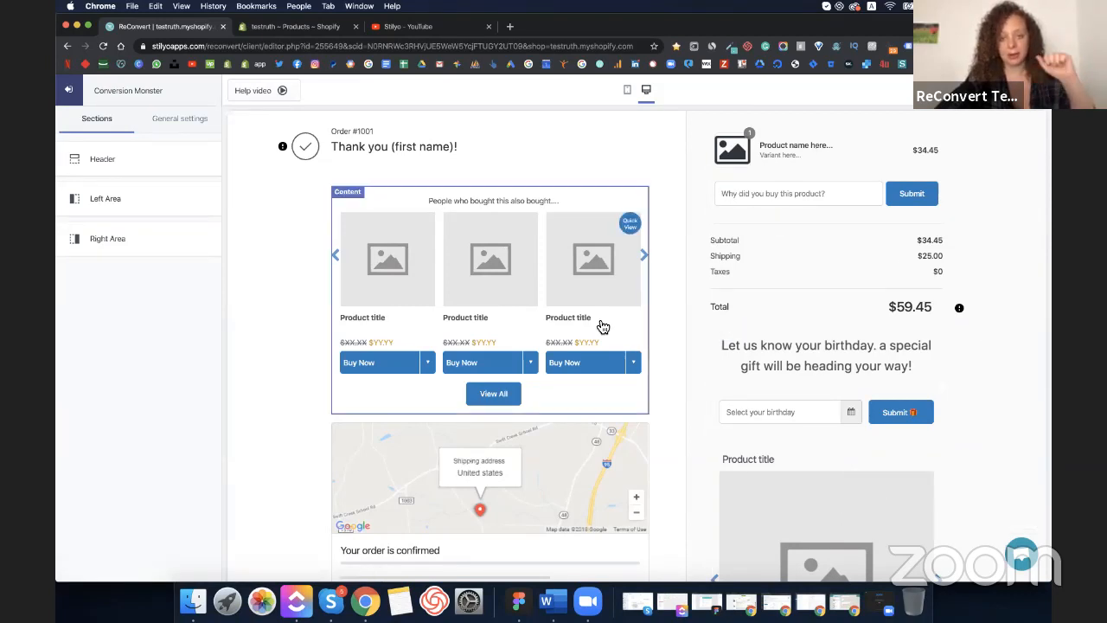
click(798, 197)
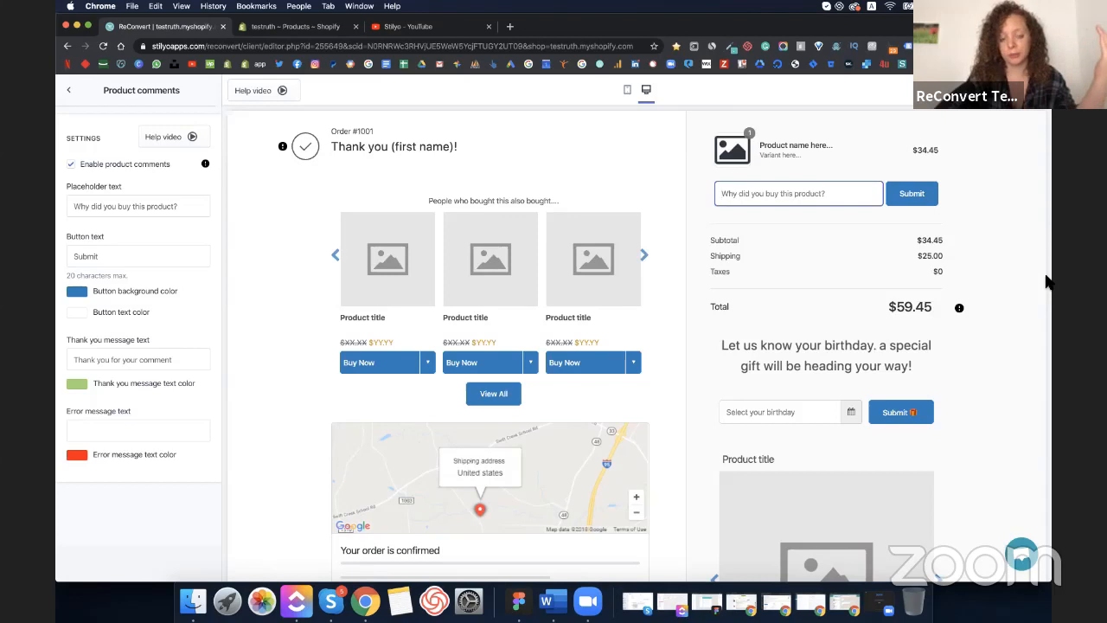
click(632, 217)
click(645, 257)
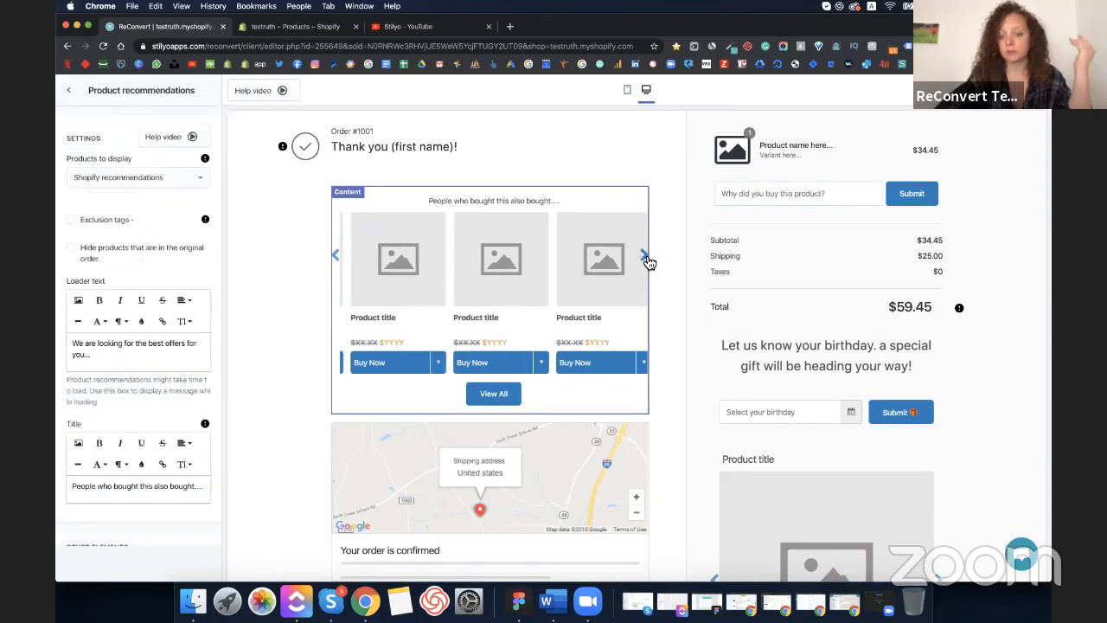
click(647, 257)
click(647, 256)
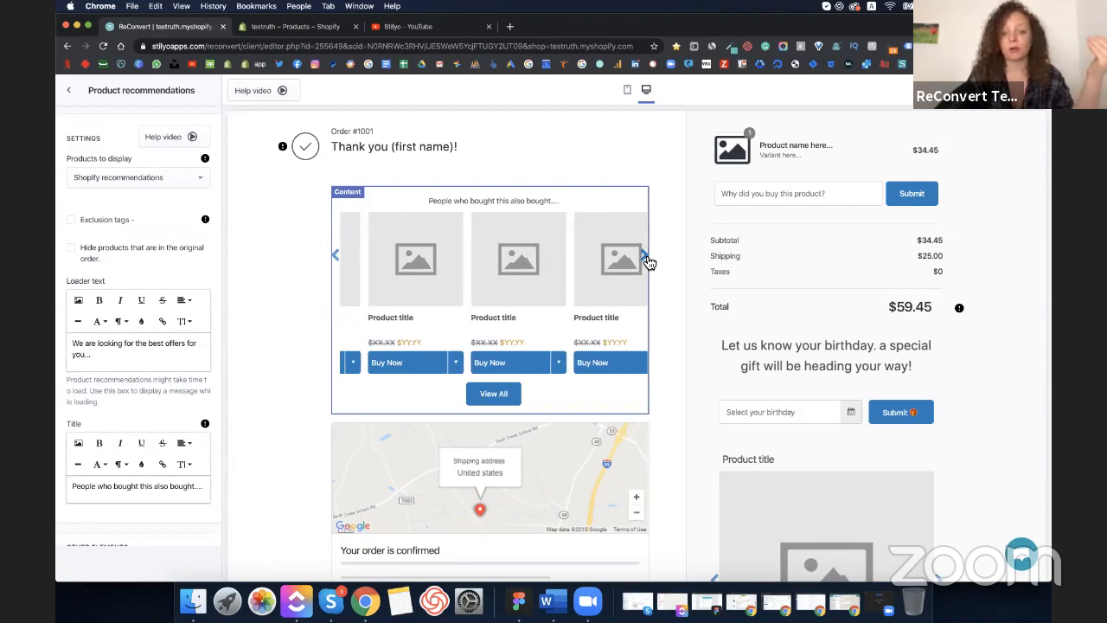
click(647, 256)
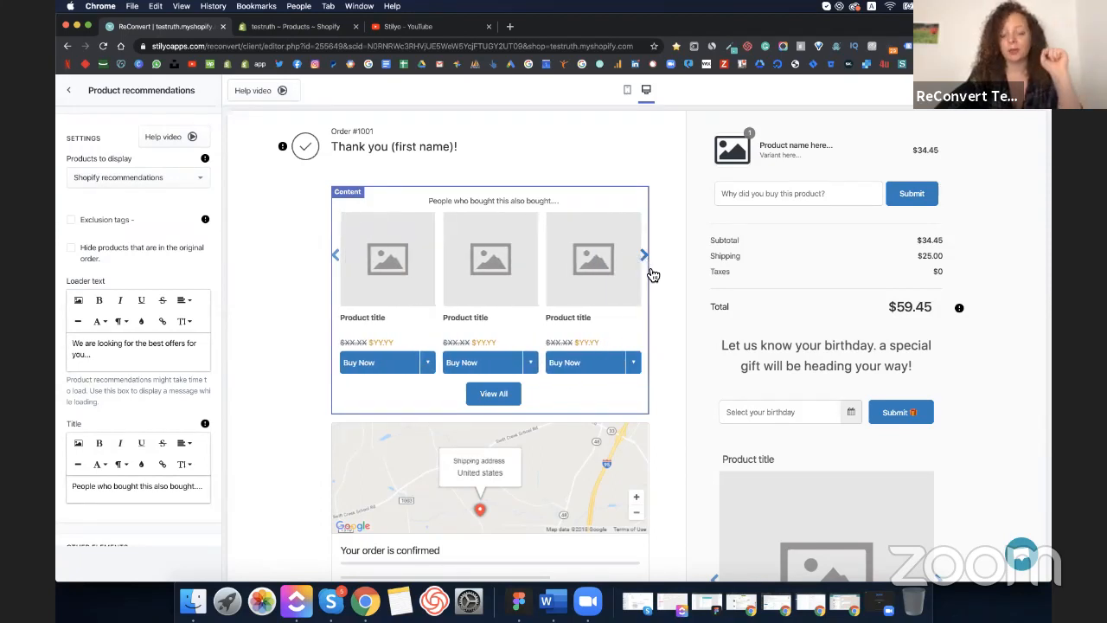
- Open the birthday collector block's settings
scroll(669, 291, down, 3)
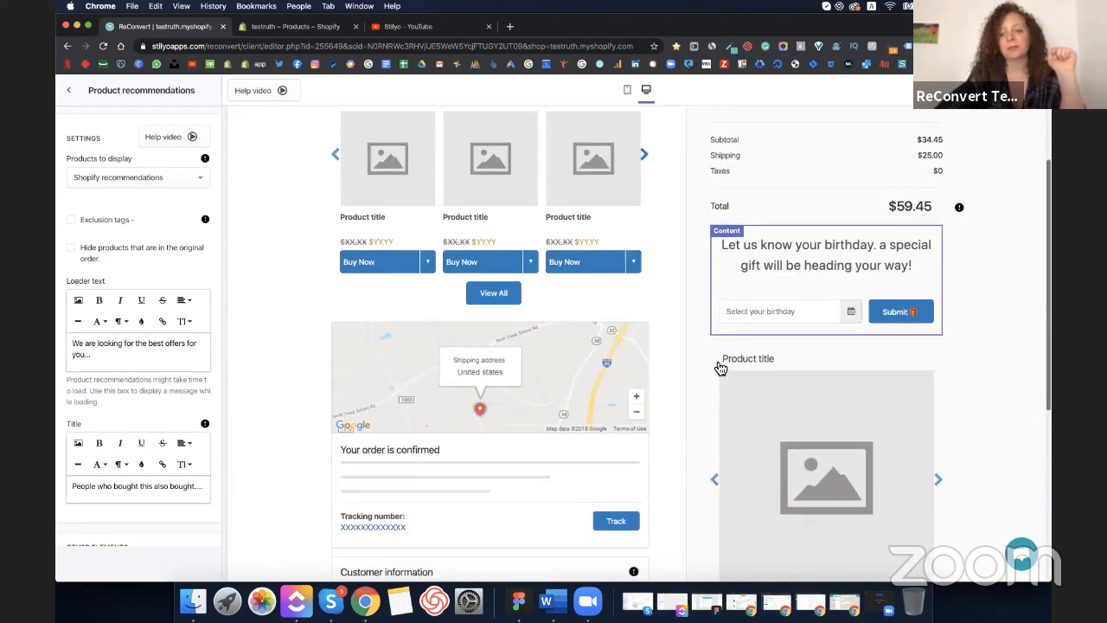
click(801, 262)
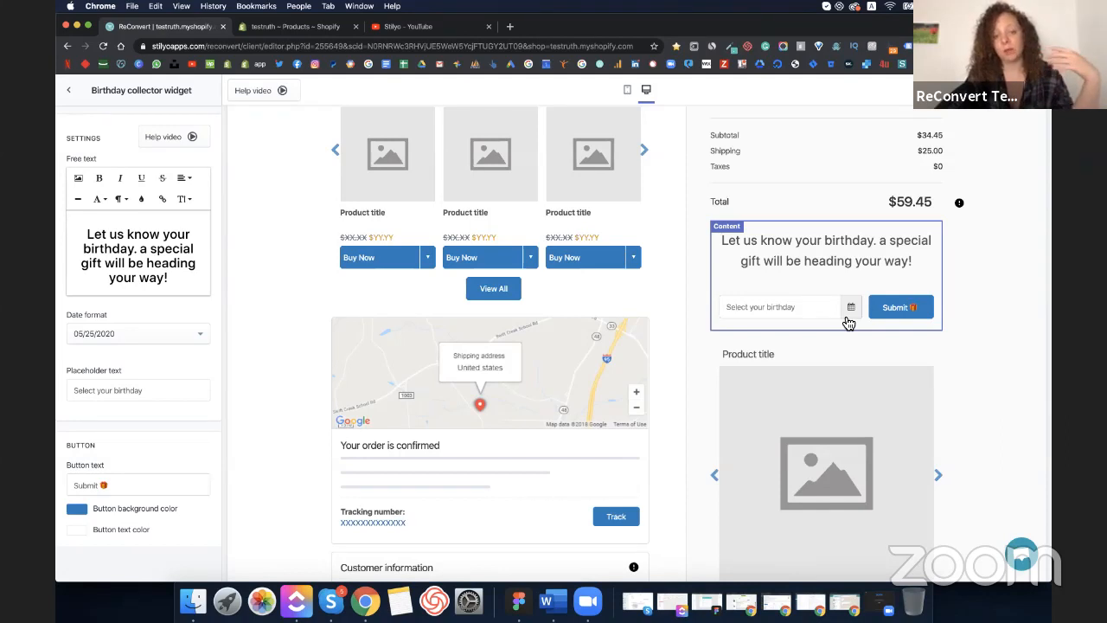
scroll(816, 377, down, 5)
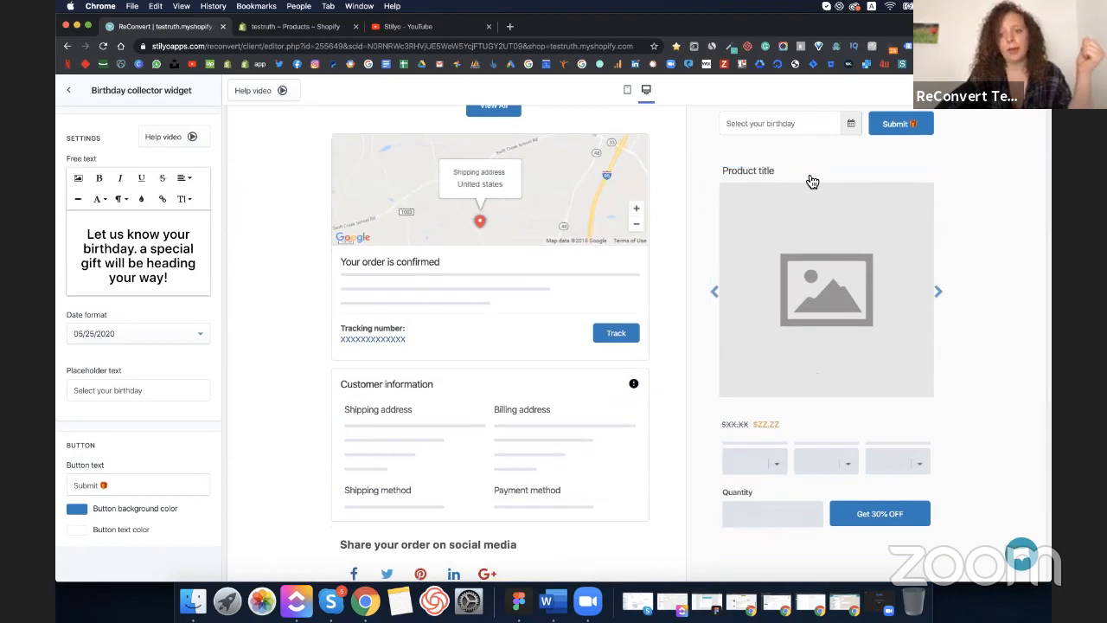
- Flip through the product upsell's images, close the chat, and return to the Right Area section list
click(811, 179)
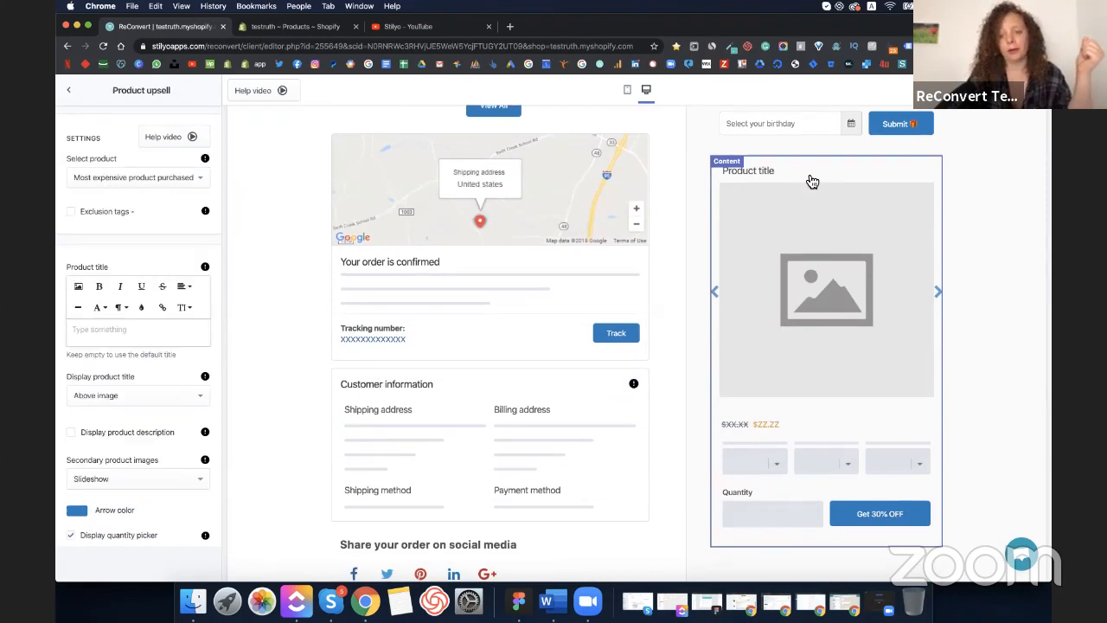
click(717, 294)
click(717, 294)
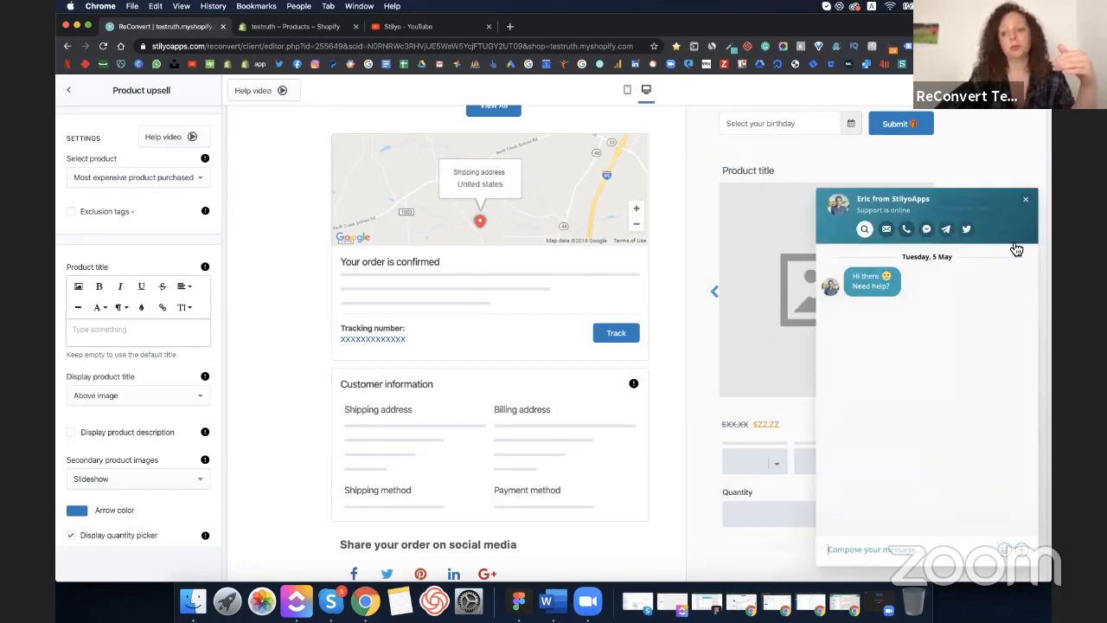
click(1026, 201)
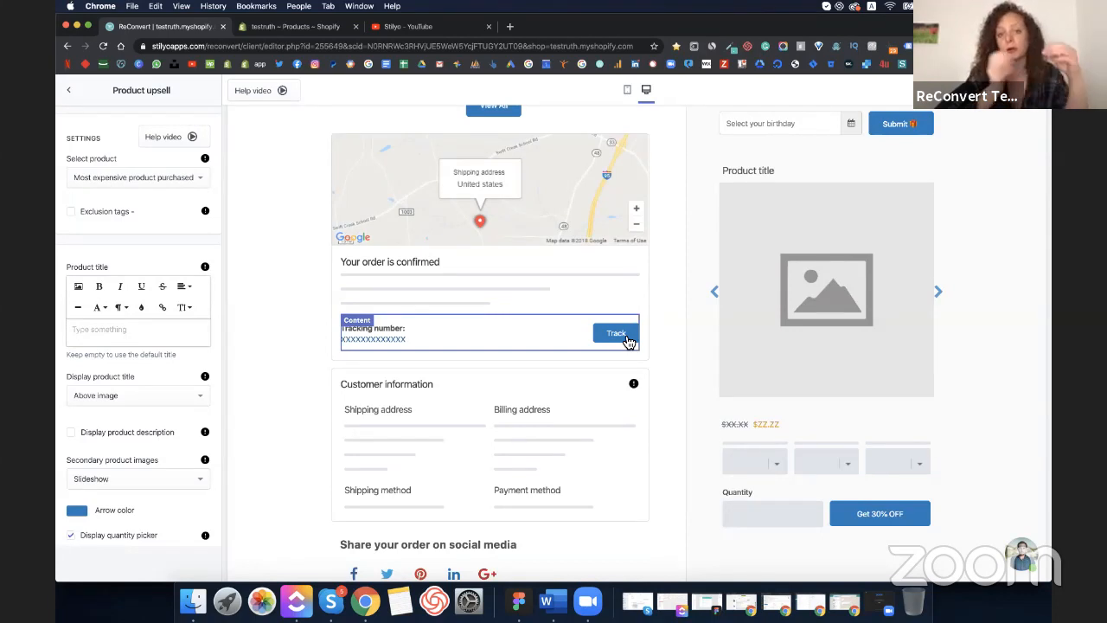
scroll(623, 338, down, 3)
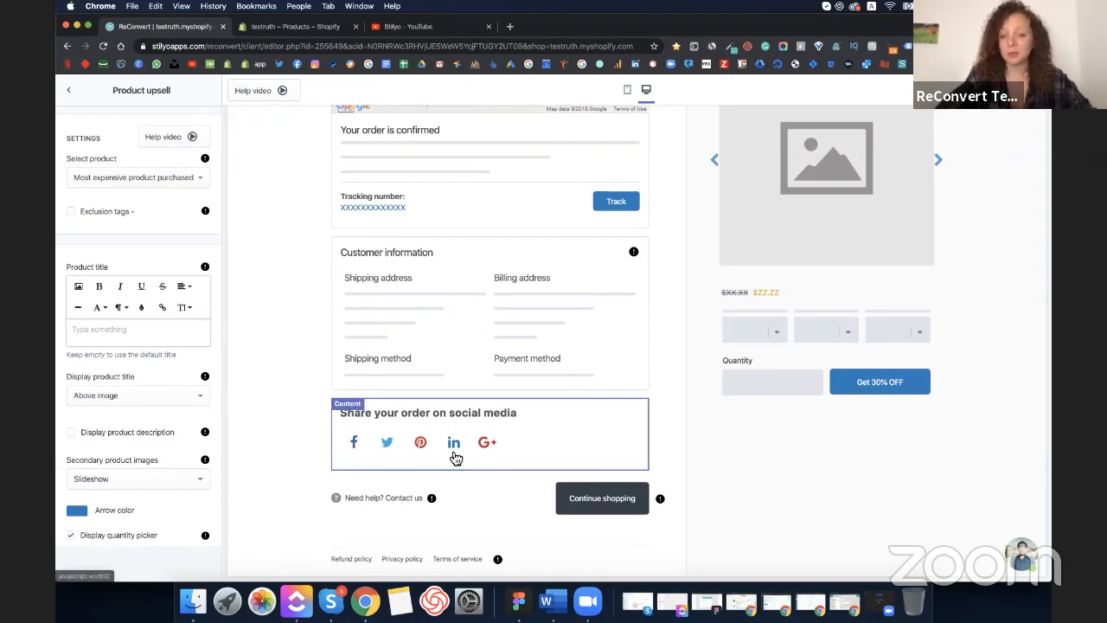
scroll(280, 314, up, 10)
click(73, 93)
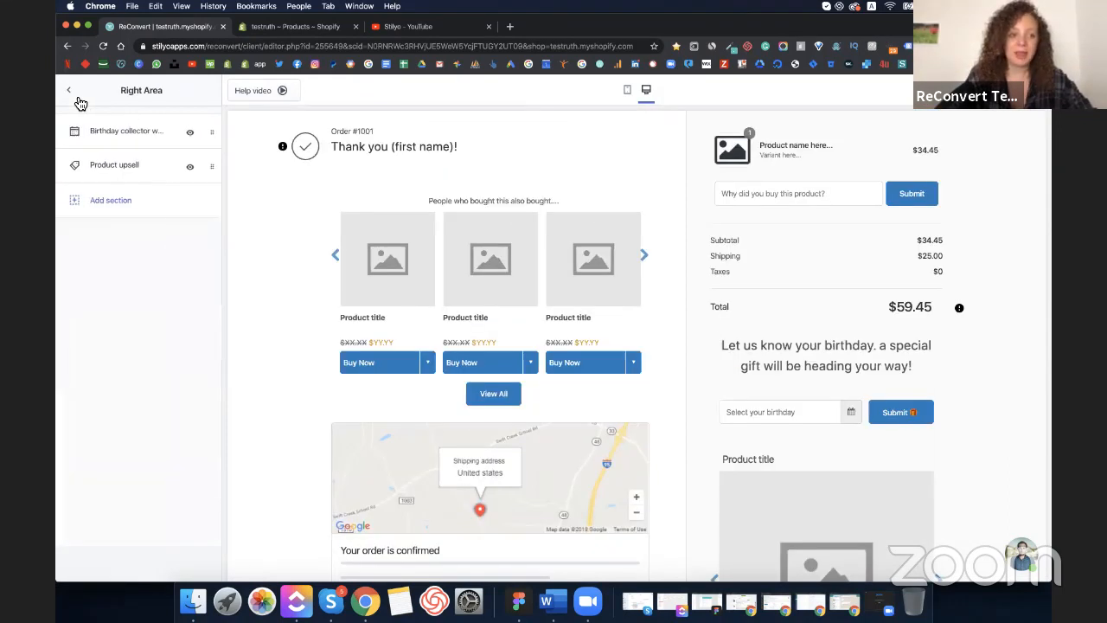
- Preview the One-Time Offer pop-up with timer from General settings, then dismiss it with Maybe later
click(75, 95)
click(186, 121)
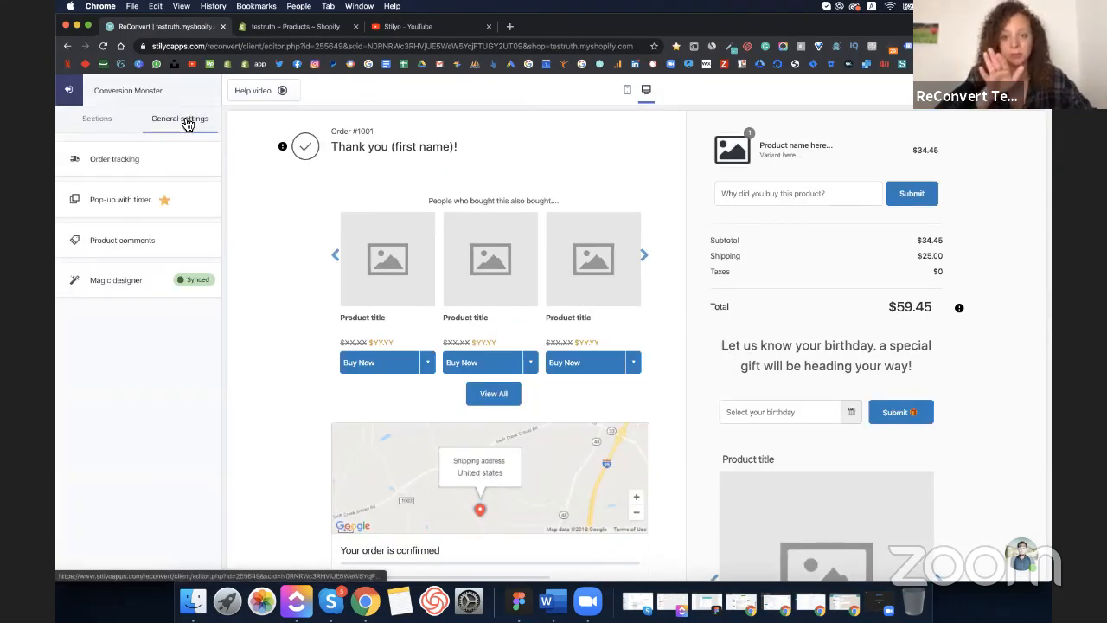
click(113, 204)
click(100, 166)
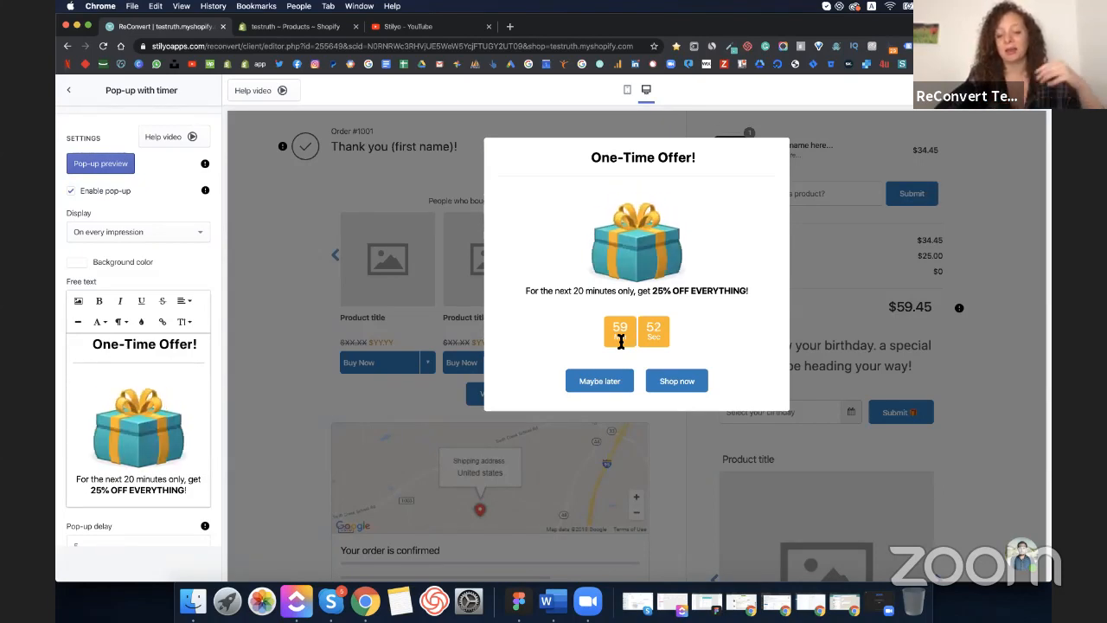
click(597, 384)
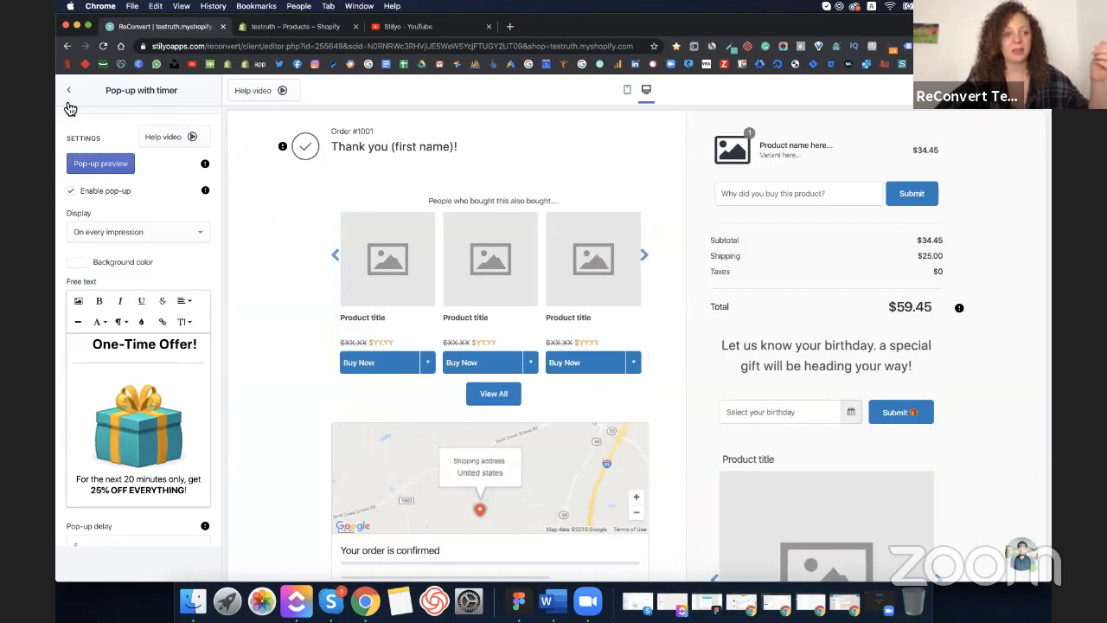
click(69, 104)
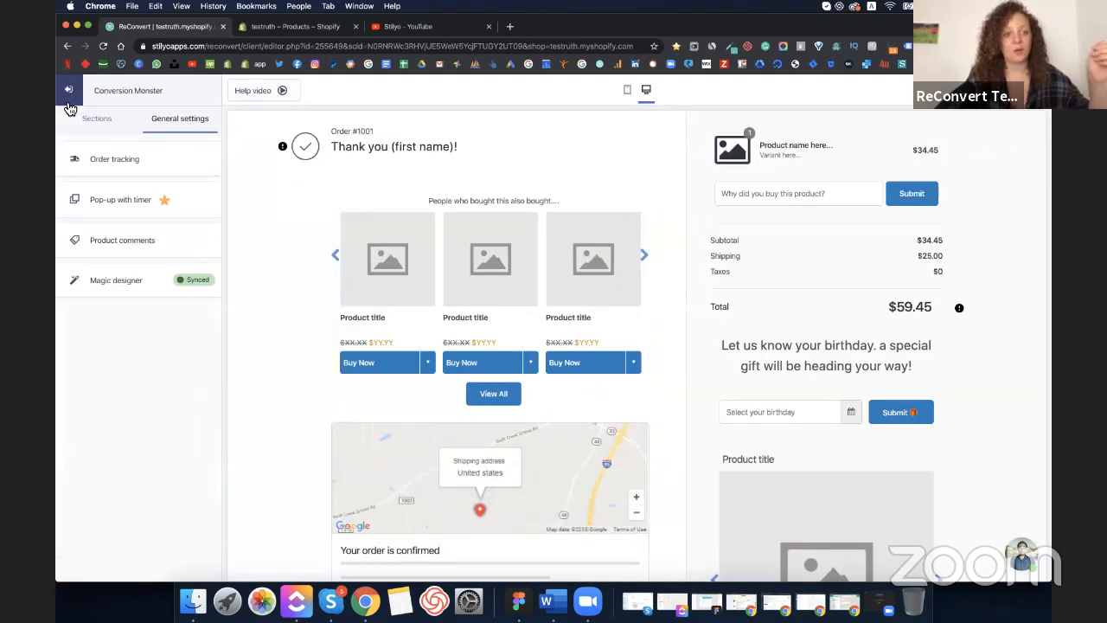
- Retitle the Conversion Monster template 'Default template' and exit the editor
click(149, 93)
triple_click(154, 93)
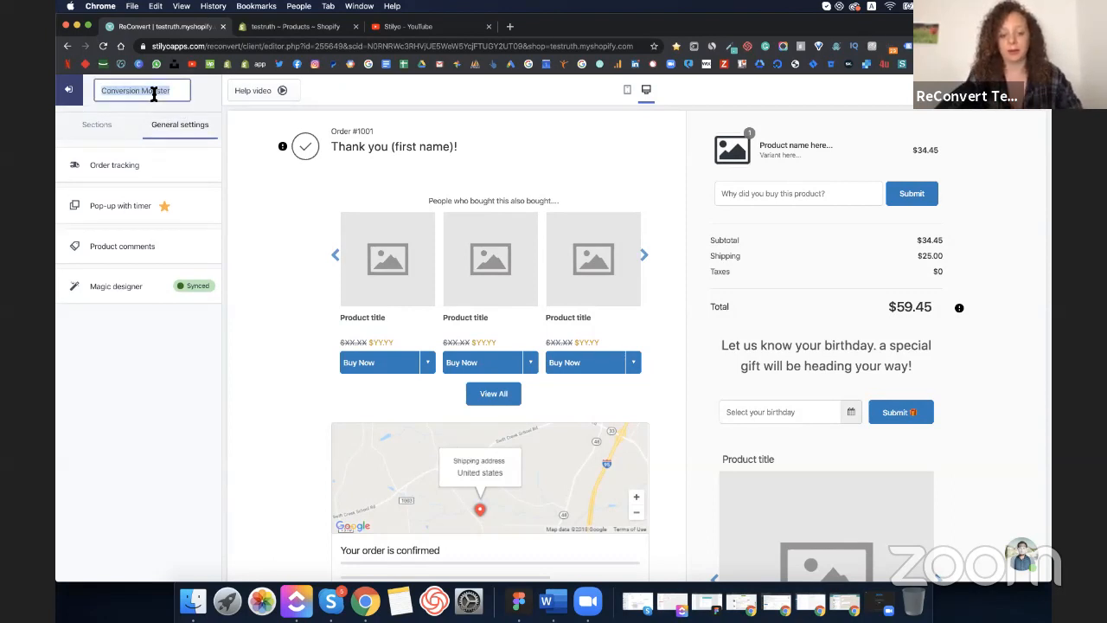
text(Defa)
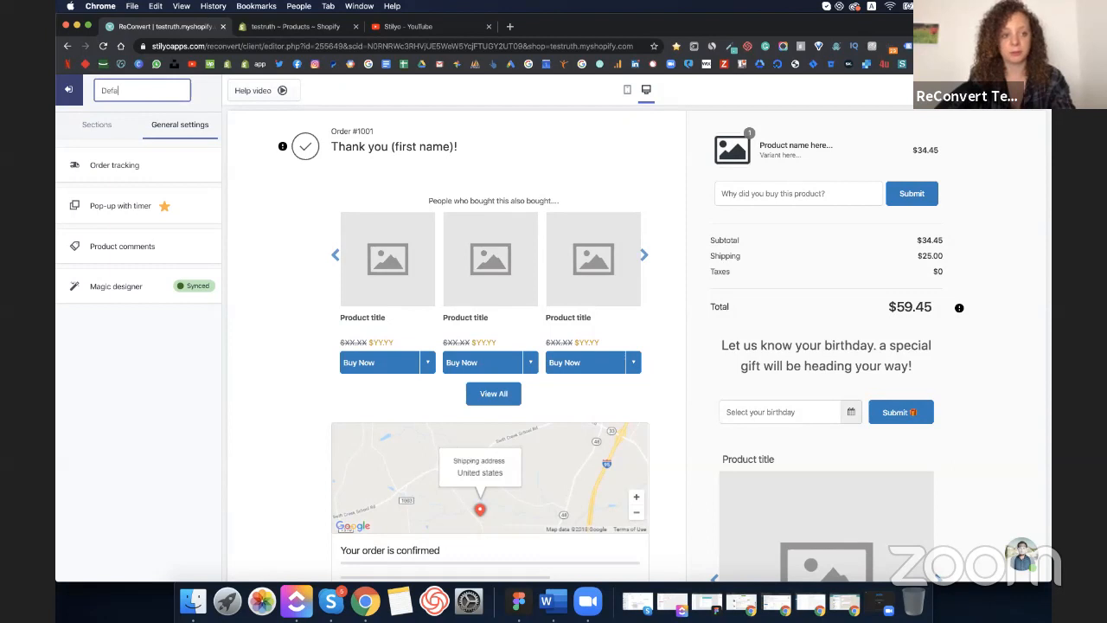
text(ult)
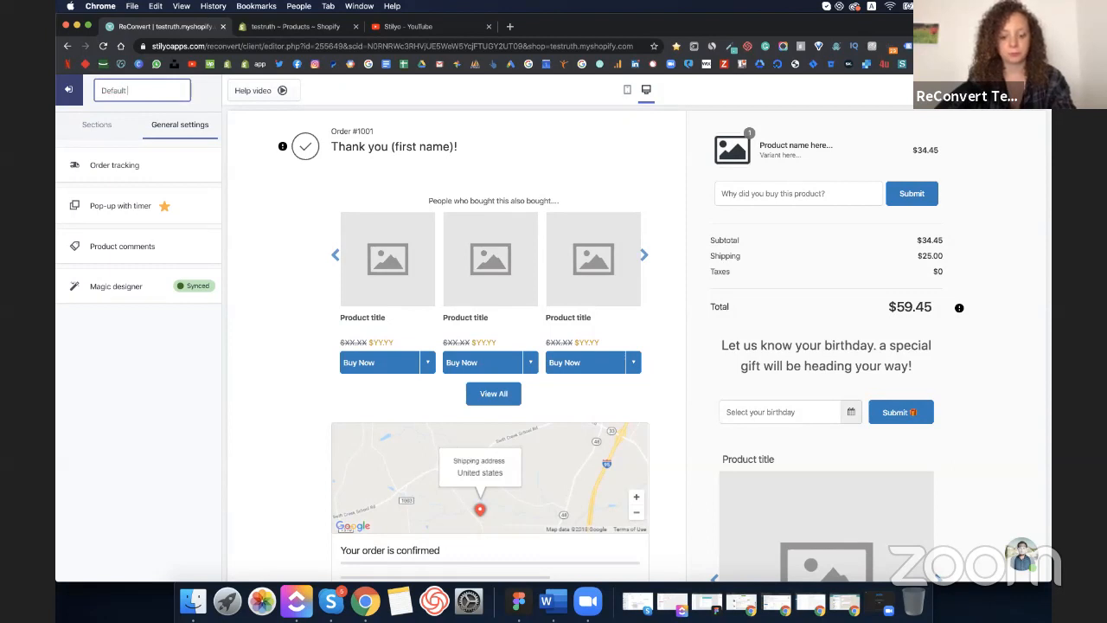
text( template)
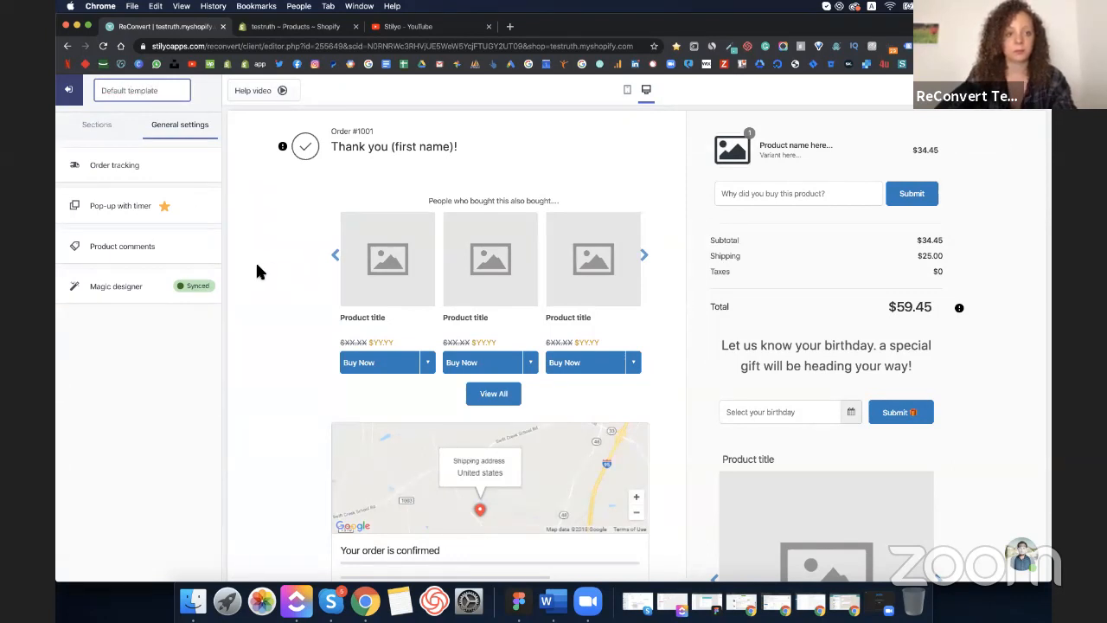
click(255, 271)
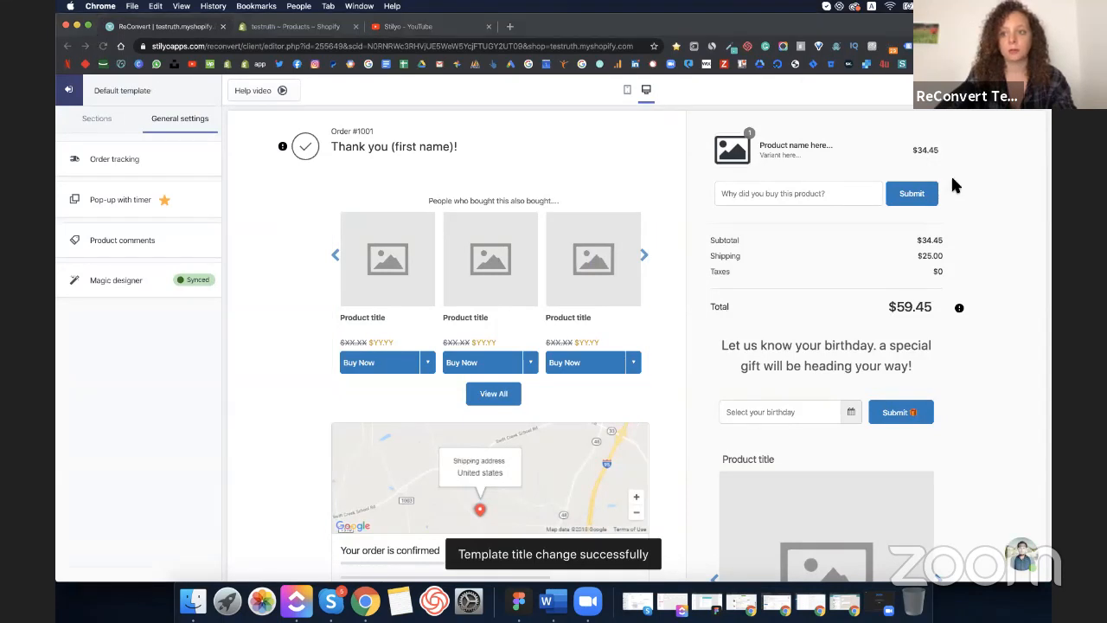
click(81, 98)
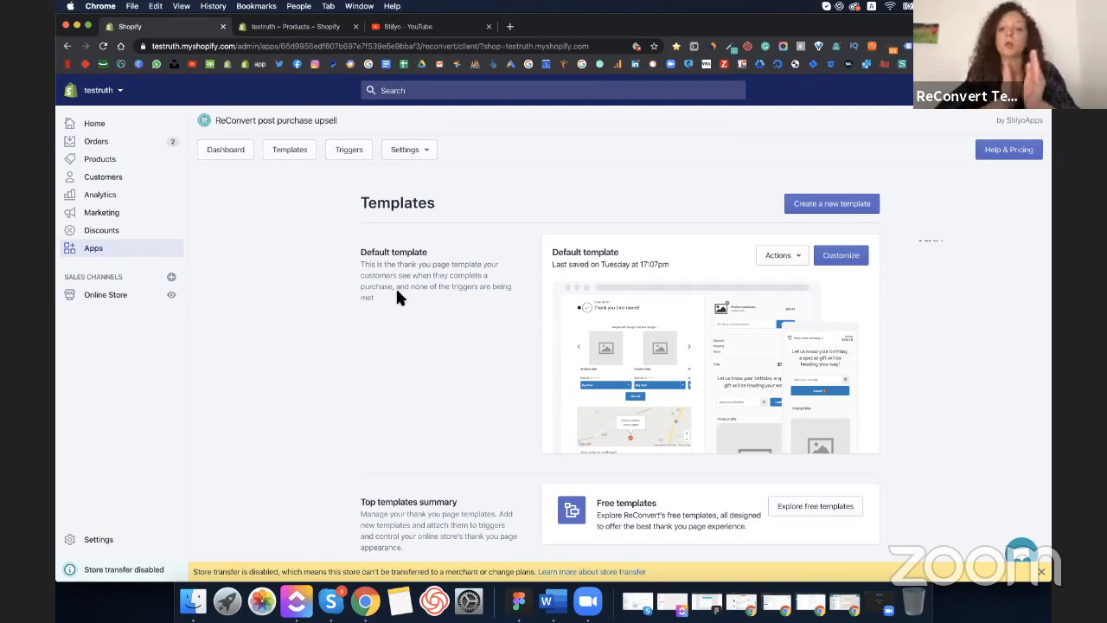
- Open the Abstract Whirl Keyhole Yoke Midi Dress product in Shopify admin, then return to Products
click(307, 27)
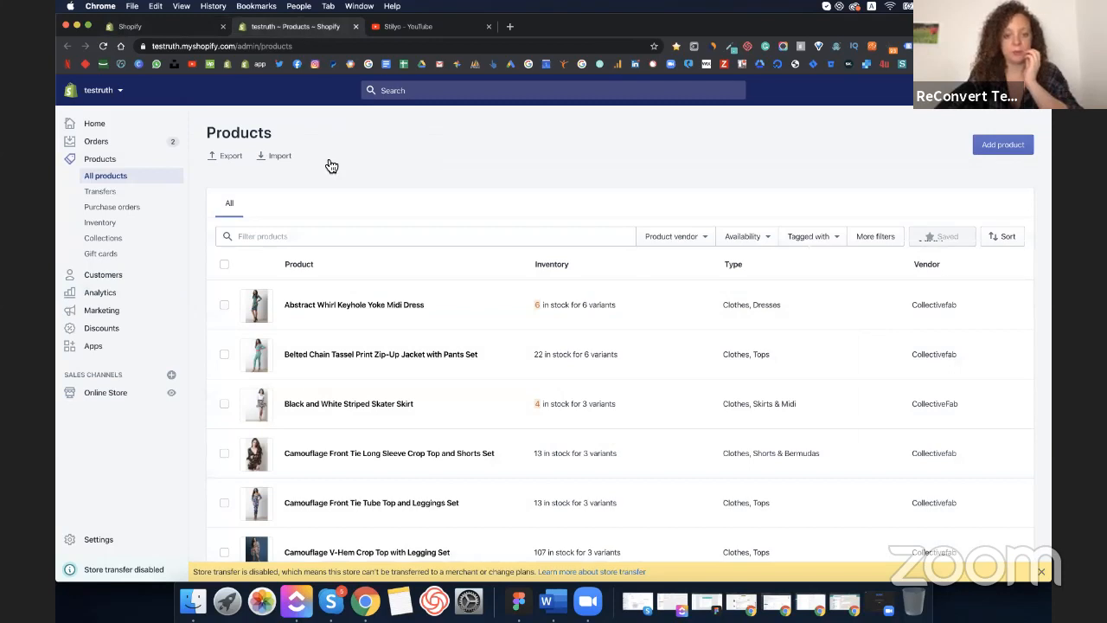
scroll(329, 164, down, 2)
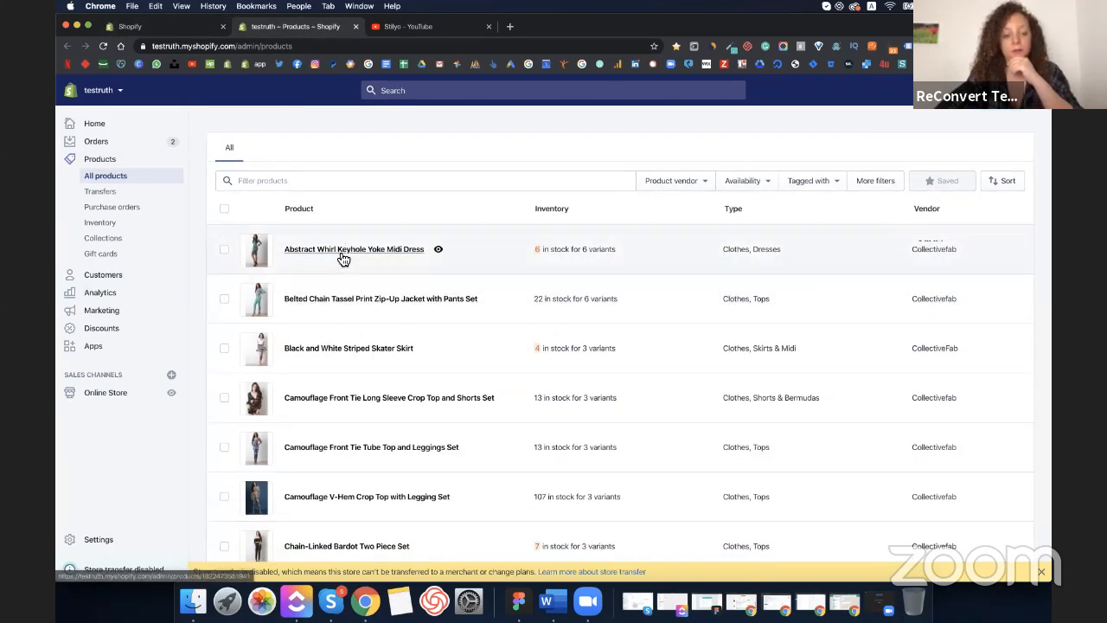
click(338, 250)
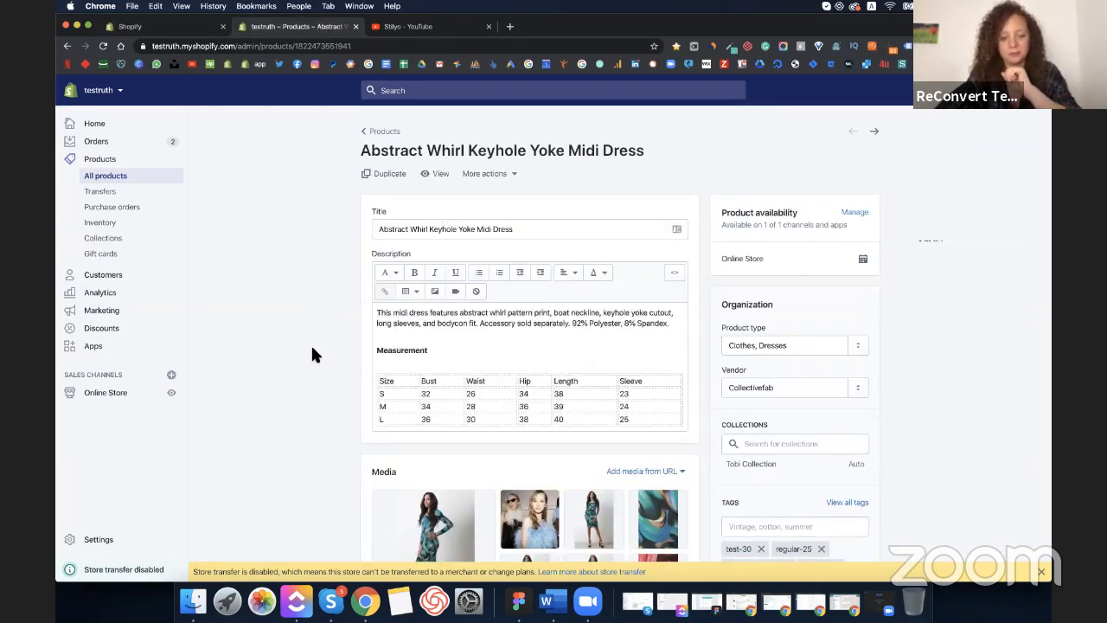
scroll(312, 353, down, 5)
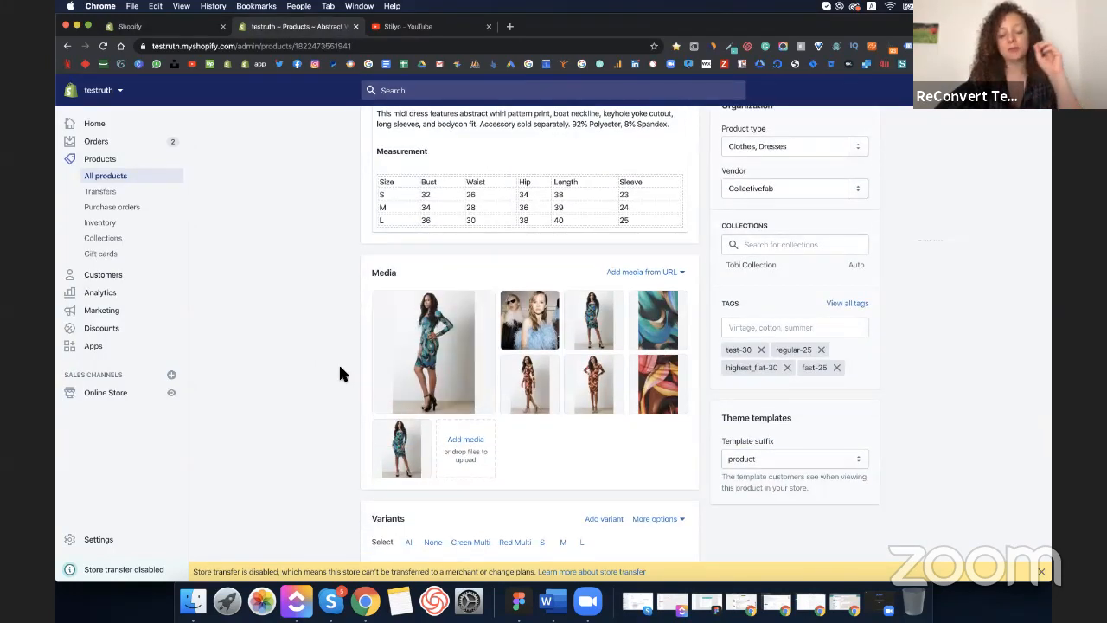
scroll(340, 372, up, 5)
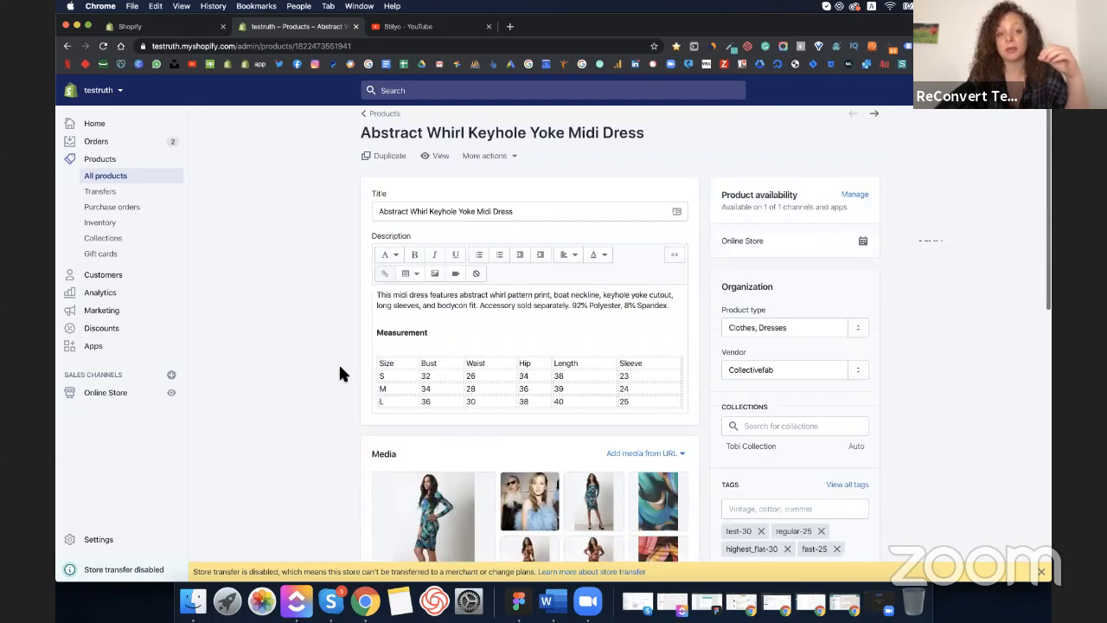
scroll(340, 373, up, 1)
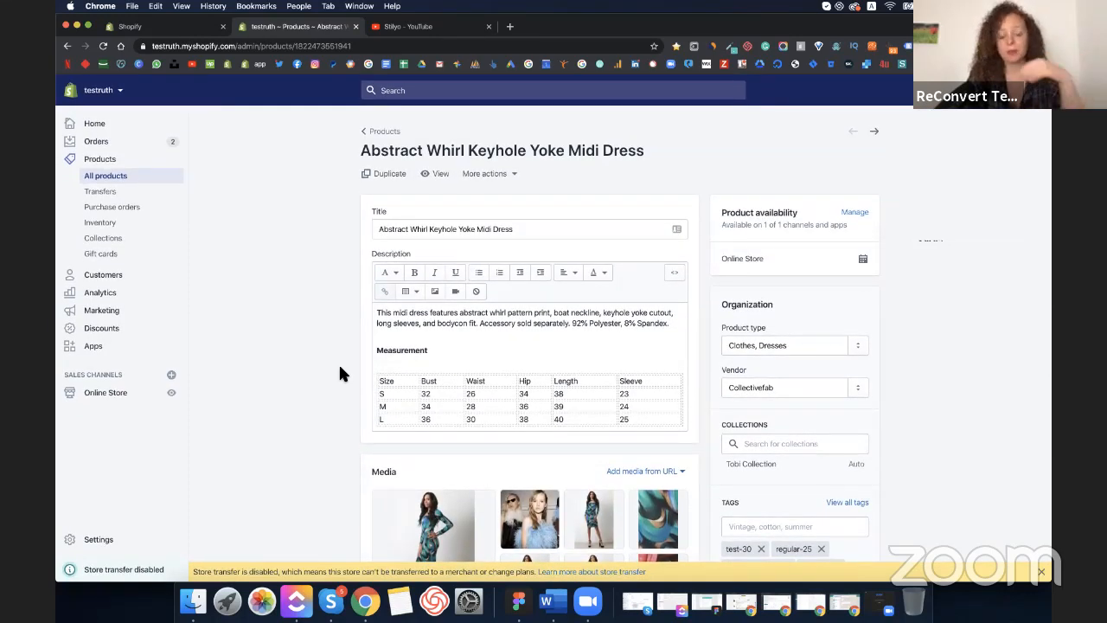
click(392, 135)
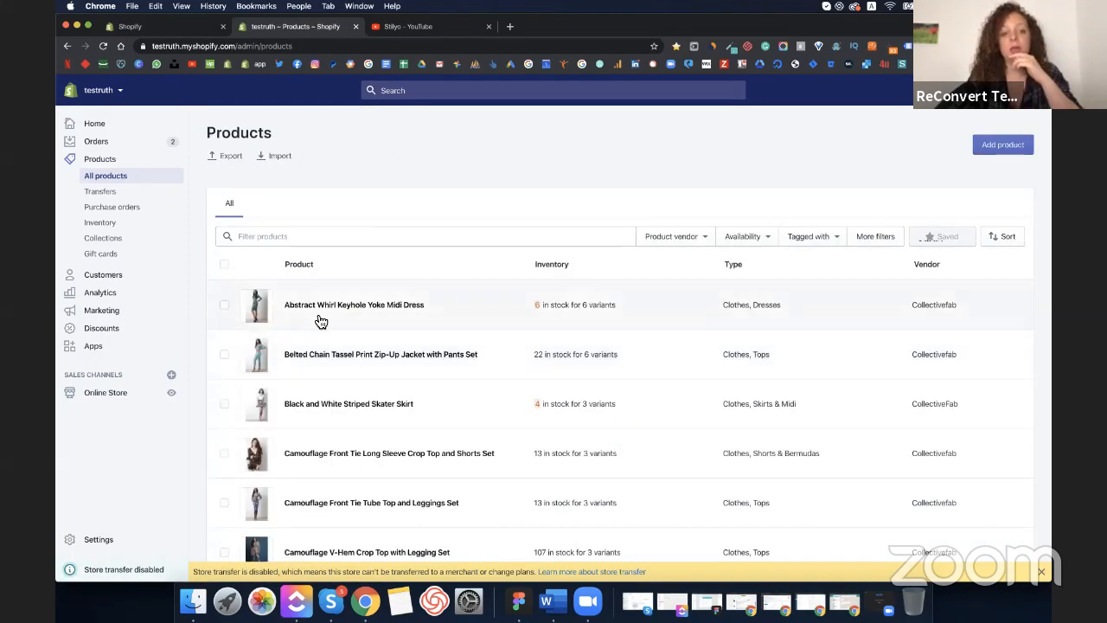
scroll(320, 321, down, 2)
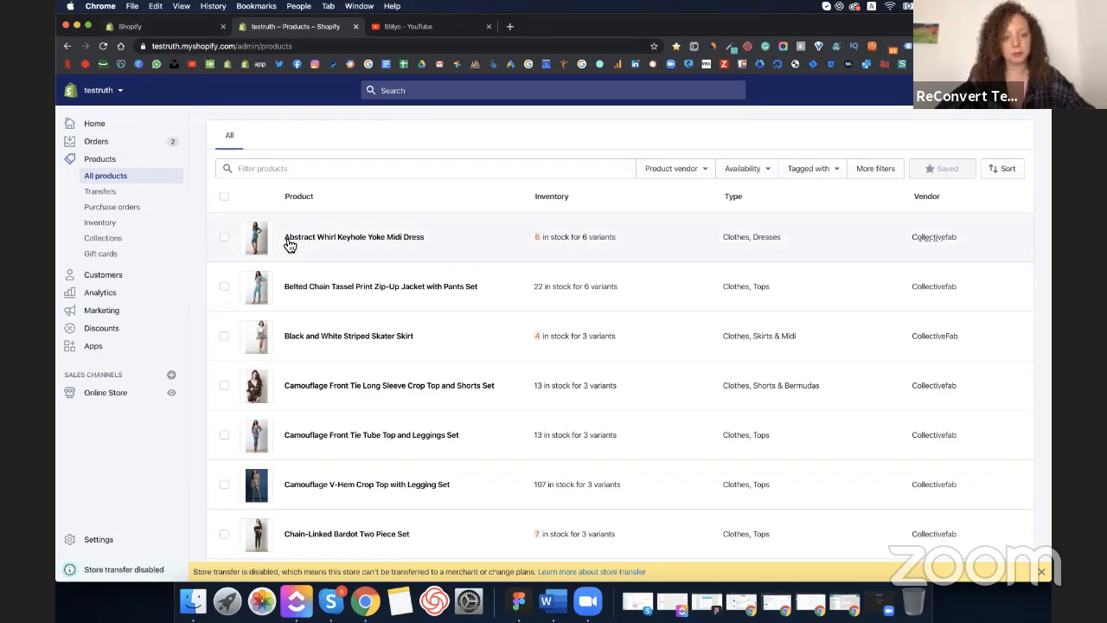
- Open ReConvert's trigger-based thank-you pages and check the Default template fallback dropdown without changing it
click(183, 28)
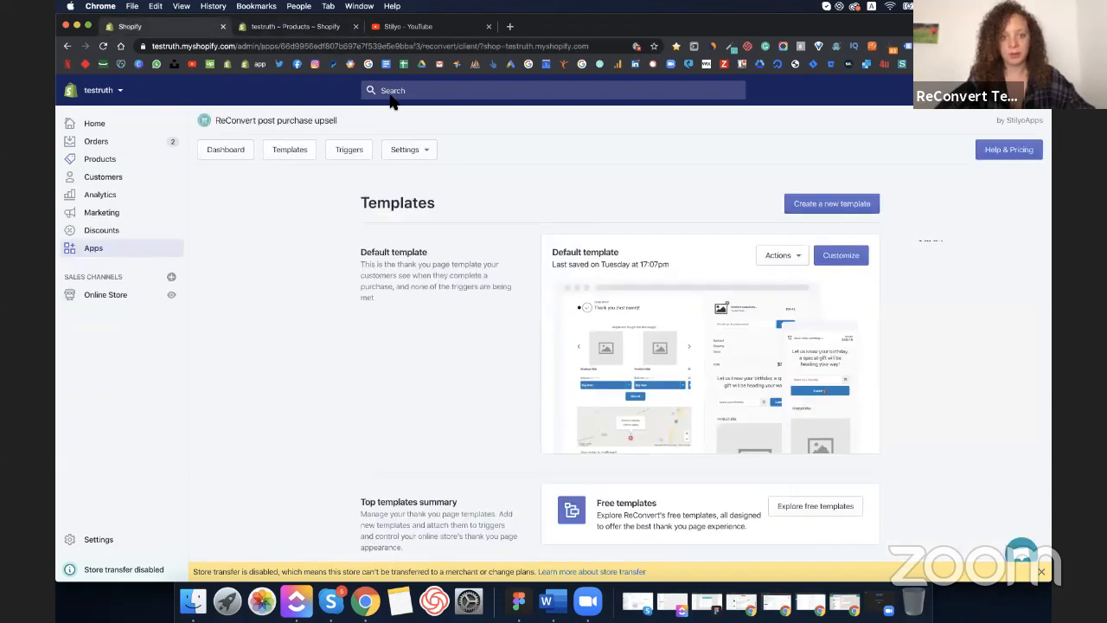
click(349, 153)
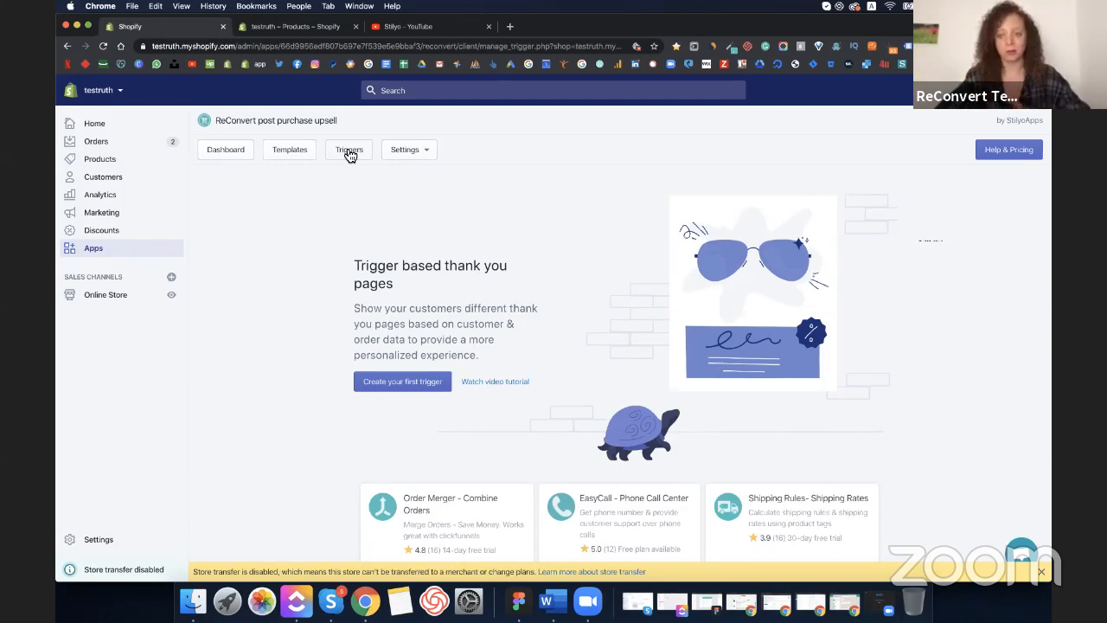
click(410, 382)
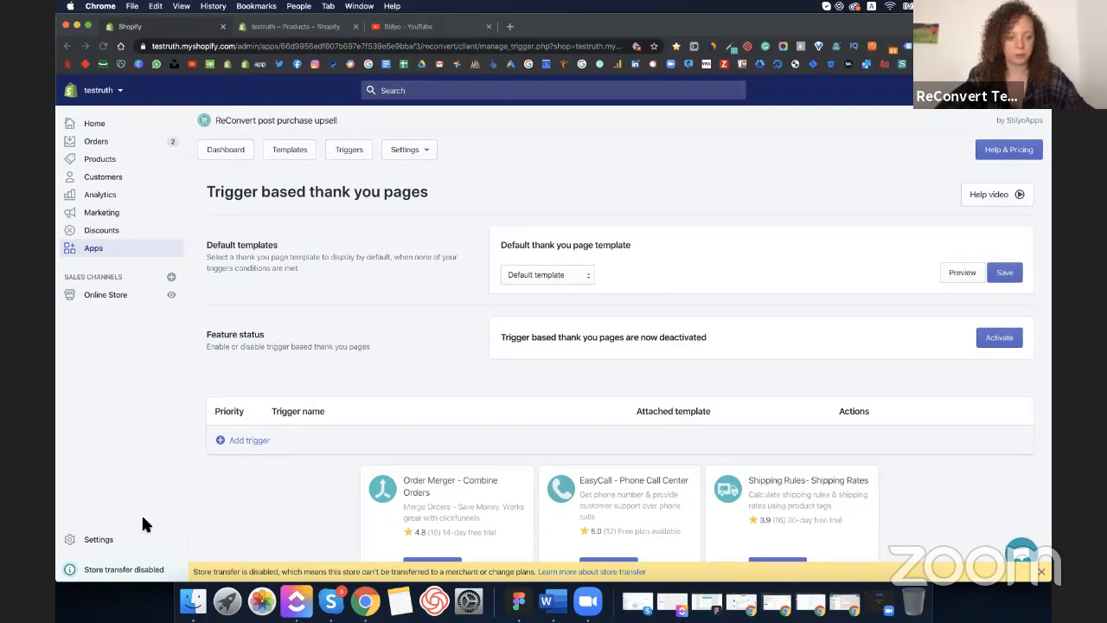
click(539, 277)
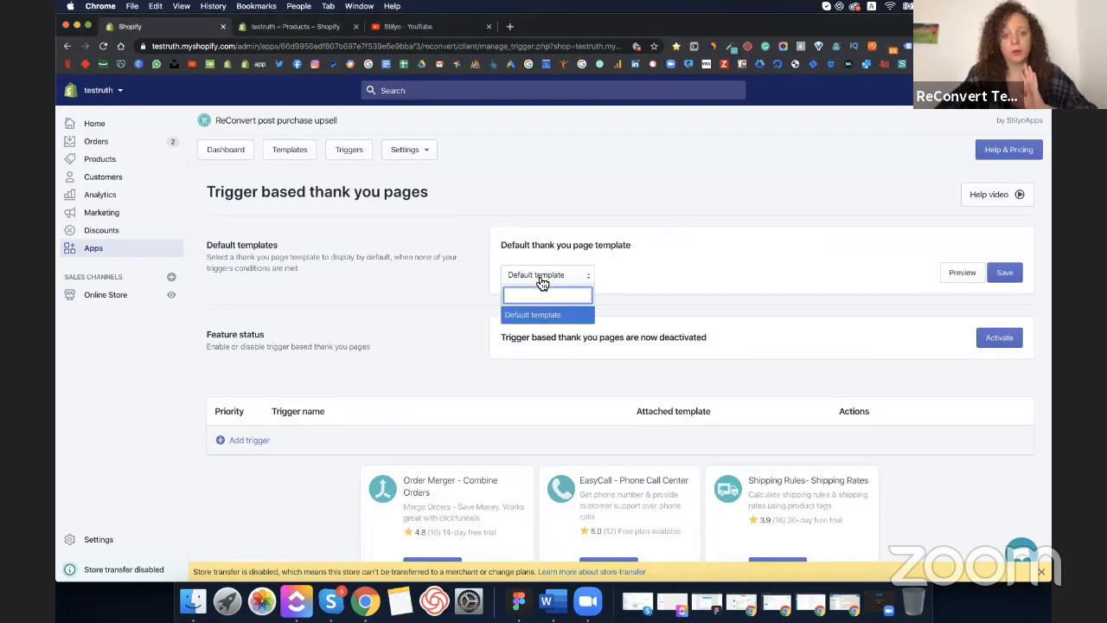
click(610, 255)
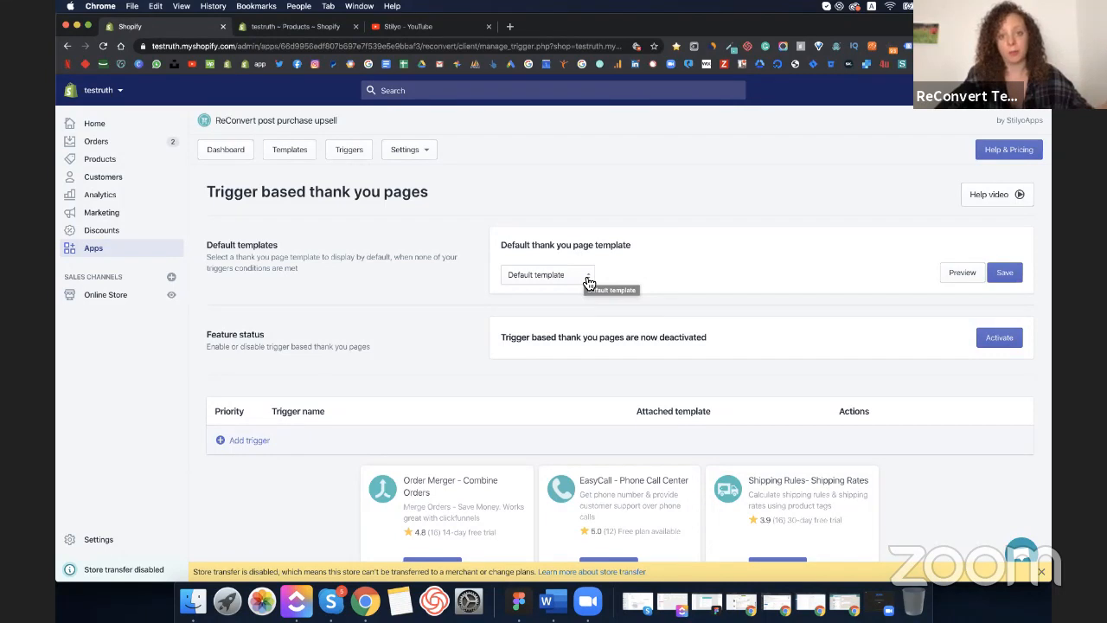
click(587, 283)
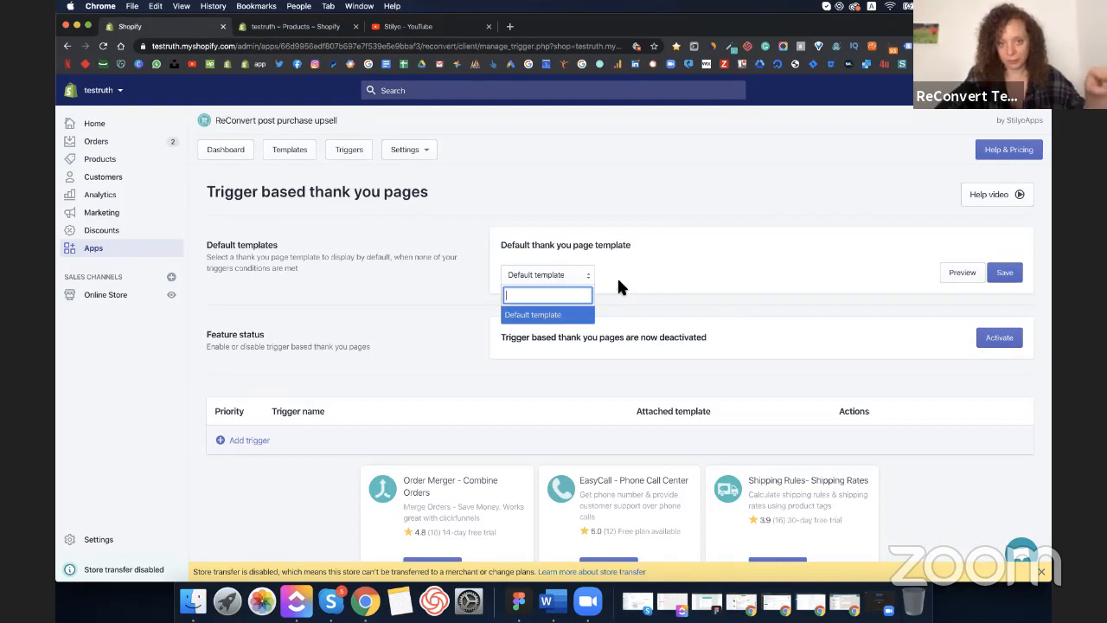
click(694, 286)
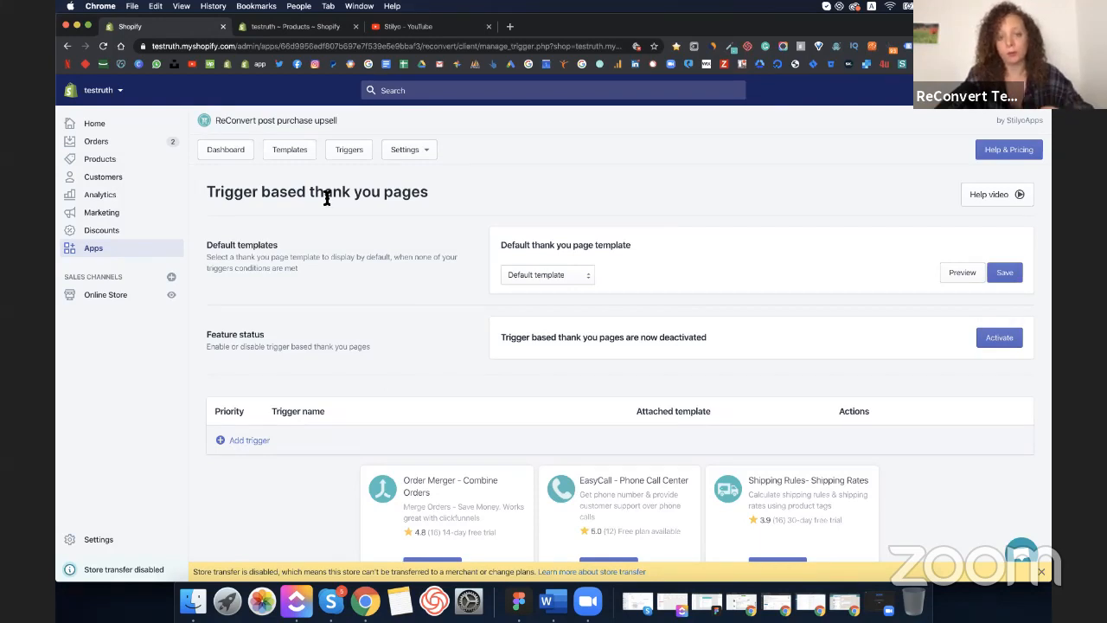
- Start a new ReConvert template, then select the Abstract Whirl Keyhole Yoke Midi Dress title for copying
click(291, 153)
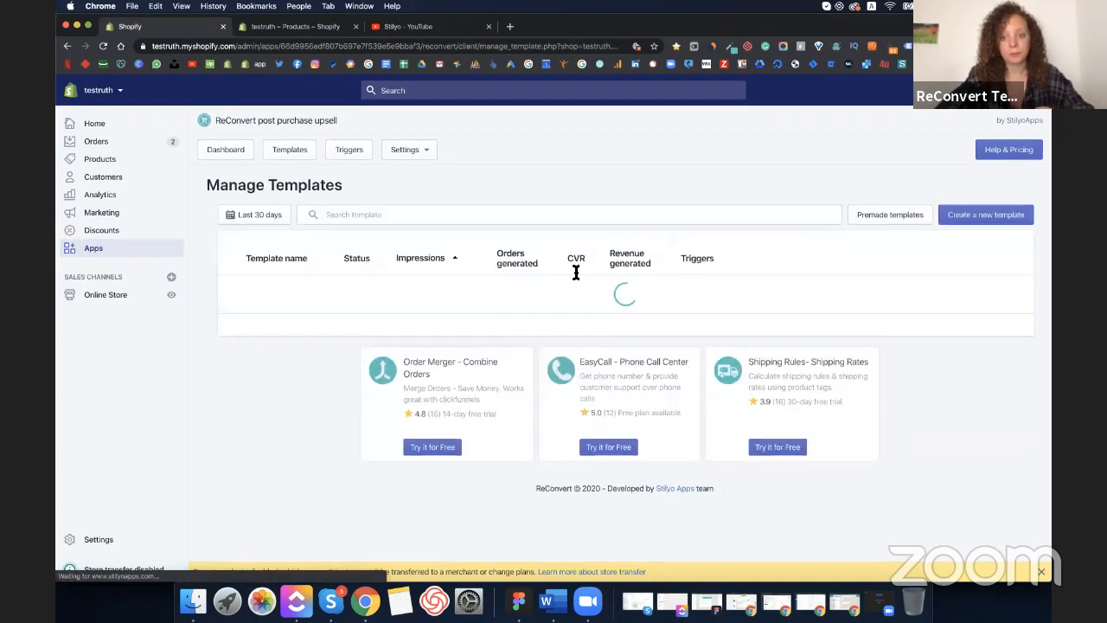
click(983, 217)
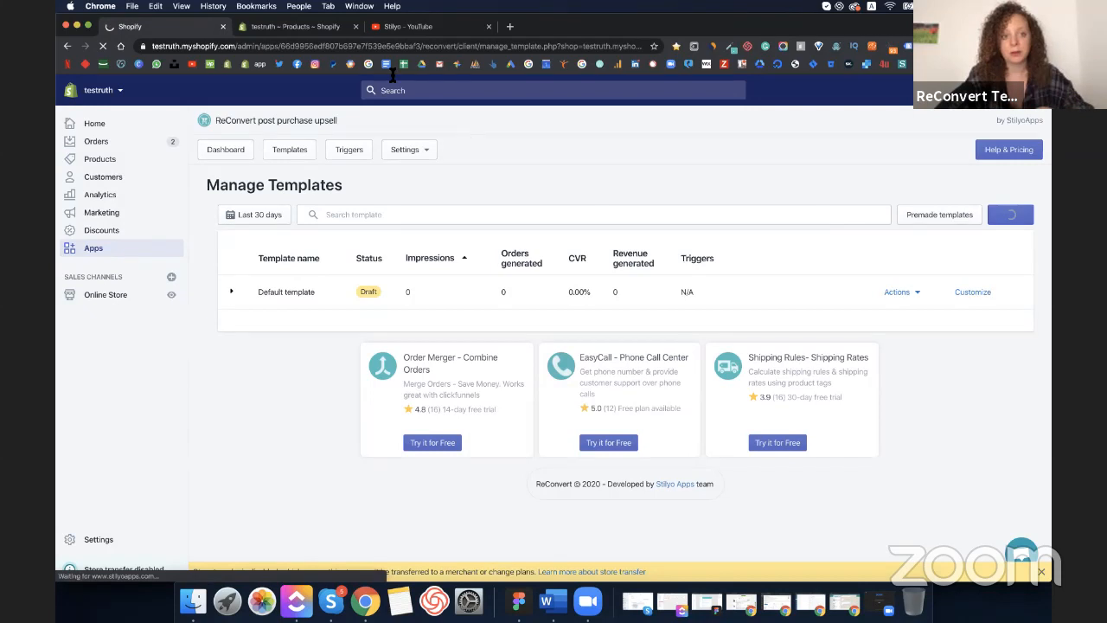
click(319, 28)
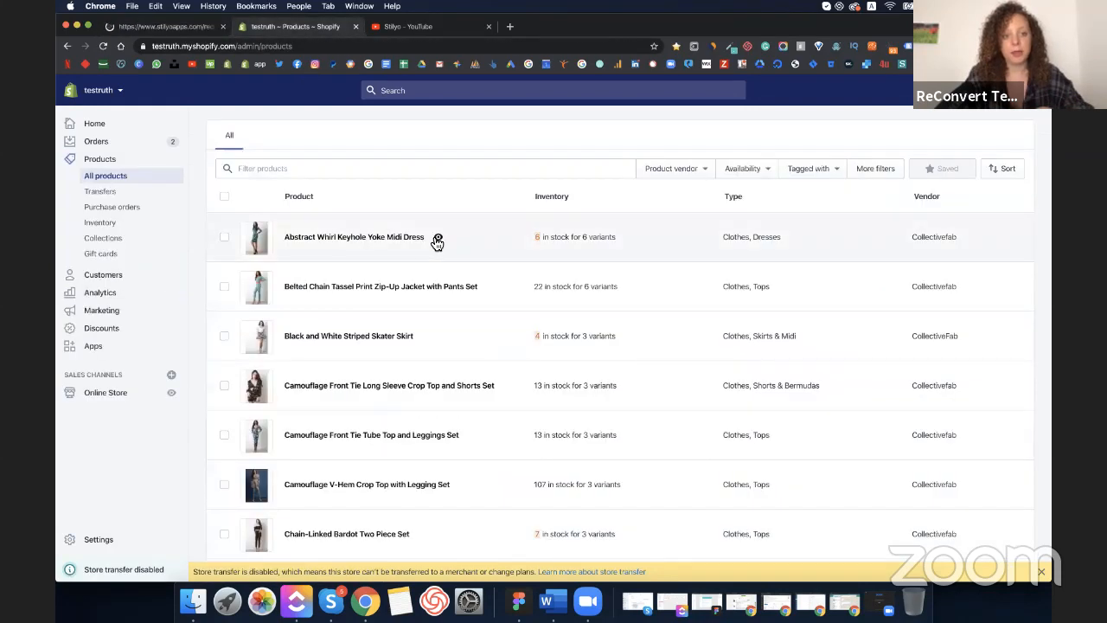
drag(431, 246, 287, 237)
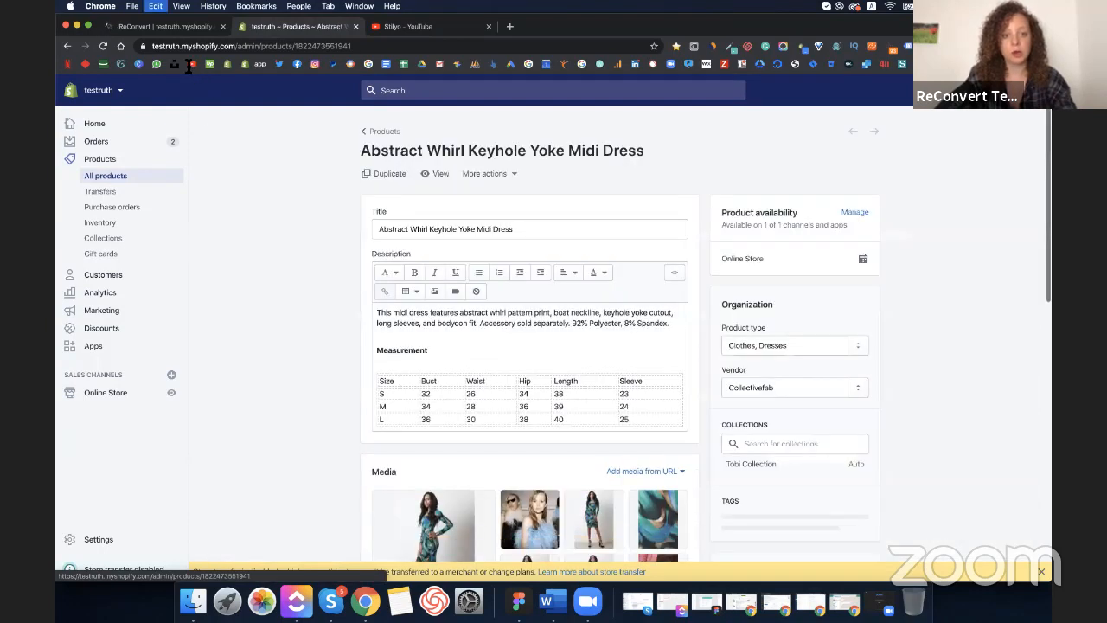
triple_click(502, 155)
key(super+c)
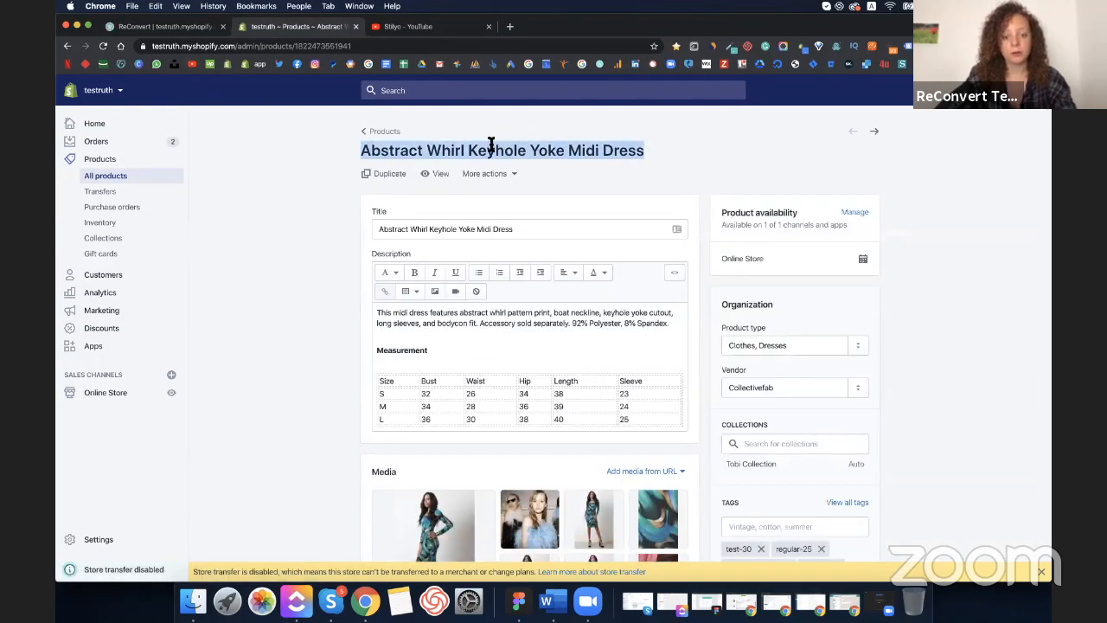
- Paste 'Abstract Whirl Keyhole Yoke Midi Dress' as the template name, save, and list Left Area sections
click(161, 28)
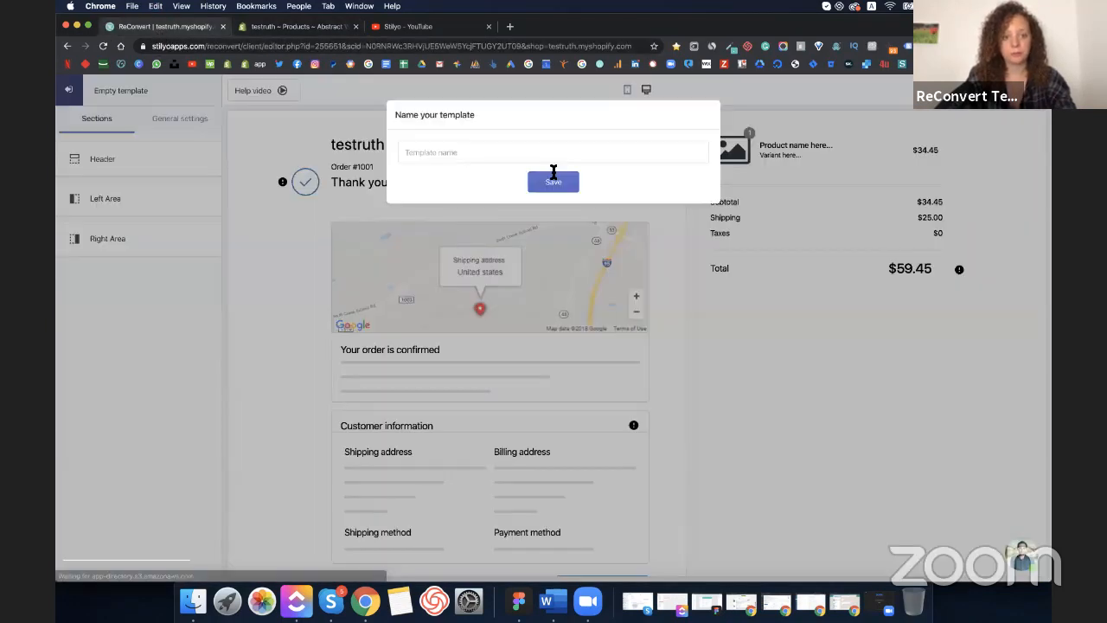
click(492, 141)
key(super+v)
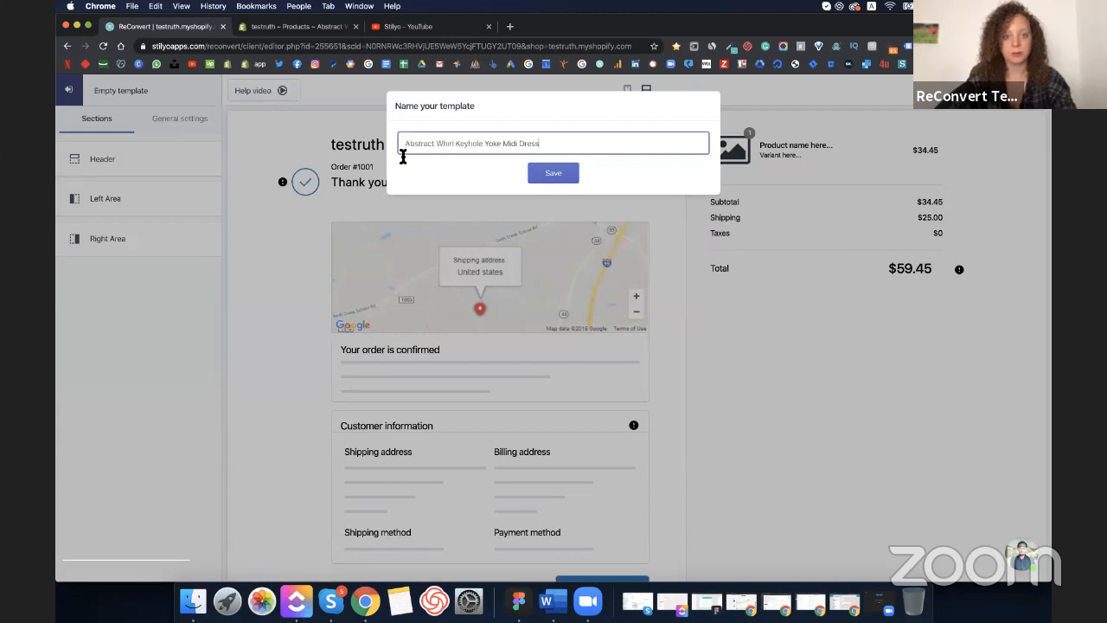
click(567, 175)
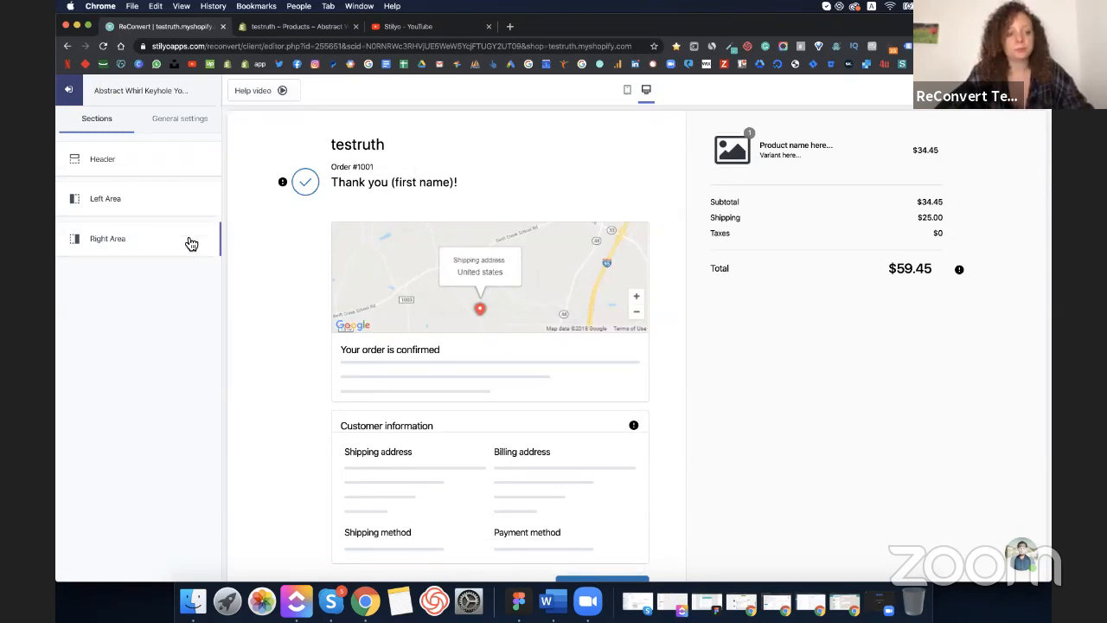
click(135, 210)
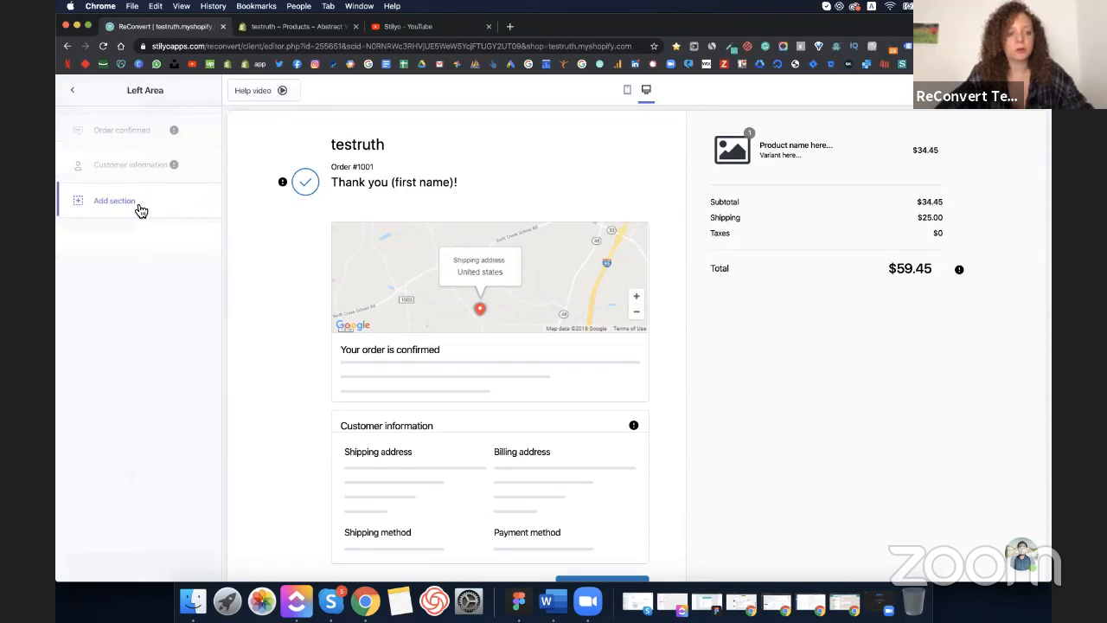
click(121, 210)
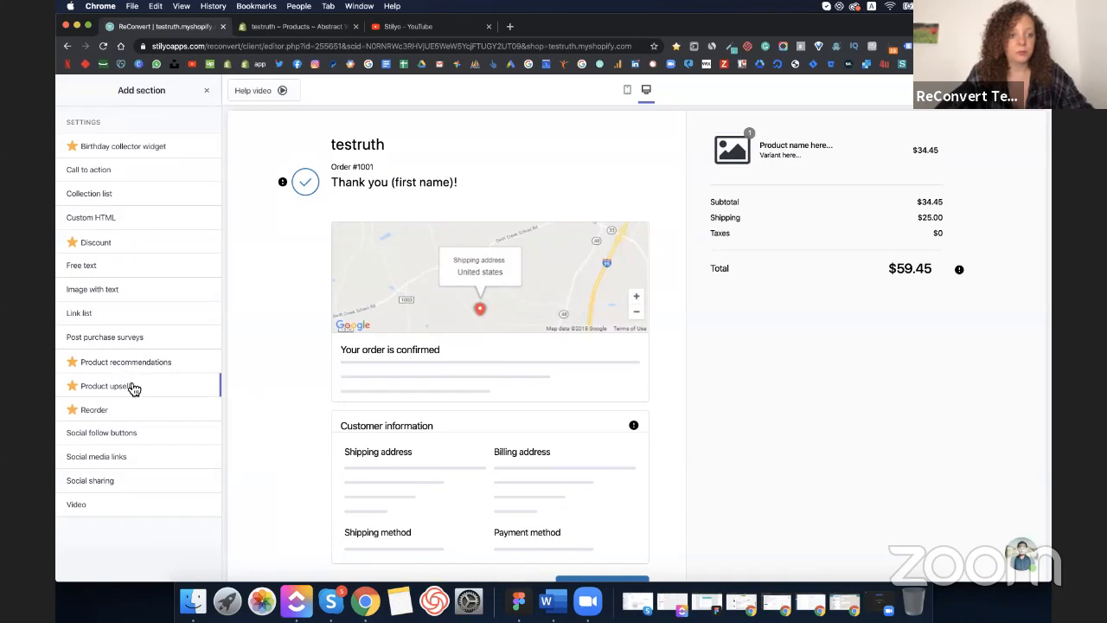
- Drag a Product upsell into the left area, set to the specific product Hammered Wrapped Crossover Rings
drag(185, 388, 311, 444)
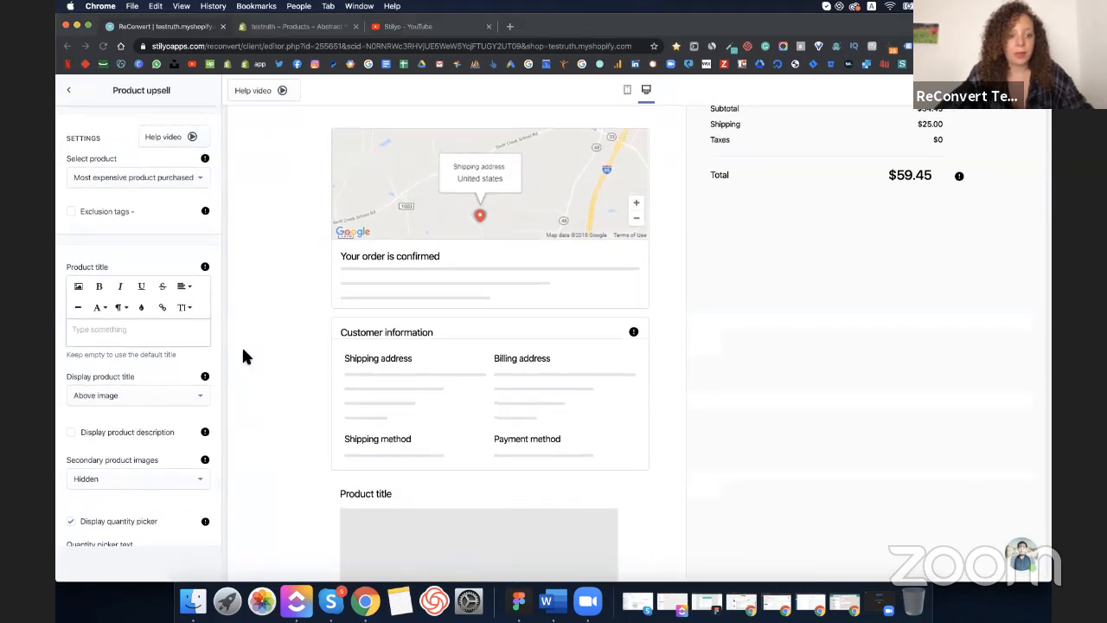
click(172, 179)
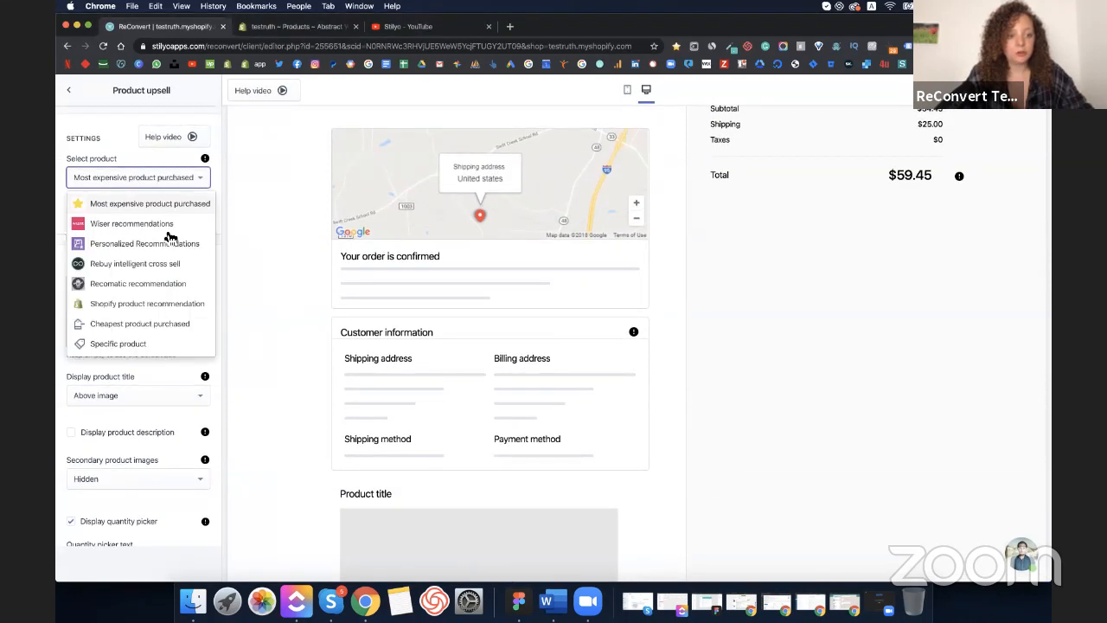
click(132, 342)
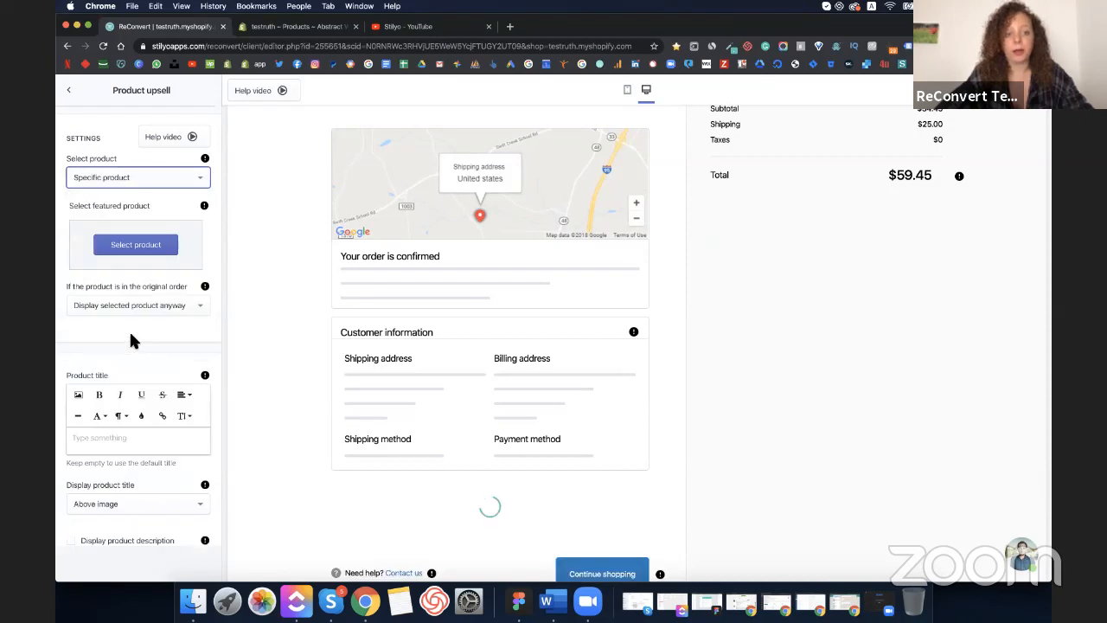
click(160, 260)
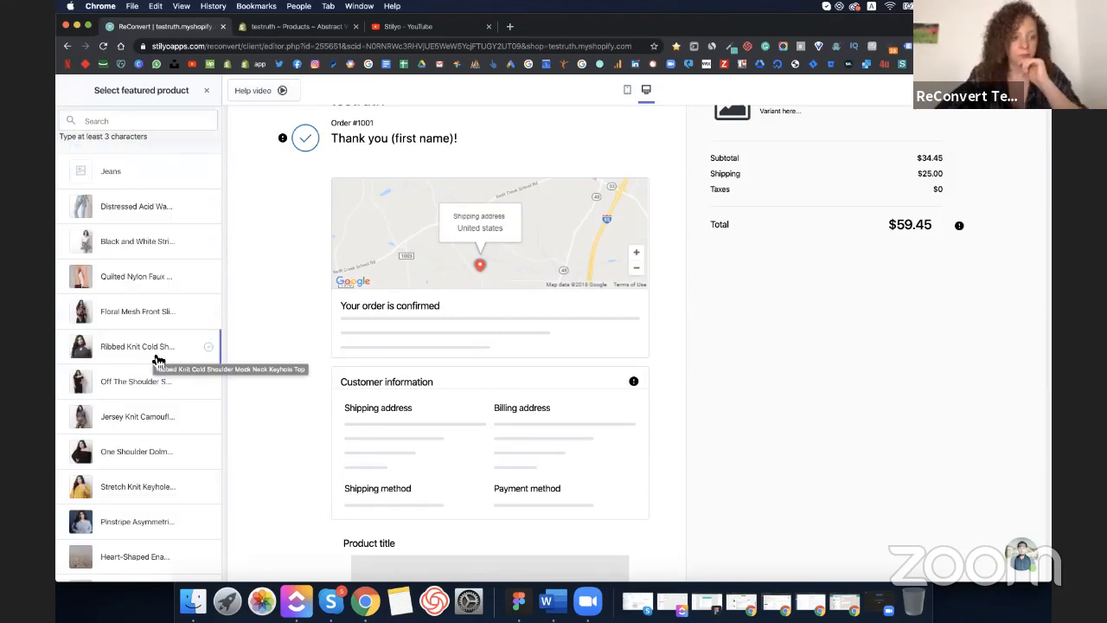
scroll(158, 360, down, 3)
scroll(156, 358, down, 4)
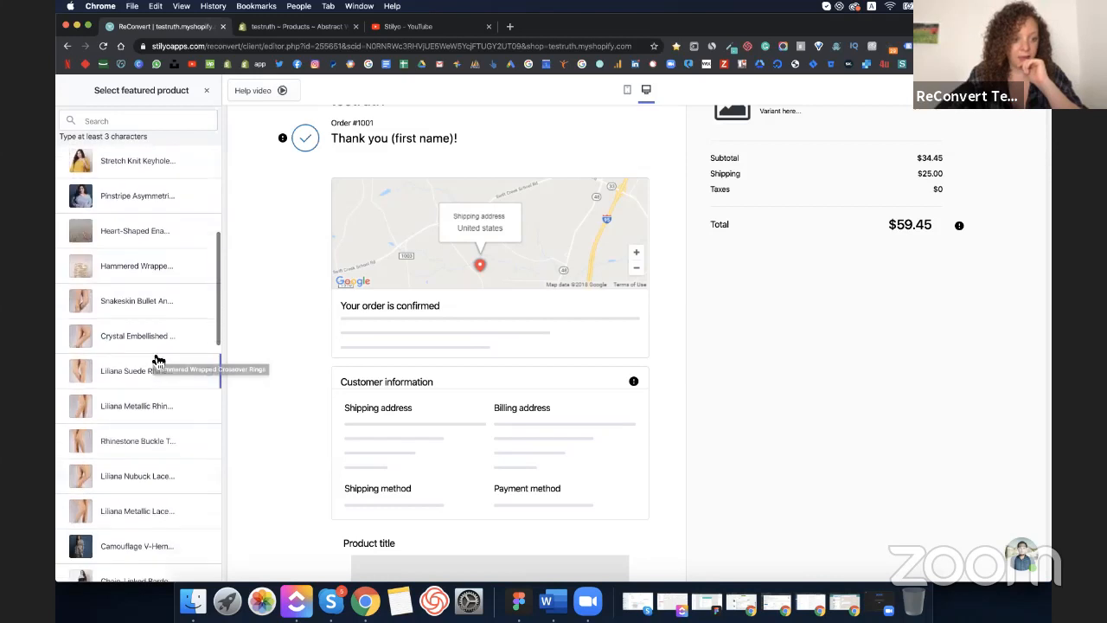
click(124, 263)
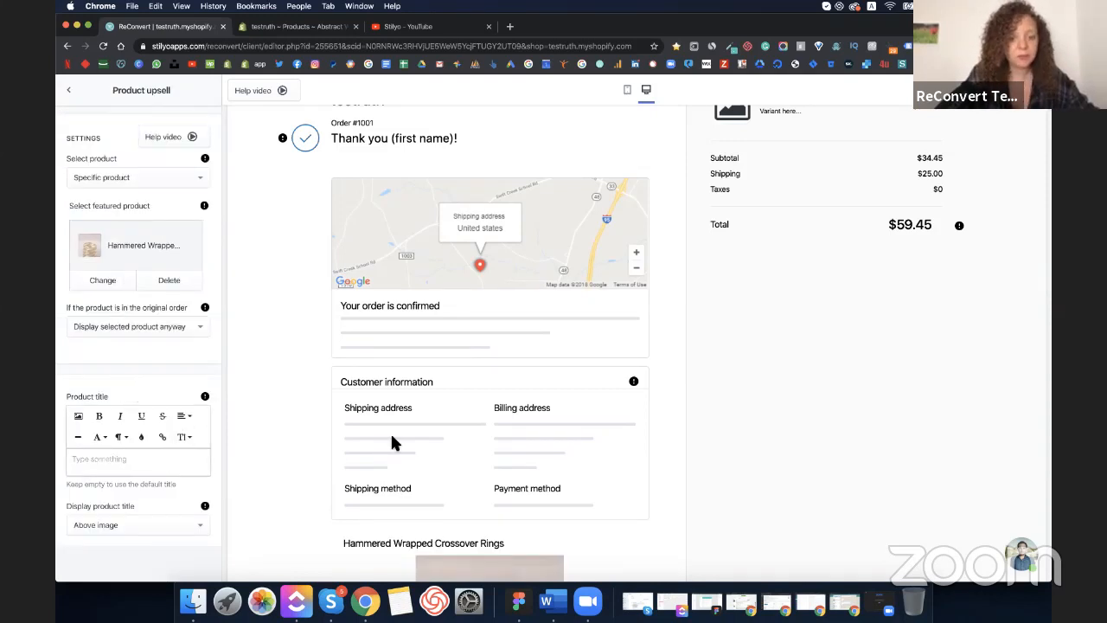
scroll(391, 439, down, 5)
scroll(363, 467, down, 1)
scroll(341, 490, up, 6)
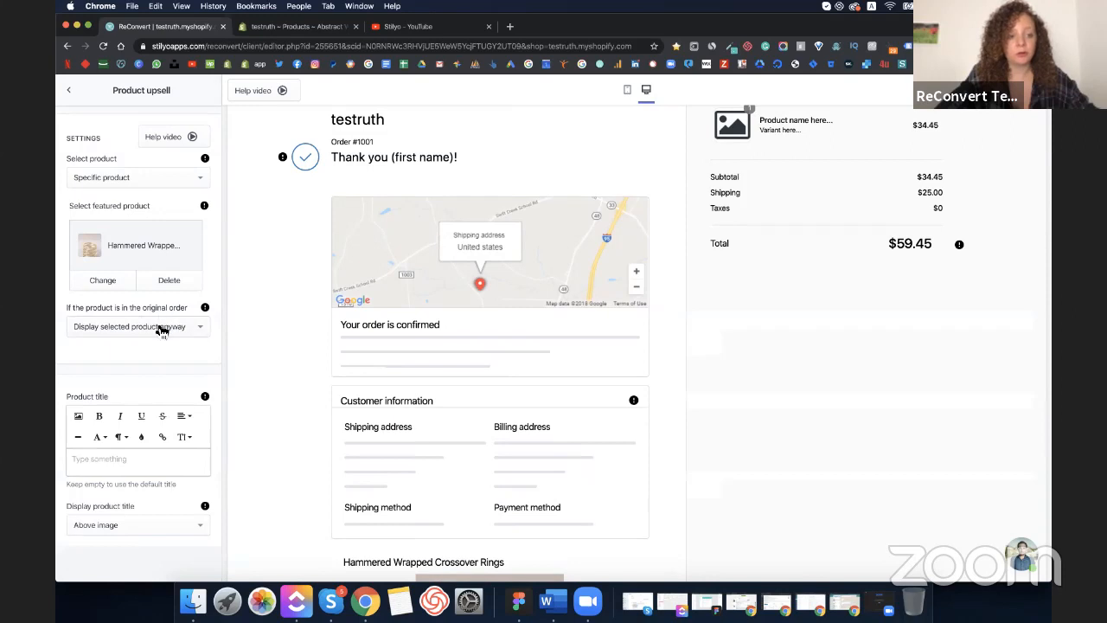
- When the rings are already in the order, display an alternative product instead
click(160, 328)
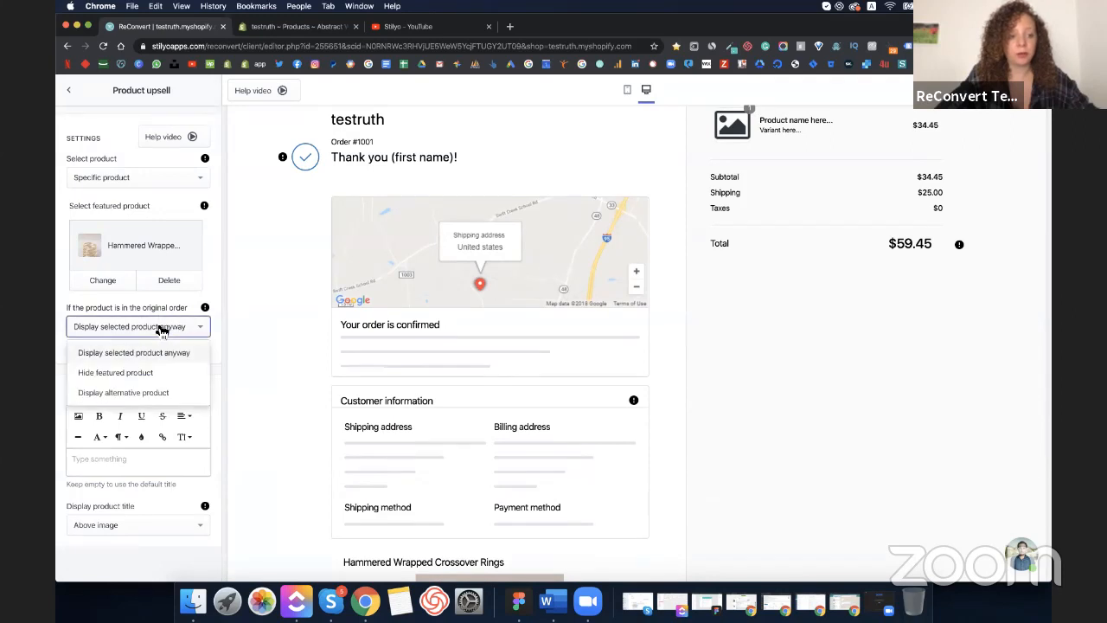
click(148, 393)
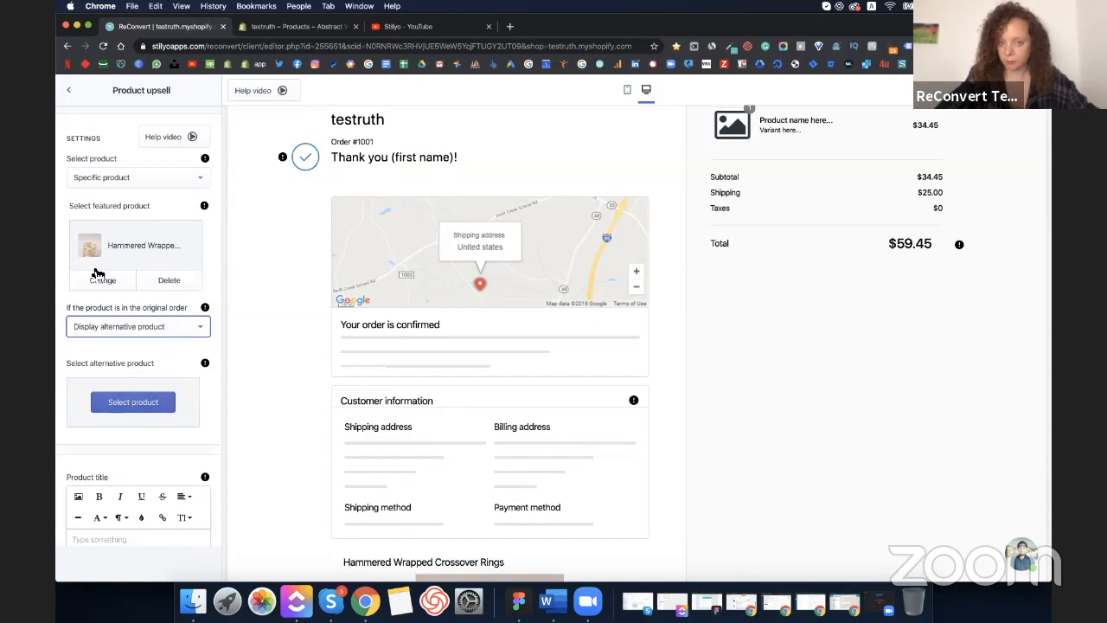
scroll(130, 303, down, 3)
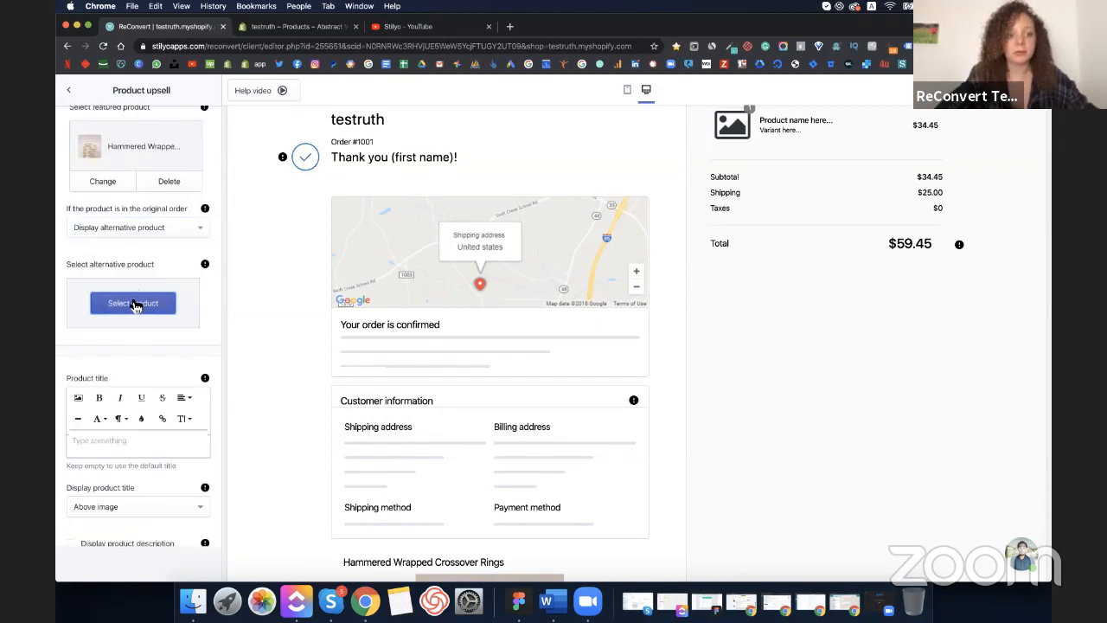
- Choose the Liliana Metallic Lace item as the alternative product
click(134, 303)
scroll(154, 379, down, 5)
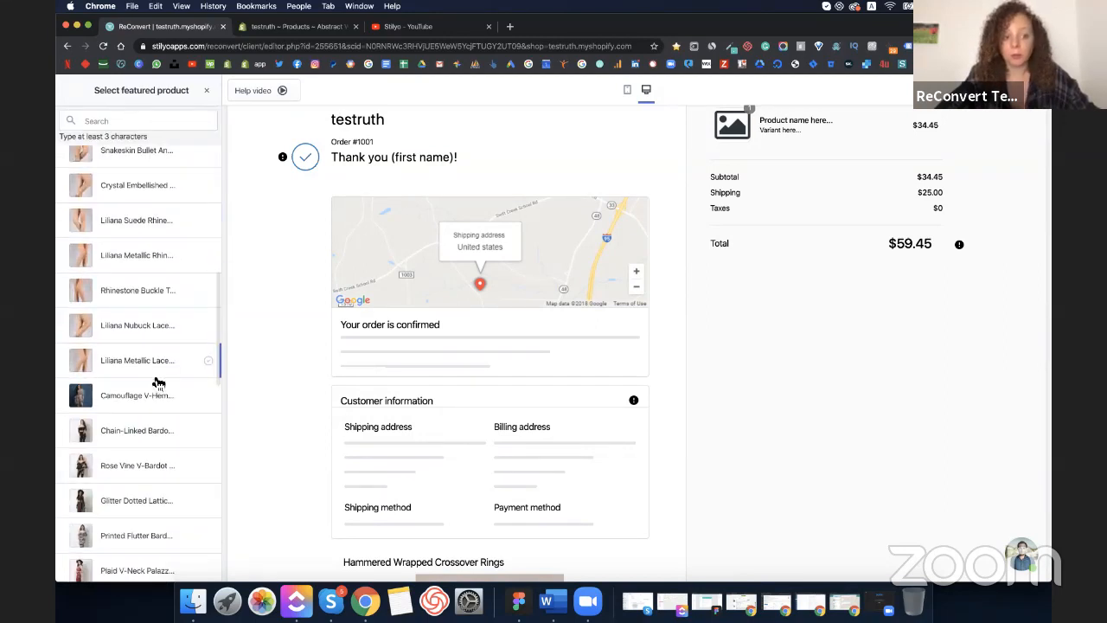
scroll(158, 382, down, 3)
scroll(158, 383, down, 3)
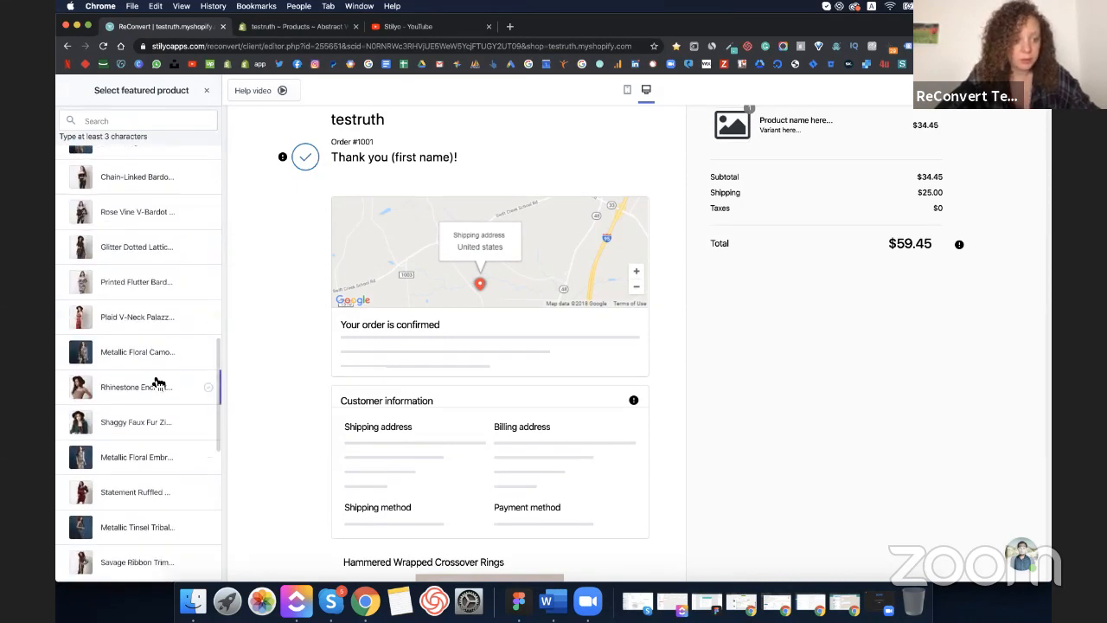
scroll(158, 382, down, 8)
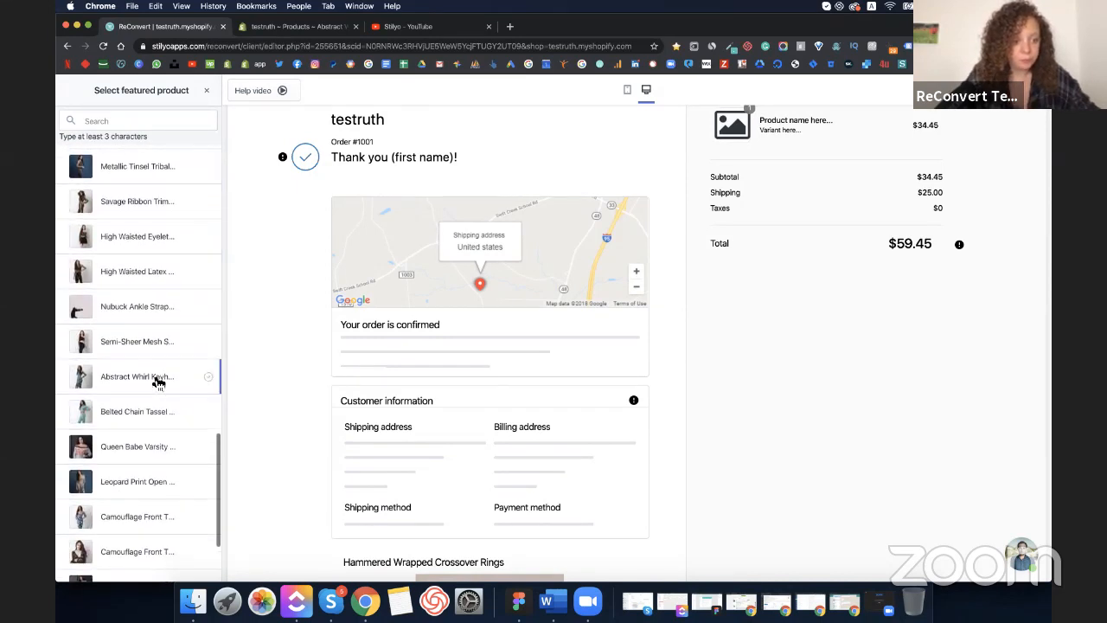
scroll(158, 382, down, 4)
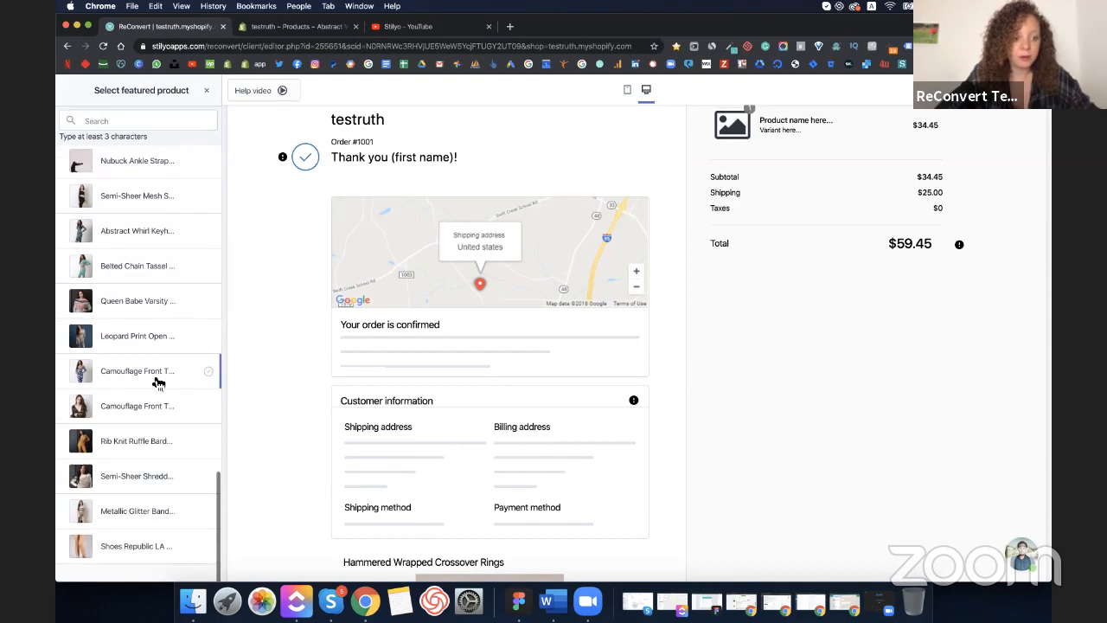
scroll(158, 382, up, 10)
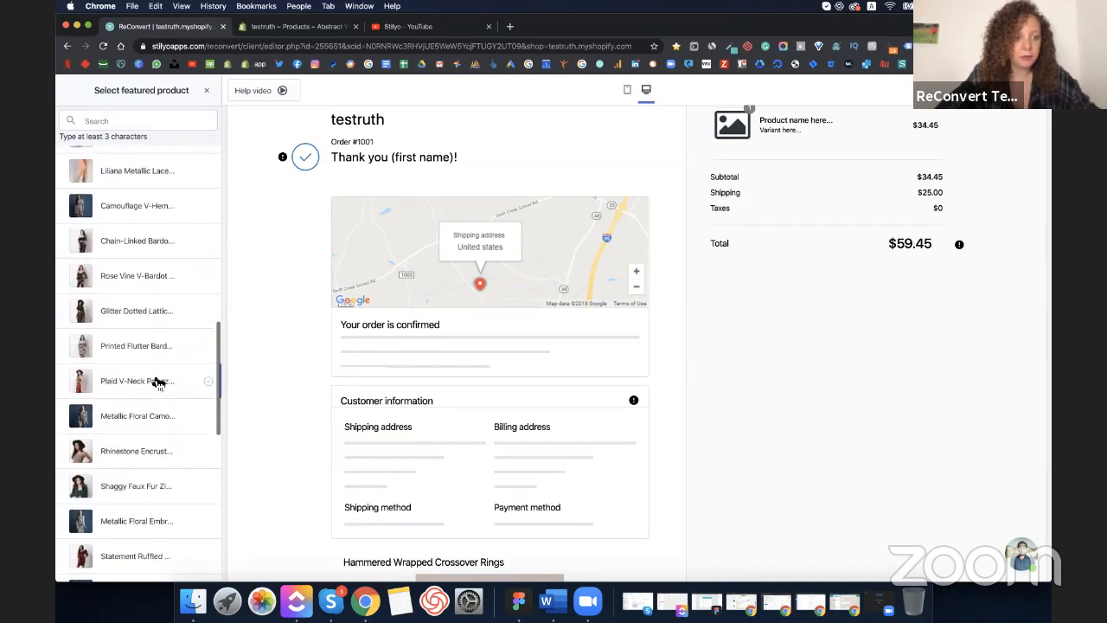
scroll(158, 382, up, 2)
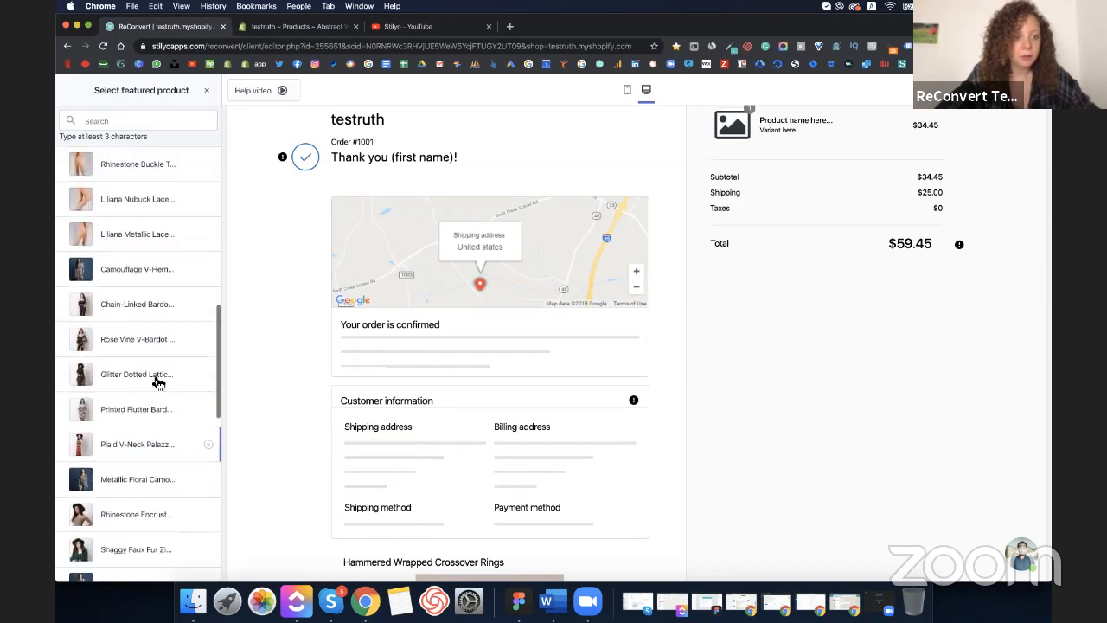
click(142, 235)
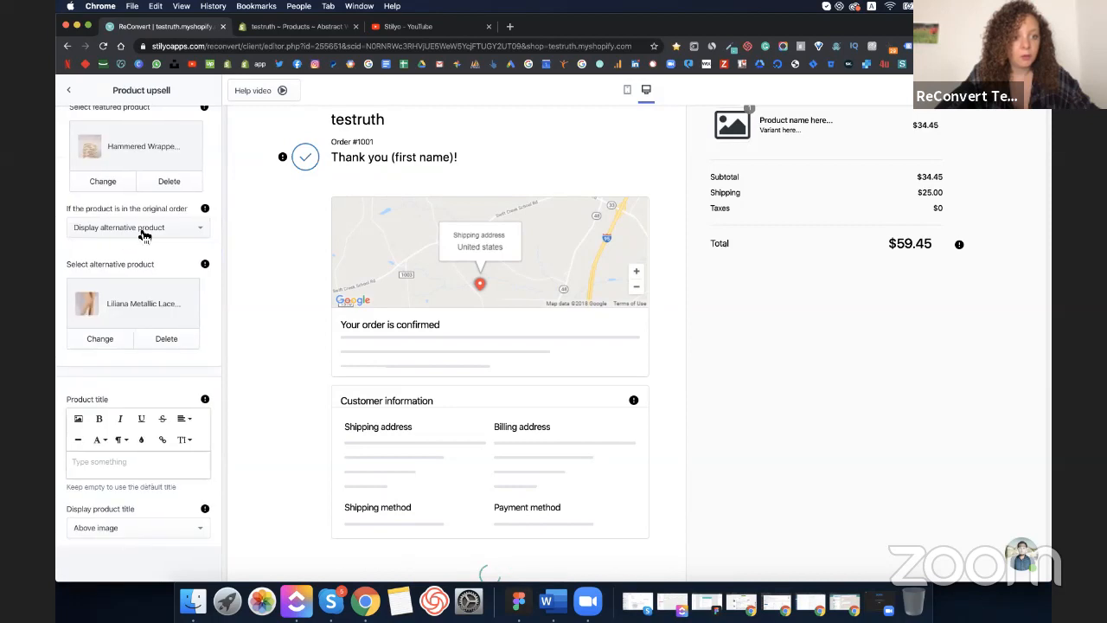
double_click(151, 308)
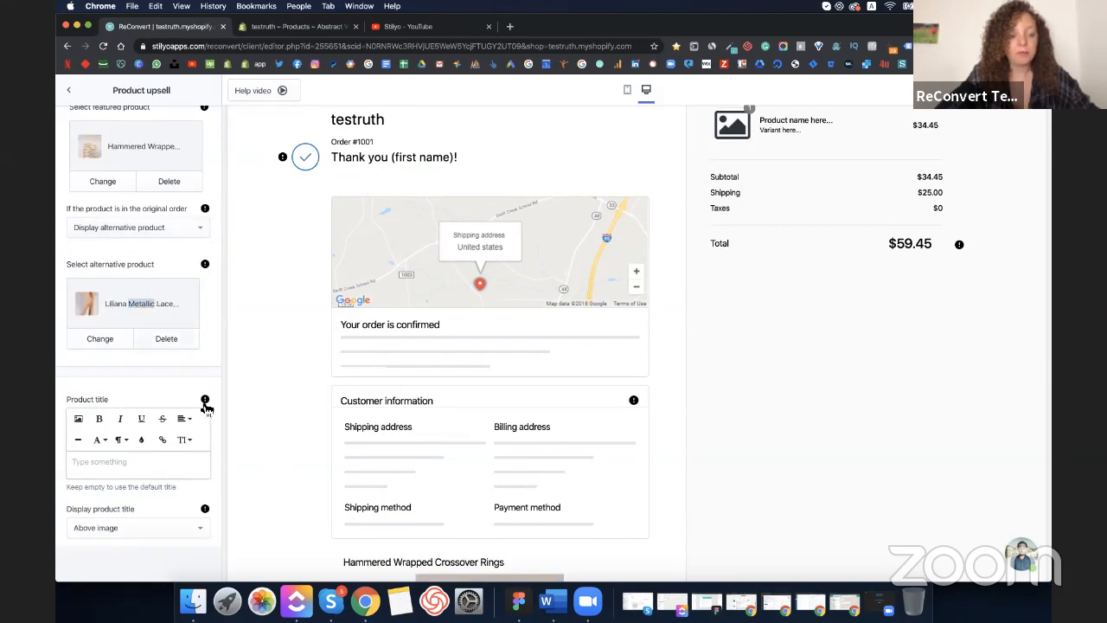
scroll(205, 403, up, 3)
scroll(289, 448, down, 5)
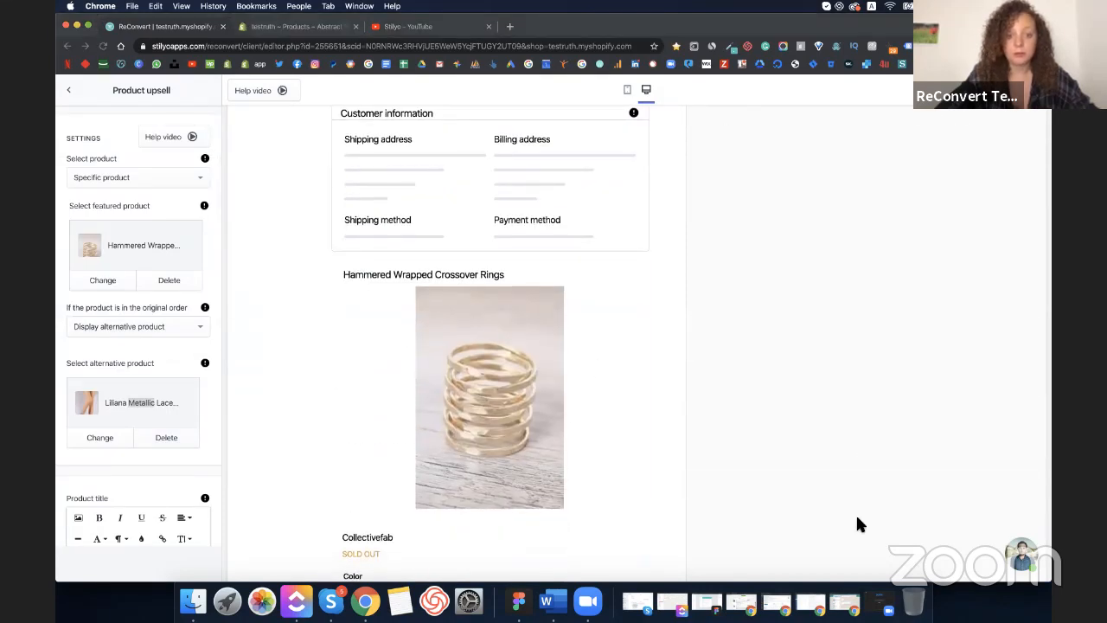
scroll(118, 462, down, 5)
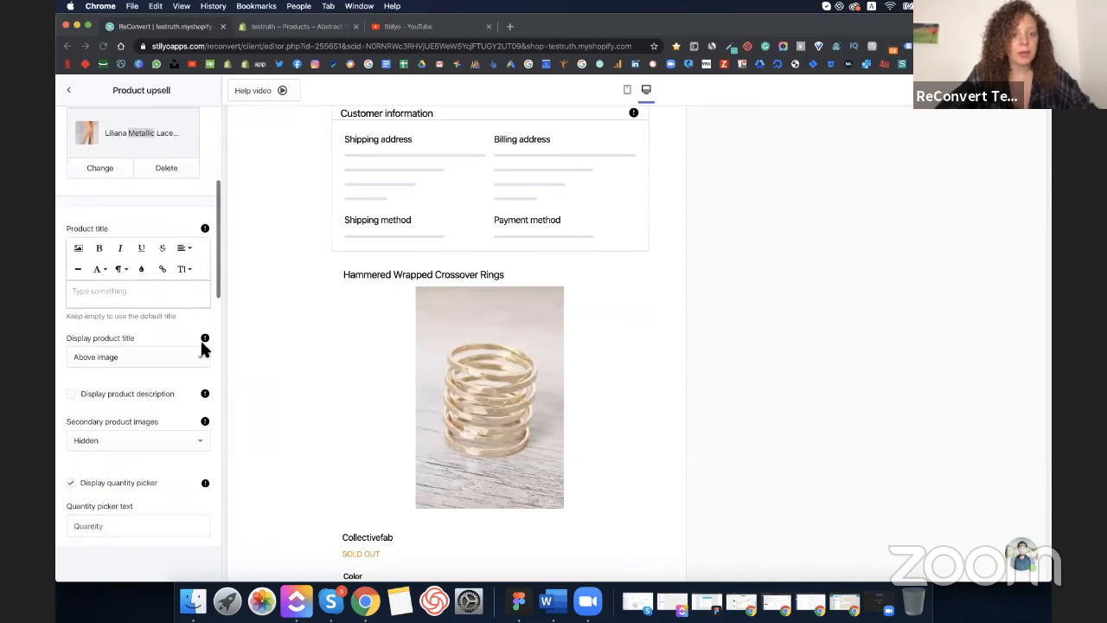
- Title the upsell offer 'Prefect fit for this dress- get it for 50% OFF!'
click(100, 292)
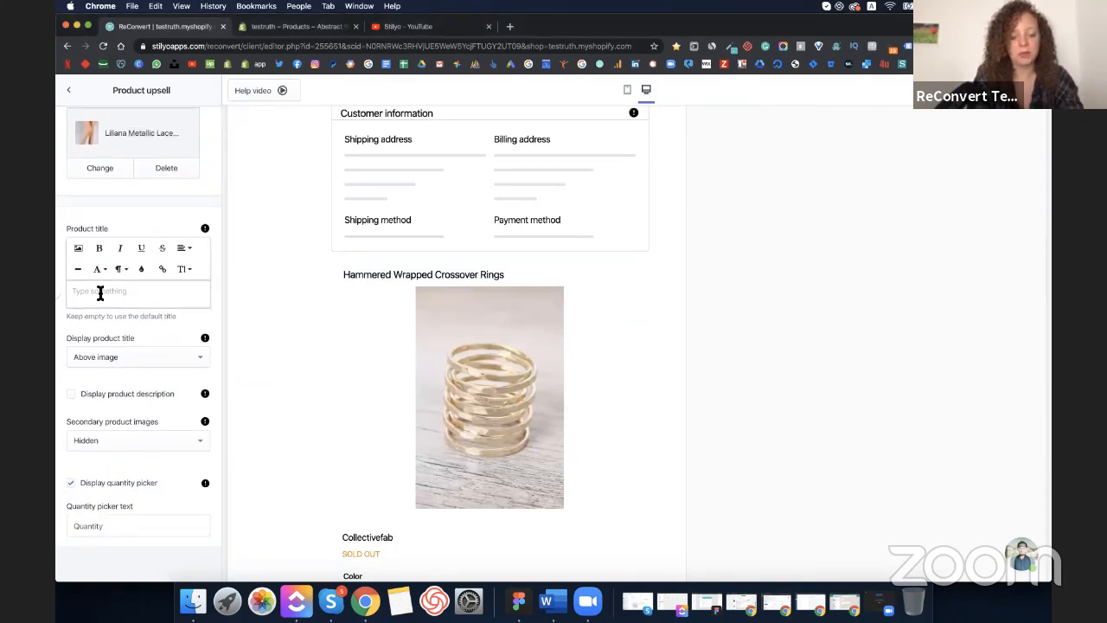
text(Get )
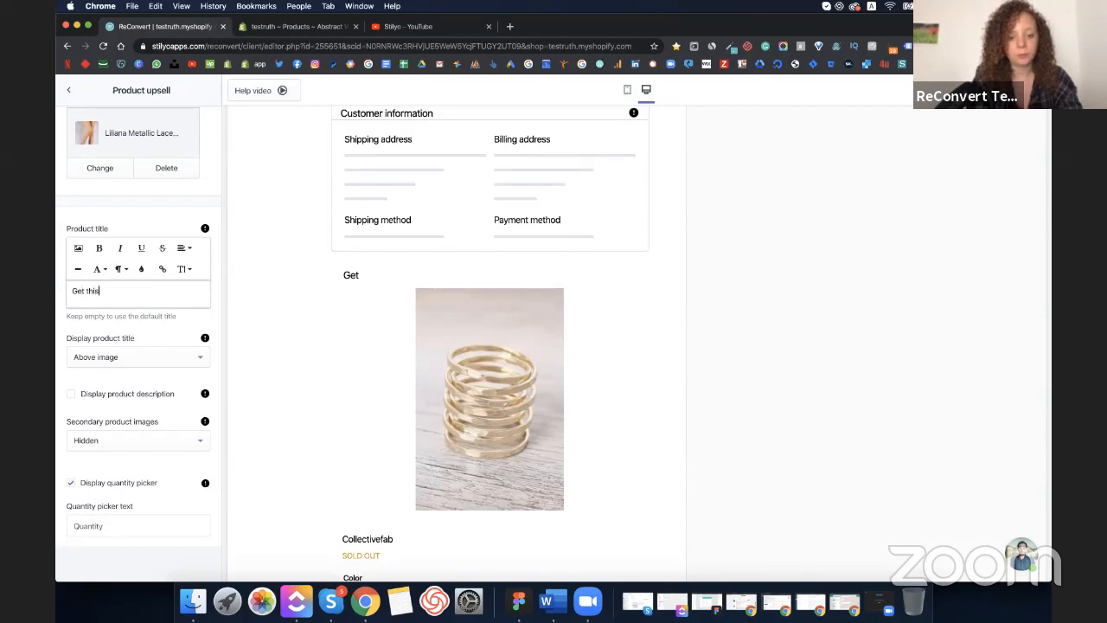
text(this perfec)
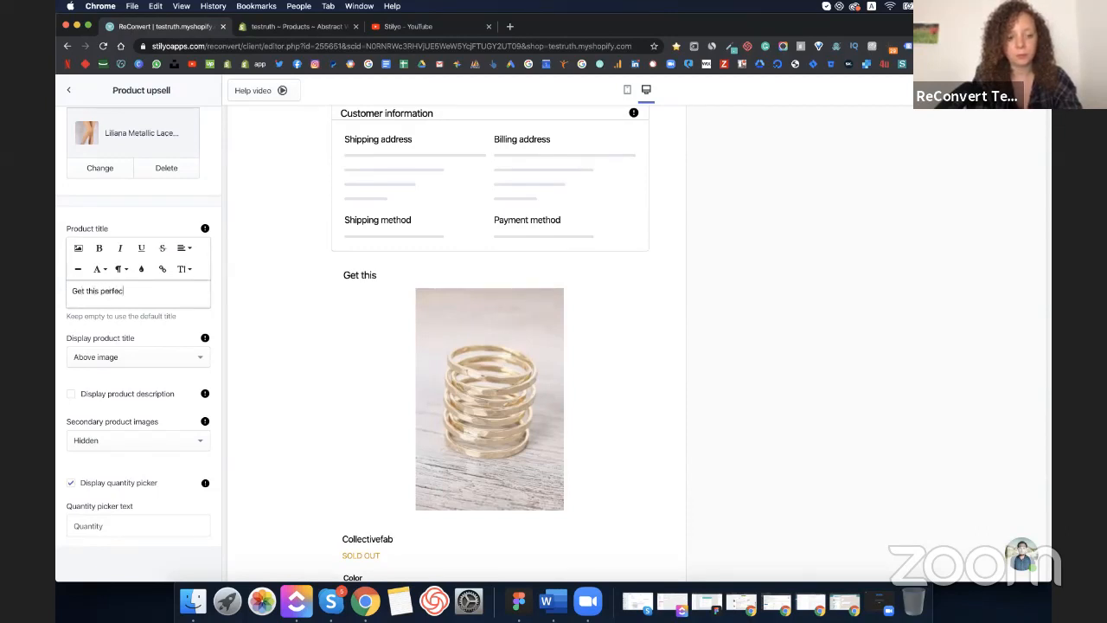
text(t fi)
key(super+a)
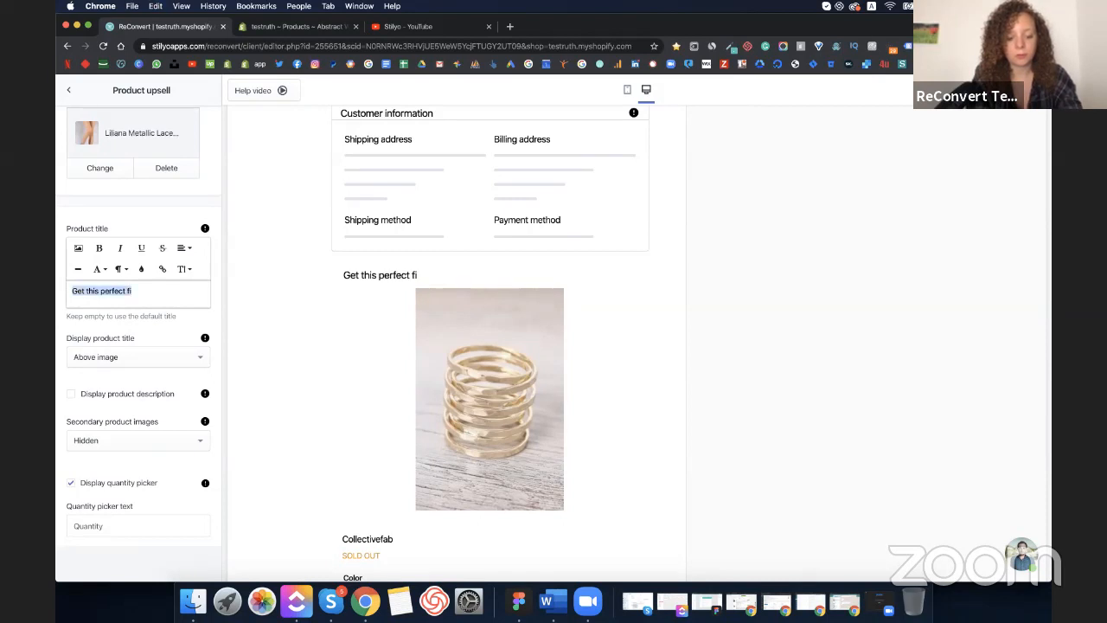
text(Pr)
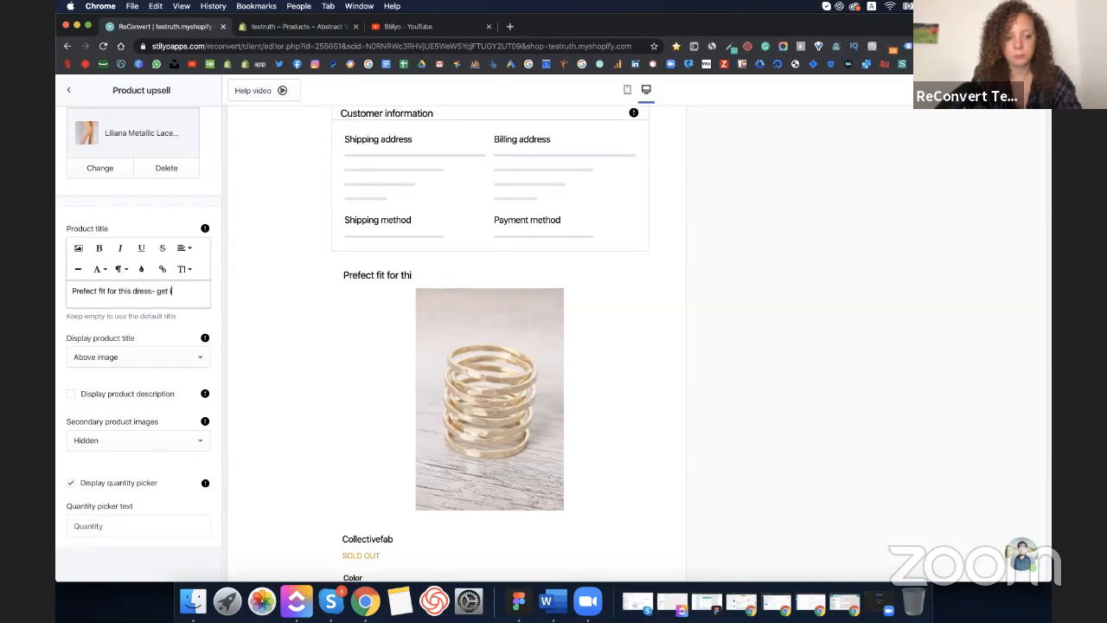
text(or 5)
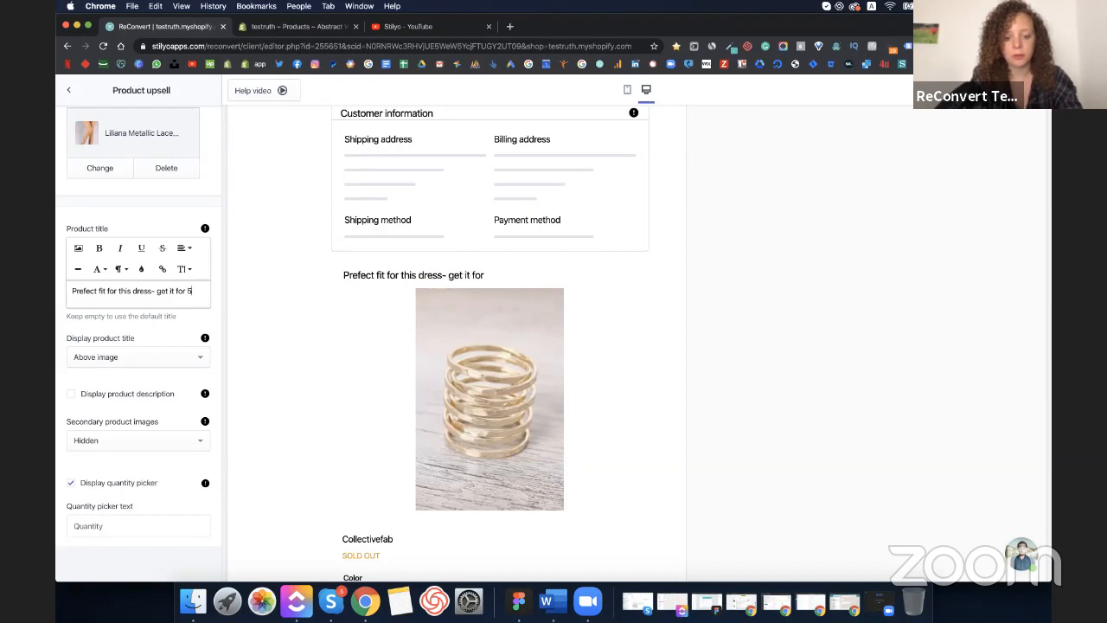
text(0% OFF!)
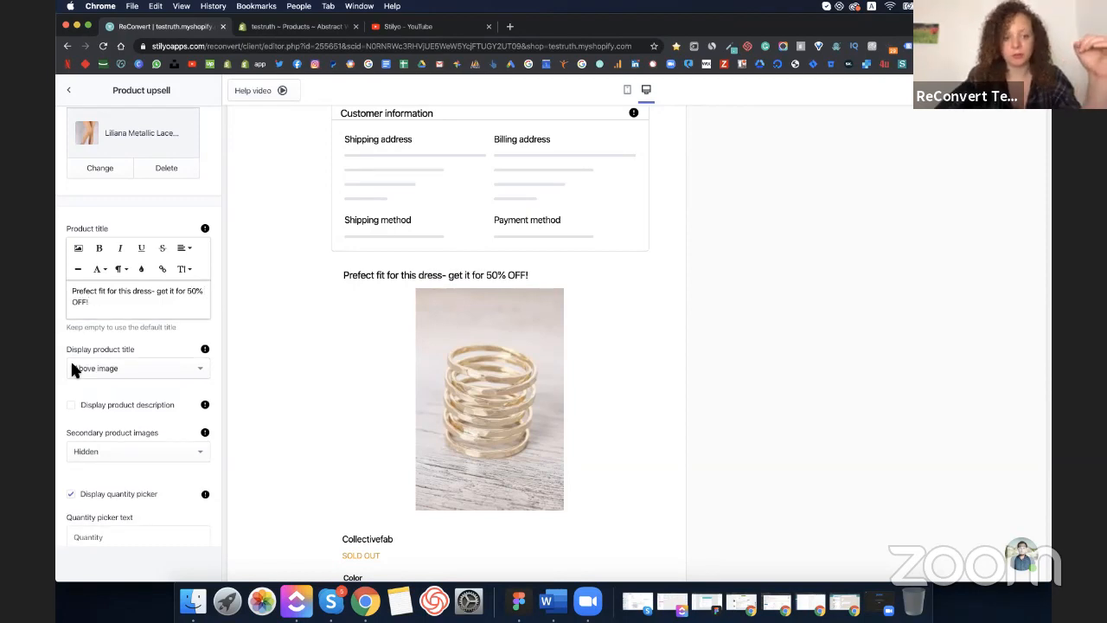
- Set the Secondary product images option to Slideshow
scroll(78, 380, down, 2)
scroll(110, 328, down, 2)
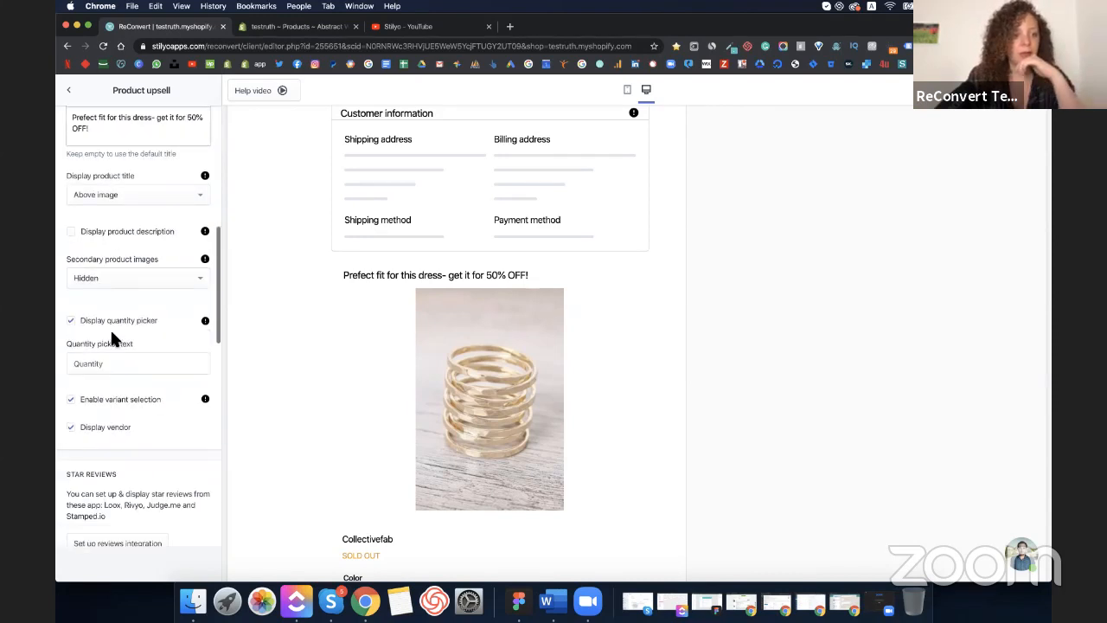
scroll(110, 336, down, 2)
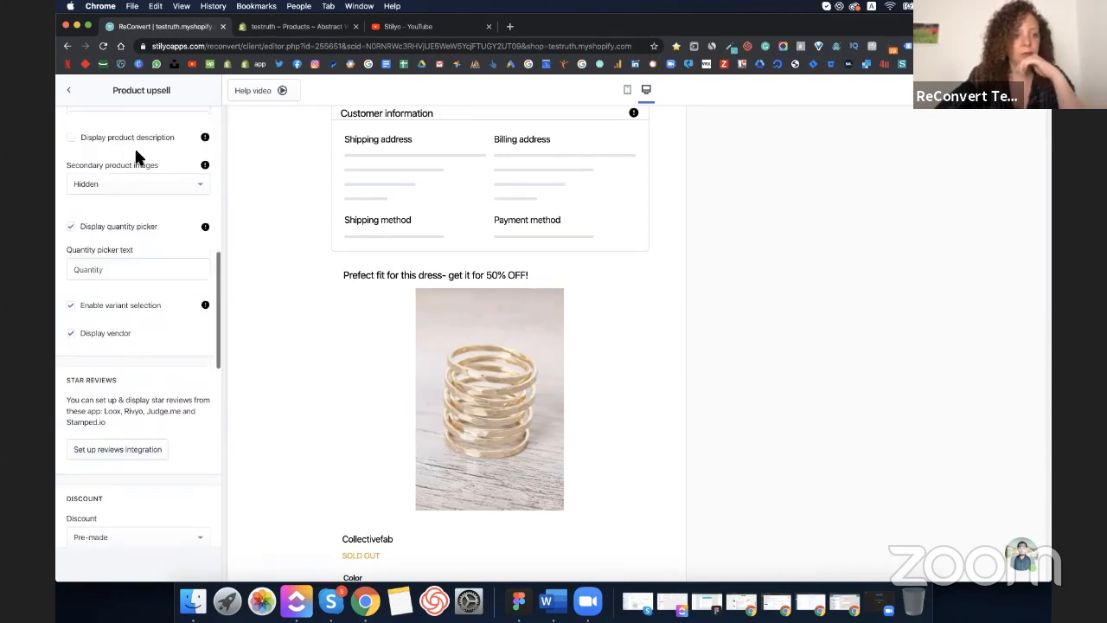
click(130, 191)
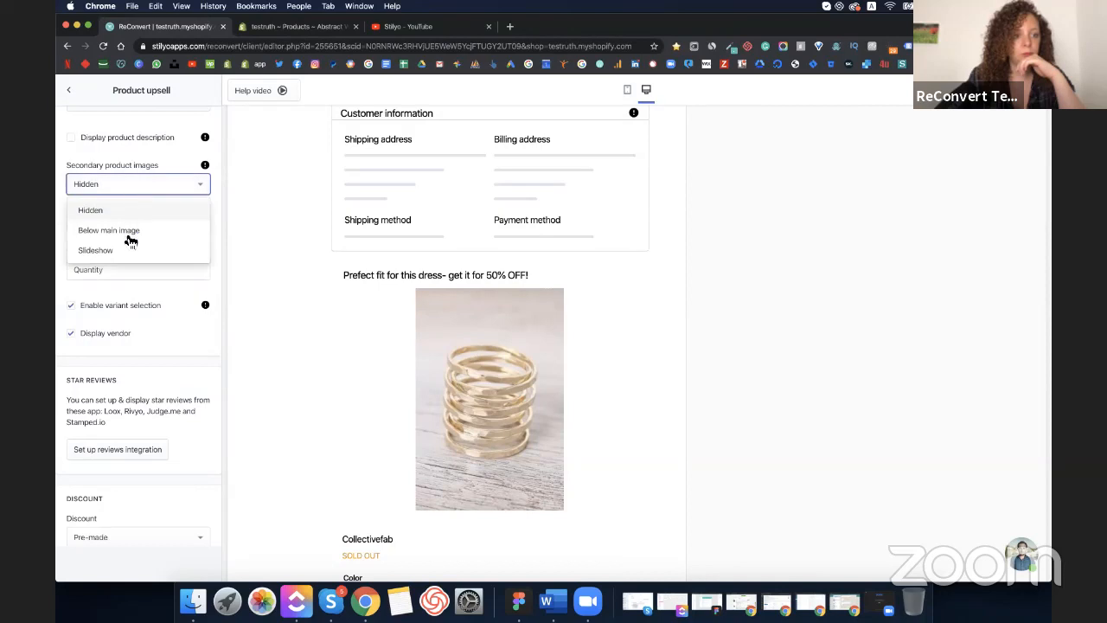
click(119, 248)
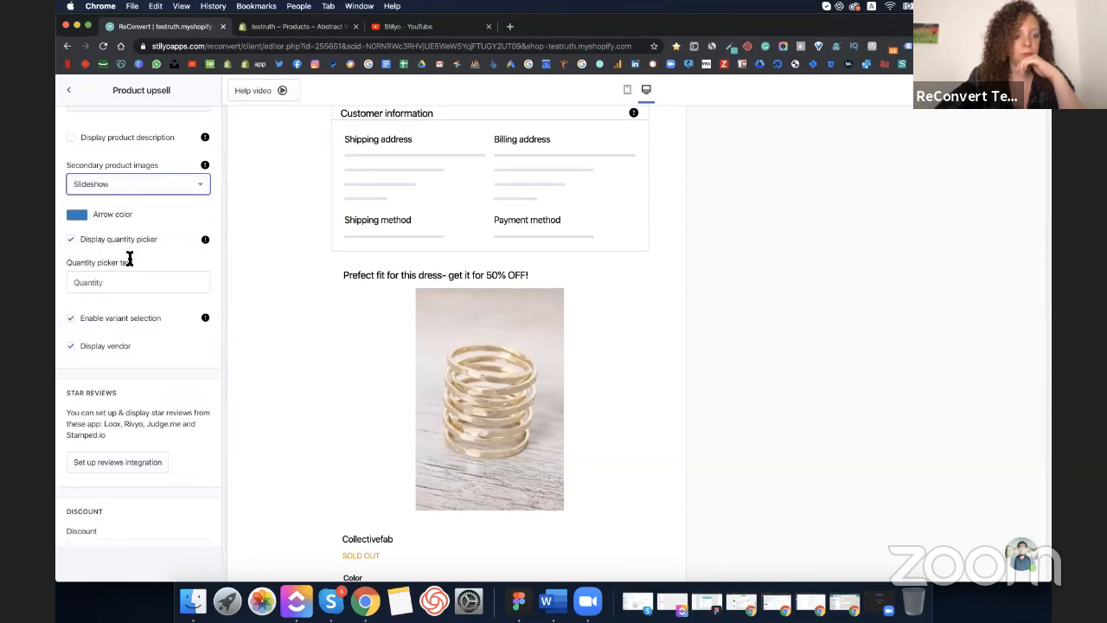
scroll(475, 425, down, 3)
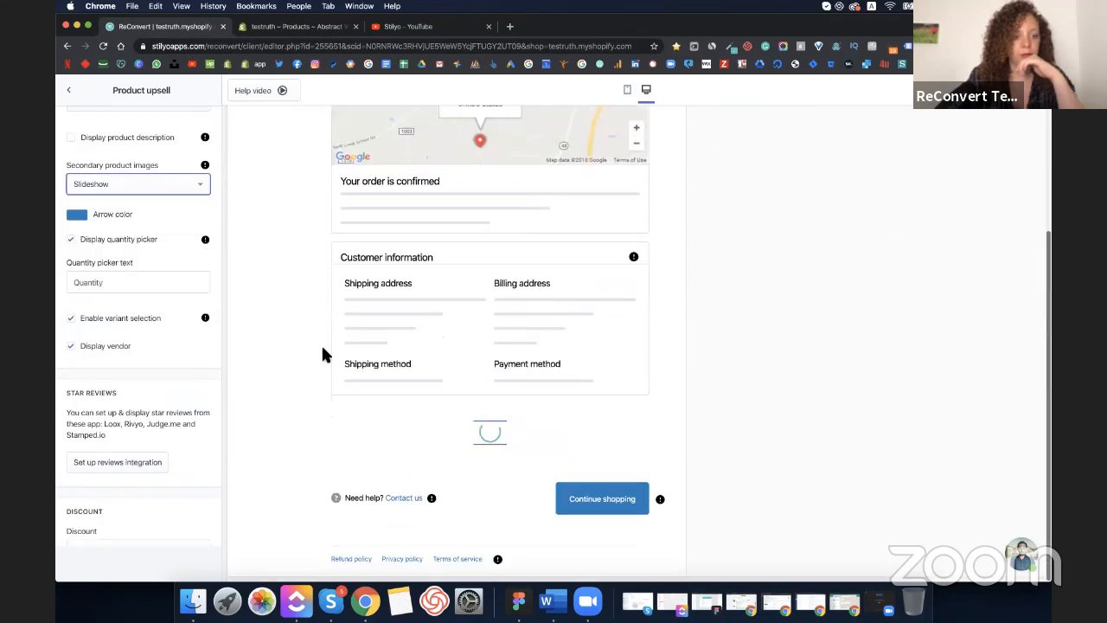
scroll(167, 284, down, 3)
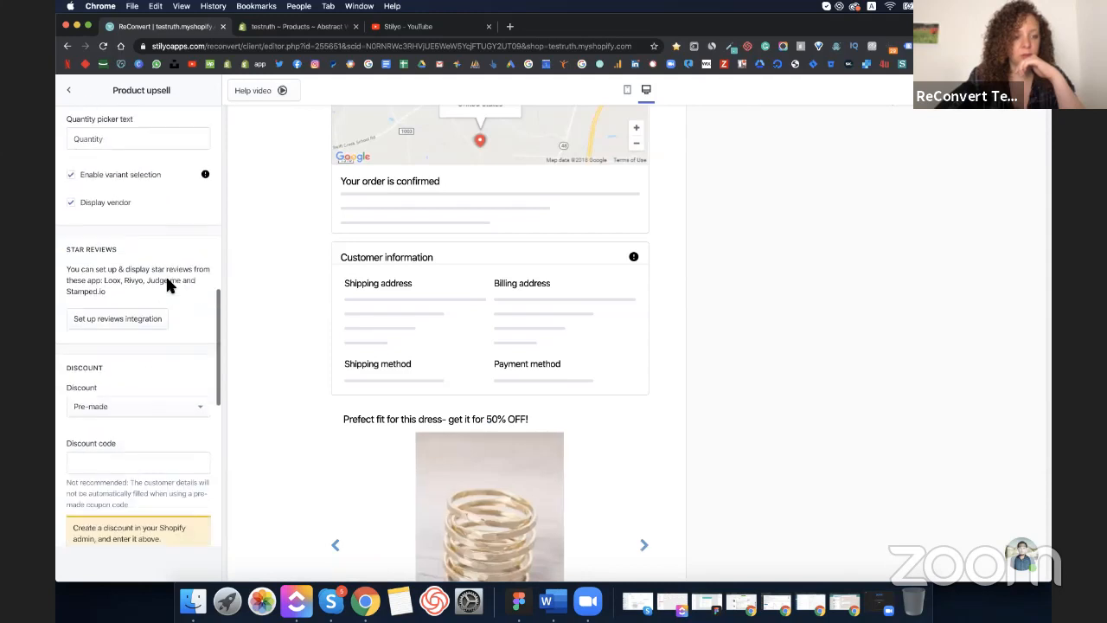
- Make the upsell discount apply automatically as a percentage, with free shipping included
scroll(157, 389, down, 3)
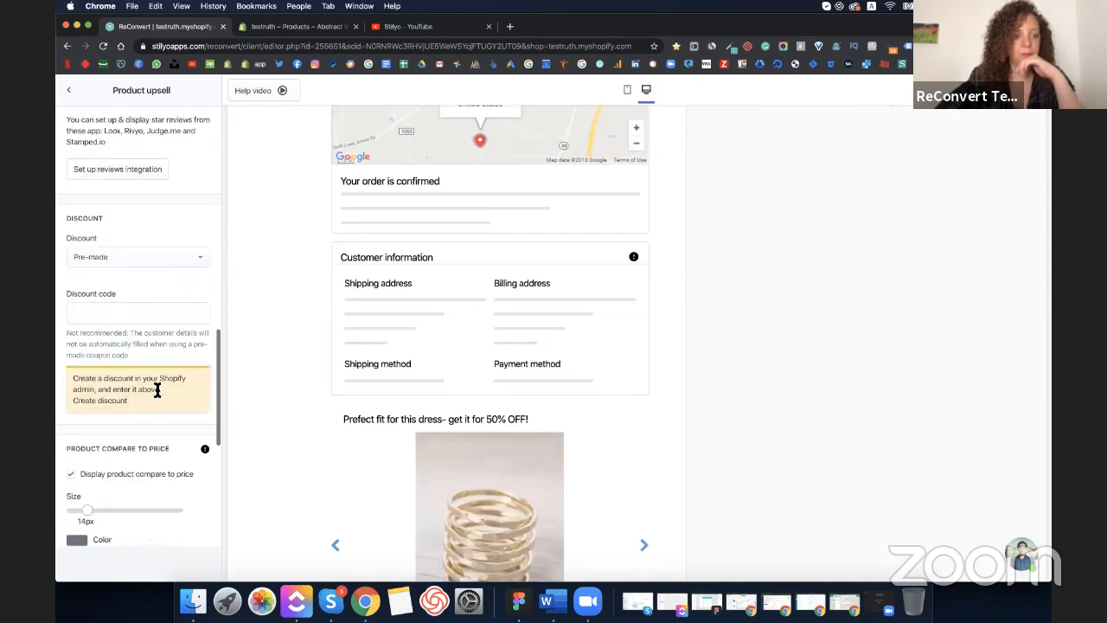
click(140, 250)
click(127, 299)
click(128, 308)
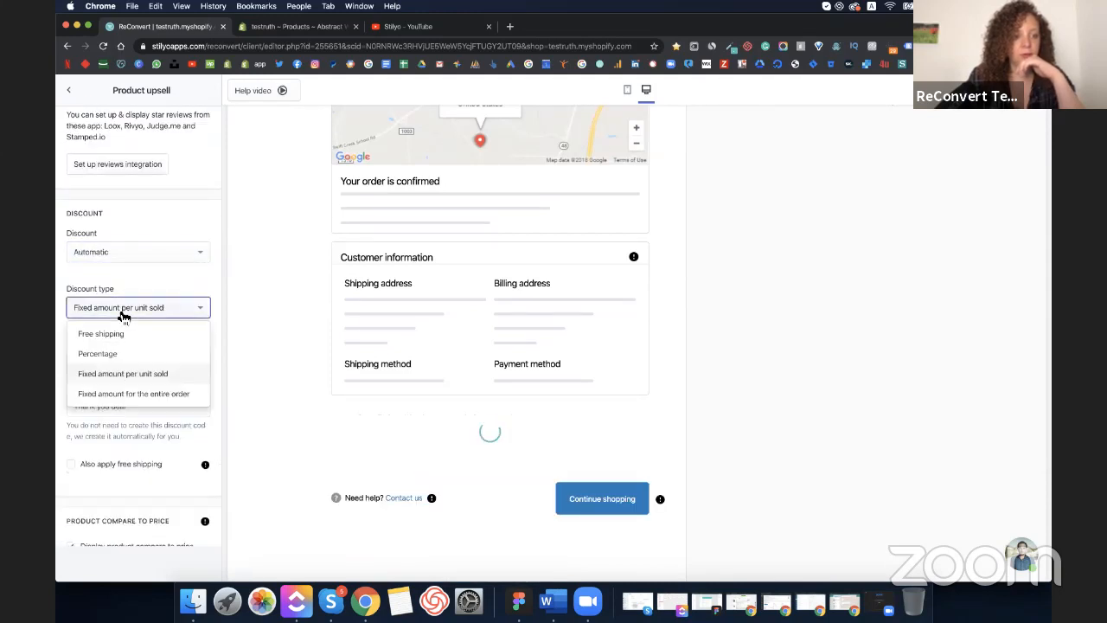
click(137, 355)
click(130, 368)
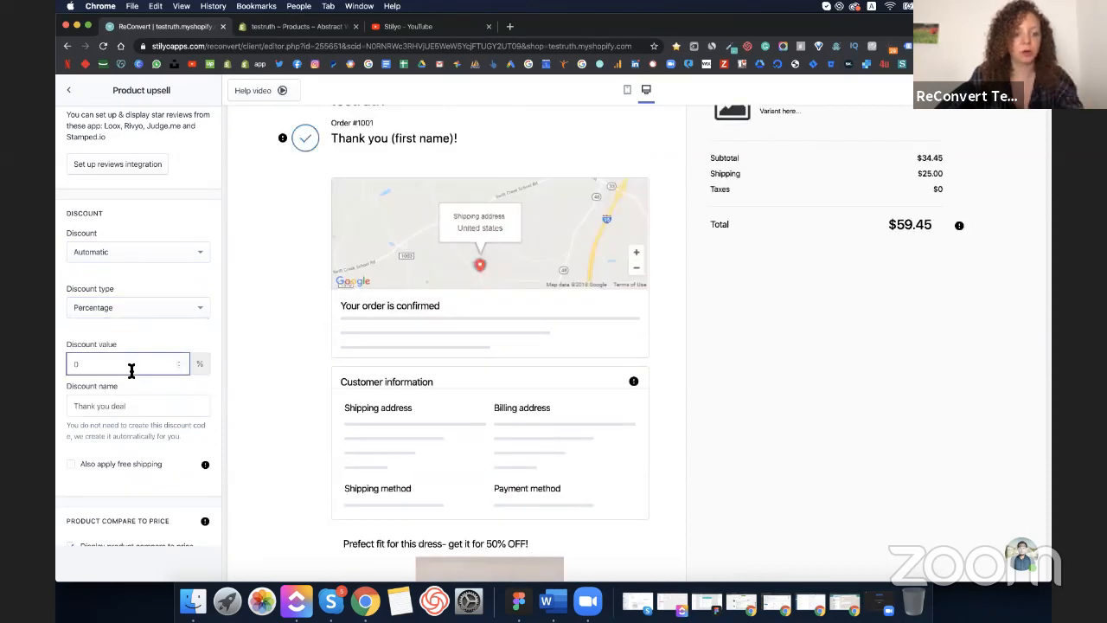
key(BackSpace)
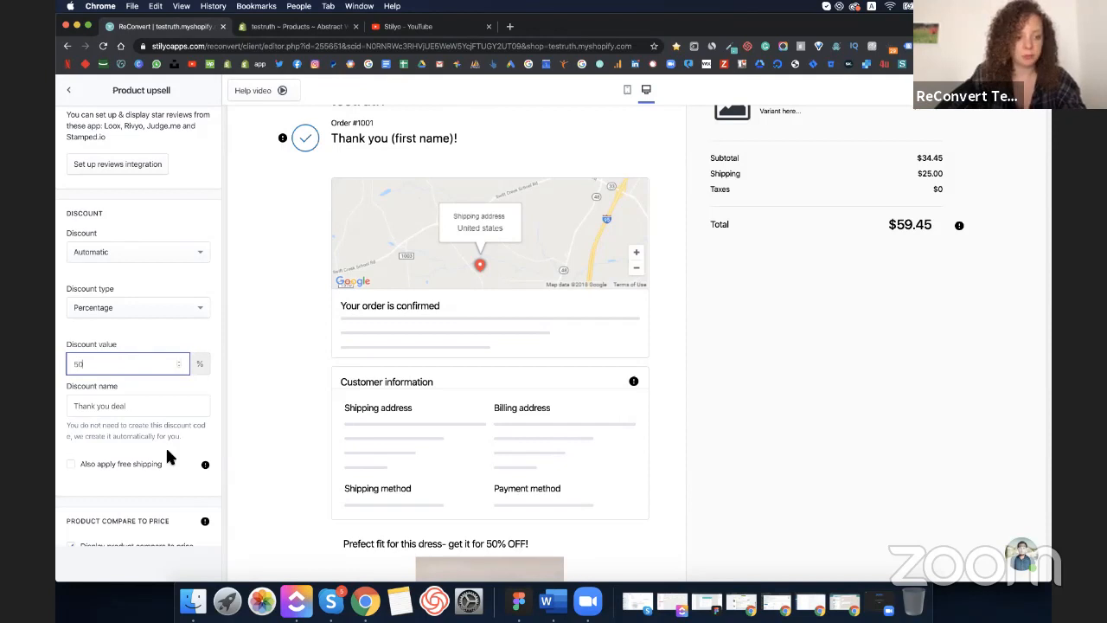
click(132, 467)
- Change the buy button text to 'Buy Now For 50%!' and return to the section list
scroll(131, 464, down, 5)
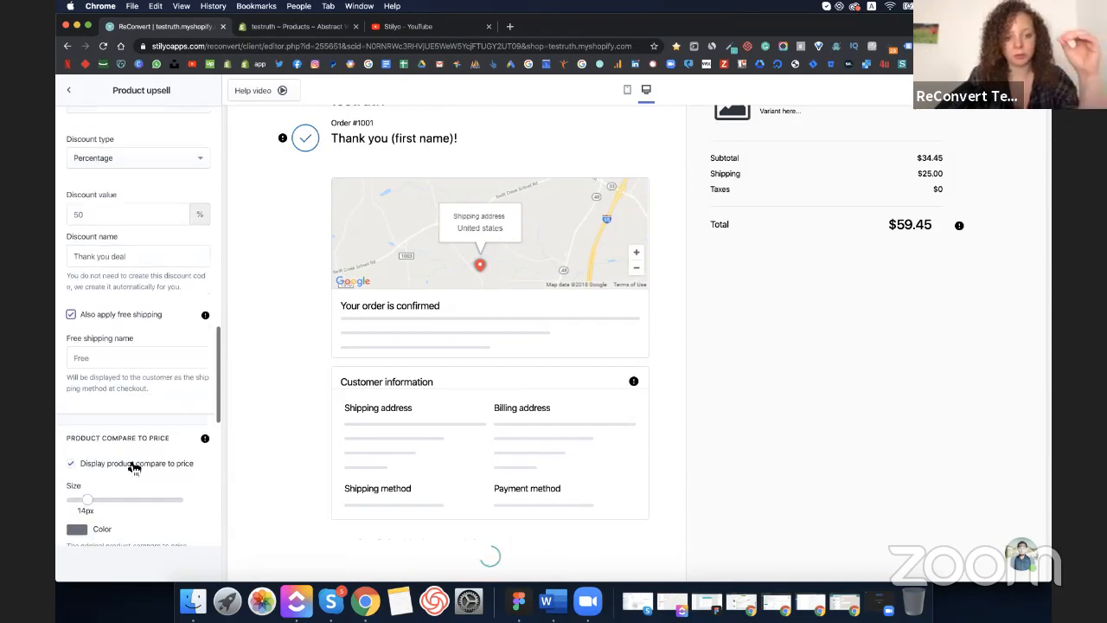
scroll(348, 450, down, 3)
scroll(130, 470, down, 6)
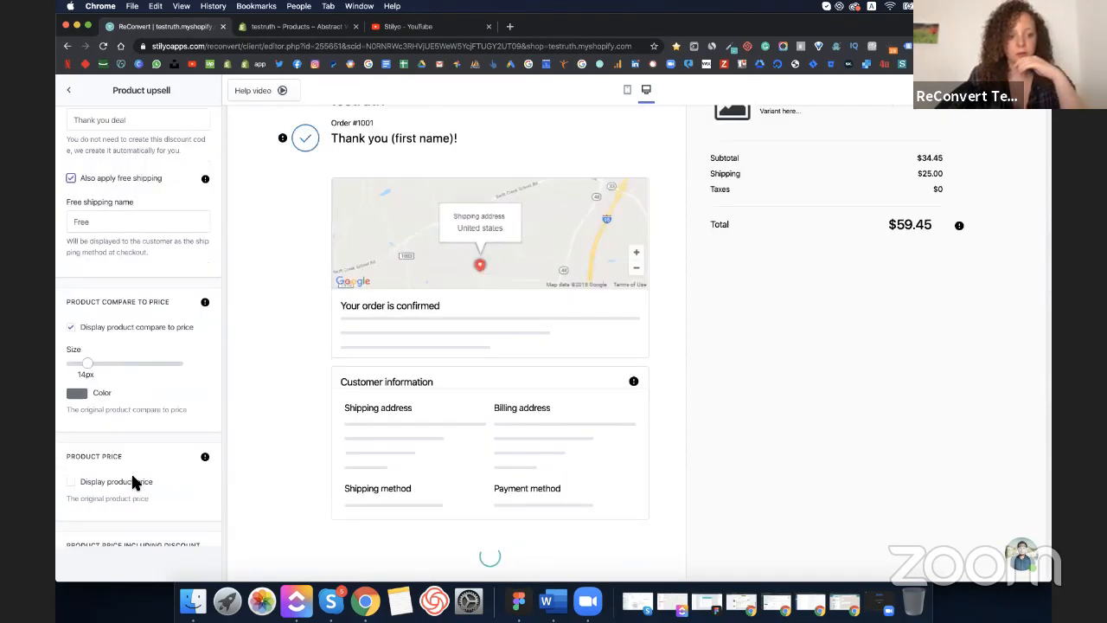
scroll(429, 333, down, 3)
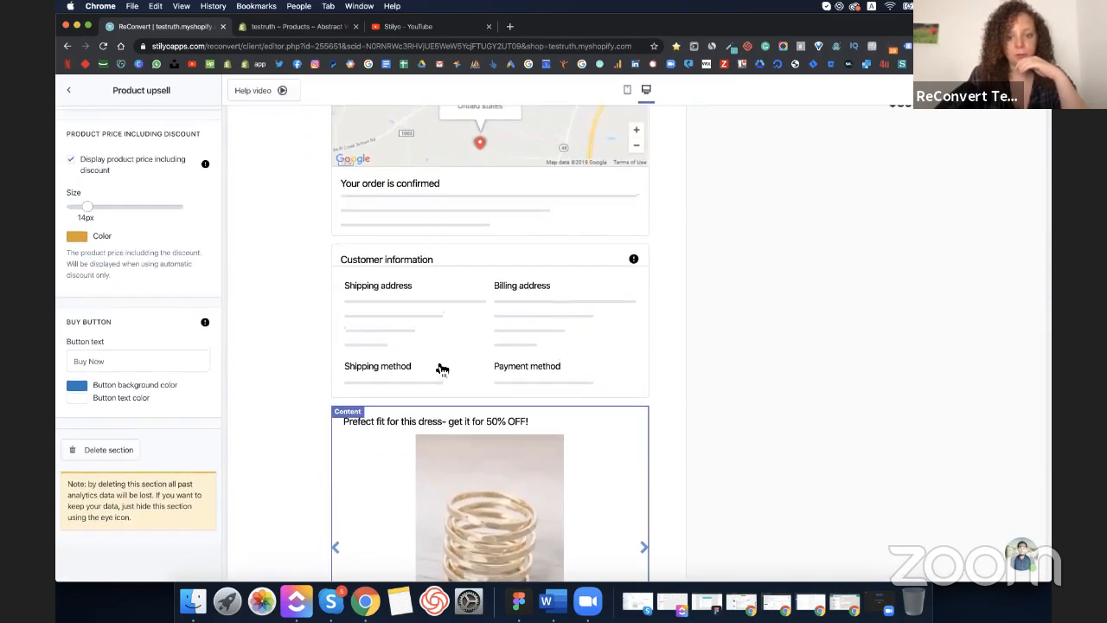
scroll(447, 451, down, 8)
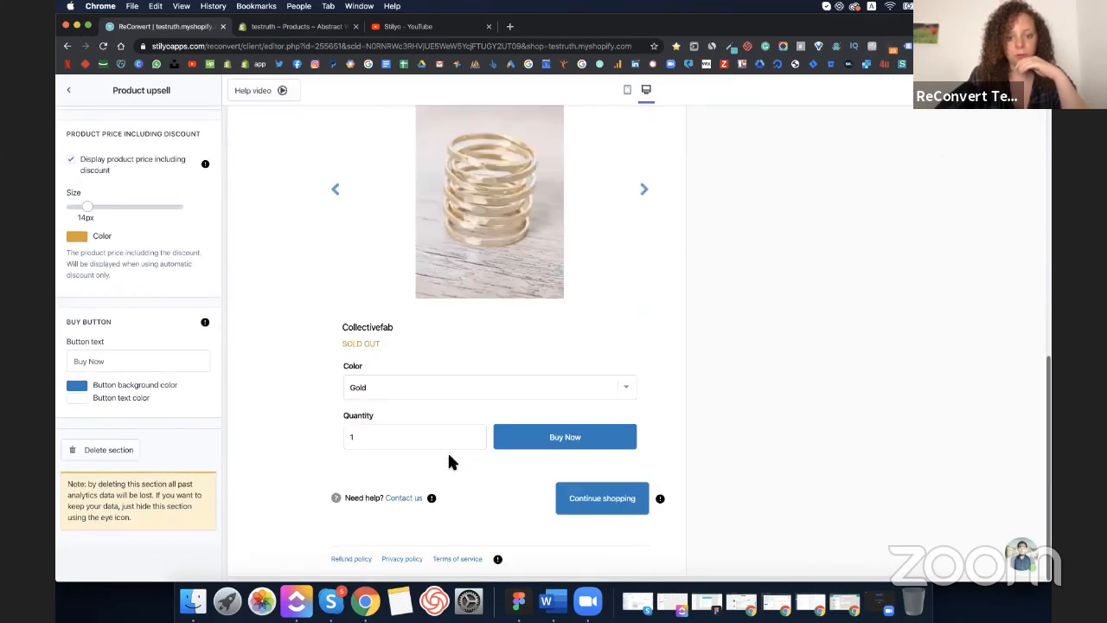
click(120, 362)
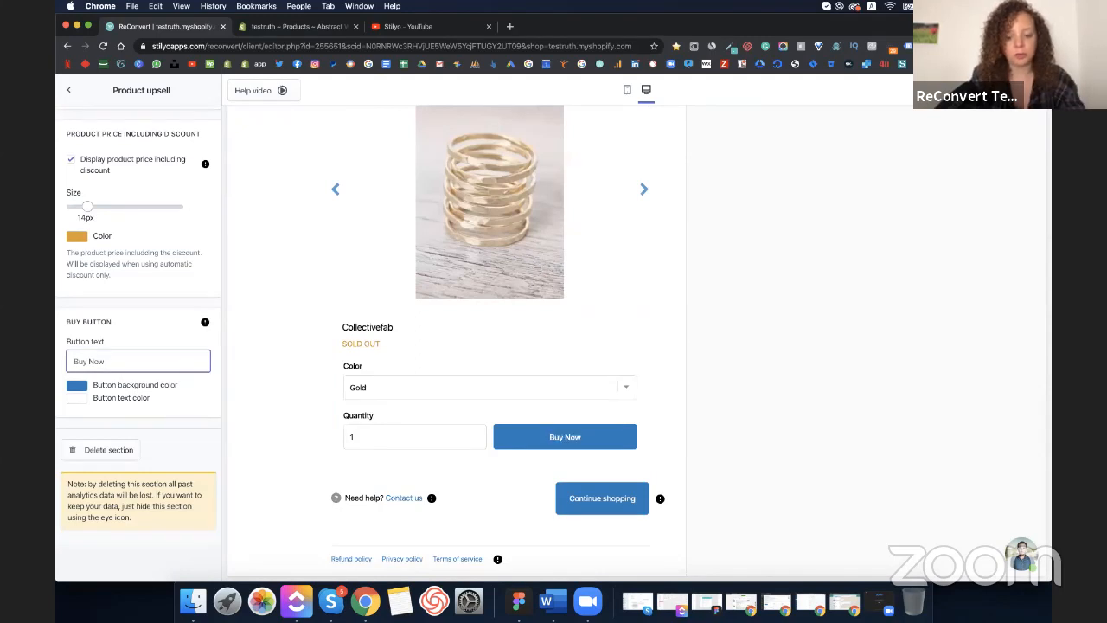
text(For 50%)
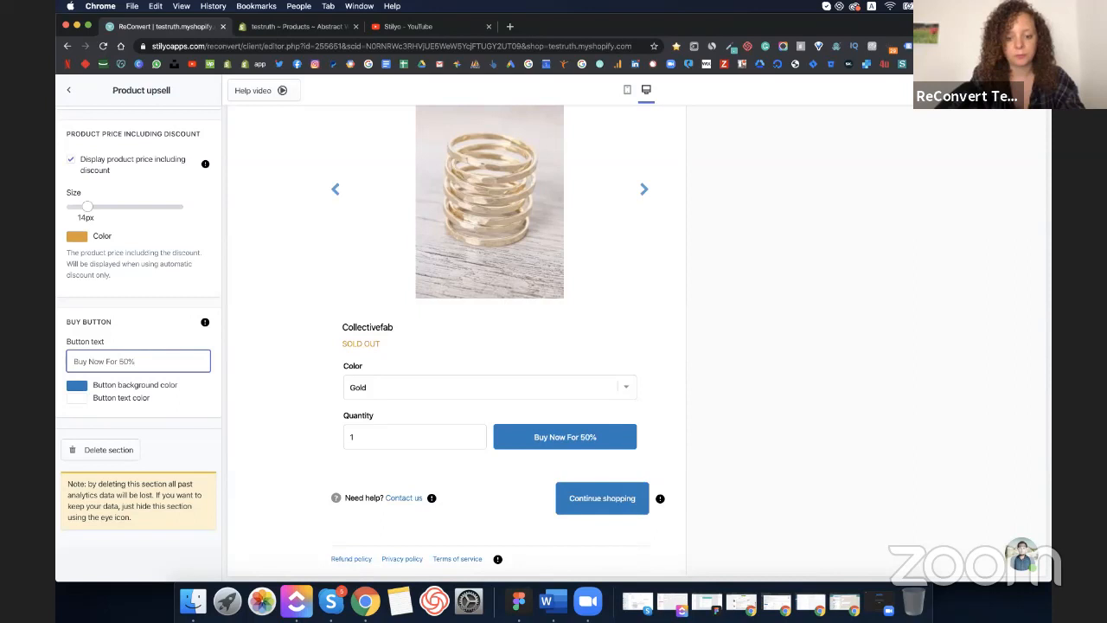
text(!)
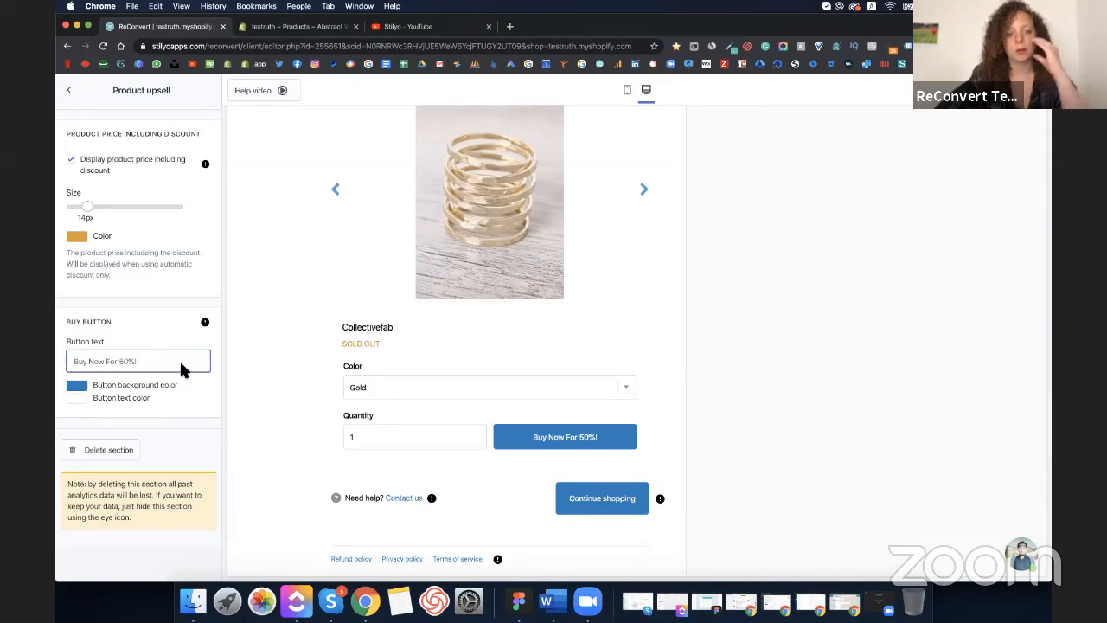
click(284, 385)
click(336, 198)
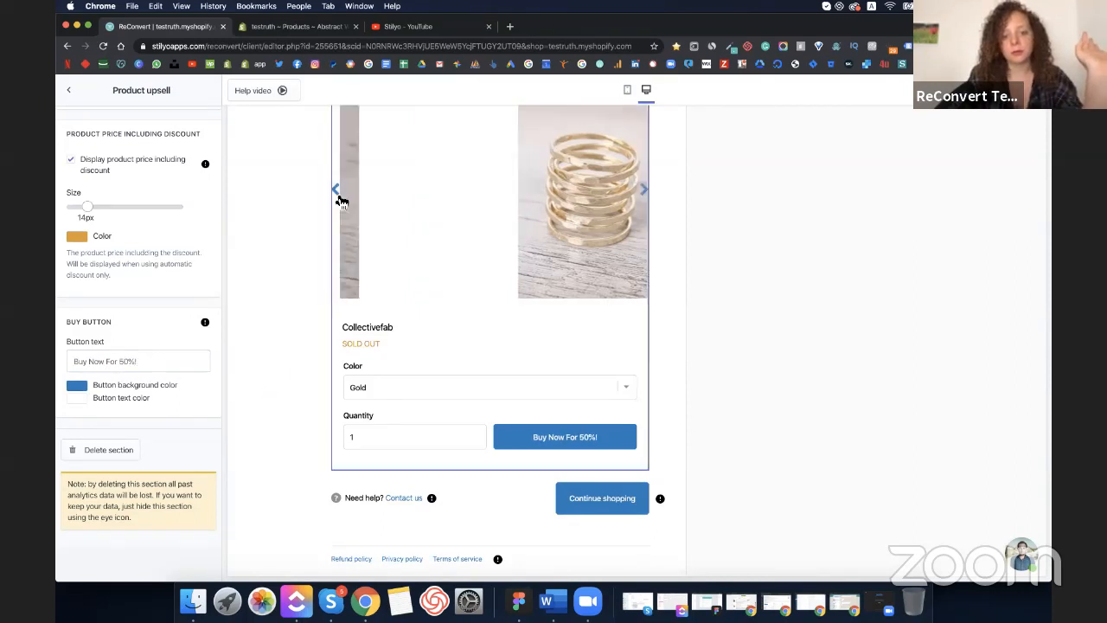
click(69, 90)
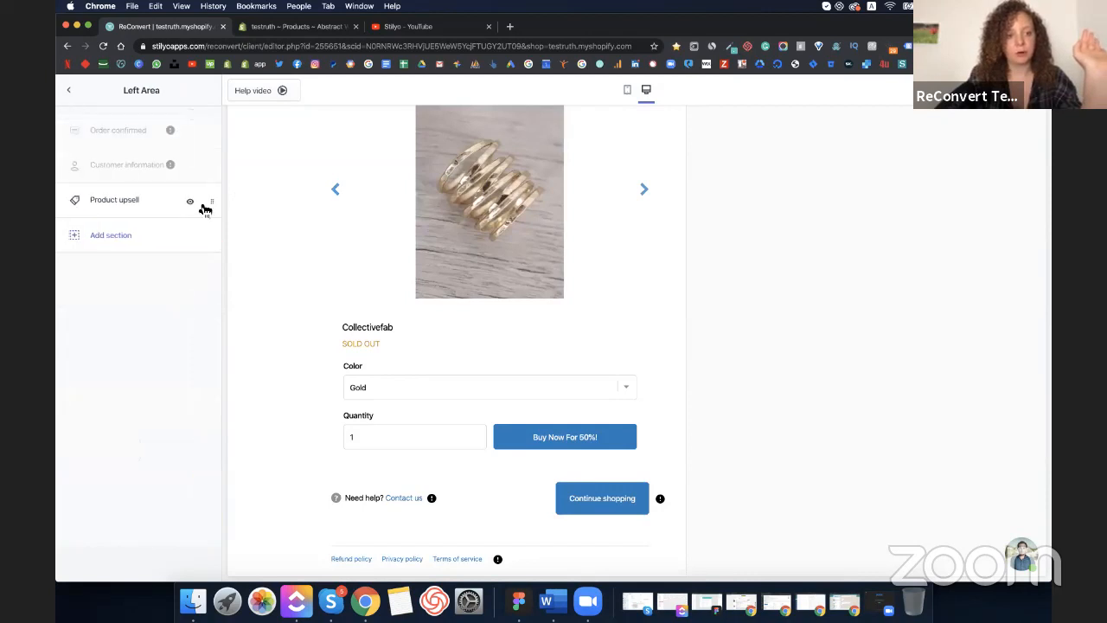
- Drag Product upsell to the top of the Left Area, directly under the thank-you greeting
drag(213, 202, 205, 128)
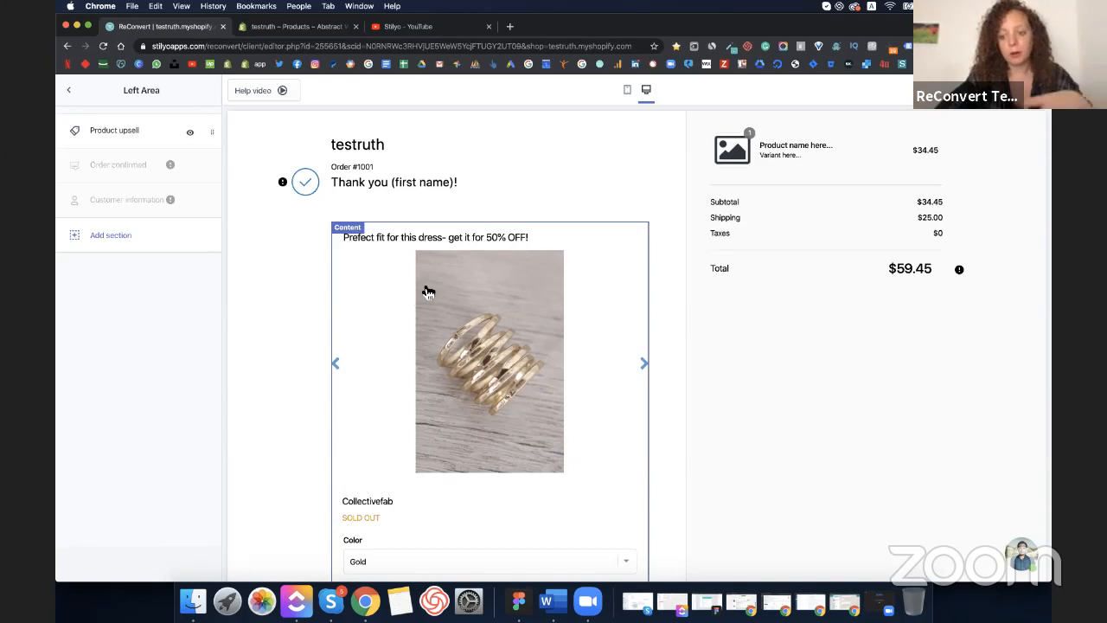
click(338, 364)
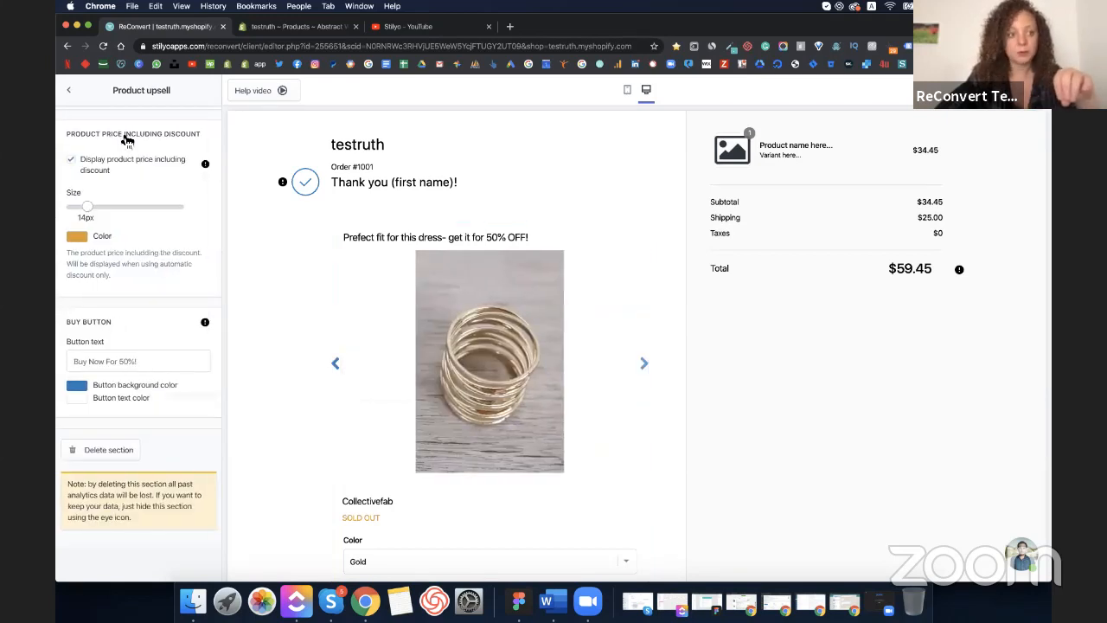
click(70, 89)
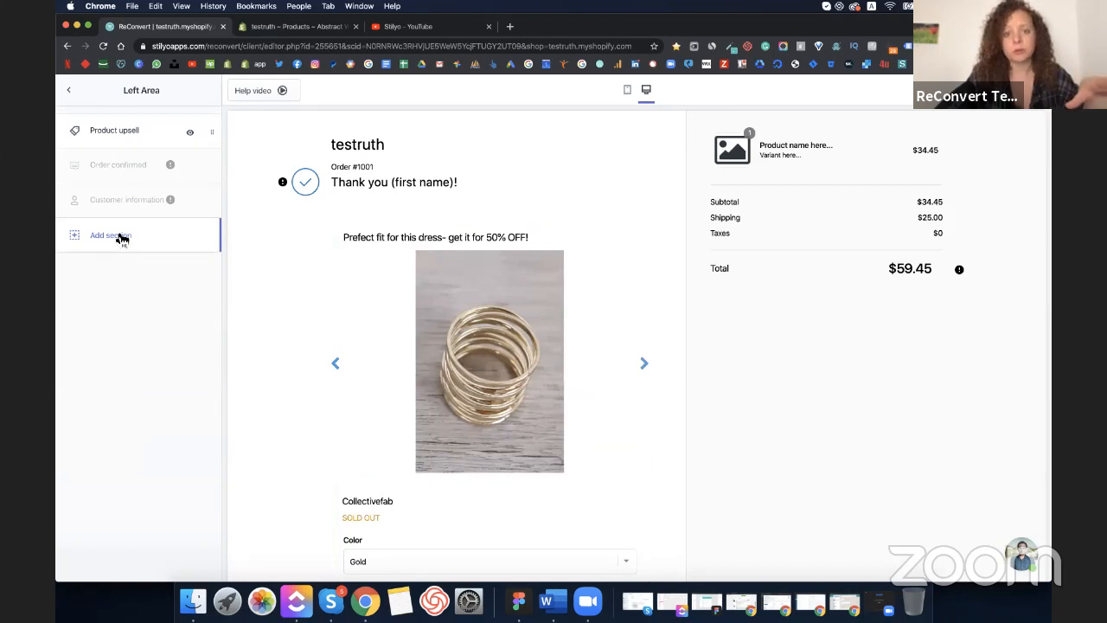
- Add a Post purchase surveys section and check its survey list, which is empty
click(122, 240)
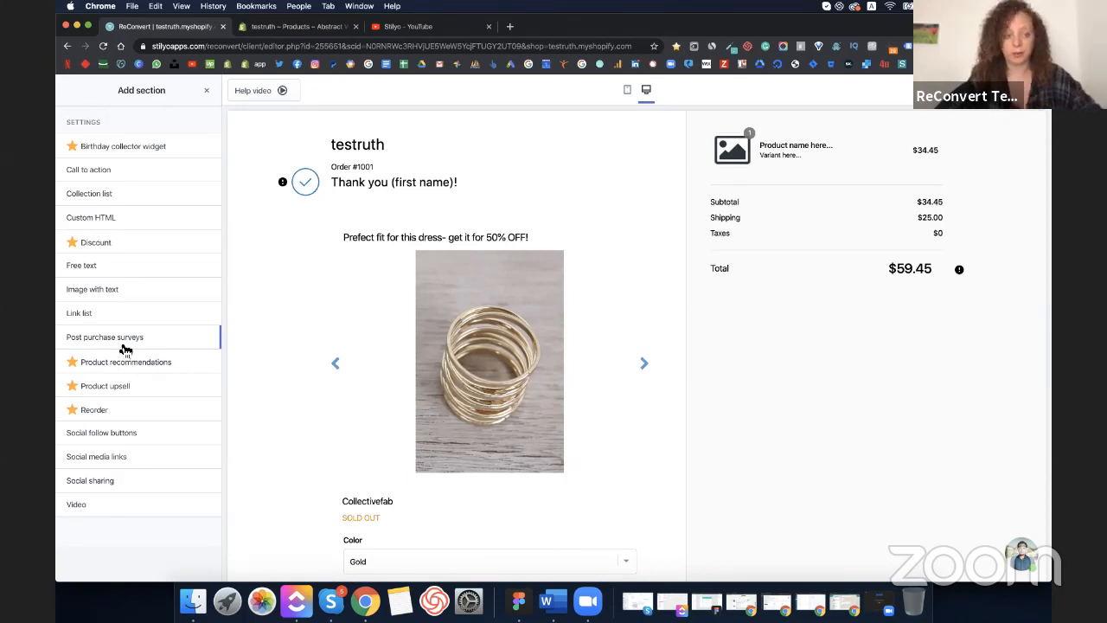
drag(173, 338, 263, 357)
click(193, 179)
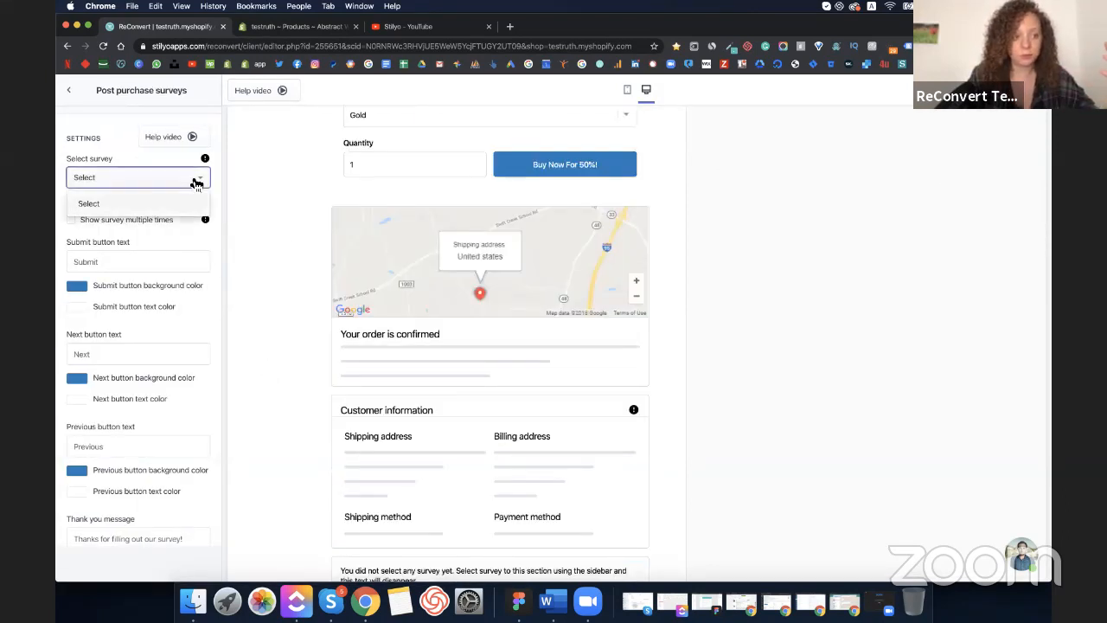
click(103, 141)
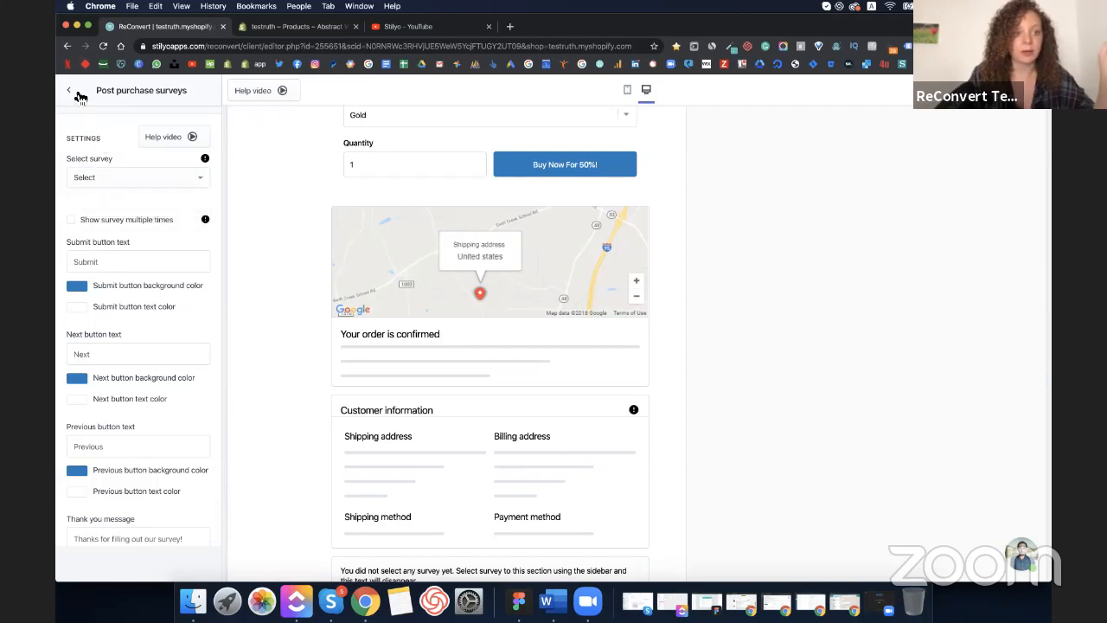
click(68, 89)
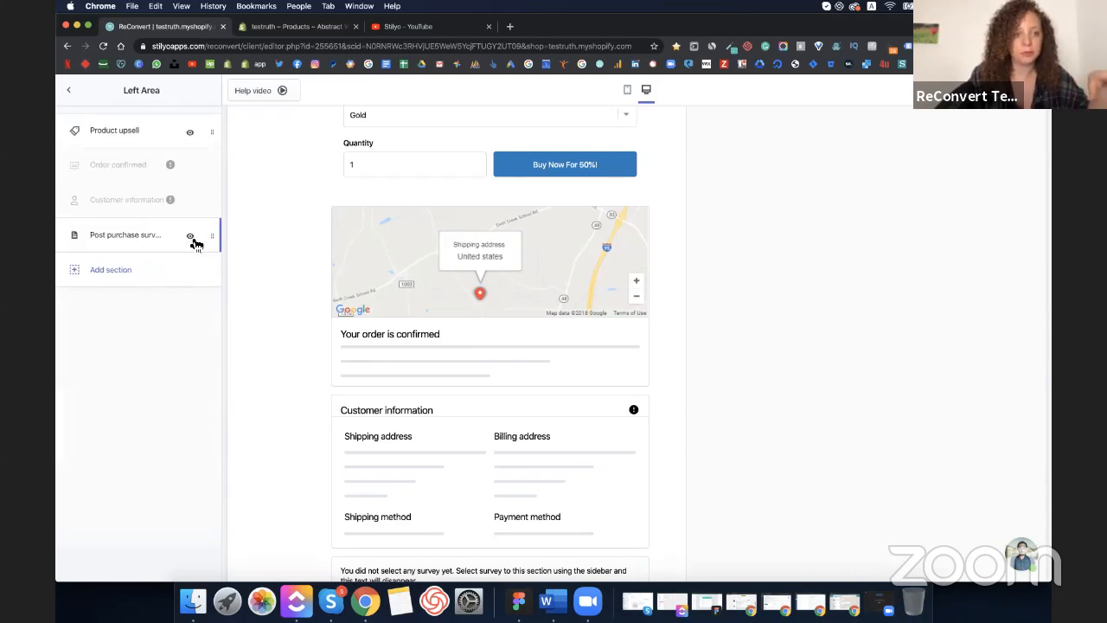
- Delete the survey section and save the template draft
click(149, 236)
scroll(130, 389, down, 5)
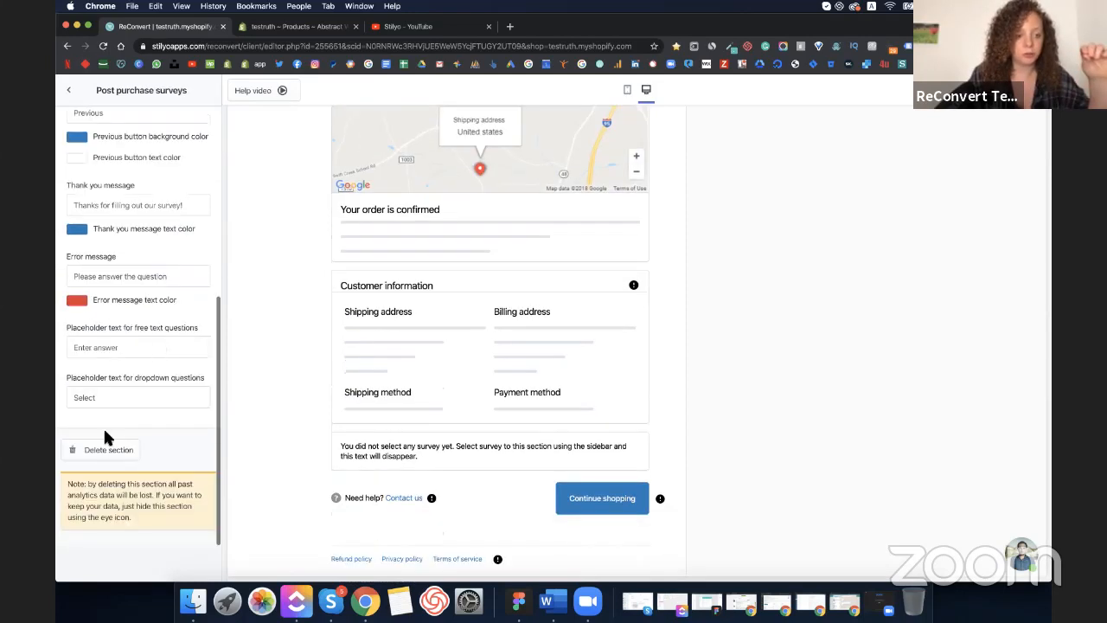
click(98, 448)
scroll(774, 246, up, 10)
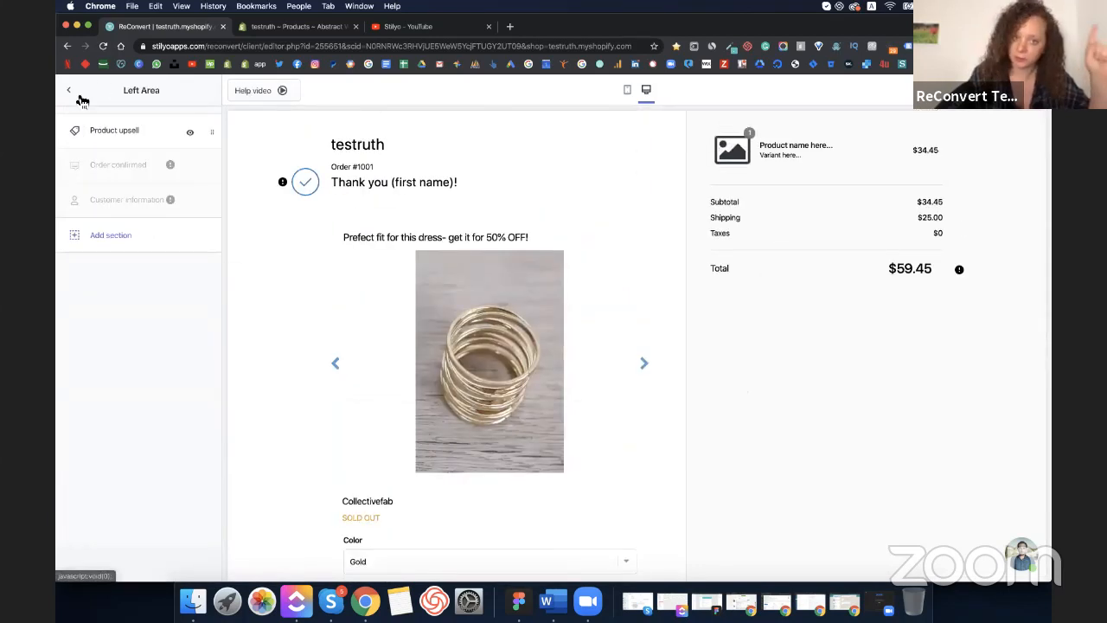
click(110, 239)
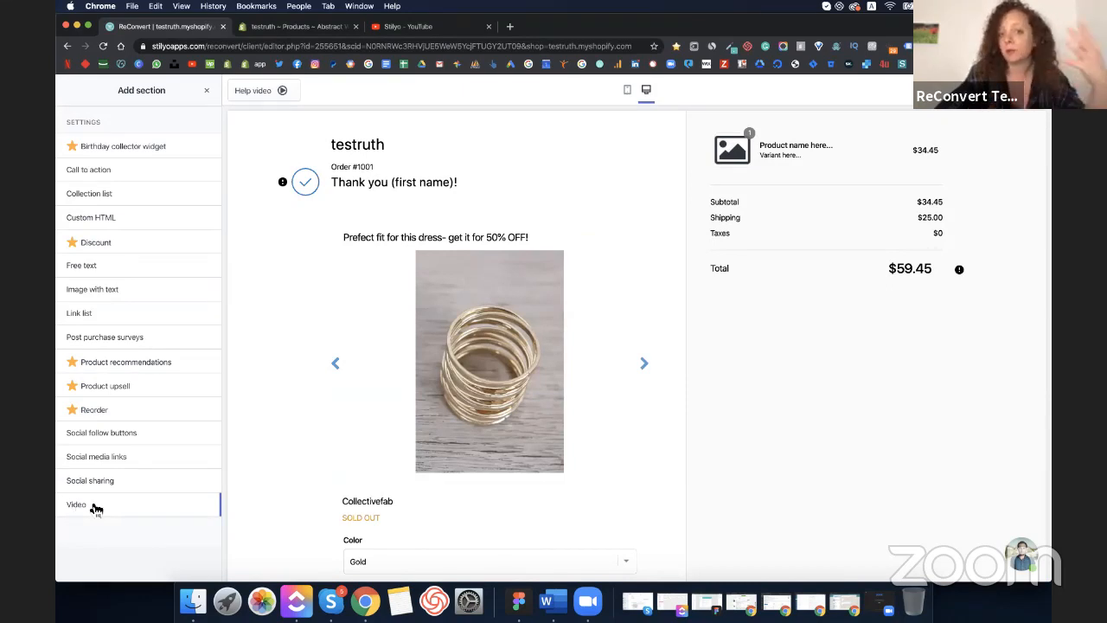
click(206, 90)
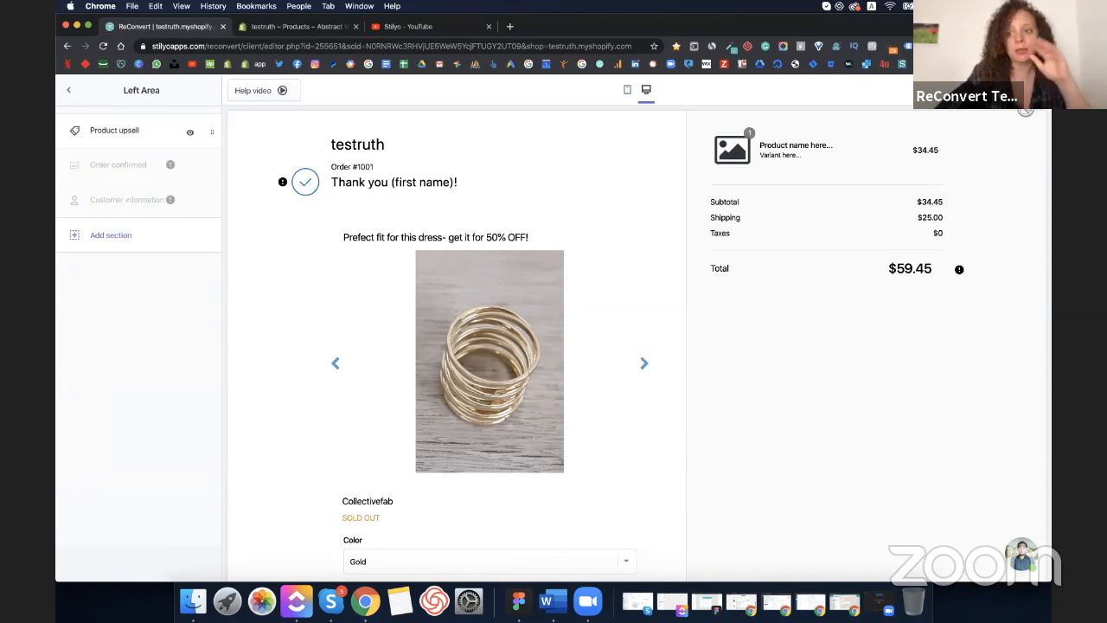
click(78, 95)
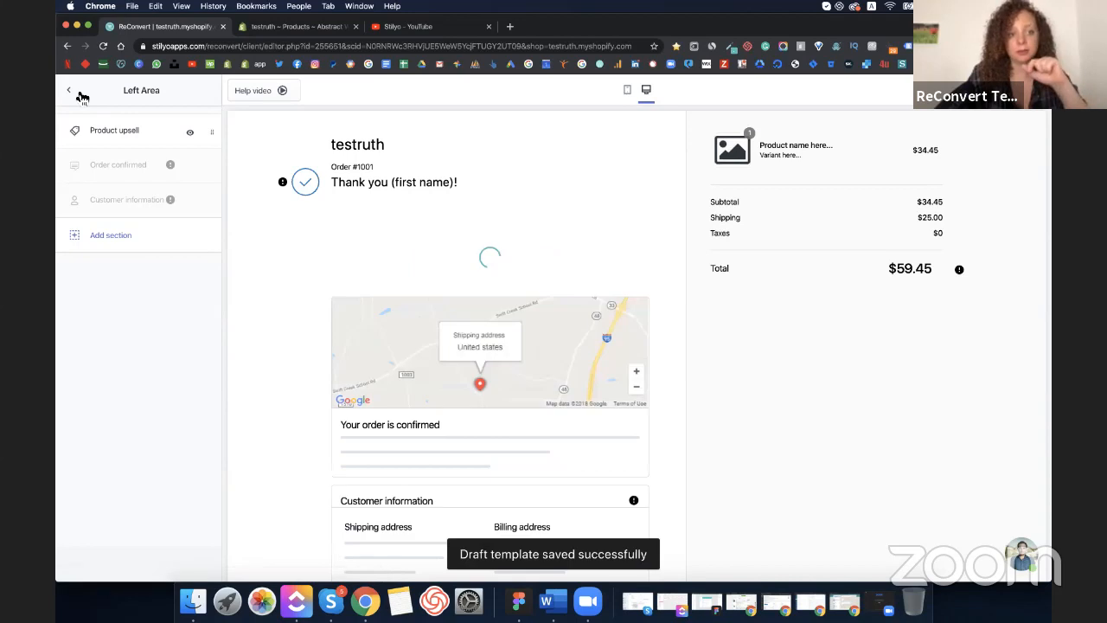
- Exit the template editor and go to Settings > Post purchase surveys, showing an empty Survey builder
click(81, 94)
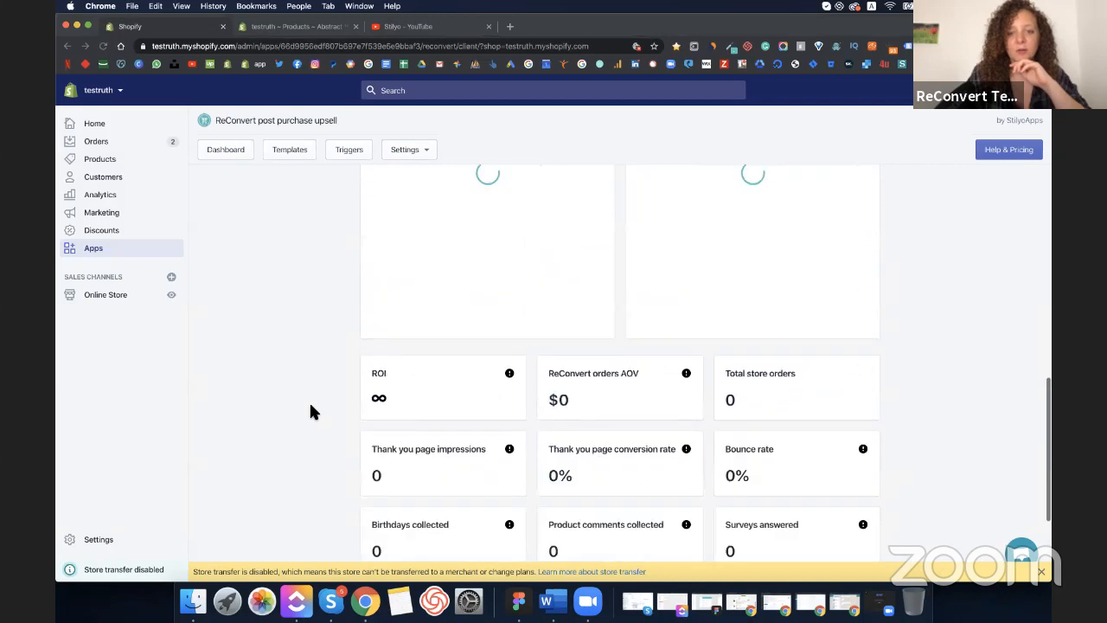
click(417, 149)
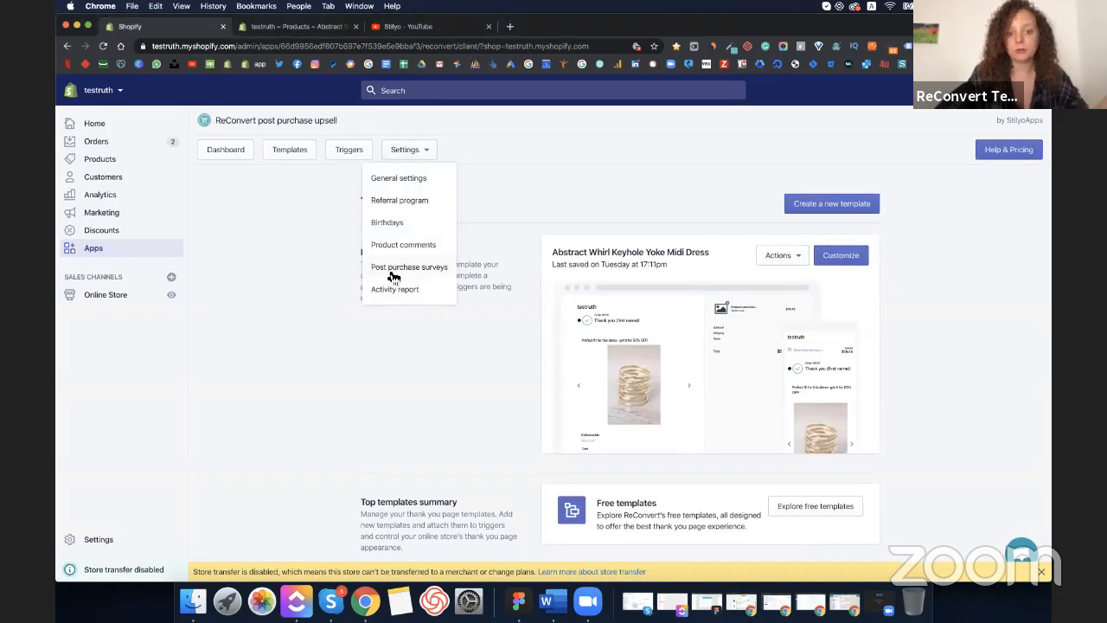
click(411, 268)
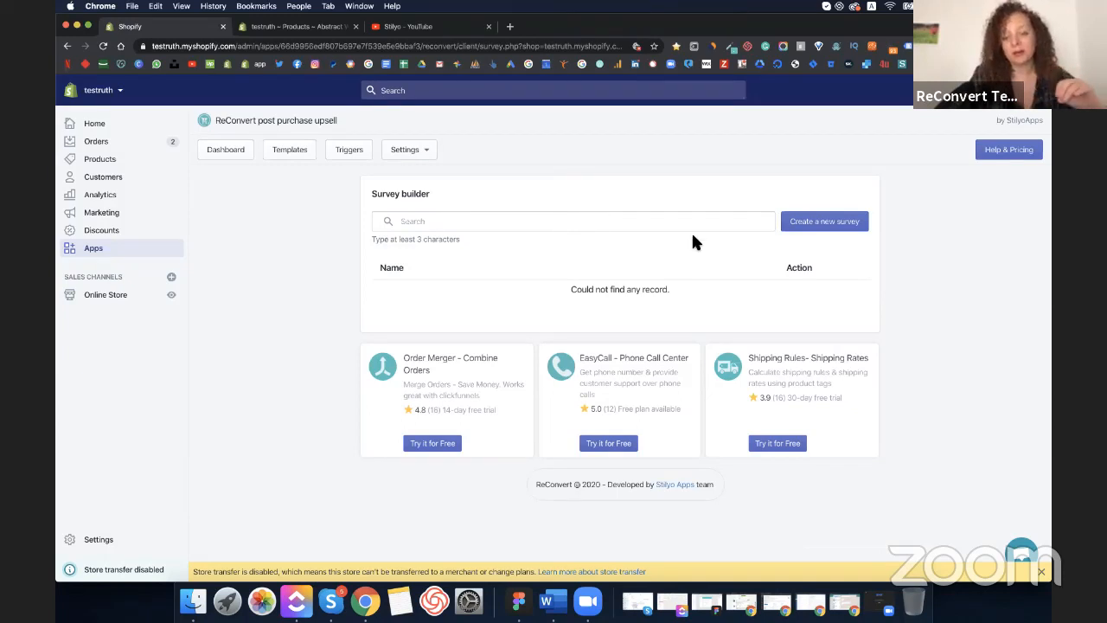
- Create a new survey titled with the midi dress's product name
click(827, 223)
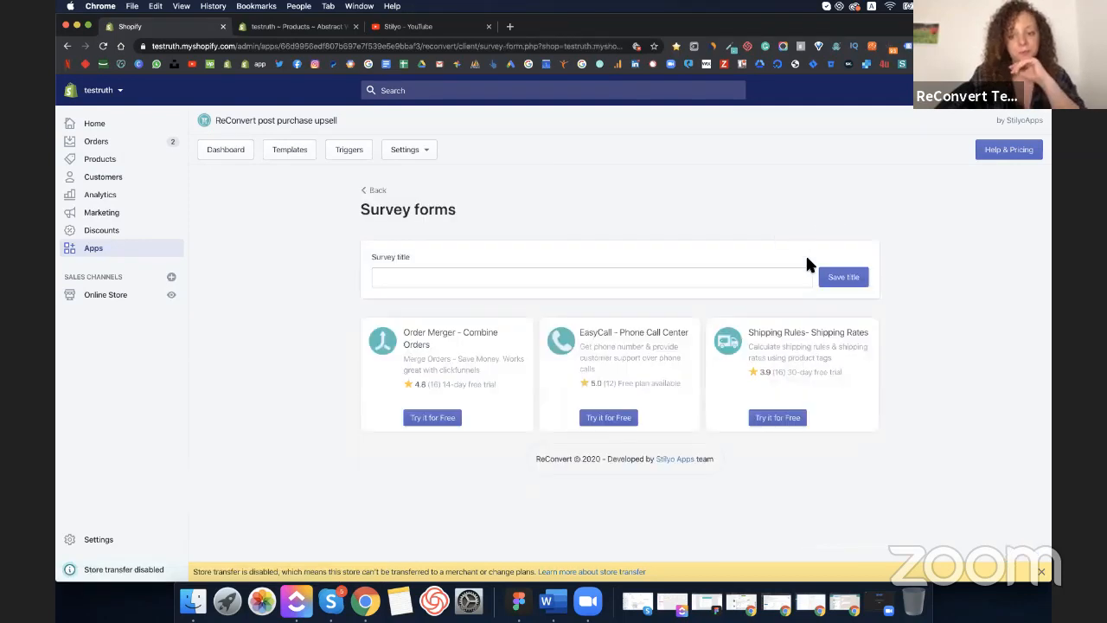
click(724, 277)
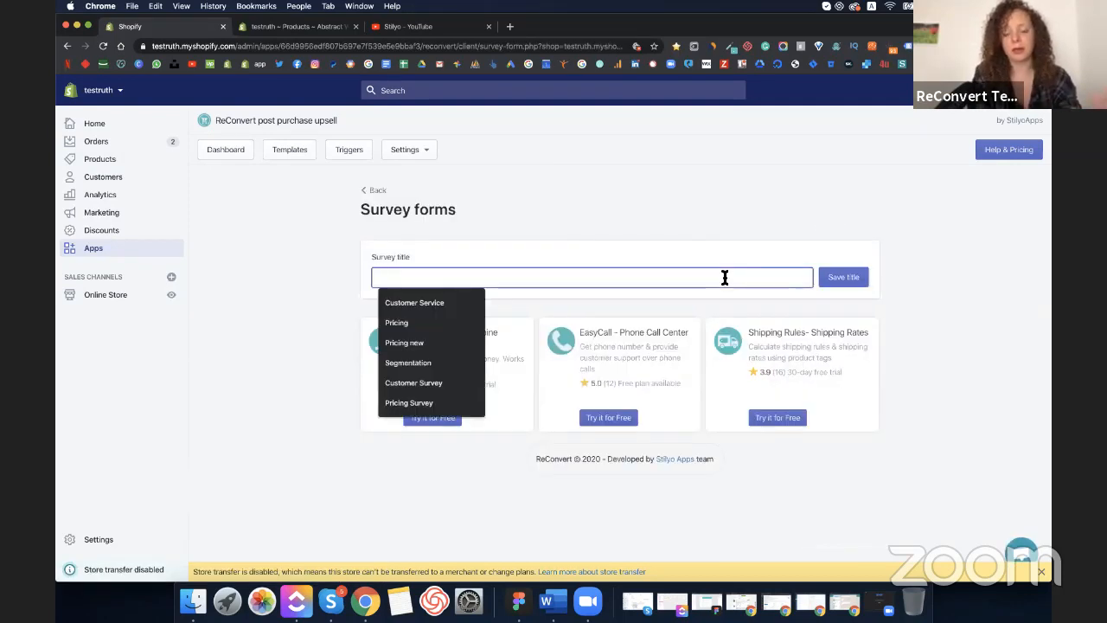
text(Abstract Whirl Keyhole Yoke Midi Dress)
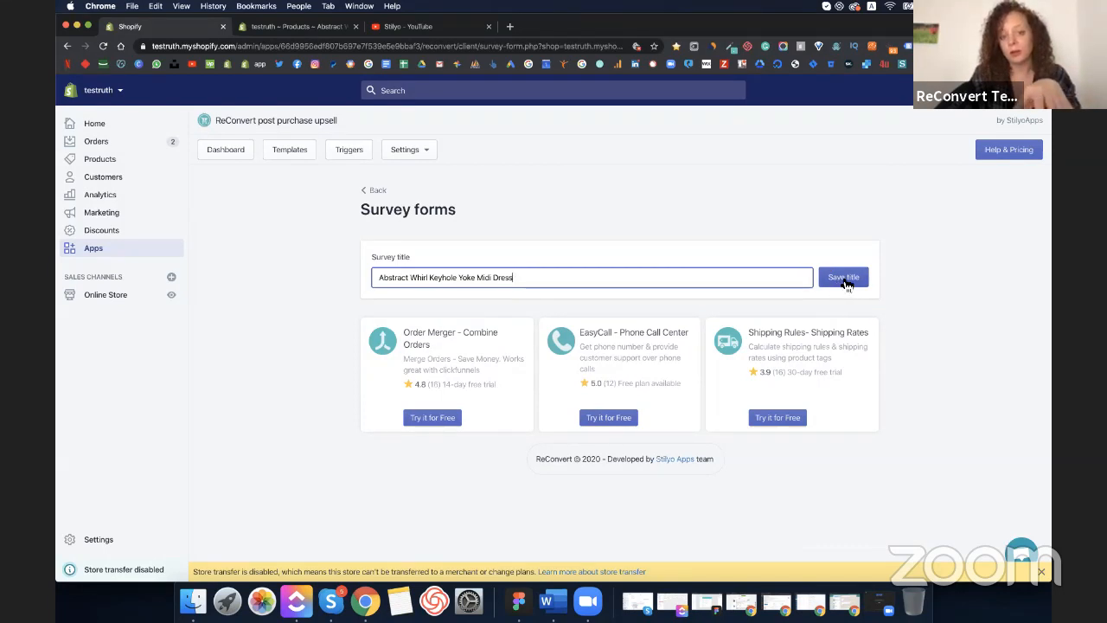
triple_click(687, 277)
key(super+c)
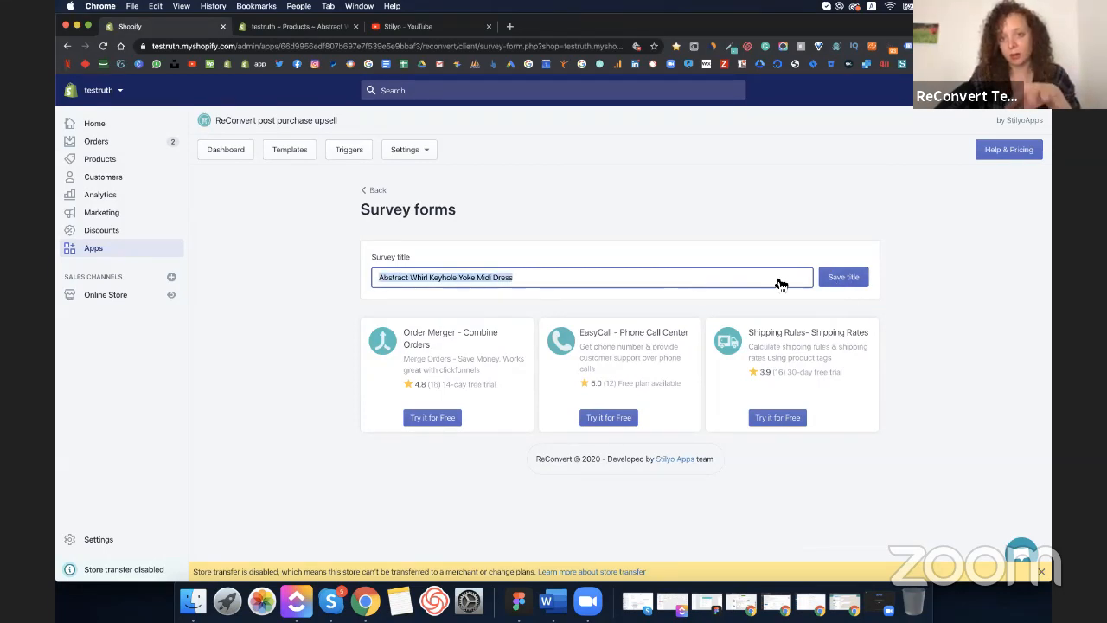
click(845, 286)
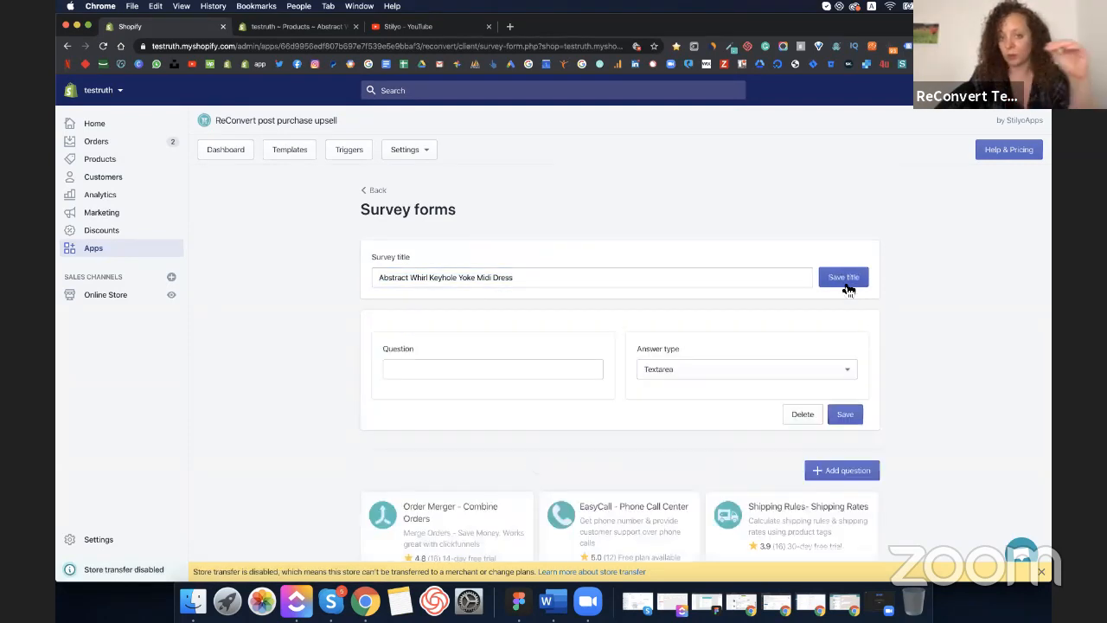
- Ask 'Why did you buy the Abstract Whirl Keyhole Yoke Midi Dress?' as a Checkbox question
scroll(468, 385, down, 2)
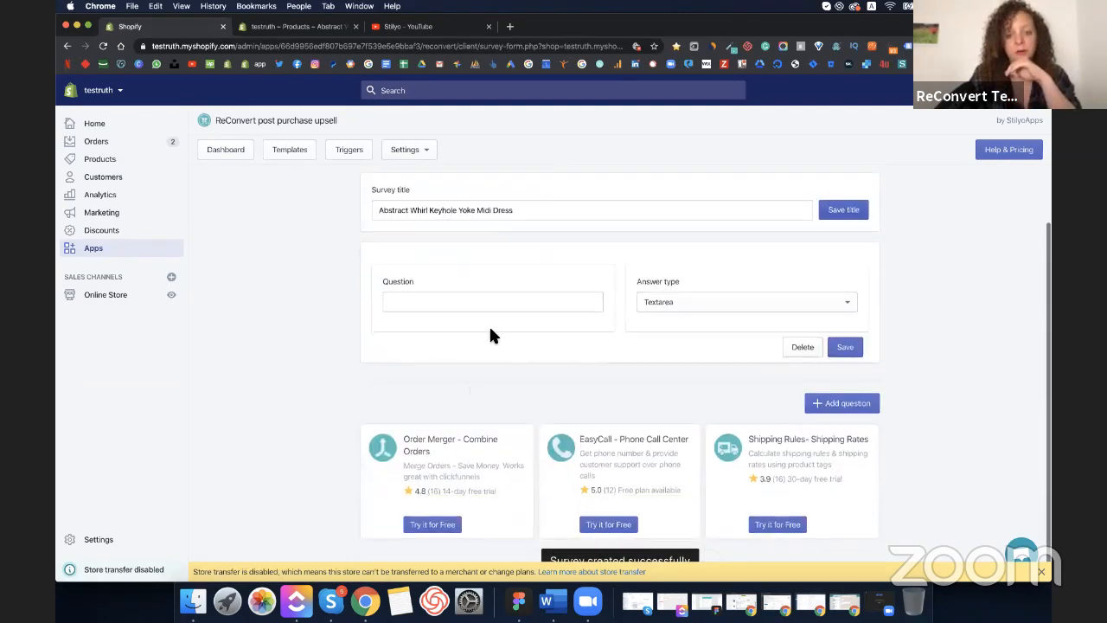
click(499, 306)
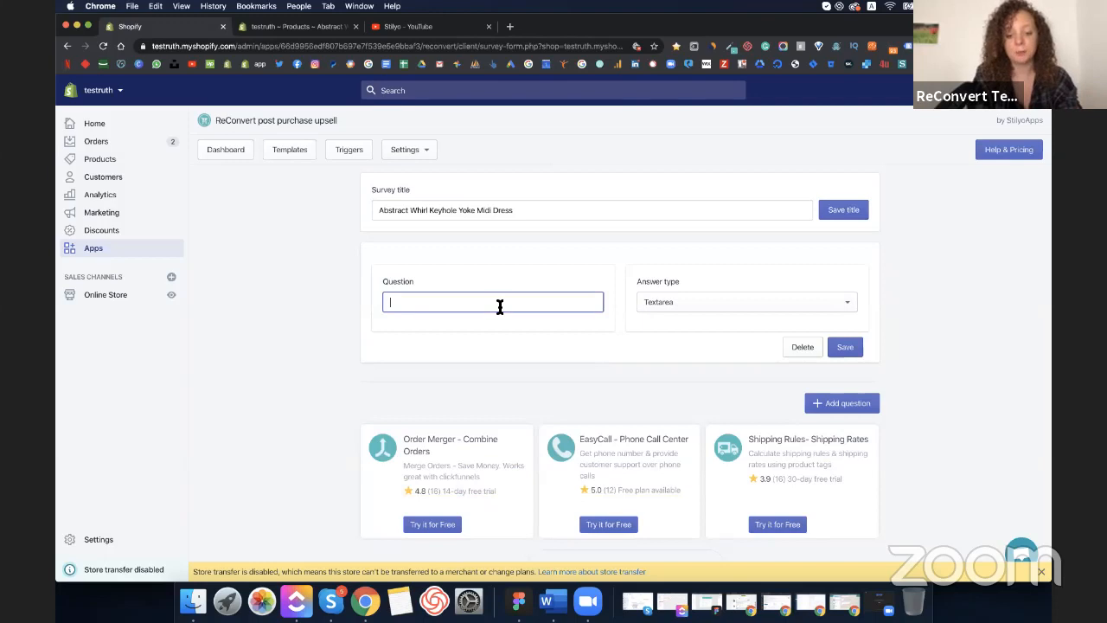
text(Why did you b)
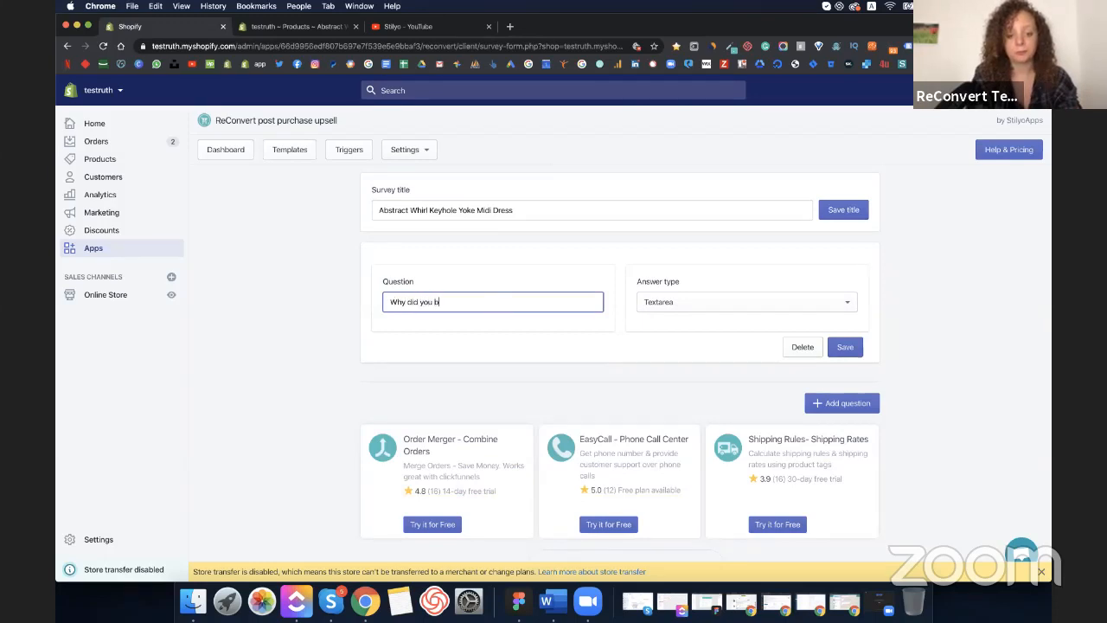
text(uy the Abstract)
key(super+v)
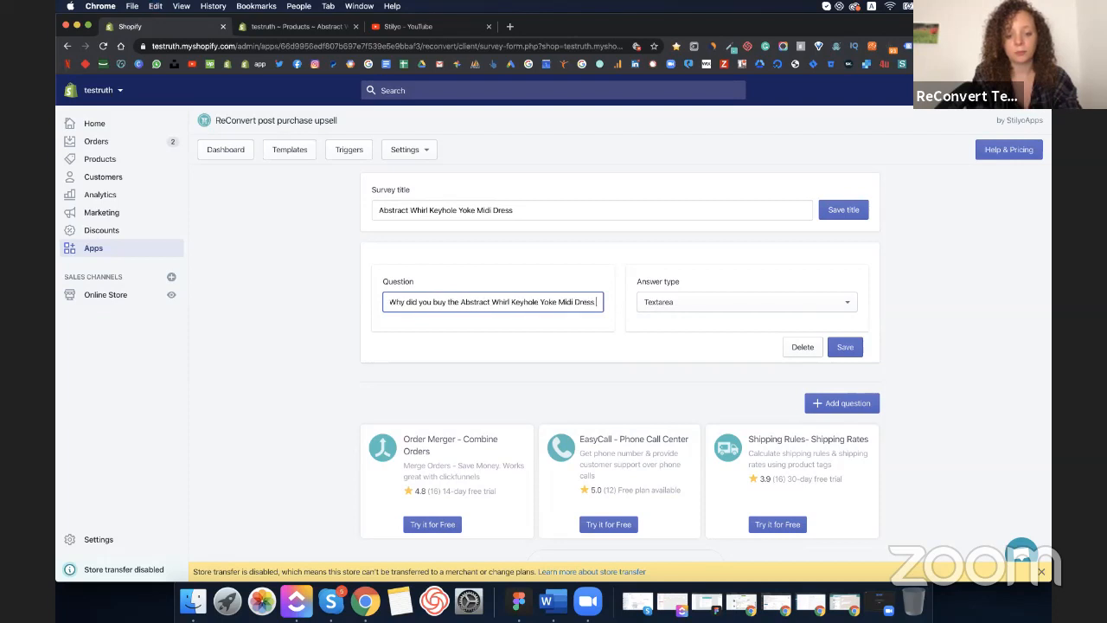
text(?)
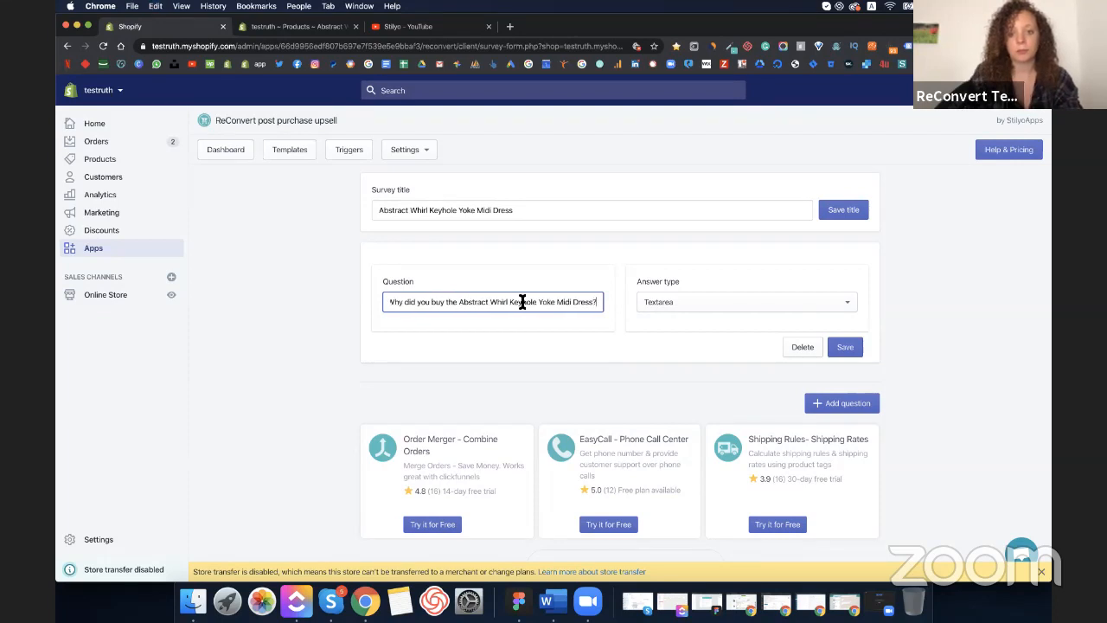
click(699, 311)
click(699, 311)
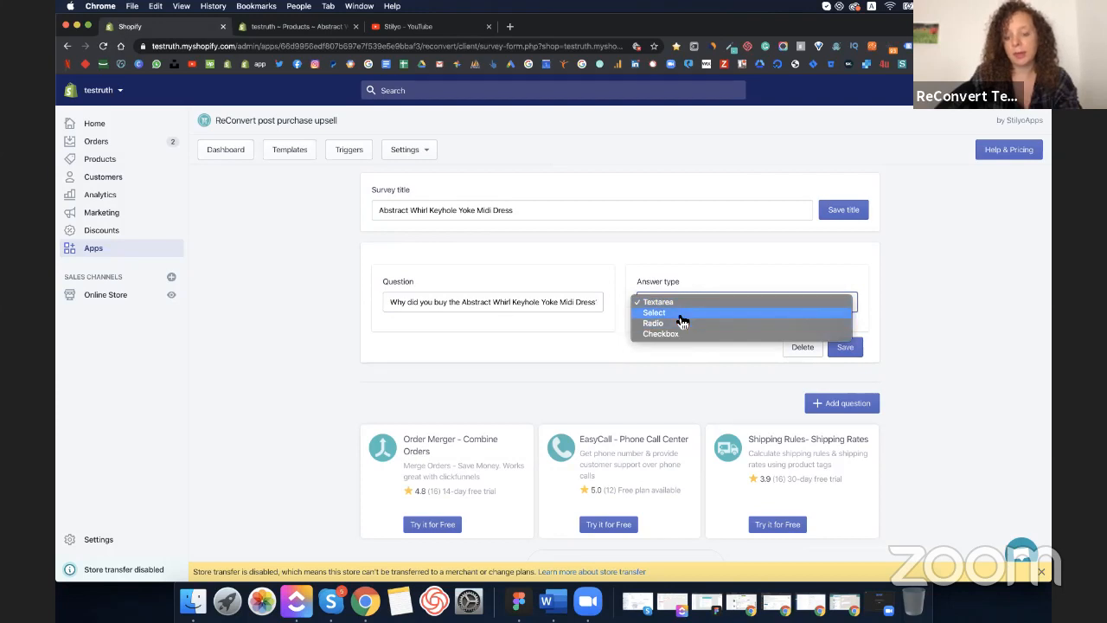
click(506, 344)
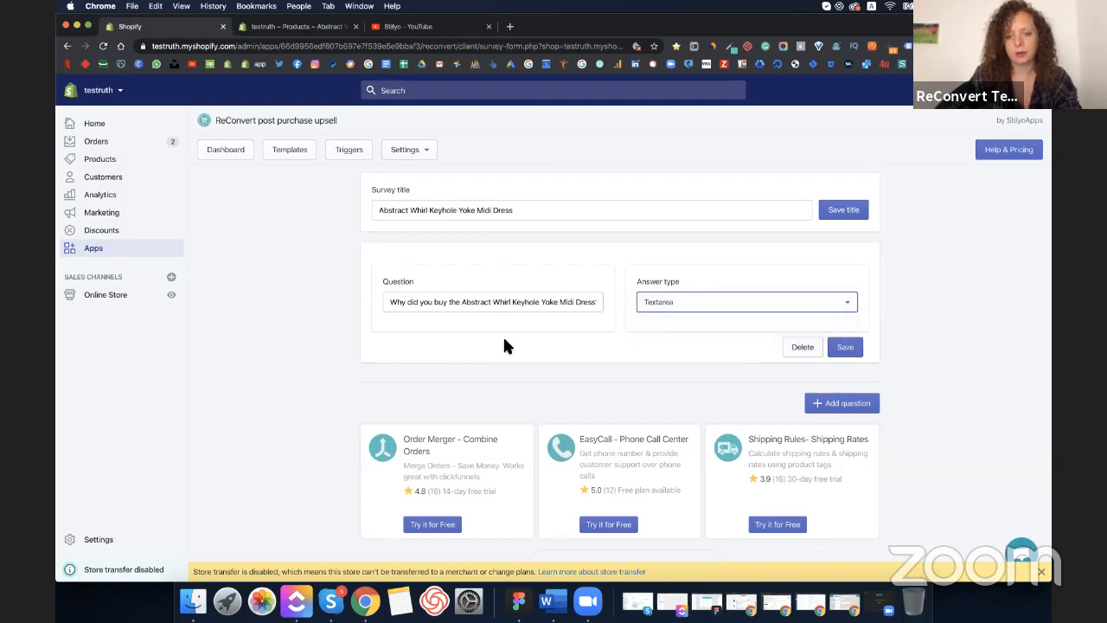
click(681, 299)
click(673, 314)
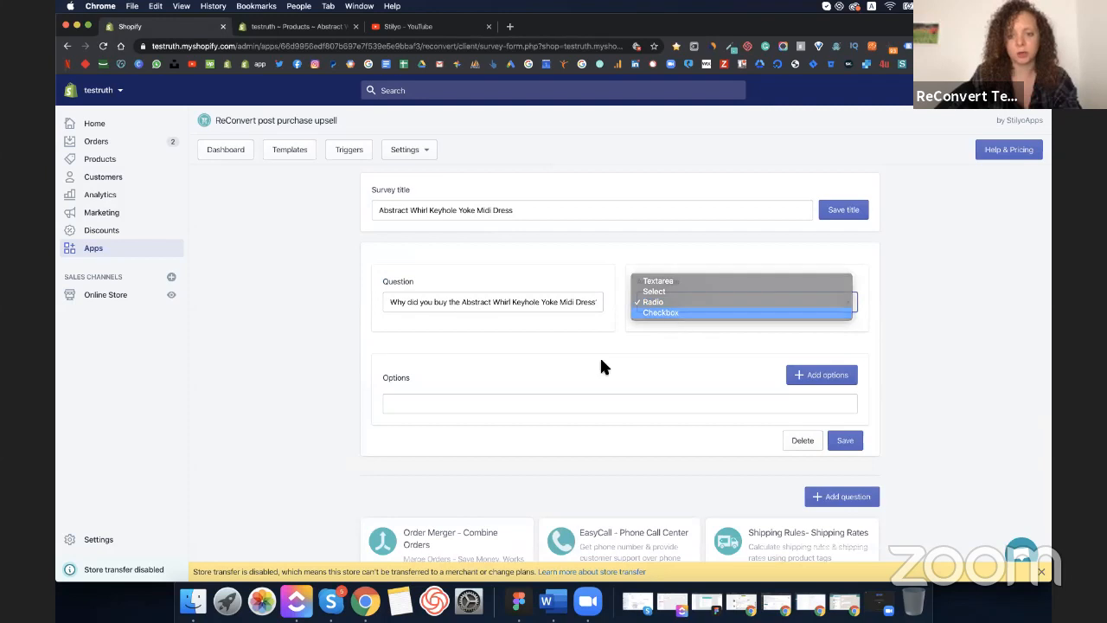
- Give the question the options For a wedding, For a party and For daily life
click(522, 410)
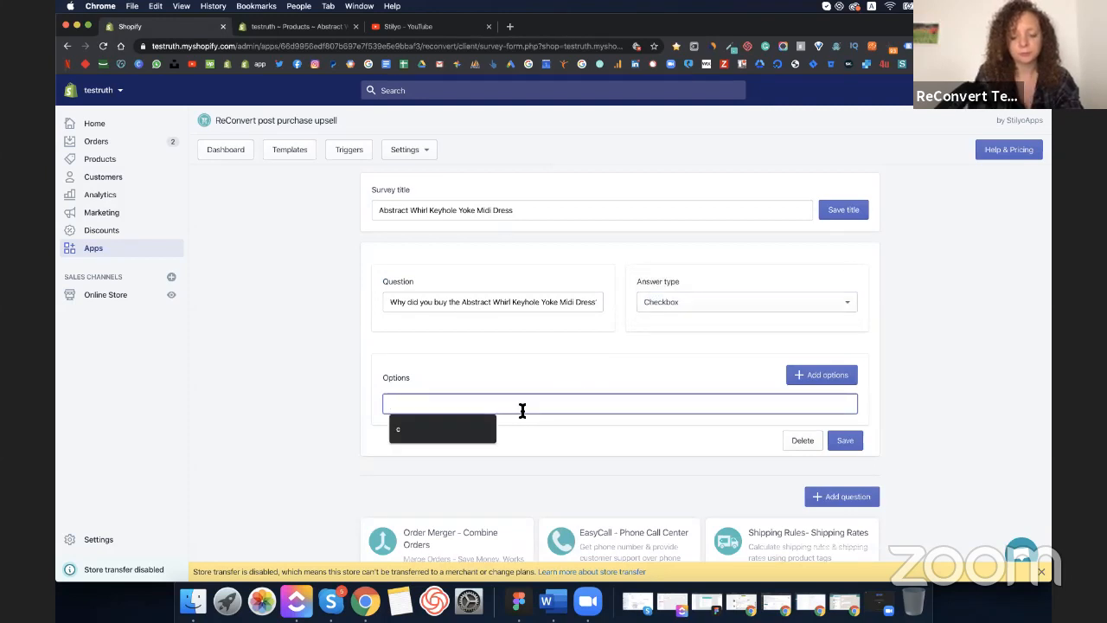
text(It)
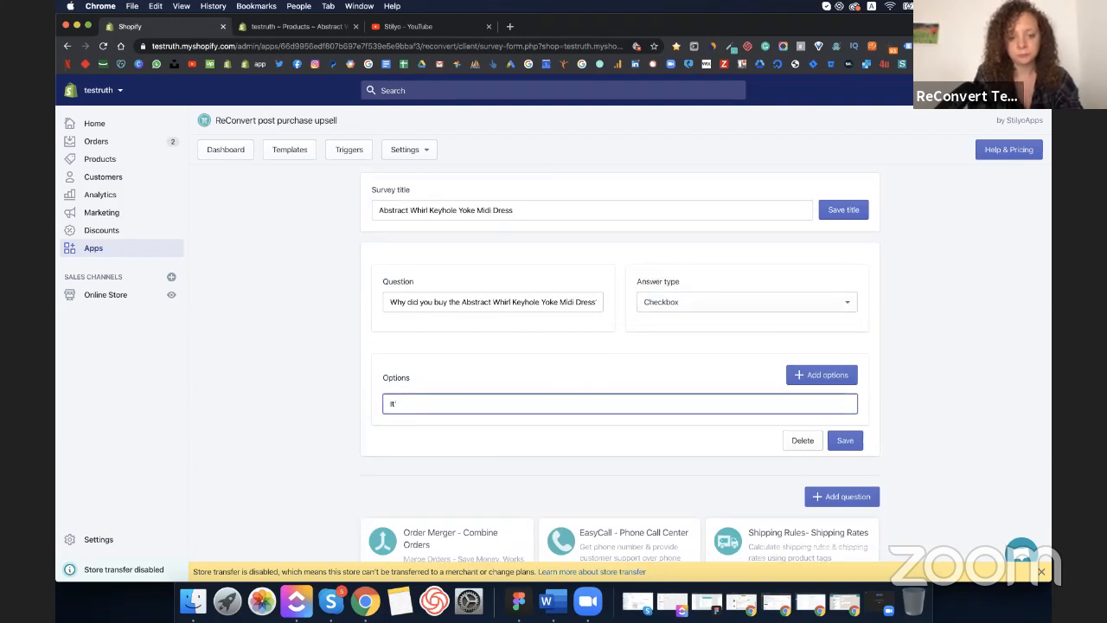
text(For a we)
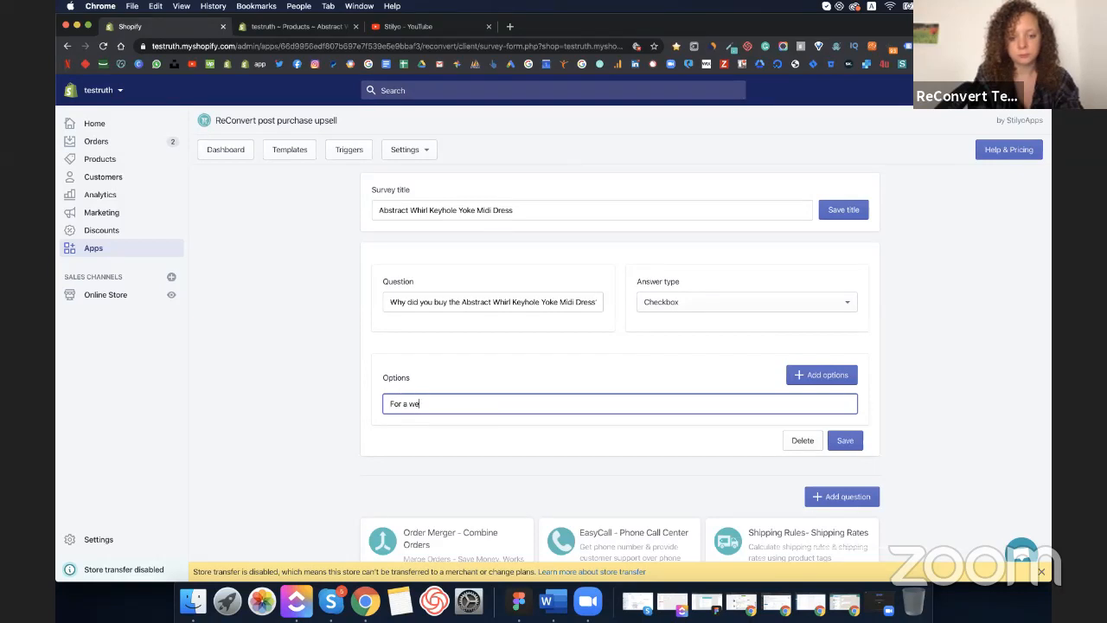
text(dding)
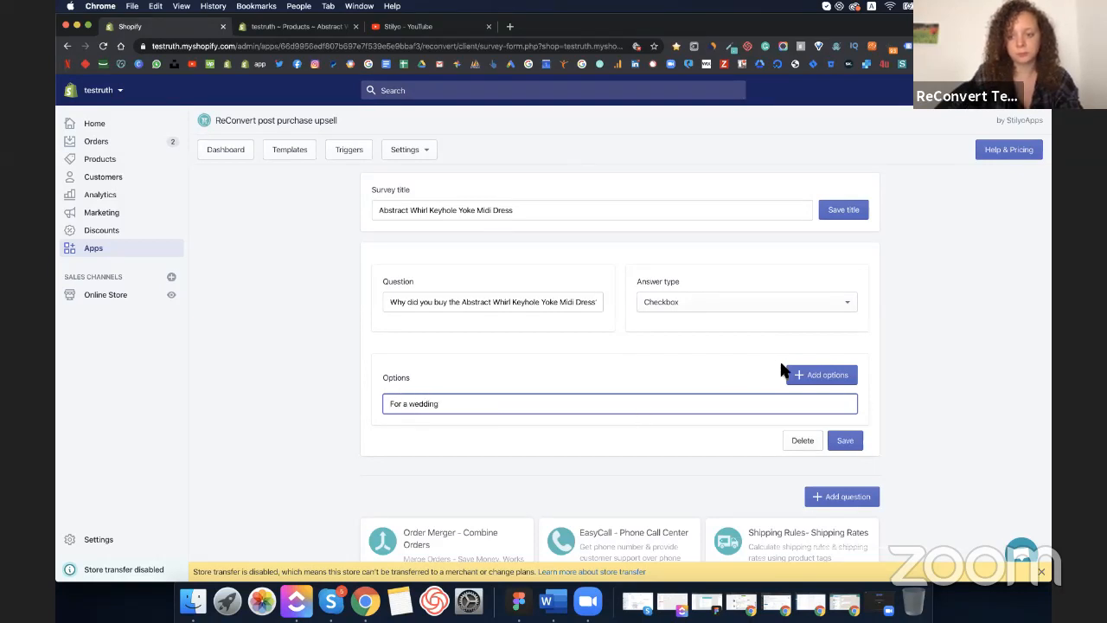
click(793, 374)
click(452, 428)
text(Fo)
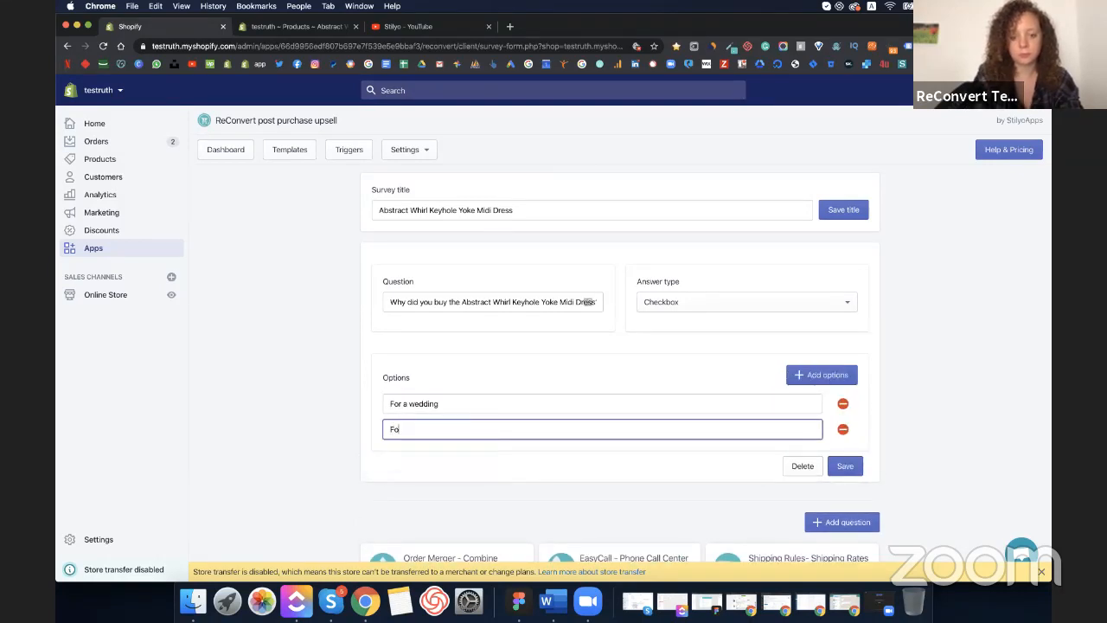
text(r a party)
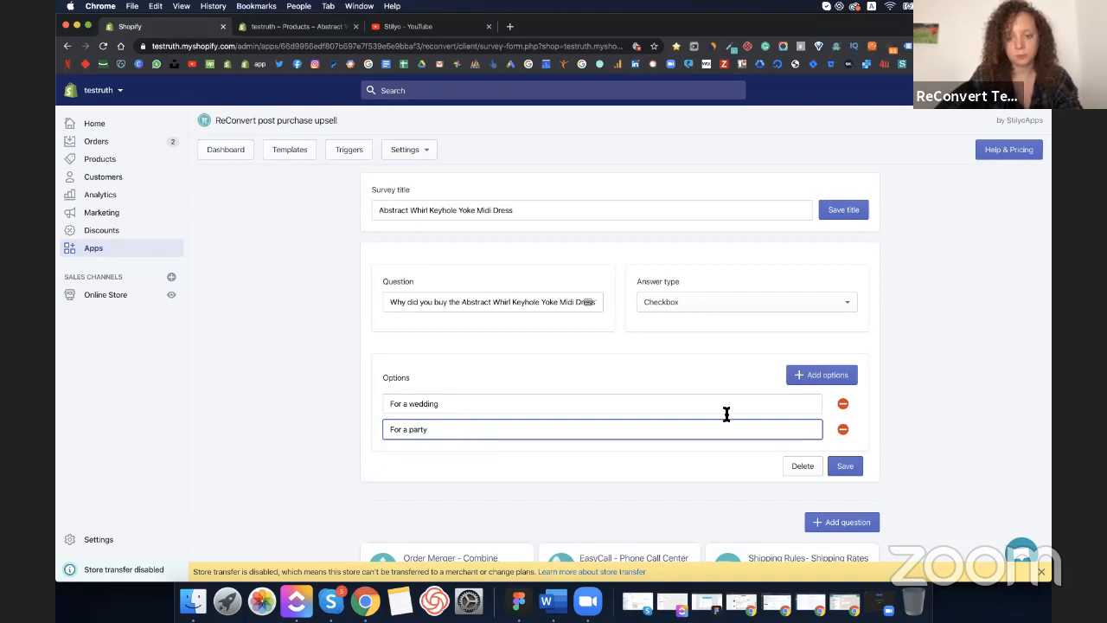
click(843, 378)
click(483, 451)
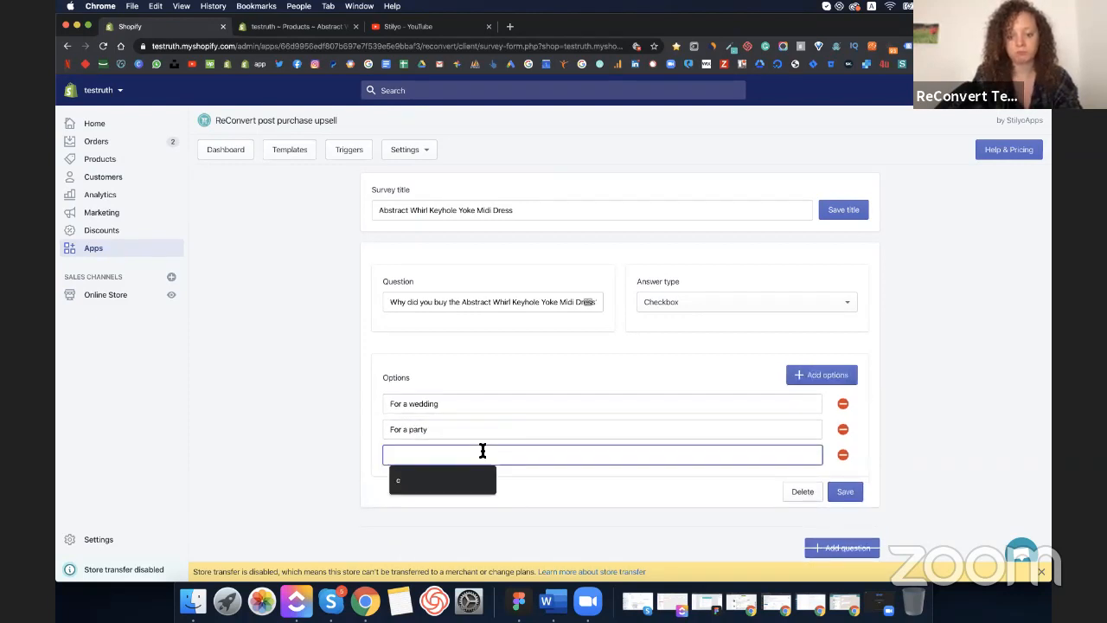
text(For)
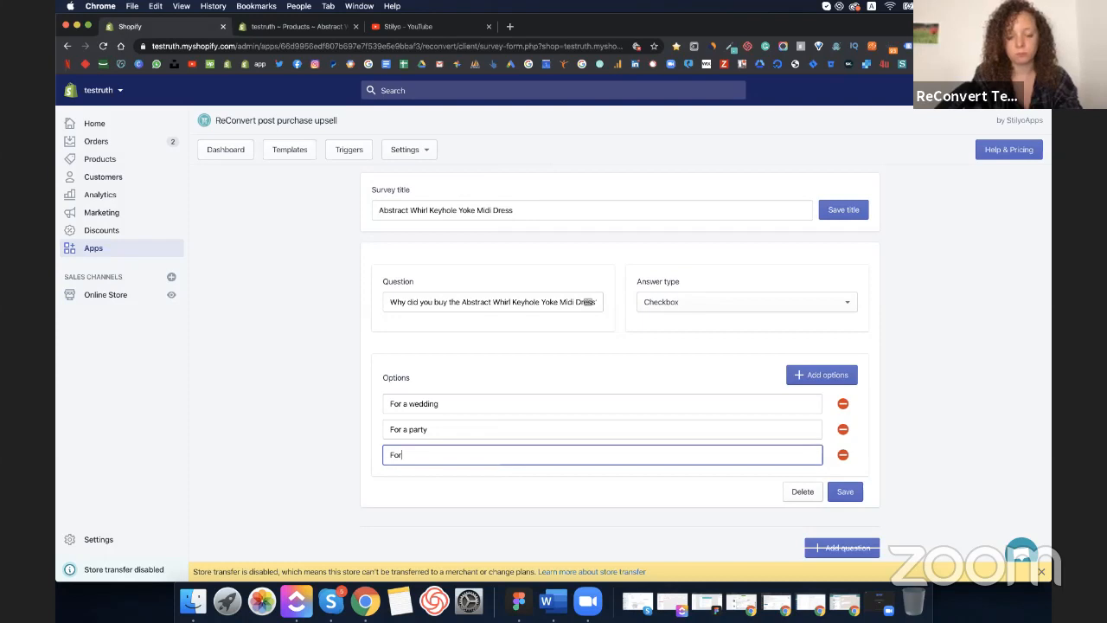
text( day)
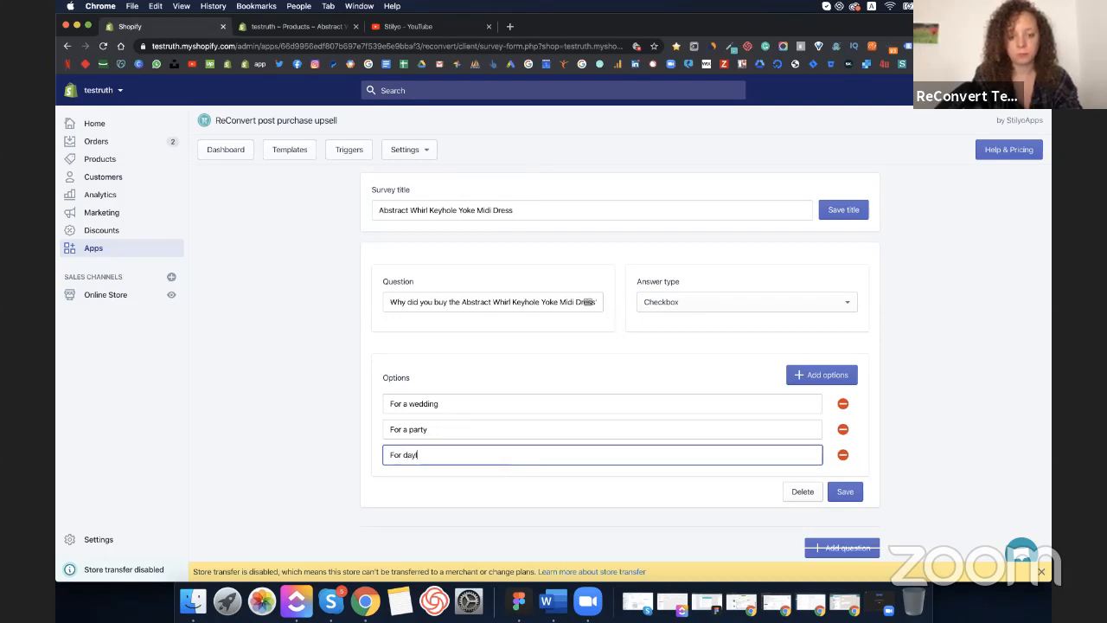
key(BackSpace)
text(ily life)
scroll(605, 475, down, 3)
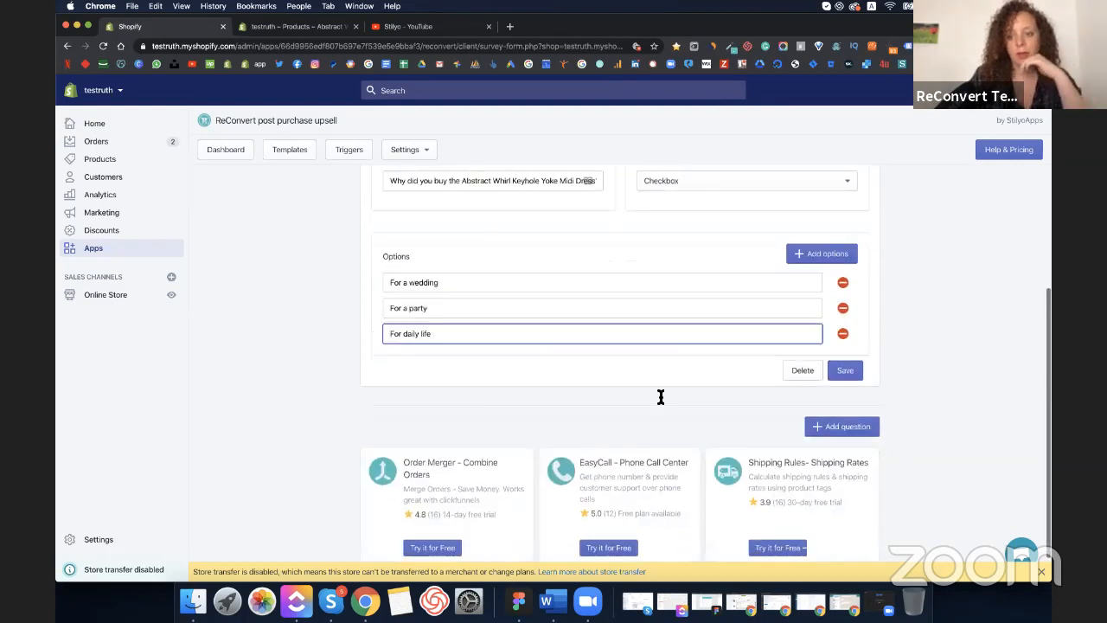
click(856, 428)
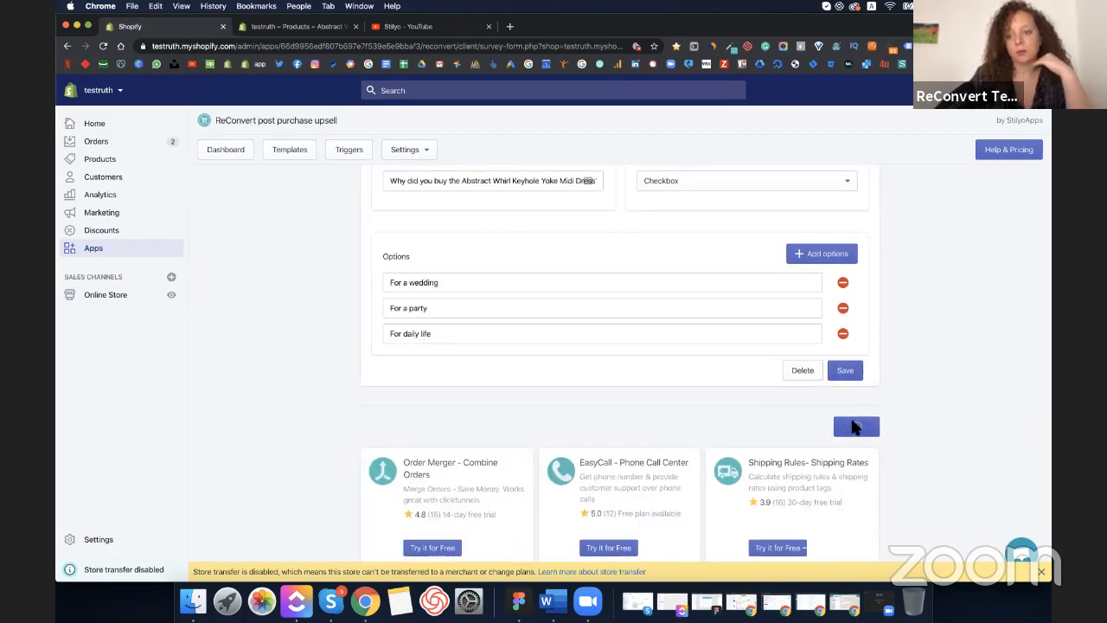
- Save the first question and add a Radio question 'Who did you buy this dress for?'
click(843, 370)
scroll(685, 416, down, 3)
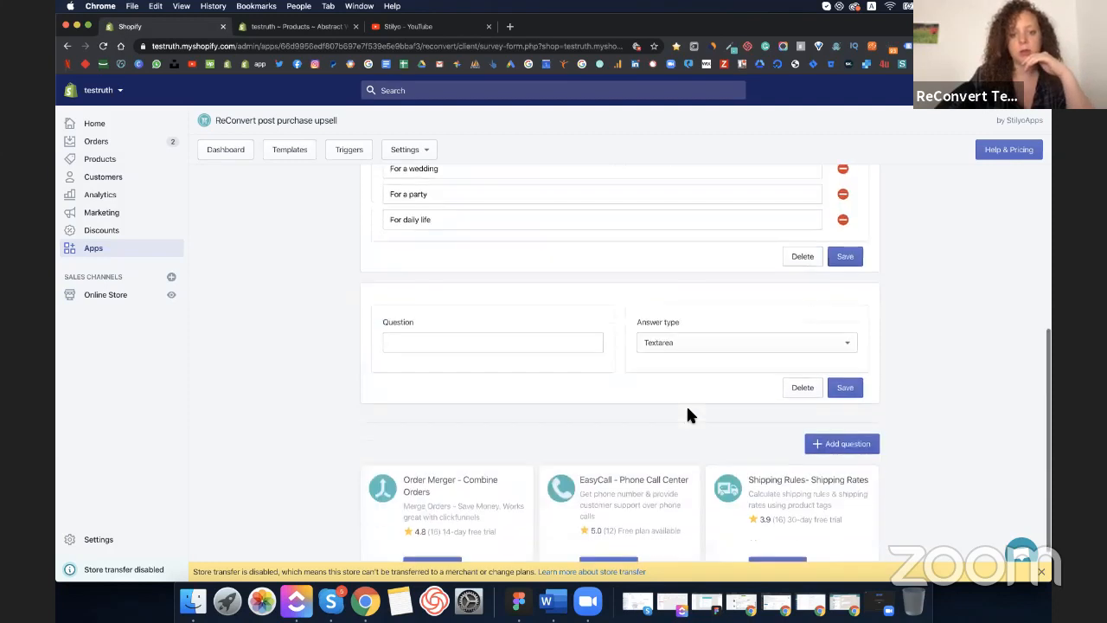
click(572, 315)
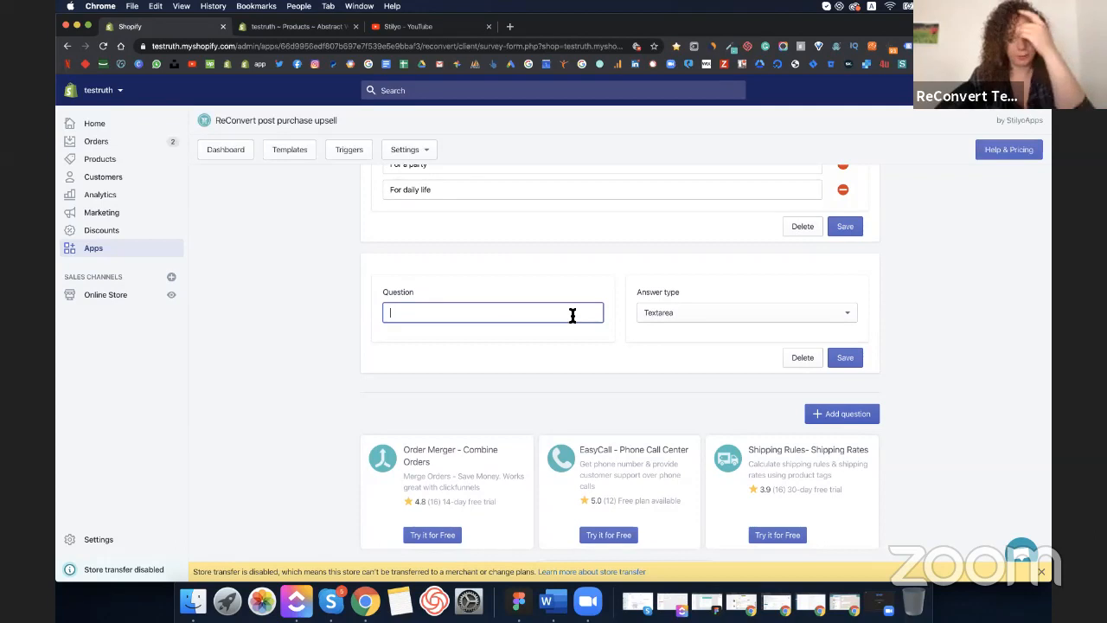
text(W)
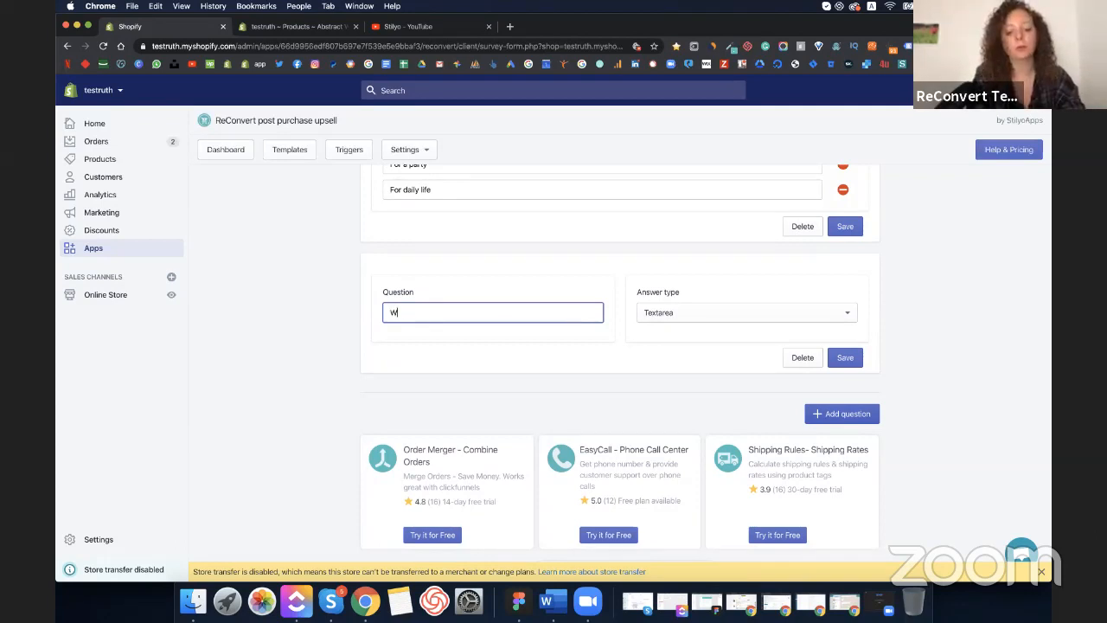
text(ho did you buy )
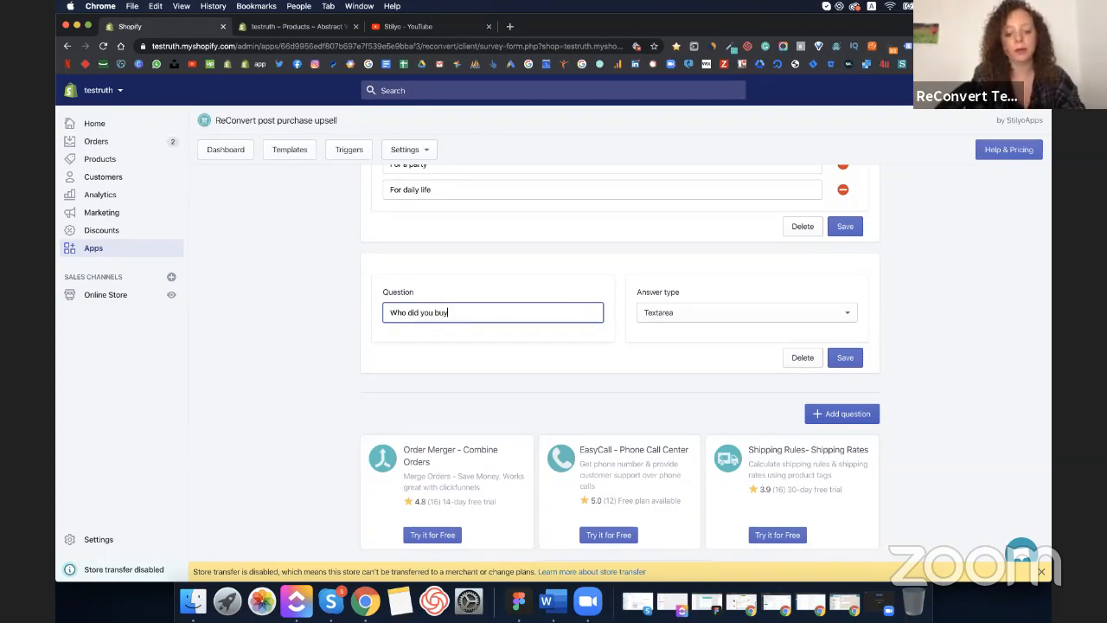
text(this dress for?)
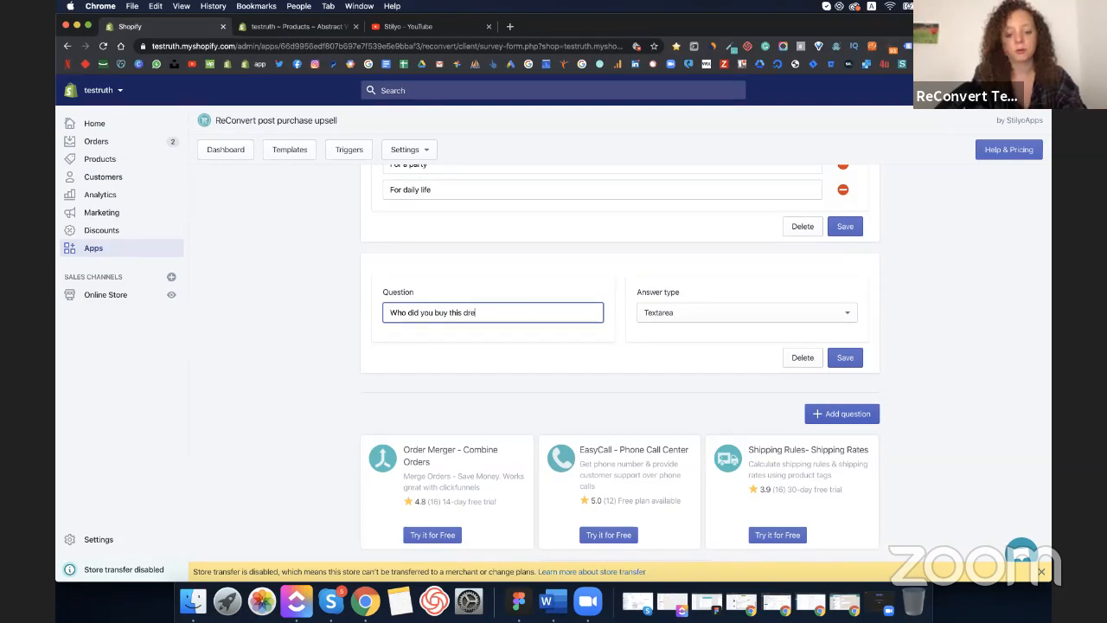
click(696, 320)
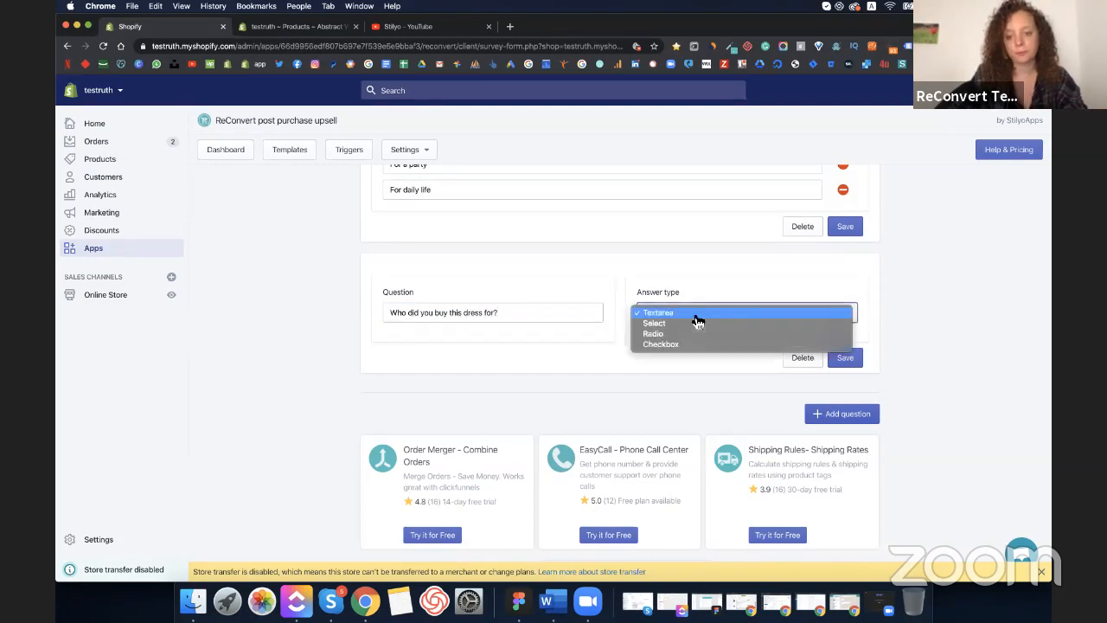
click(673, 335)
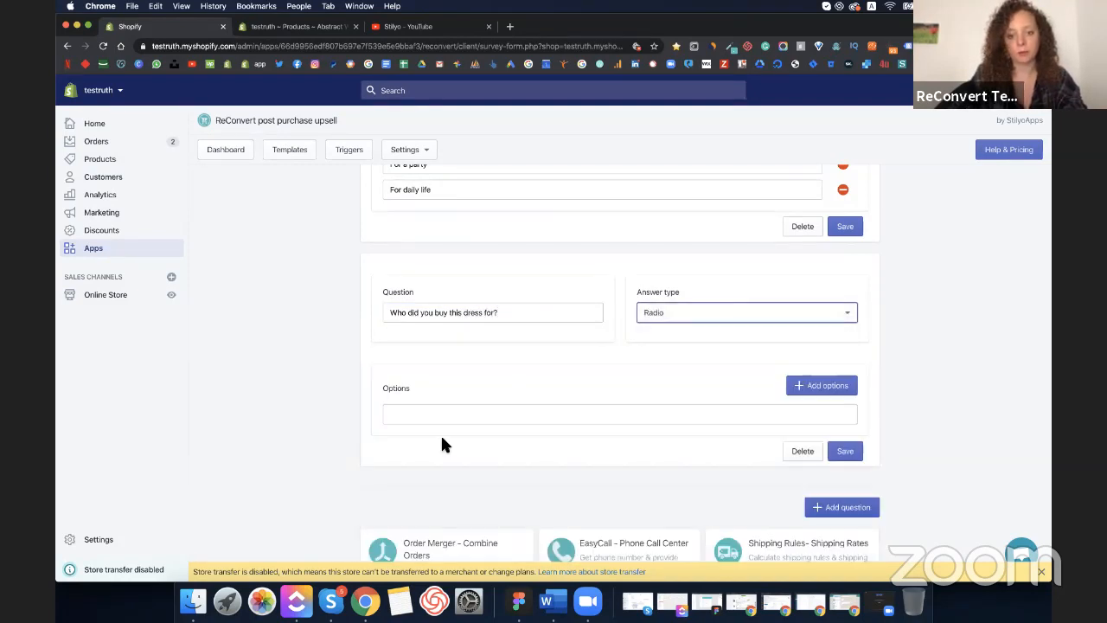
- Enter Myself and the next answer options, correcting 'segnificant' to 'significant'
click(452, 415)
text(Myself)
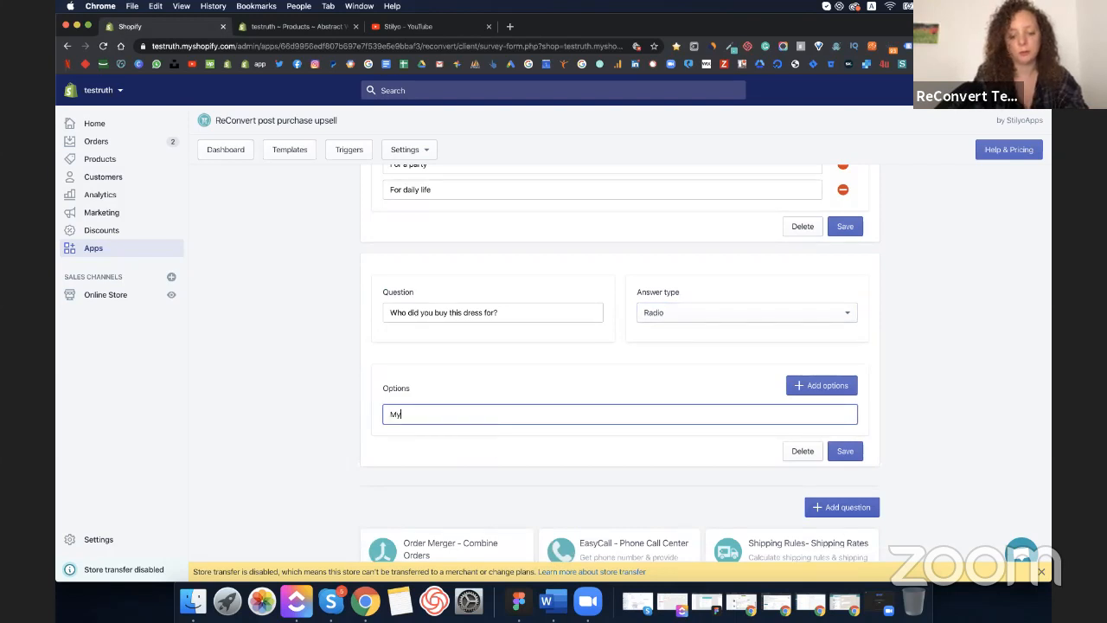
click(813, 388)
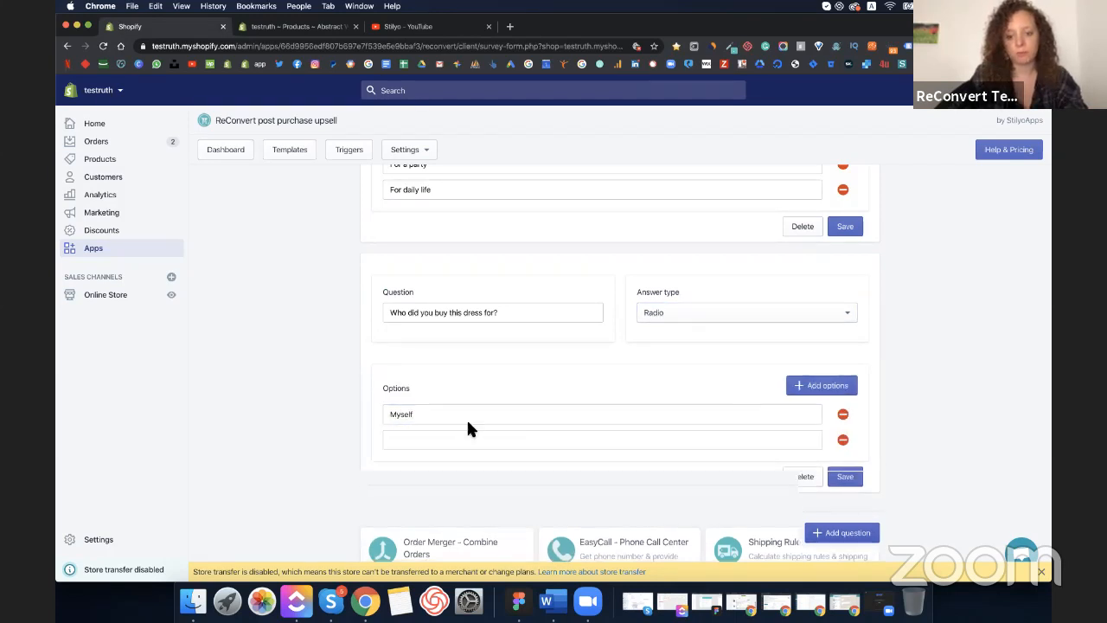
click(440, 438)
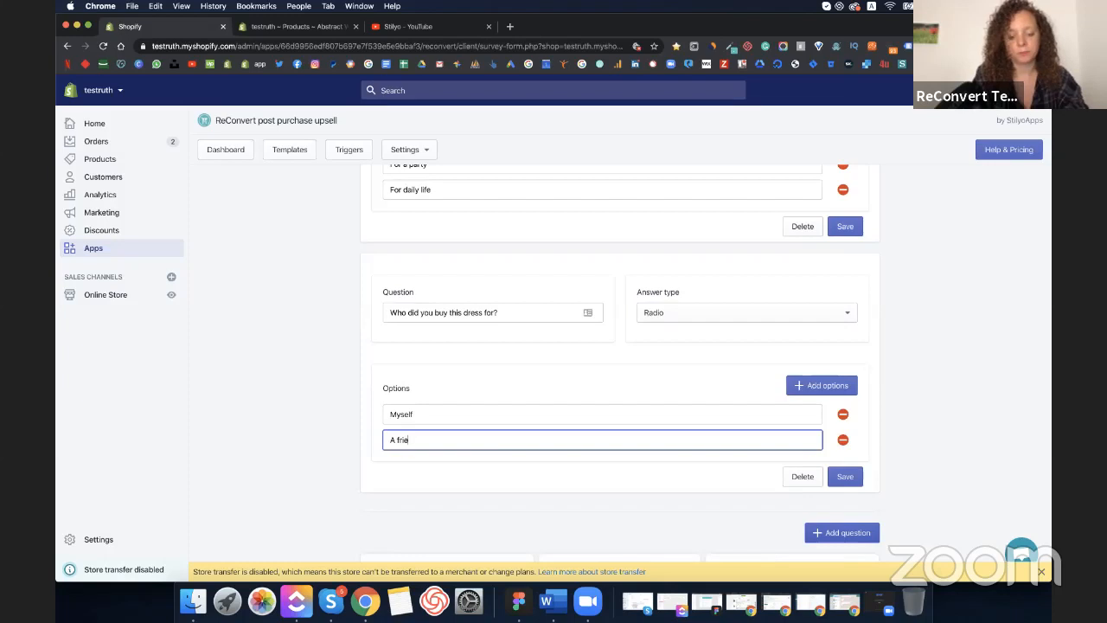
click(830, 385)
scroll(643, 441, down, 3)
click(634, 358)
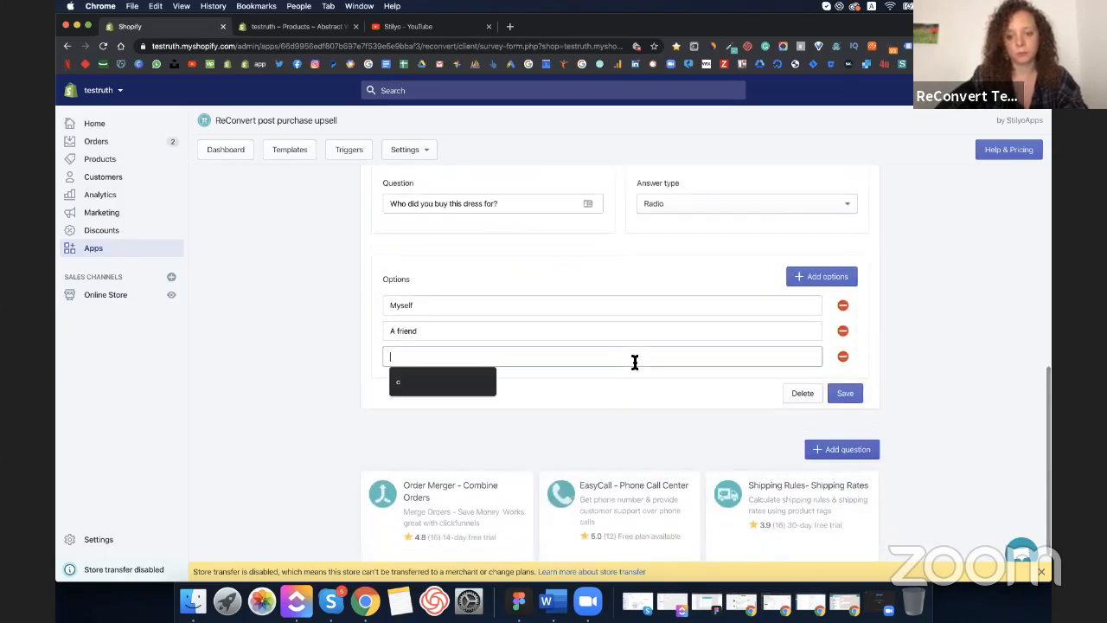
text(My segnificant other)
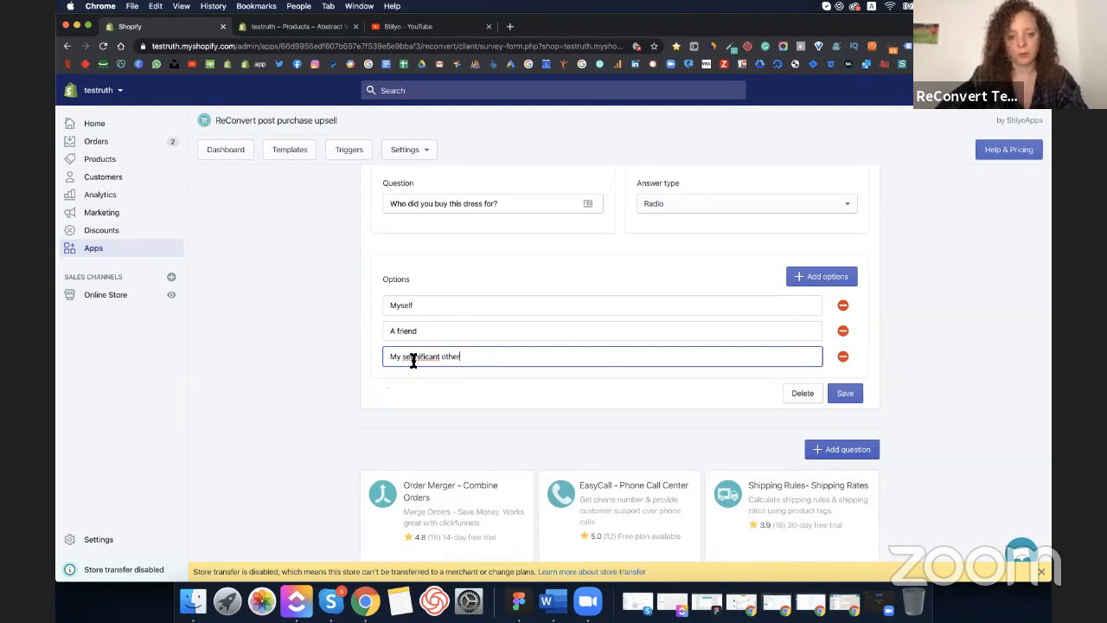
right_click(411, 360)
click(434, 364)
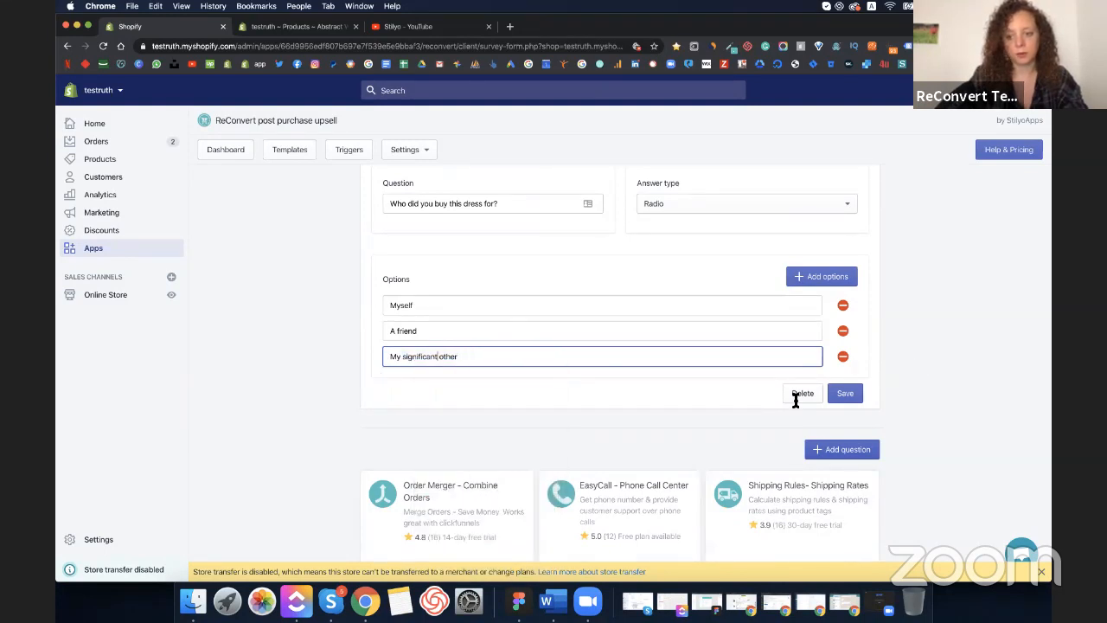
- Add a fourth option, 'A family member', and save the question
click(815, 279)
click(441, 388)
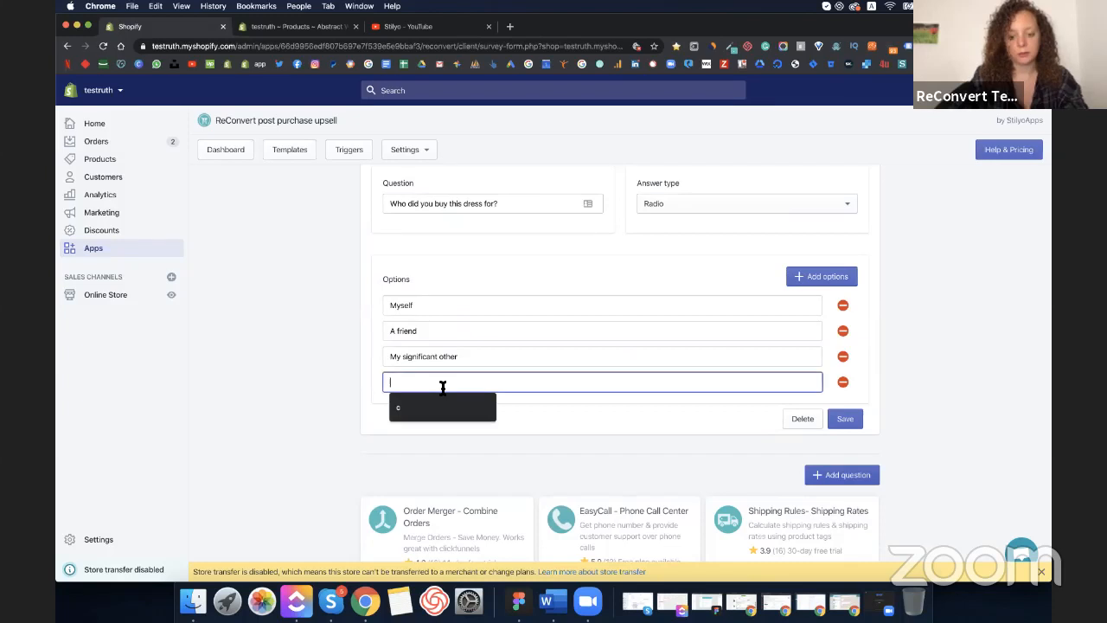
text(A family)
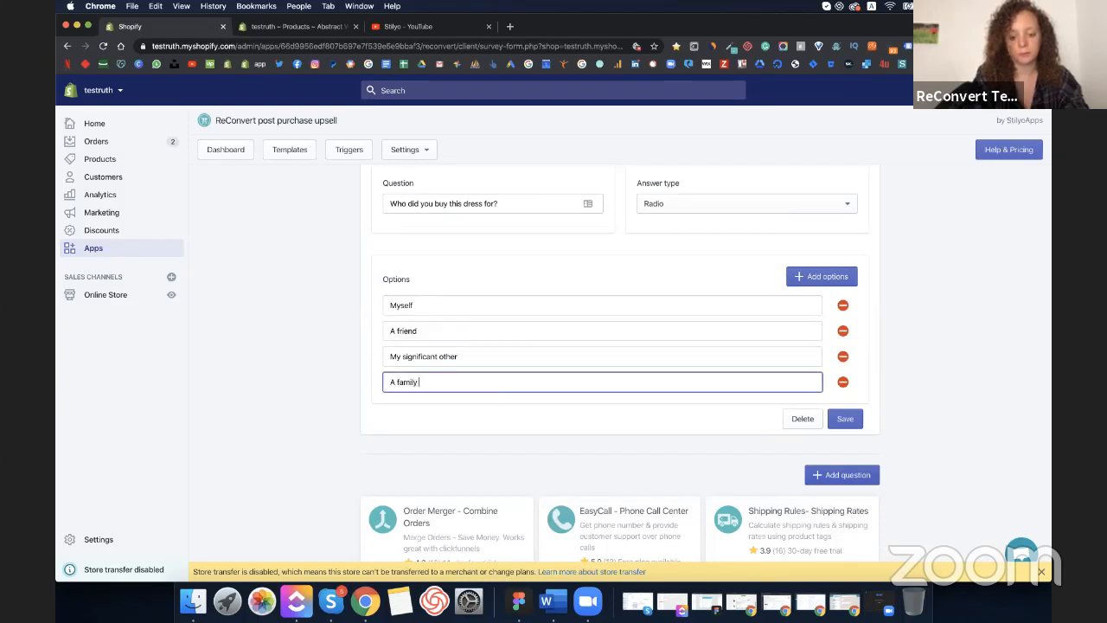
text( member)
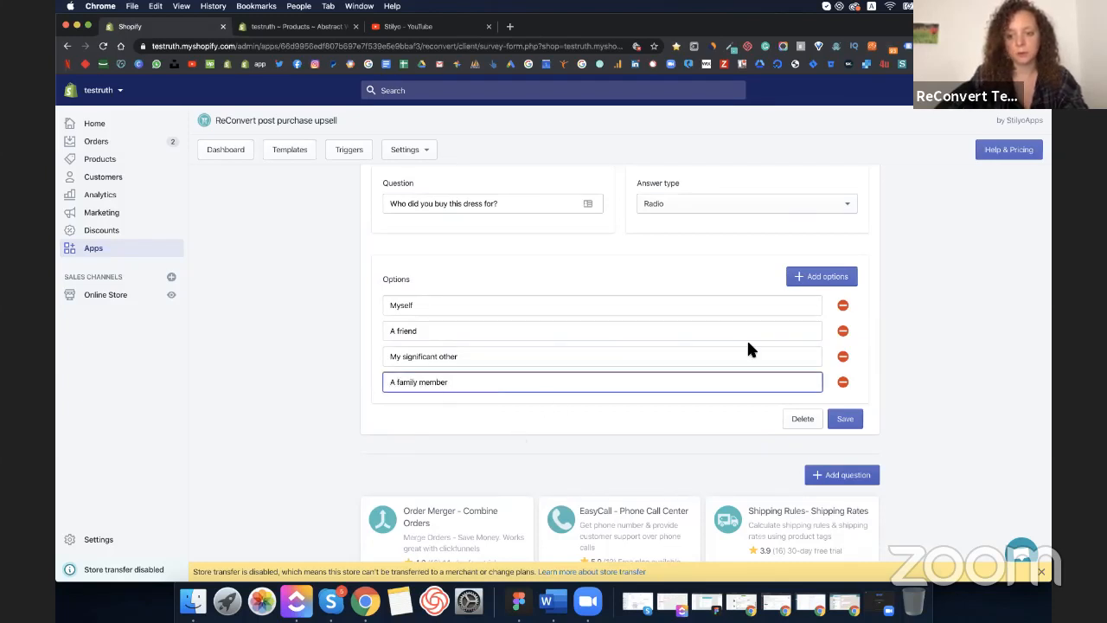
click(845, 418)
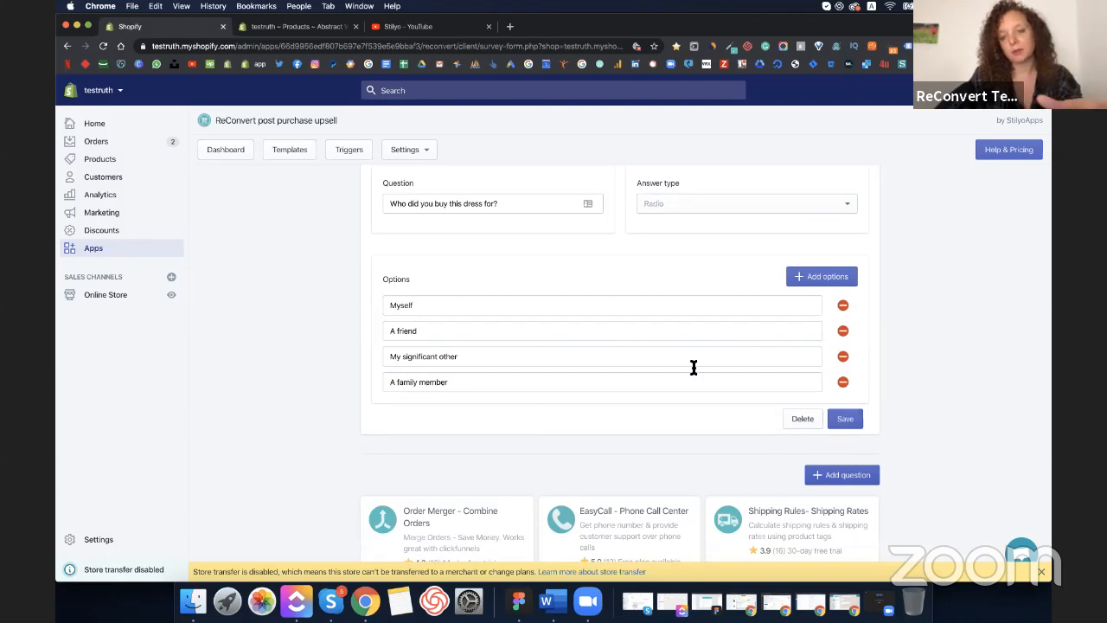
- Go back from the survey form to the survey list, then open the Templates list
scroll(691, 368, down, 2)
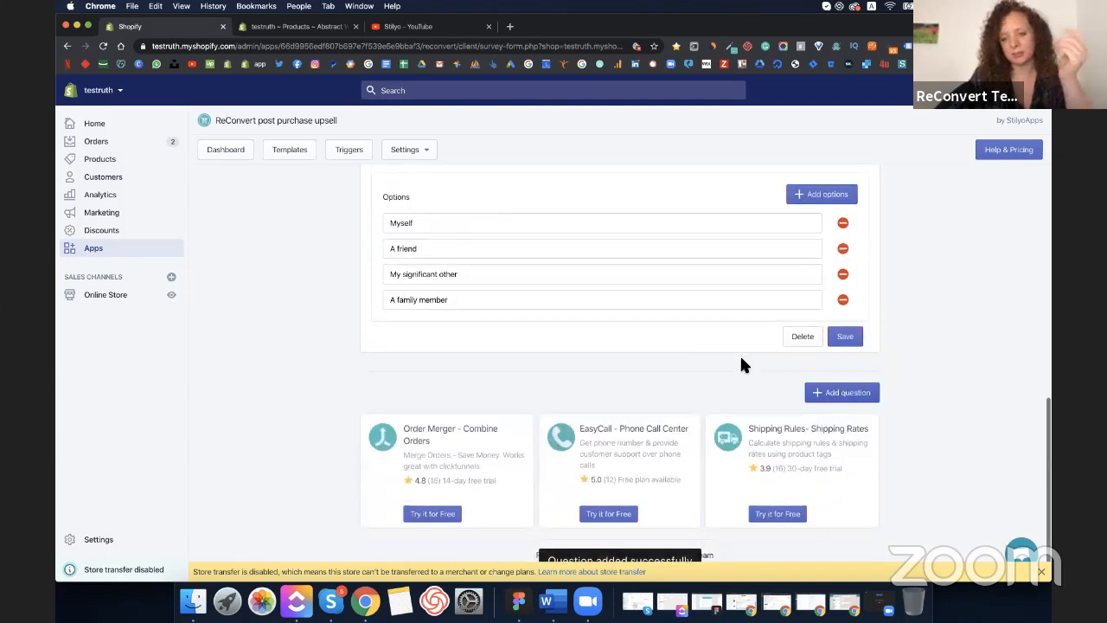
scroll(741, 359, up, 8)
scroll(775, 355, down, 8)
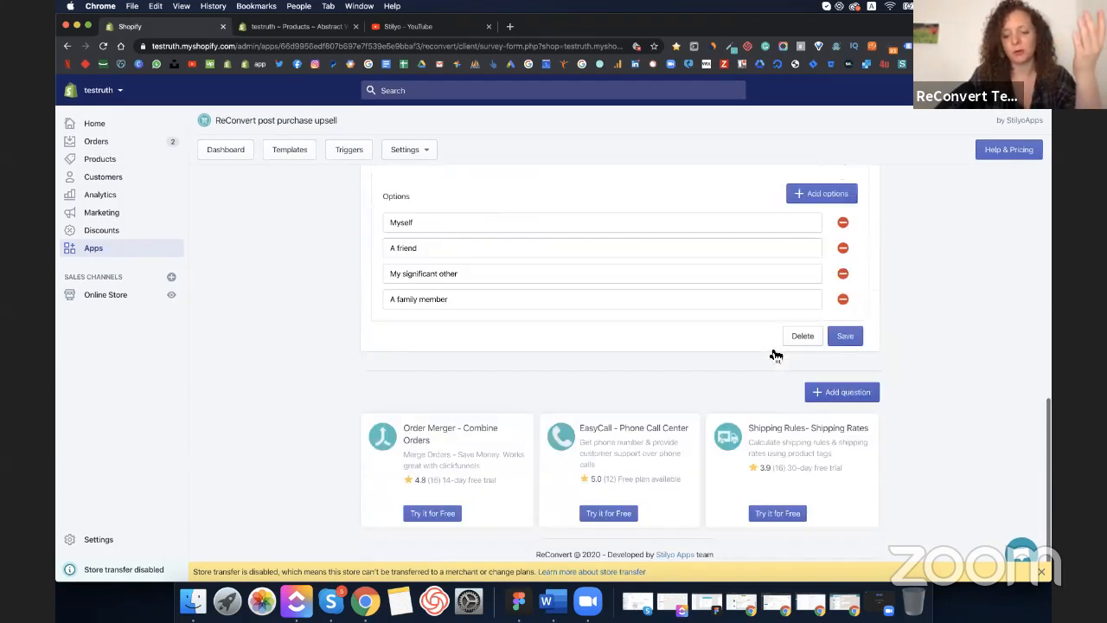
scroll(775, 355, up, 7)
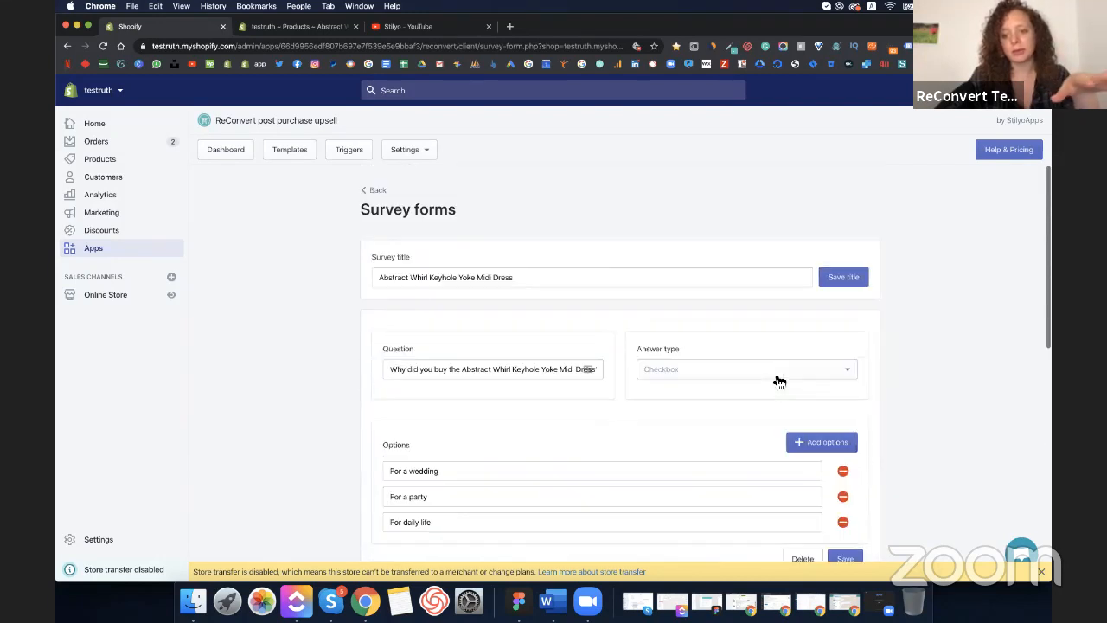
scroll(779, 381, down, 1)
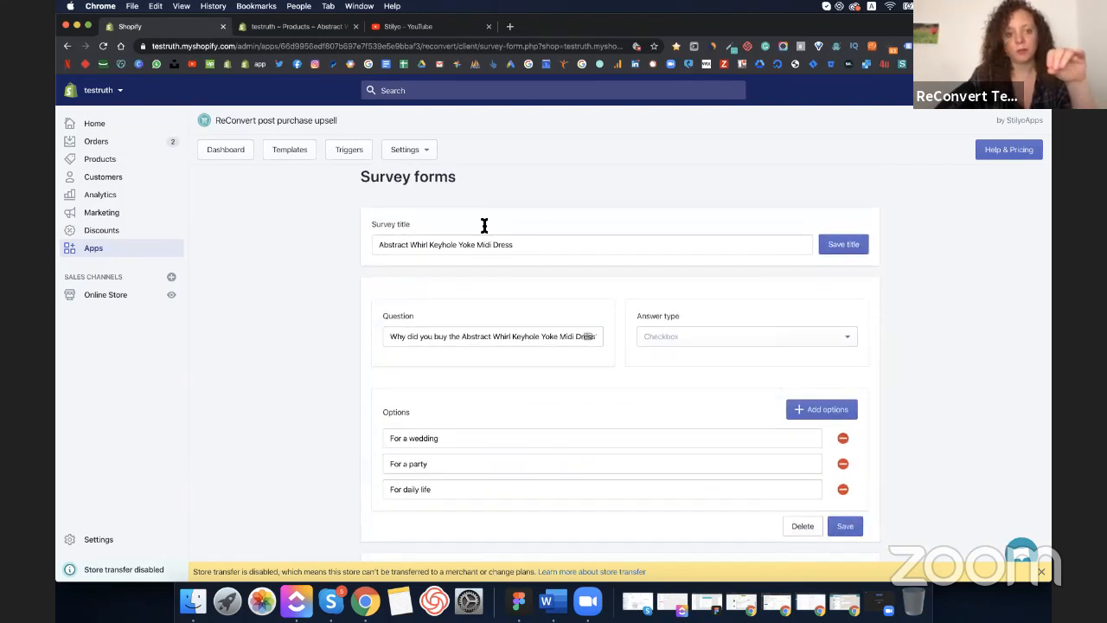
scroll(425, 294, up, 1)
click(371, 189)
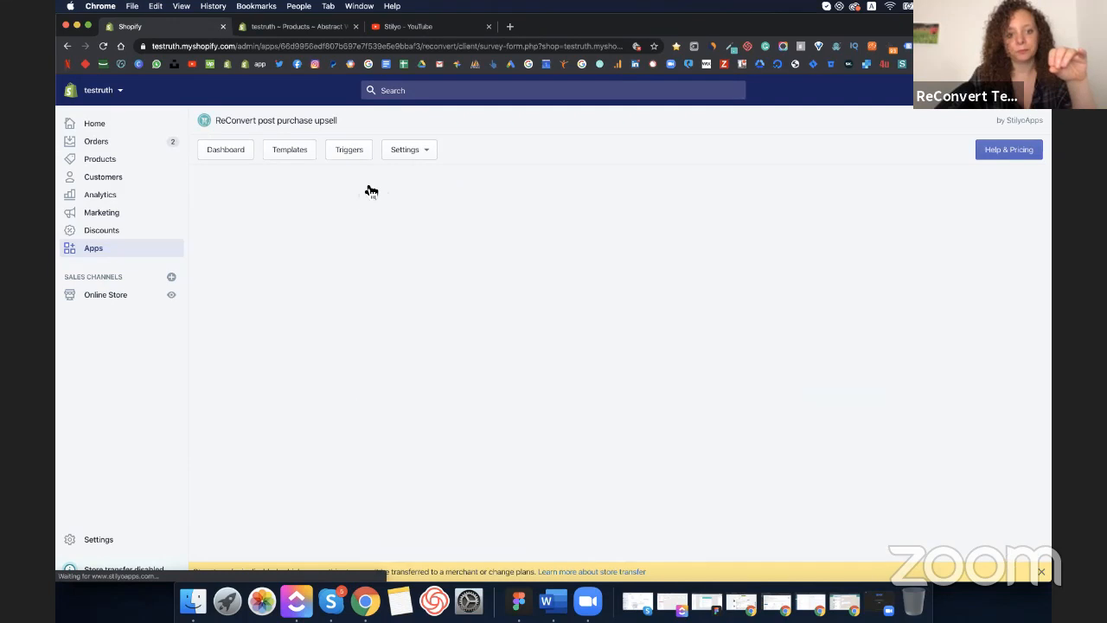
click(292, 156)
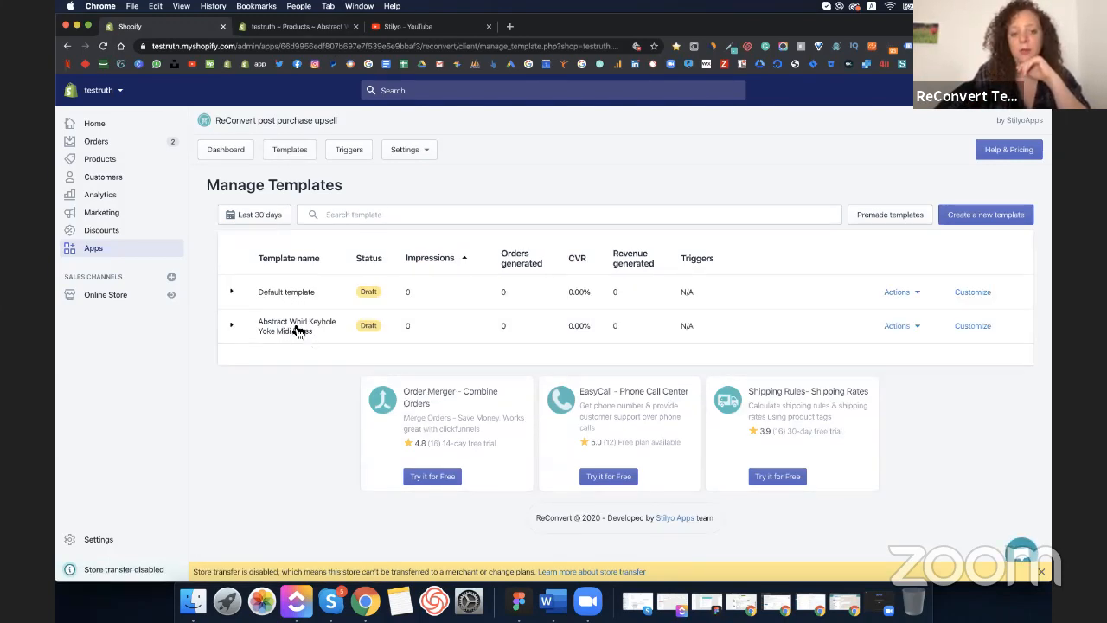
- Add the Abstract Whirl Keyhole Yoke Midi Dress survey as a section in the dress template's Right Area
click(973, 326)
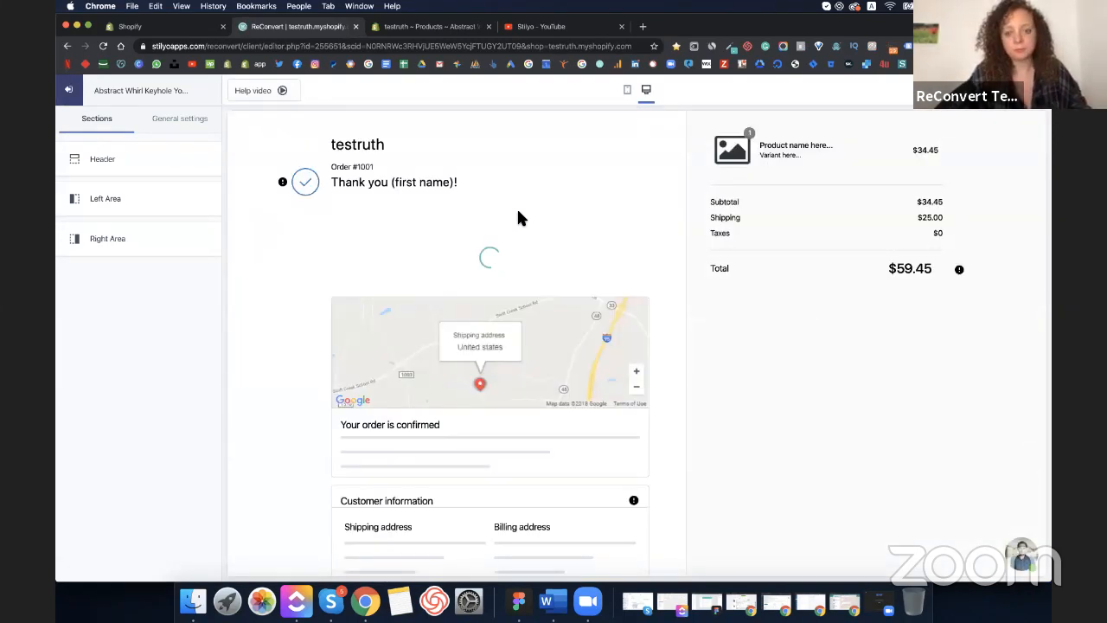
click(164, 239)
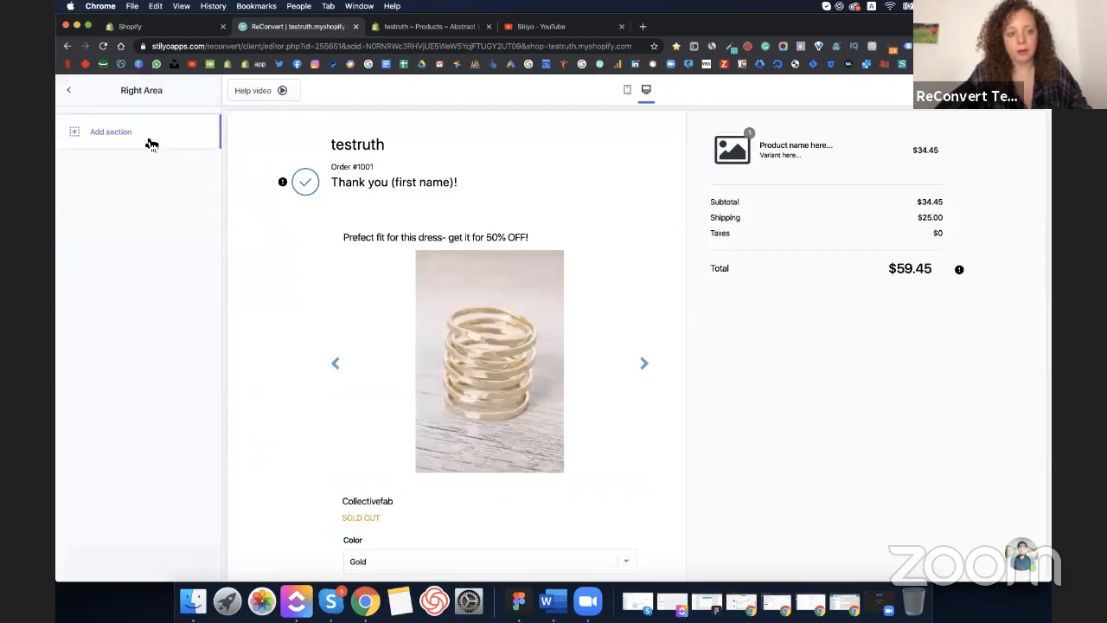
click(151, 142)
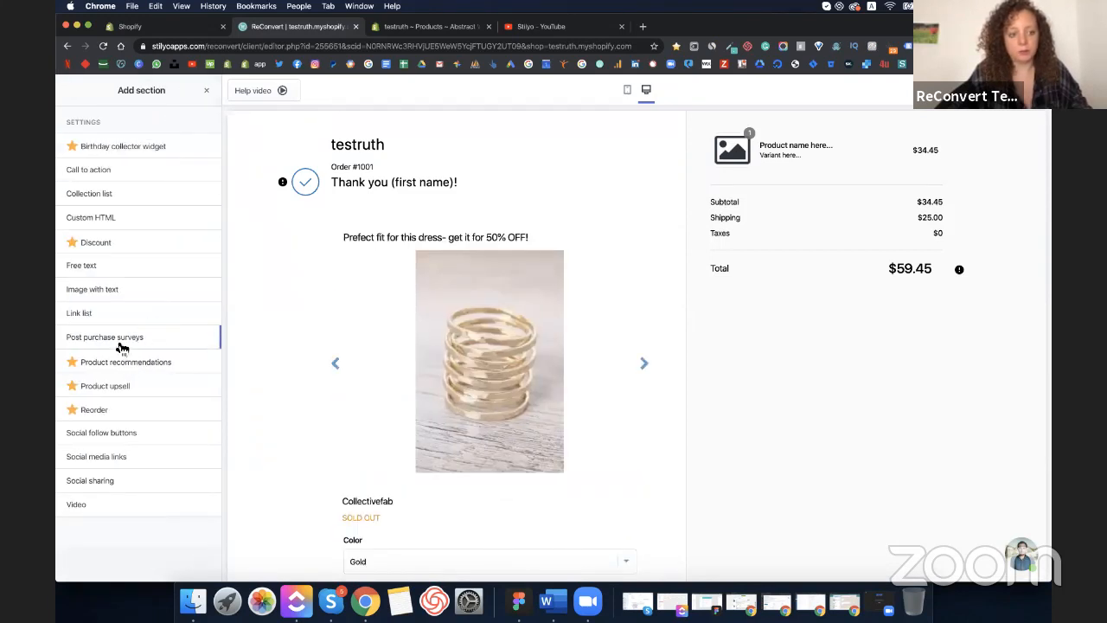
click(206, 337)
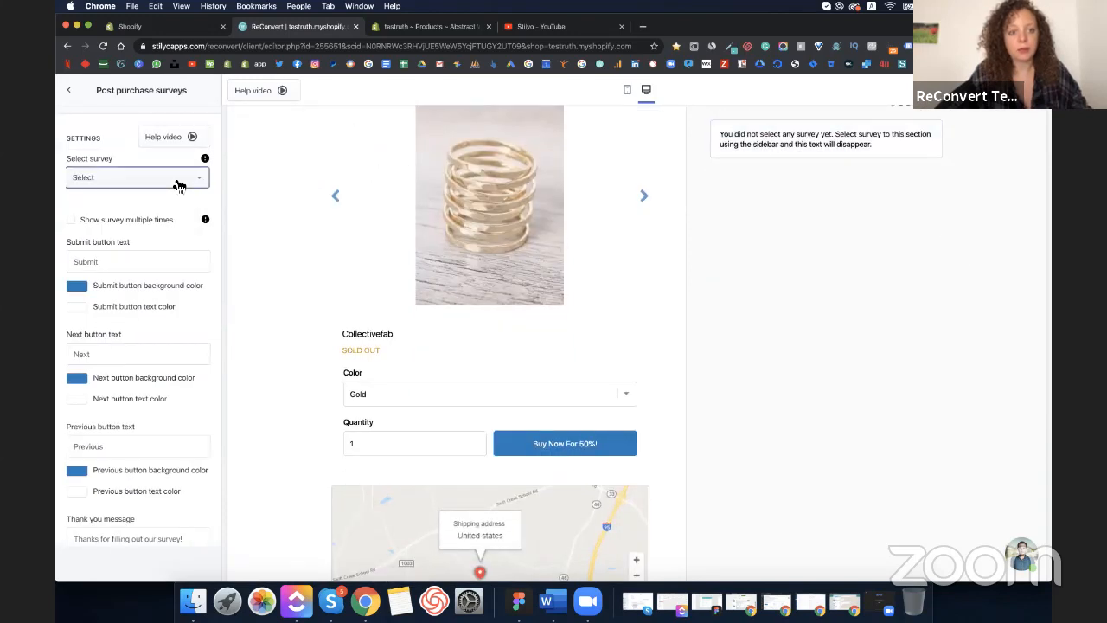
click(179, 187)
click(134, 222)
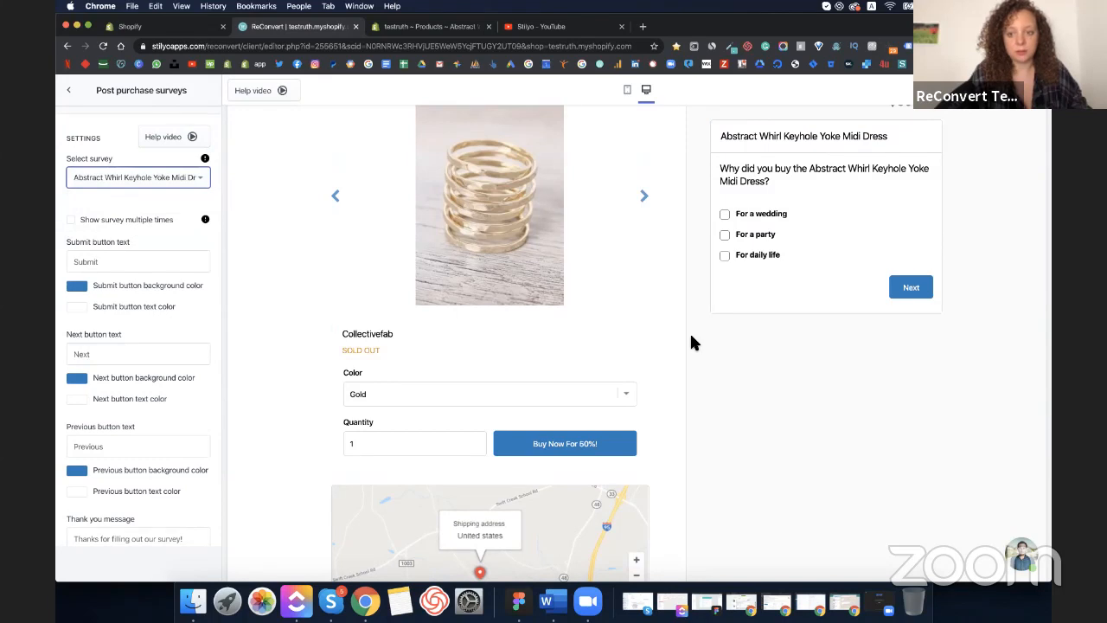
- Title the survey section 'Answer 2 Quick Questions for Us' and save the draft
scroll(691, 337, up, 1)
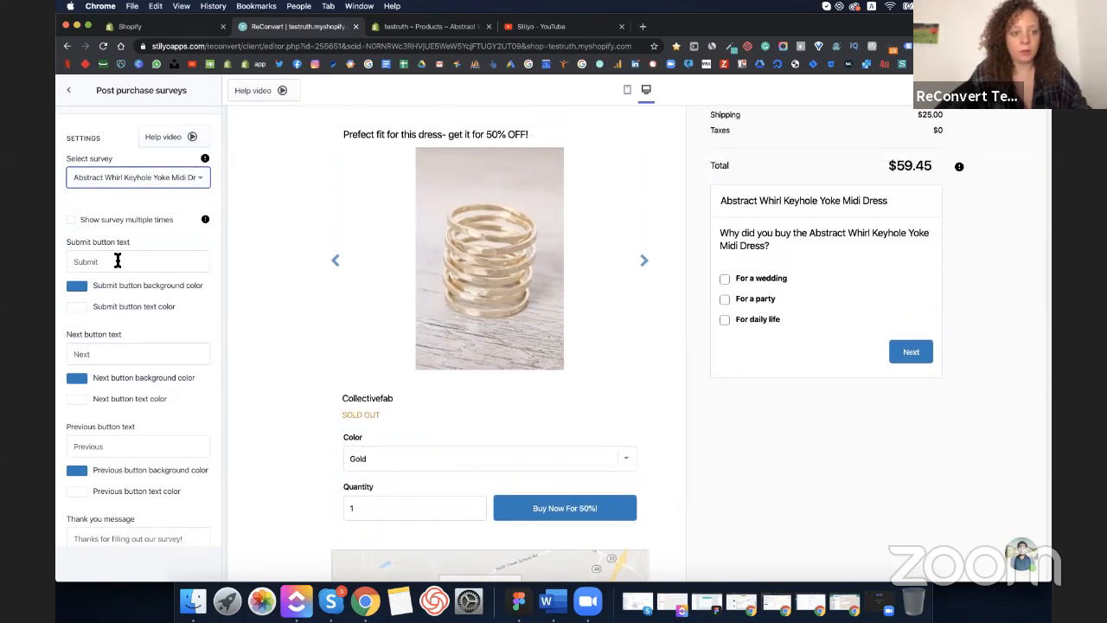
scroll(118, 261, down, 5)
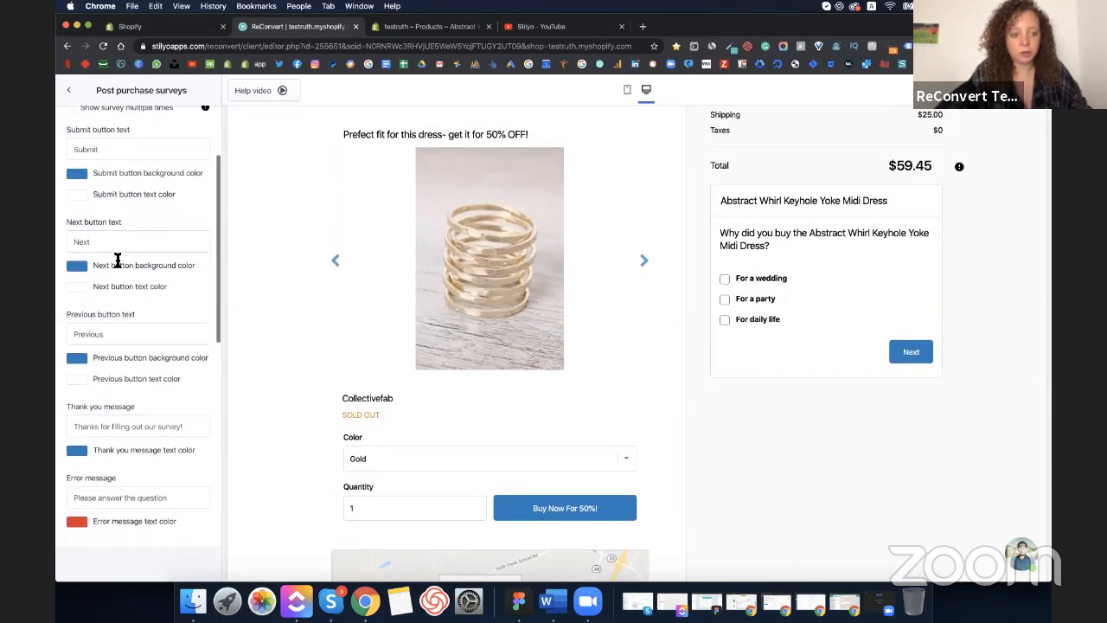
scroll(141, 285, down, 4)
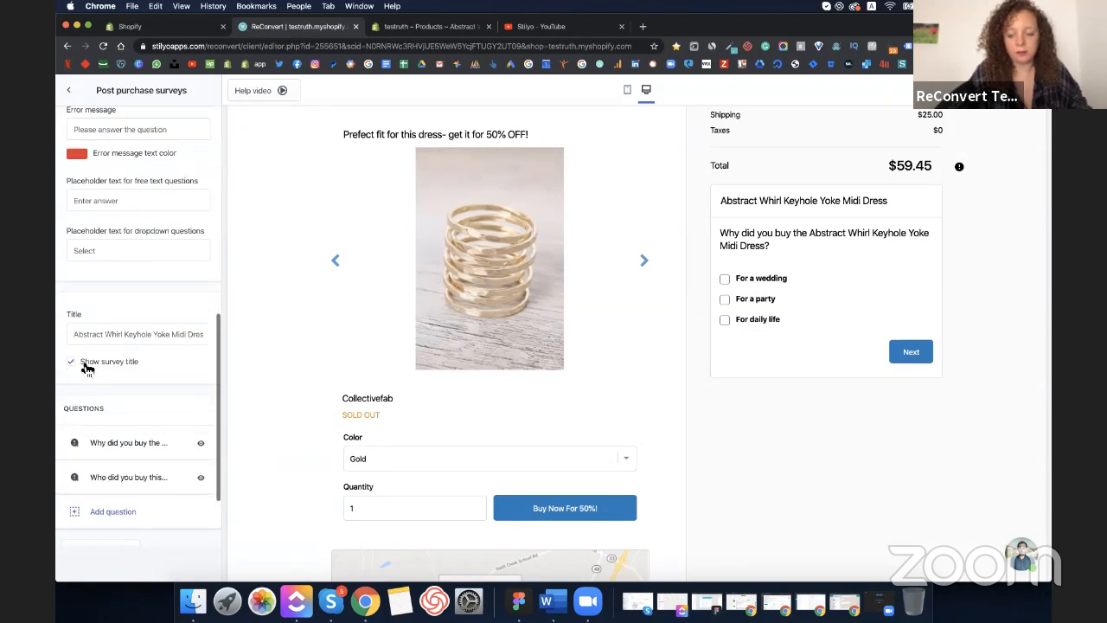
click(137, 327)
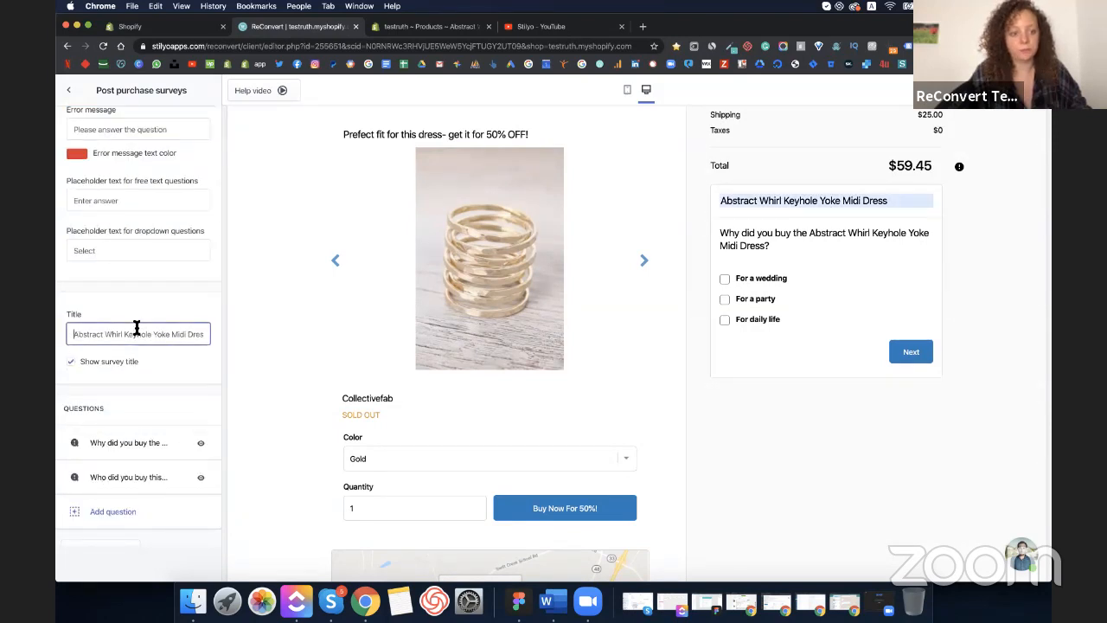
key(super+a)
text(An)
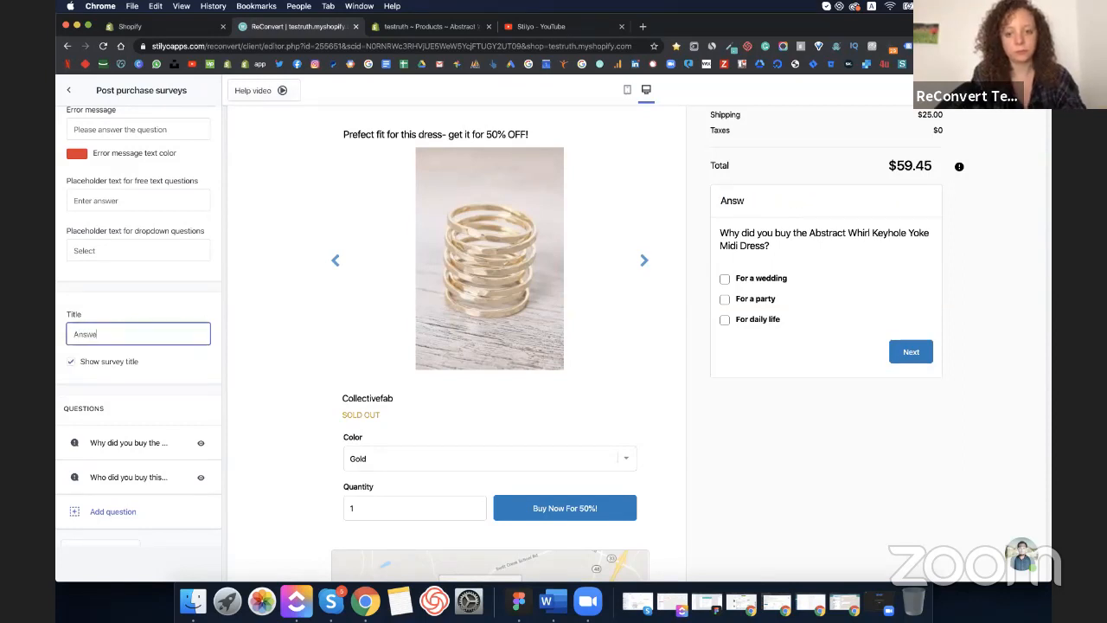
text(swer 2 Qu)
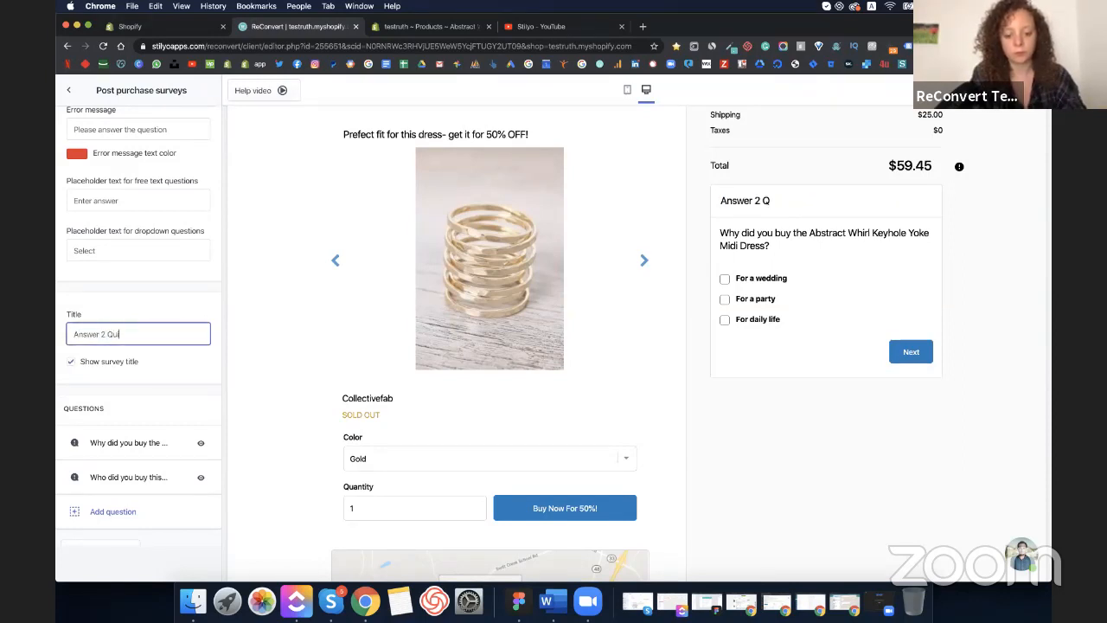
text(ick Questio)
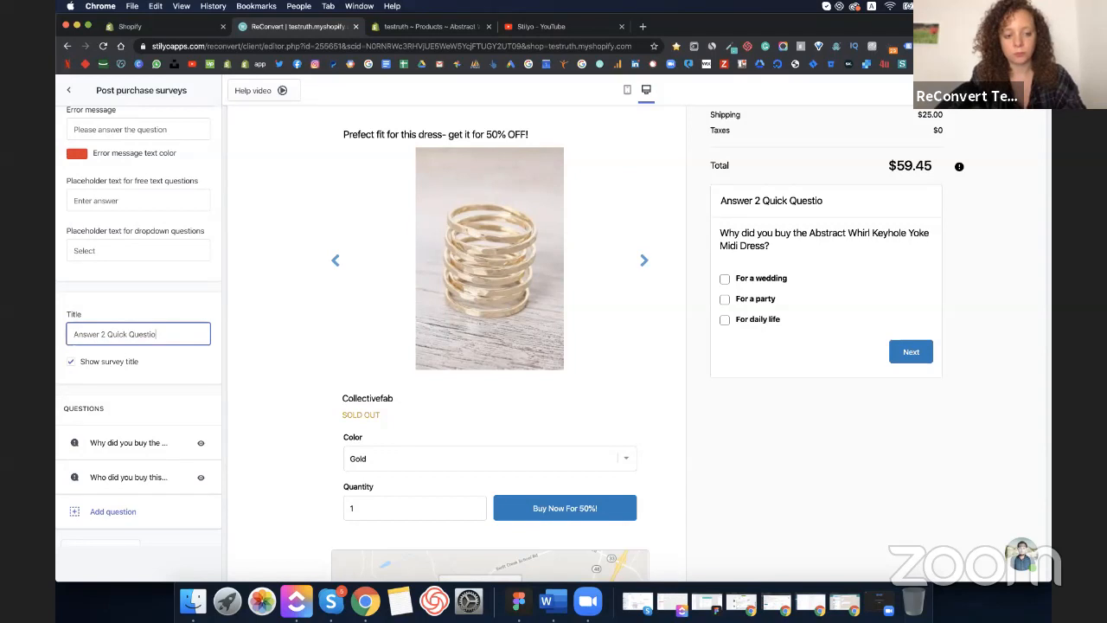
text(ns for Us)
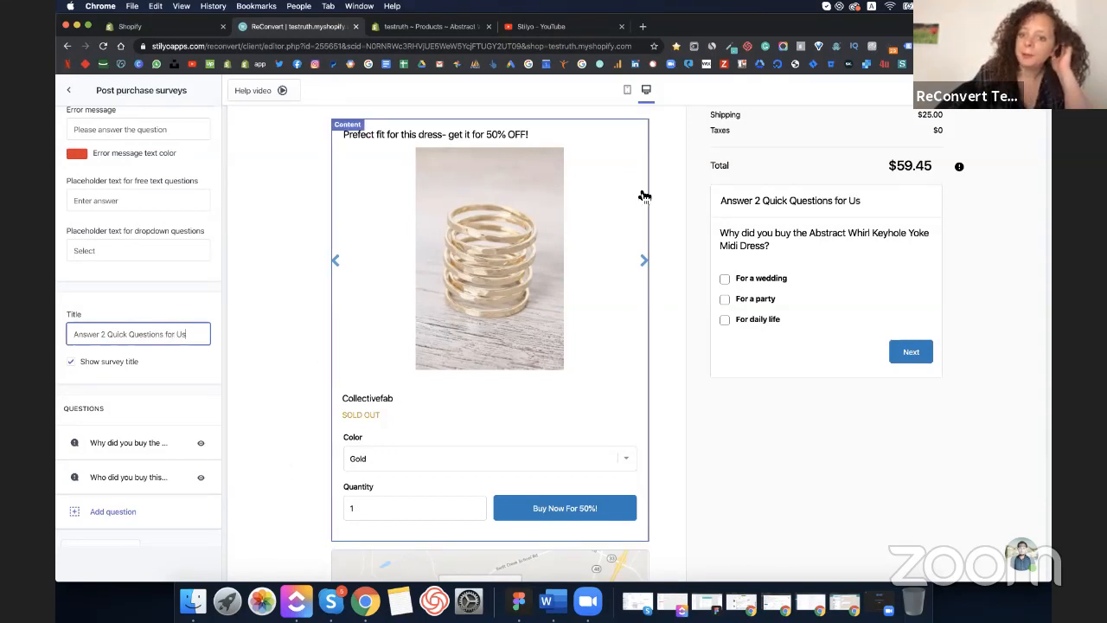
scroll(744, 235, up, 3)
scroll(726, 320, down, 2)
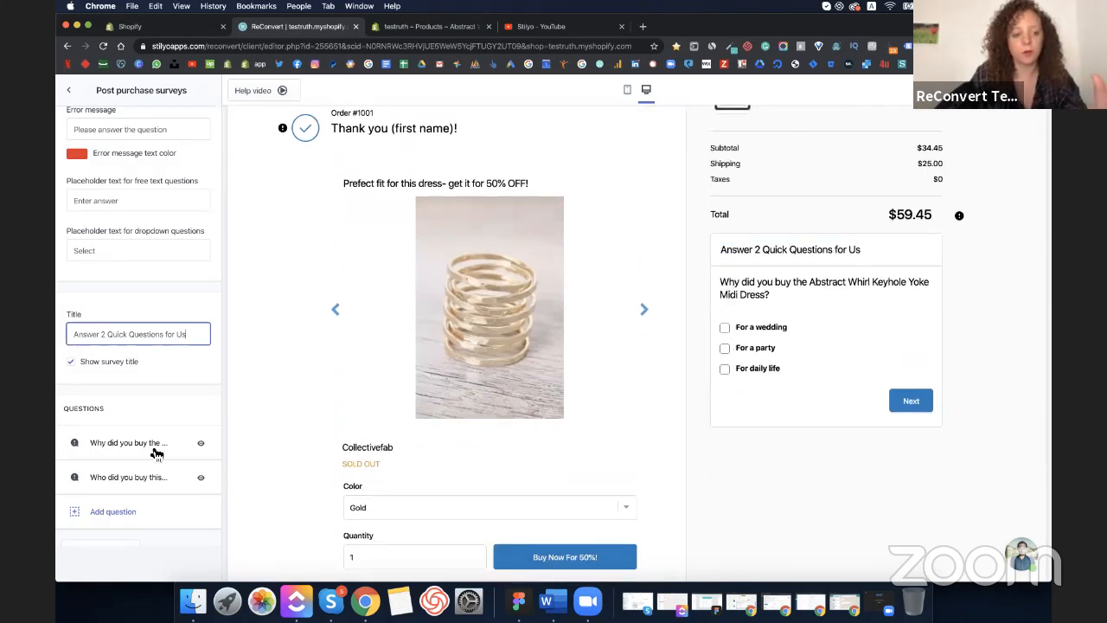
scroll(157, 453, up, 3)
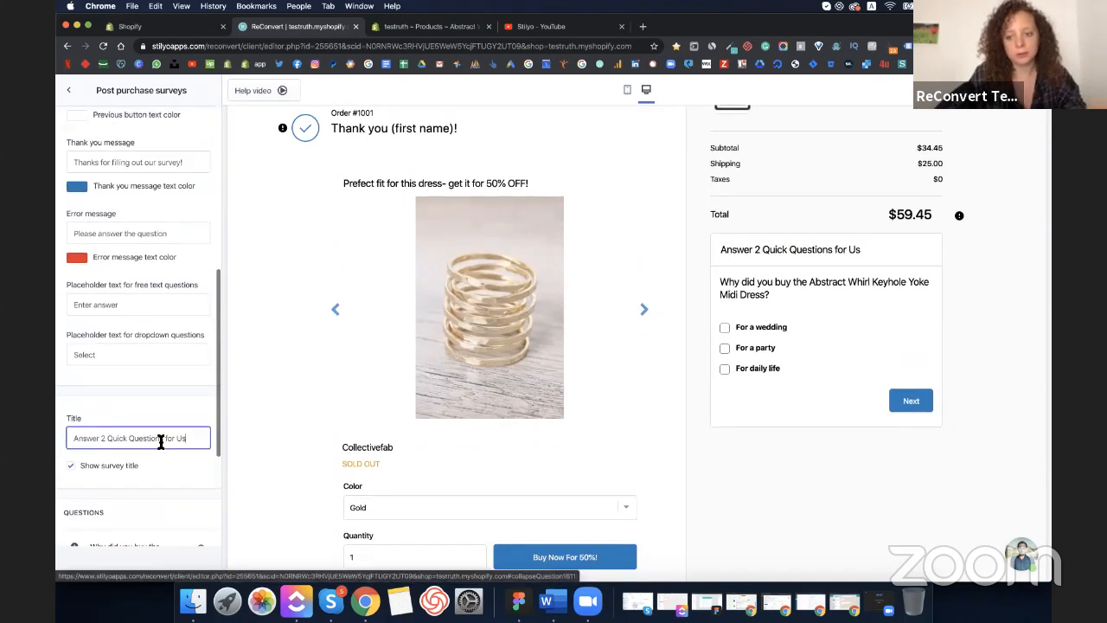
scroll(130, 319, up, 10)
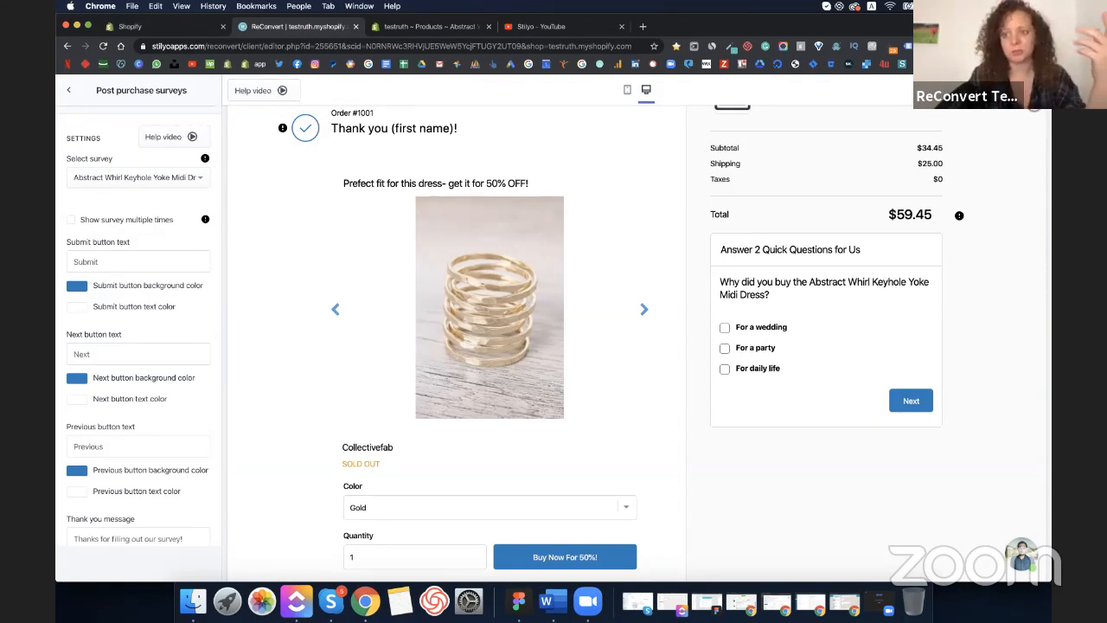
click(68, 90)
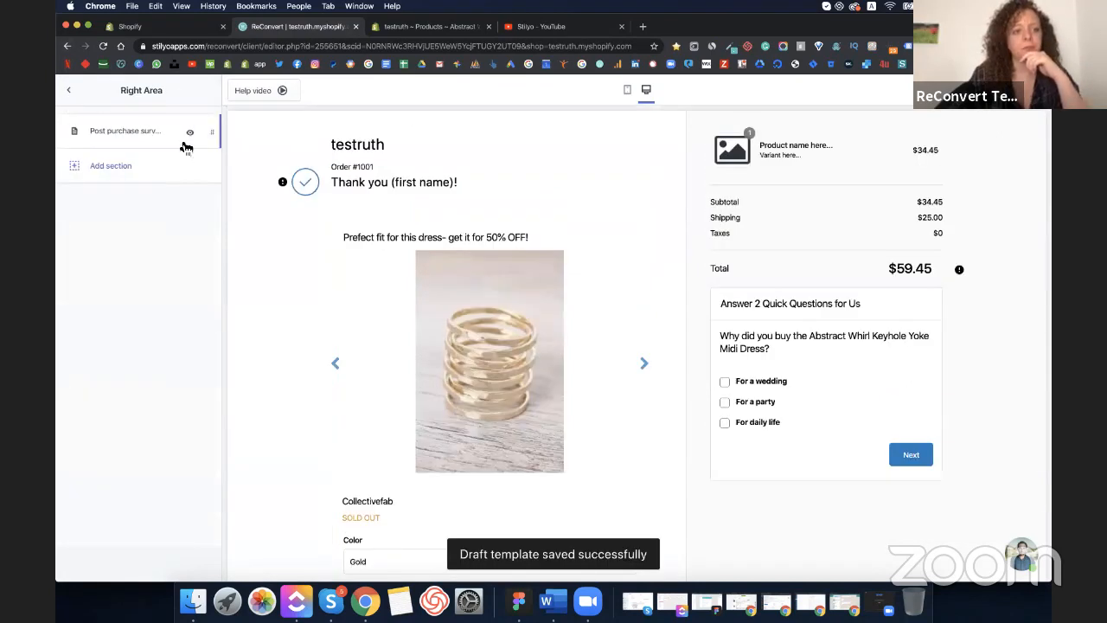
- Look through the template's general settings, including the order tracking settings
click(66, 101)
click(196, 128)
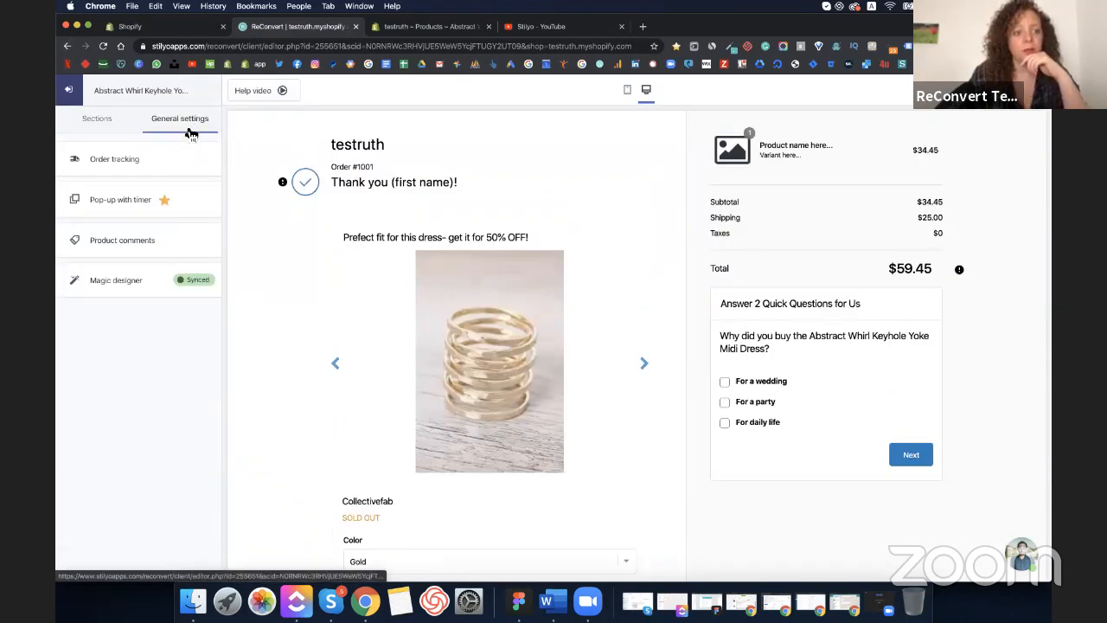
click(139, 174)
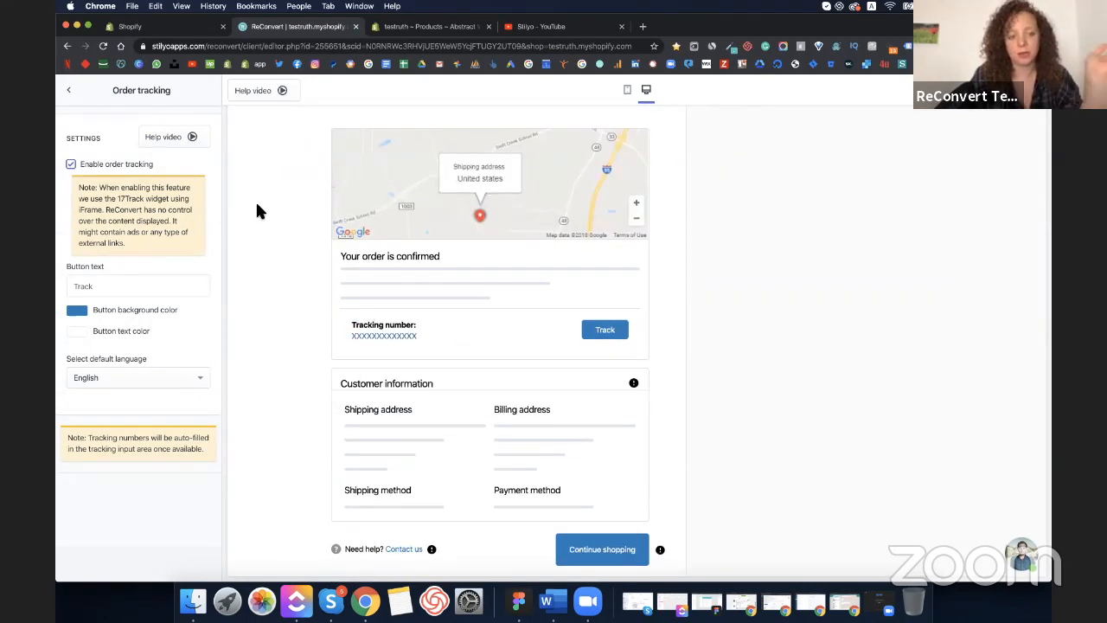
click(73, 92)
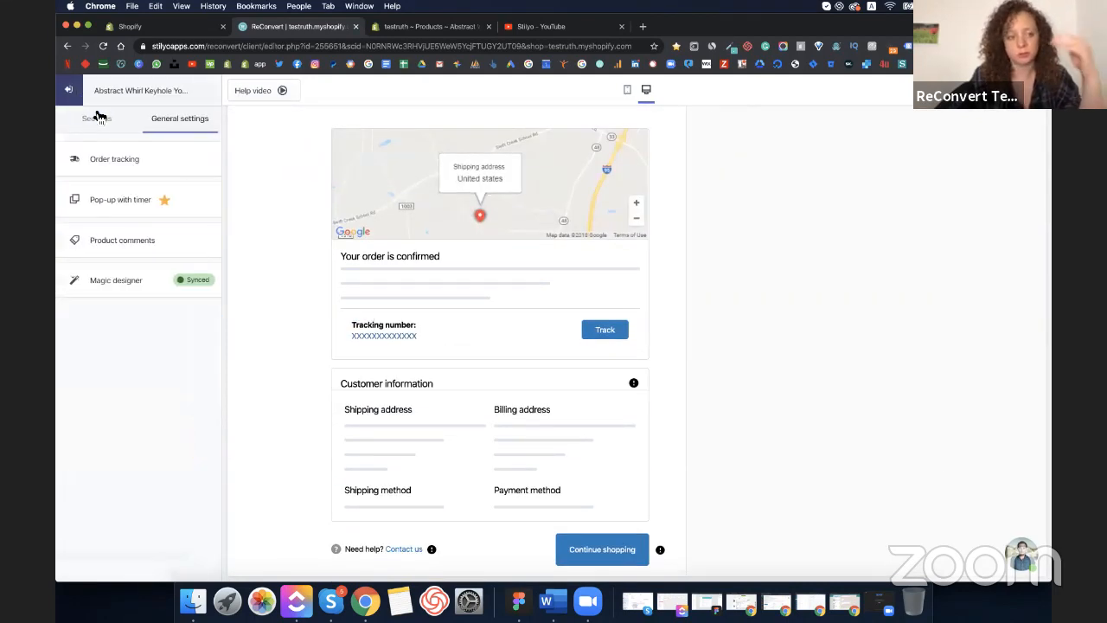
- Enable the One-Time Offer timer pop-up, preview its 30% OFF offer, and save the draft
click(137, 199)
click(119, 167)
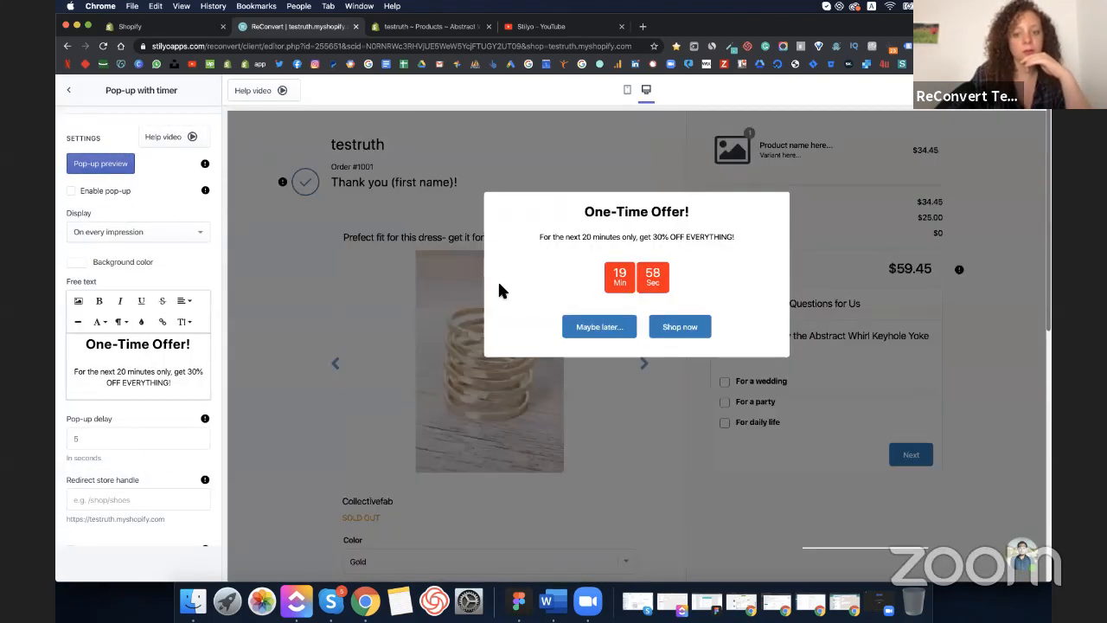
click(71, 190)
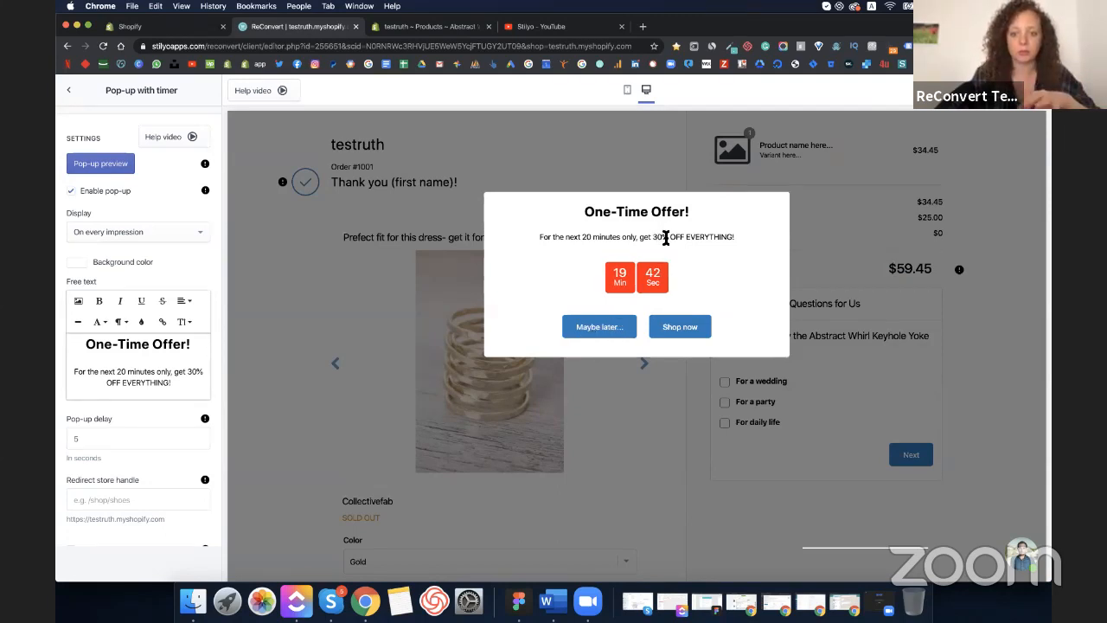
drag(654, 236, 683, 237)
click(591, 329)
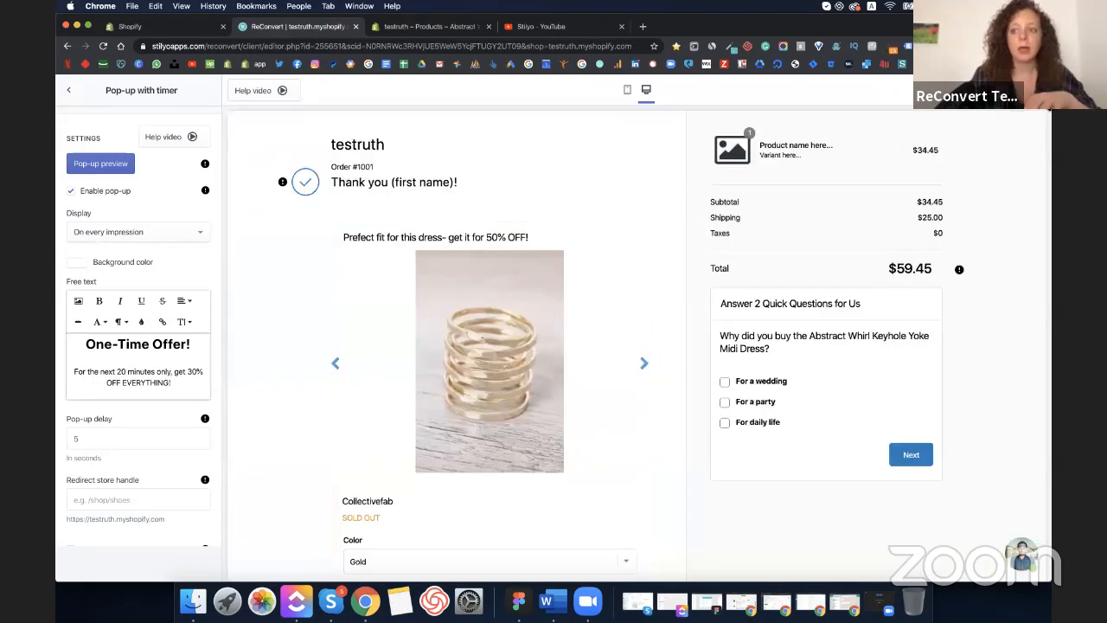
click(68, 91)
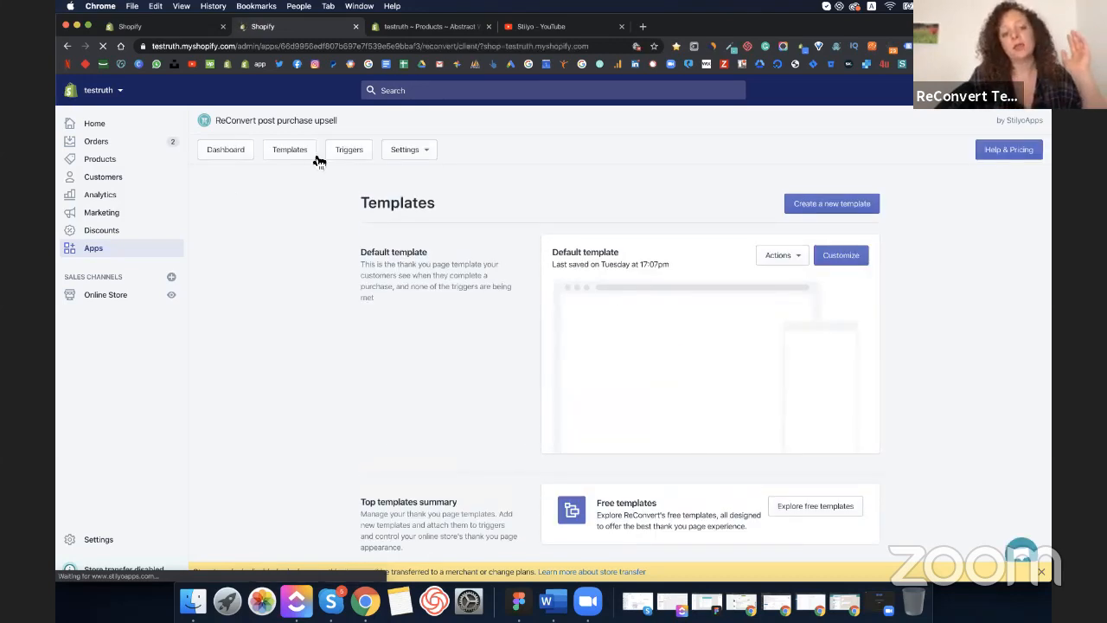
- Create the first trigger with Default template as the default thank-you page, then add a trigger
click(356, 149)
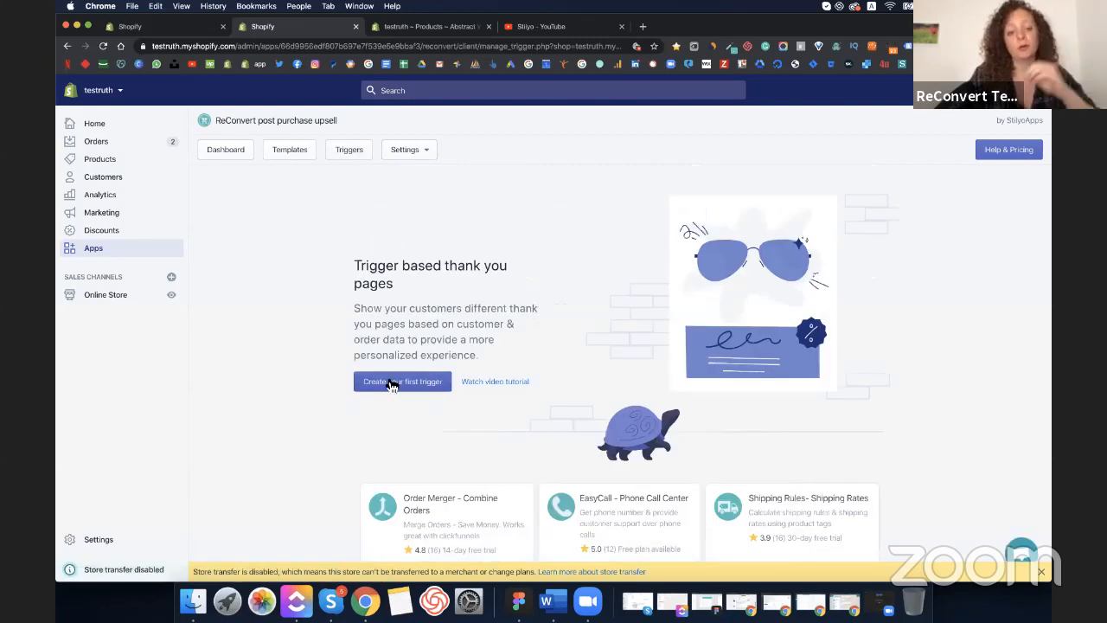
click(391, 382)
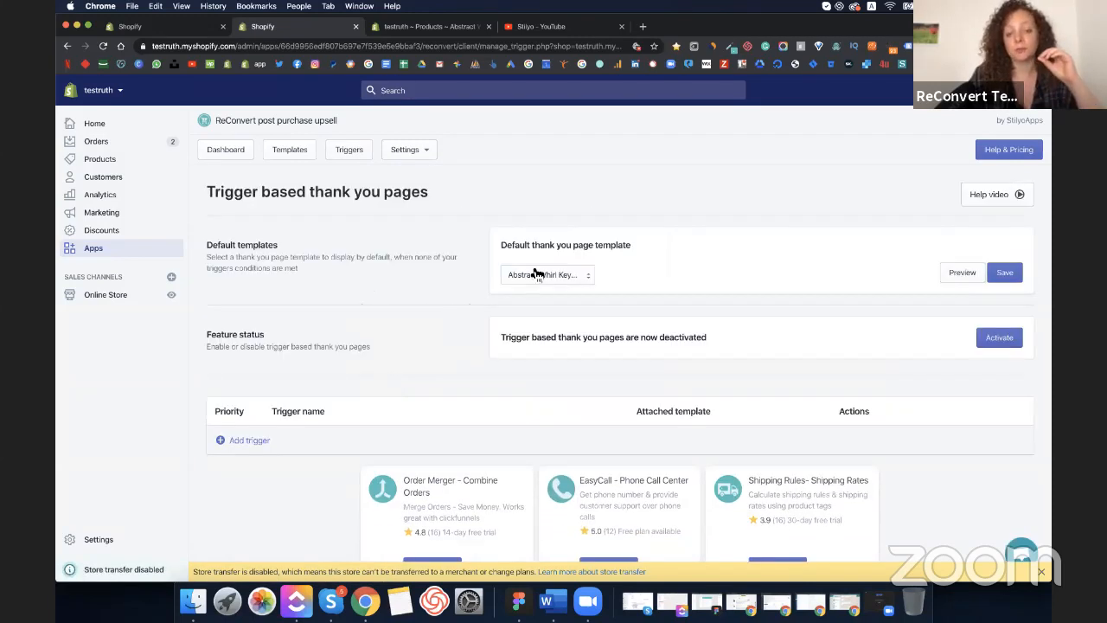
click(585, 276)
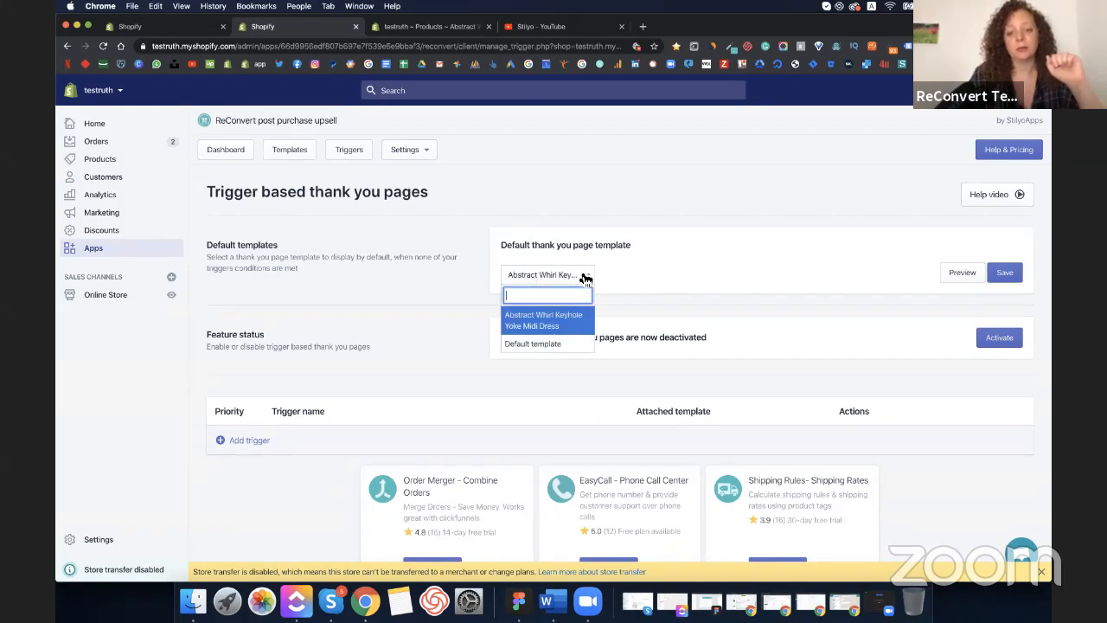
click(535, 344)
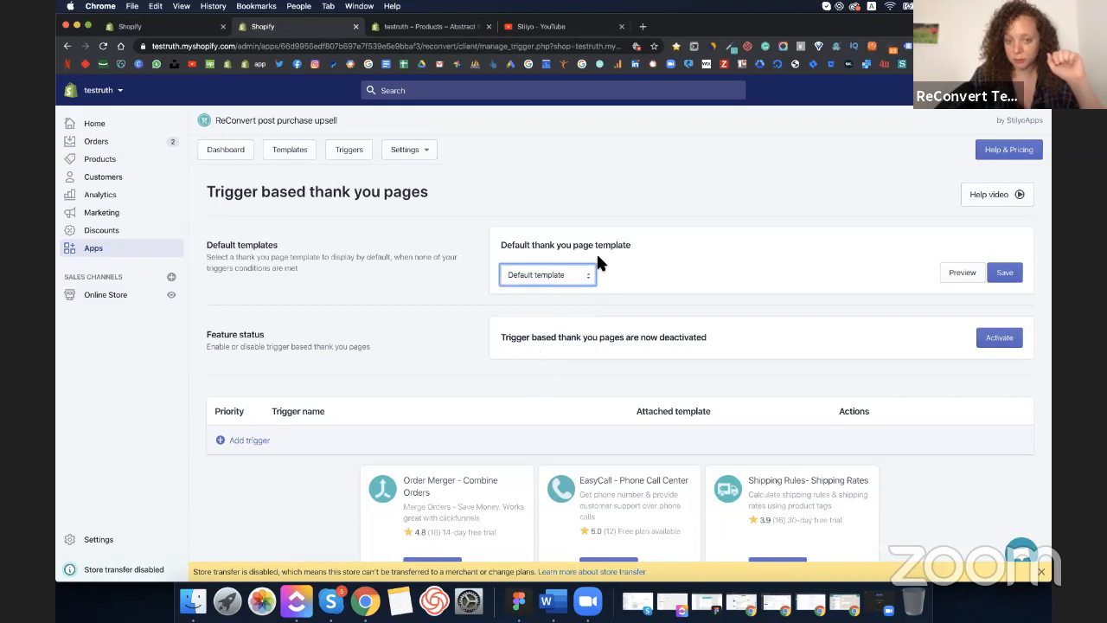
click(1006, 274)
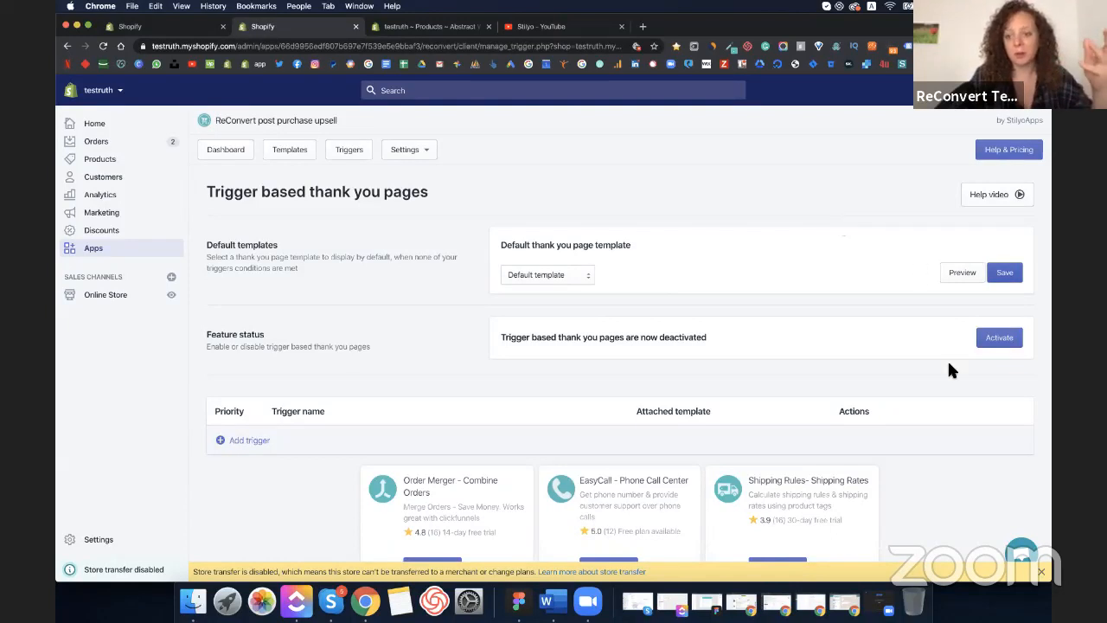
click(250, 444)
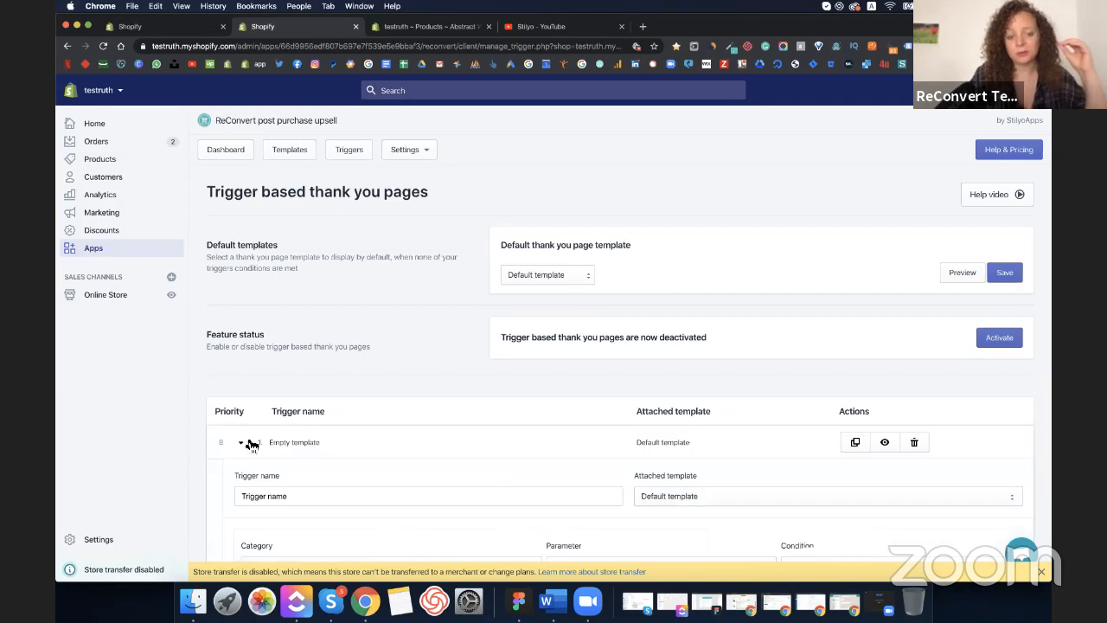
- Name the new trigger 'Abstract Whirl Keyhole Yoke Midi Dress' by pasting the product name
scroll(250, 444, down, 2)
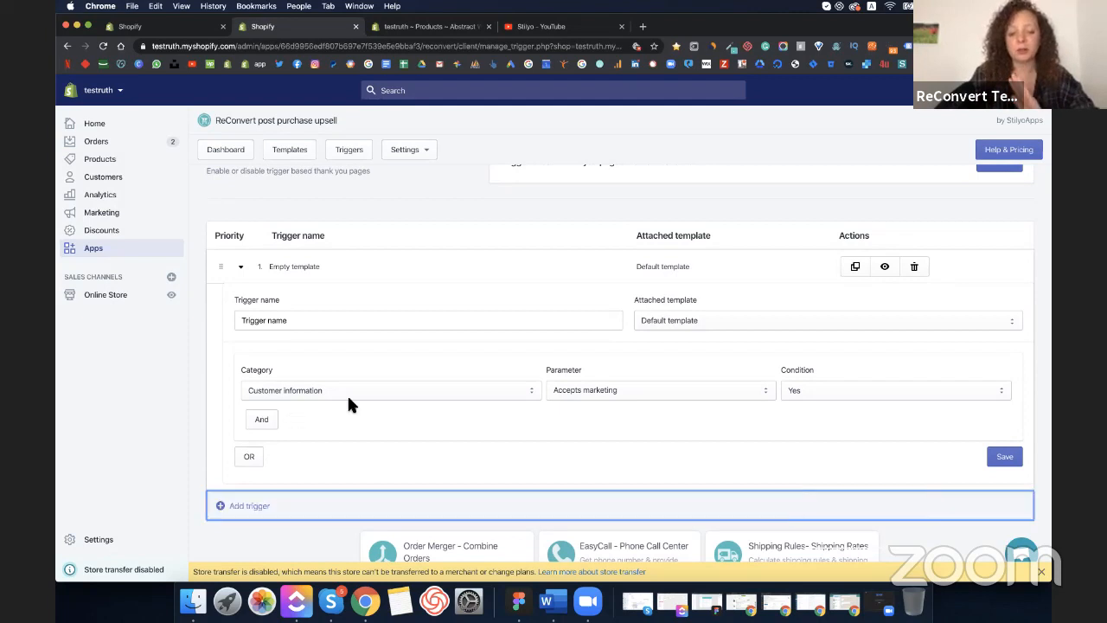
triple_click(344, 316)
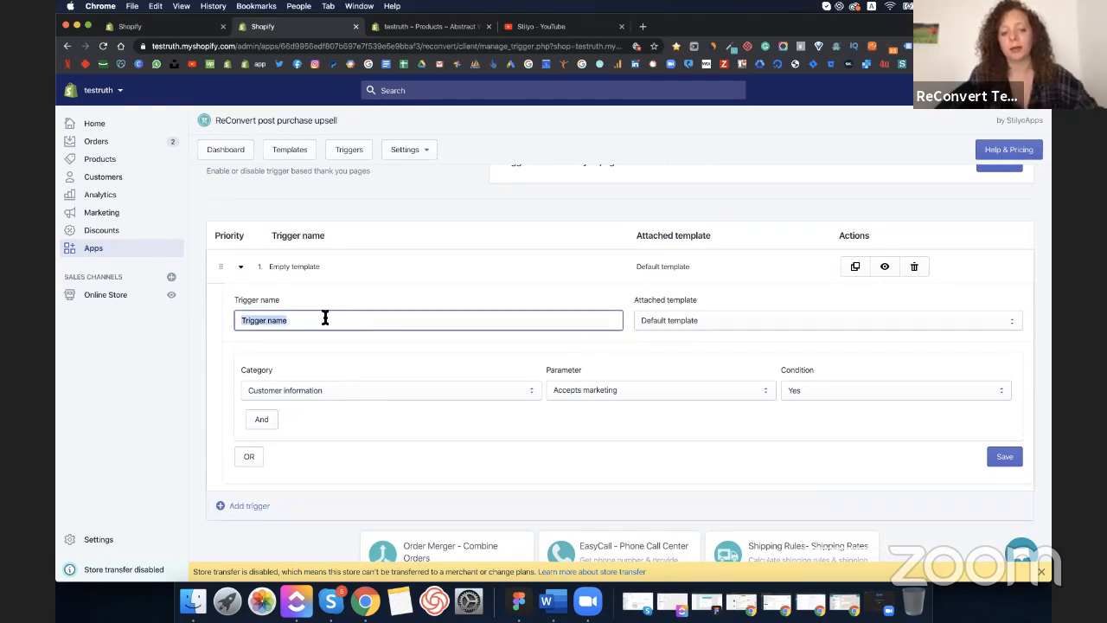
text(Abstract Whirl Keyhole Yoke Midi Dress)
click(320, 319)
text(Abstract Whirl Keyhole Yoke Midi Dress)
double_click(319, 317)
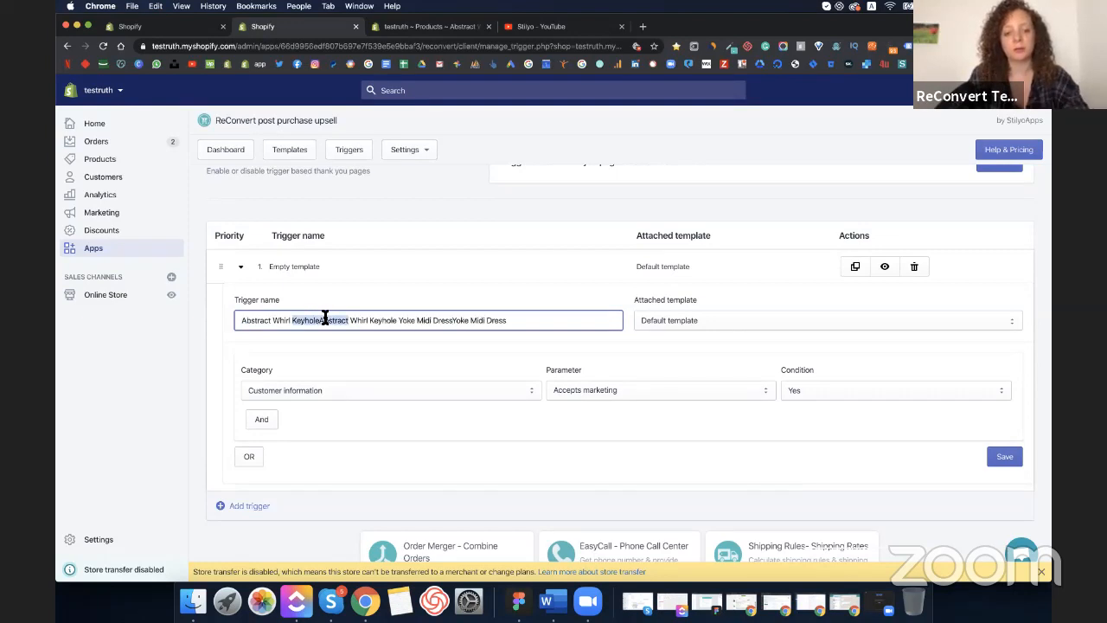
triple_click(323, 316)
text(Abstract Whirl Keyhole Yoke Midi Dress)
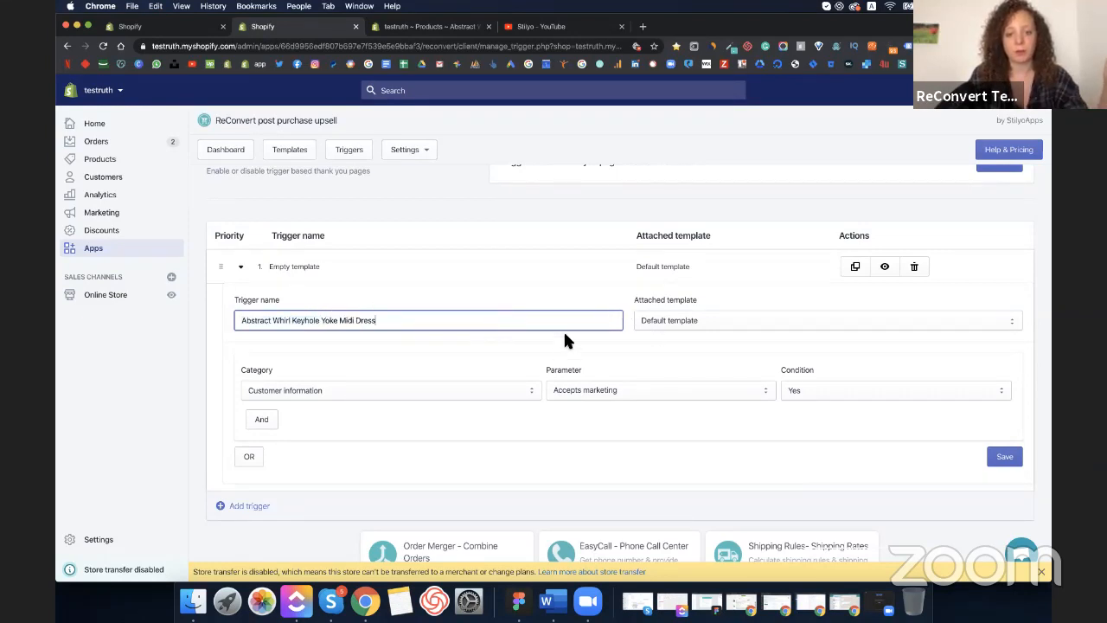
- Attach the Abstract Whirl Keyhole Yoke Midi Dress template to the trigger
click(713, 330)
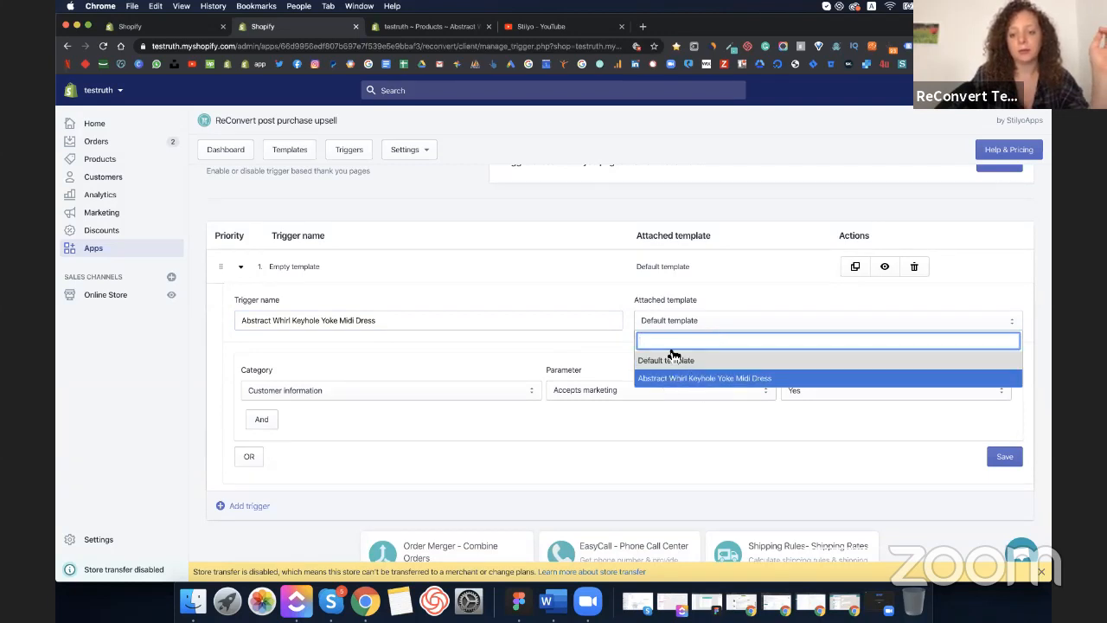
click(682, 321)
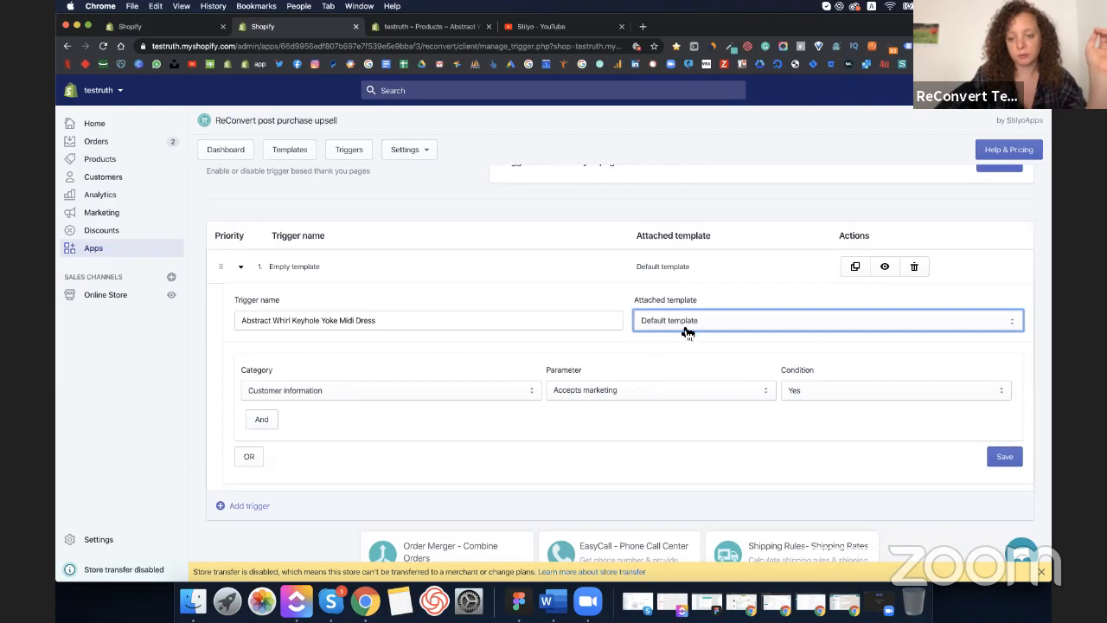
click(724, 327)
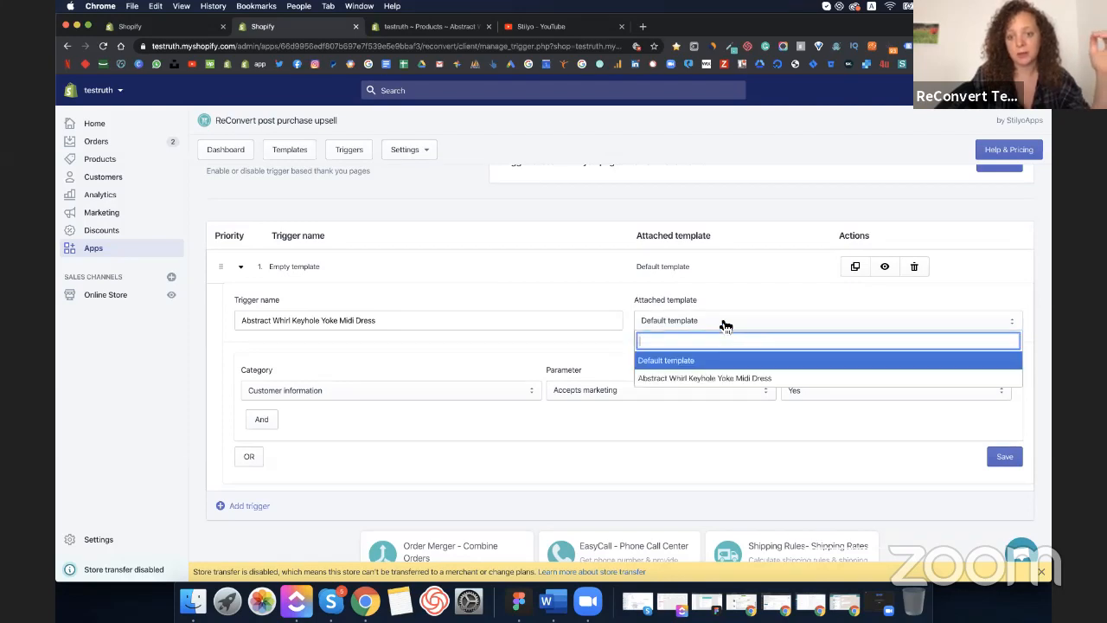
click(729, 378)
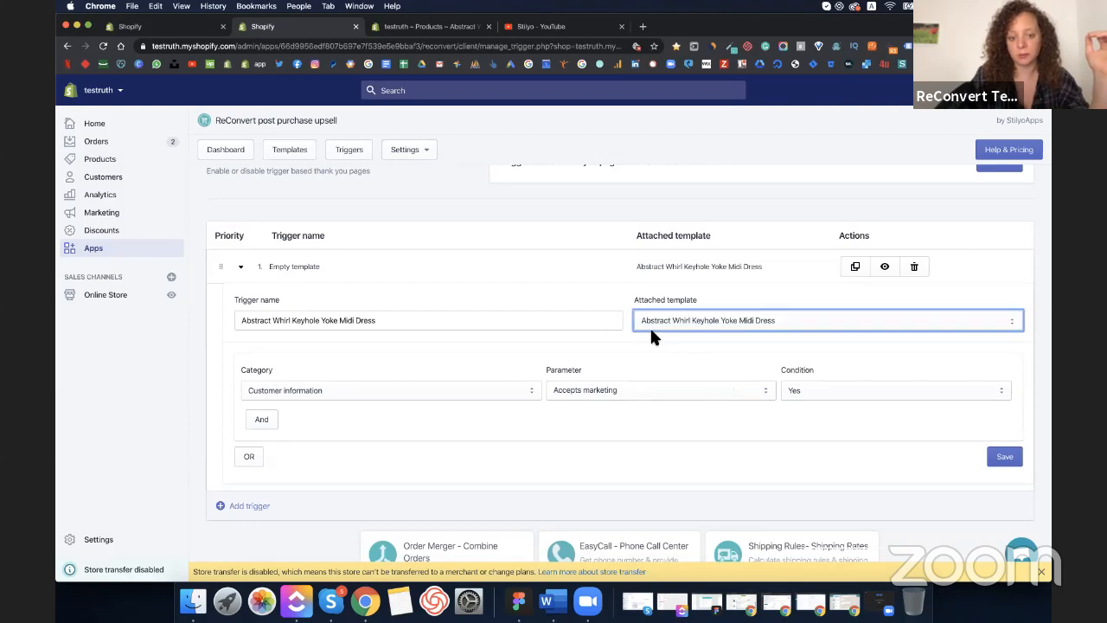
scroll(447, 383, down, 3)
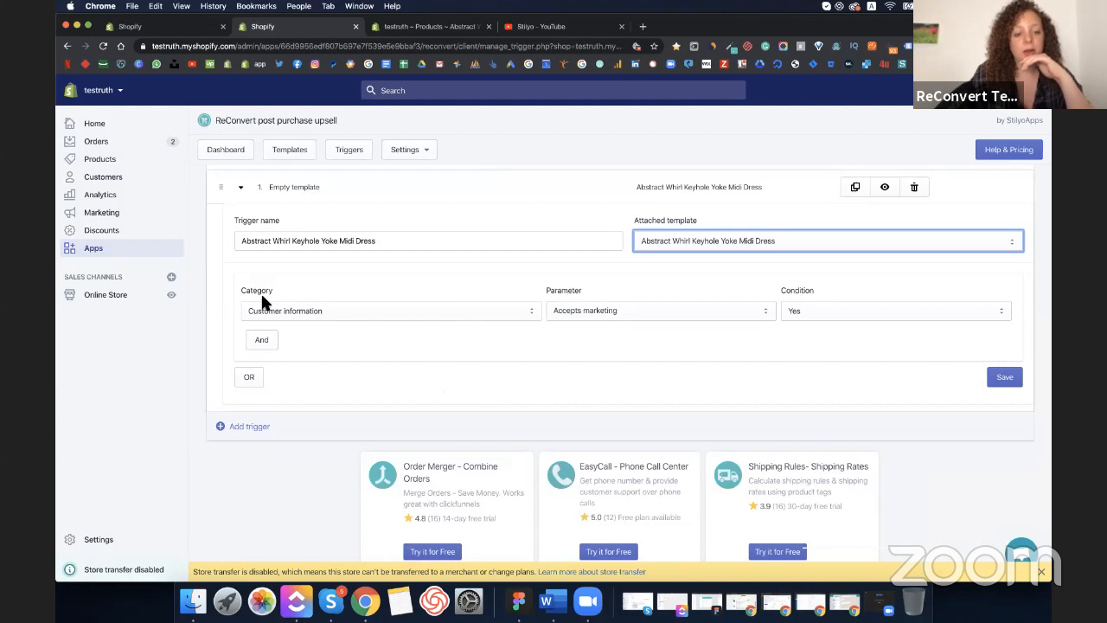
click(341, 319)
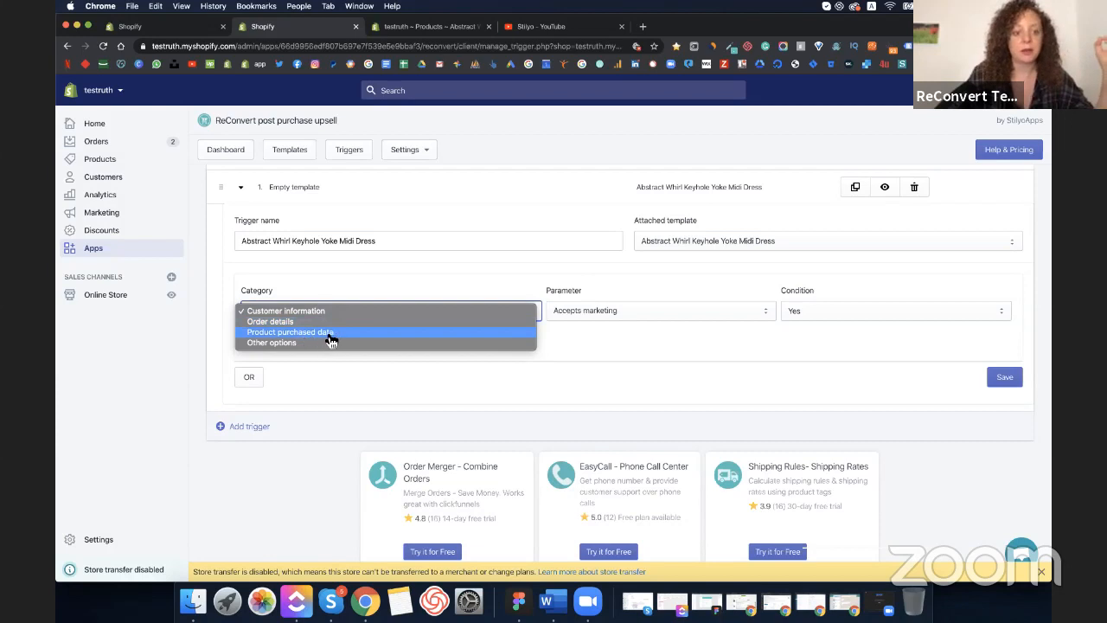
- Set the trigger condition to Product purchased: at least one product is a Specific product
click(283, 334)
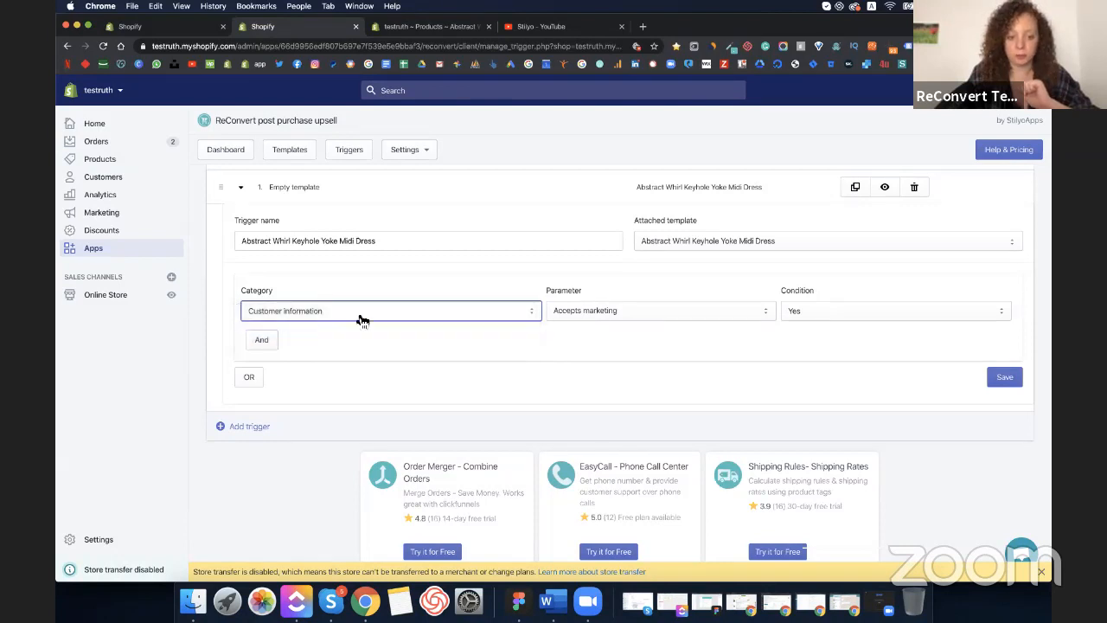
click(595, 318)
click(508, 312)
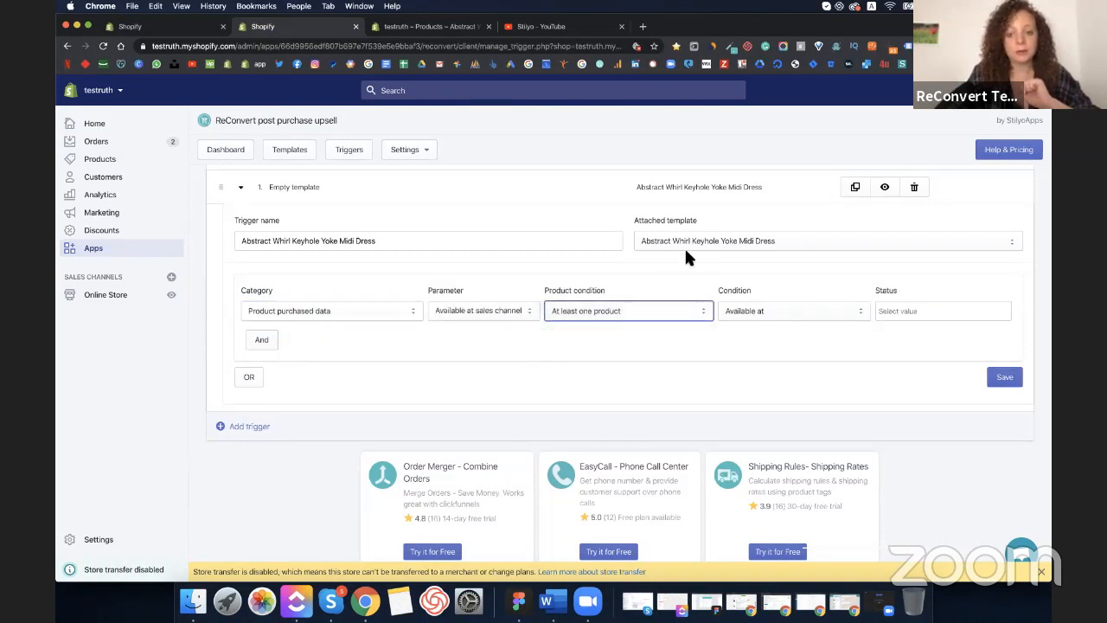
click(445, 348)
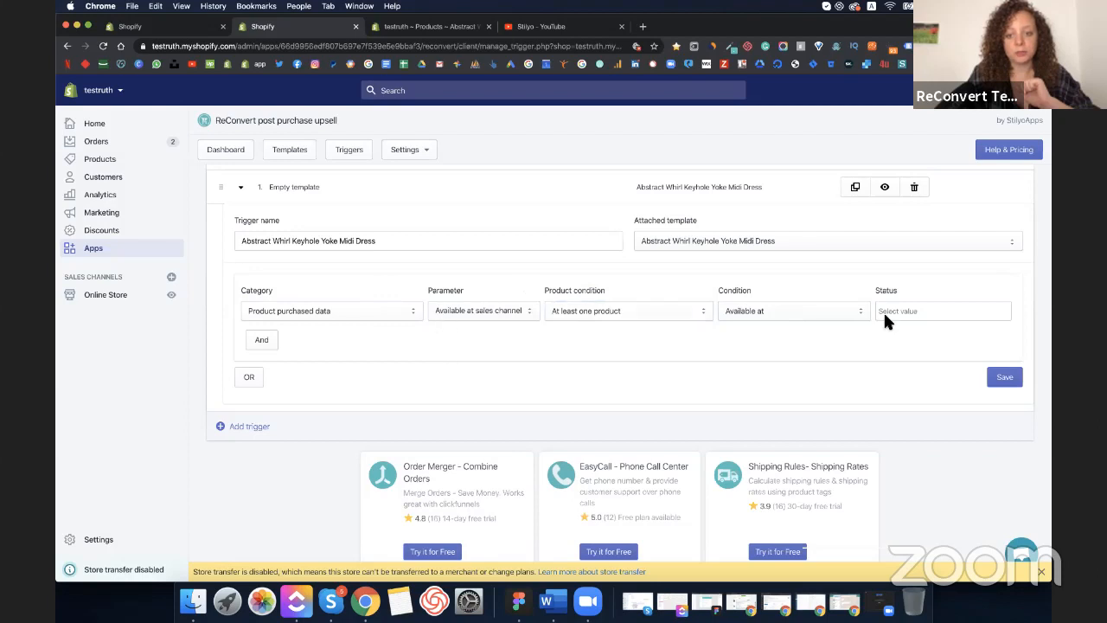
click(529, 316)
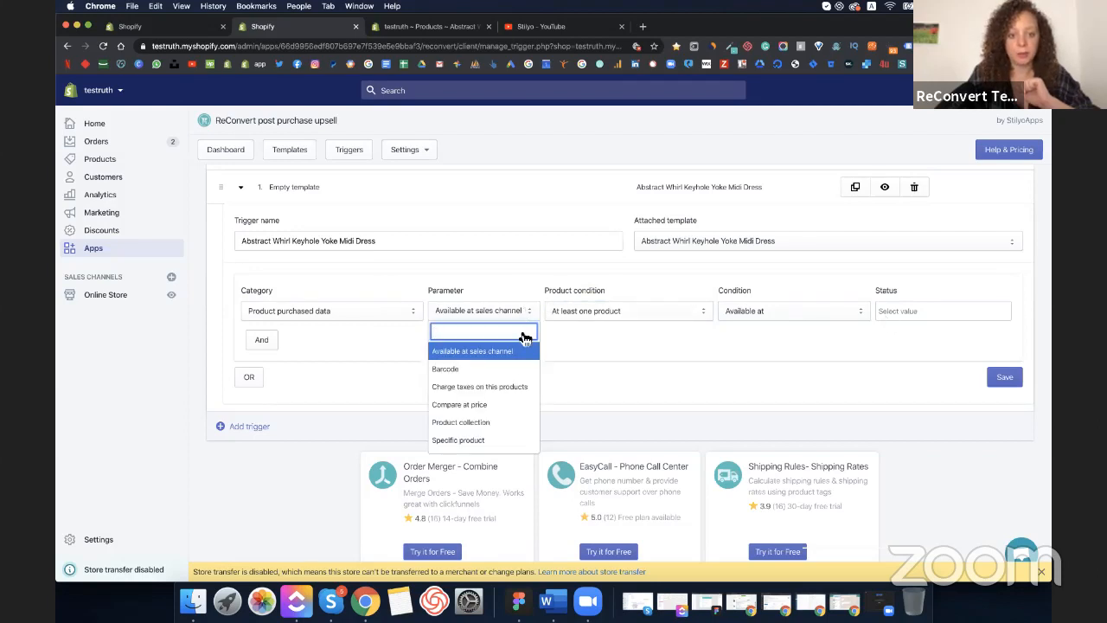
scroll(501, 440, down, 1)
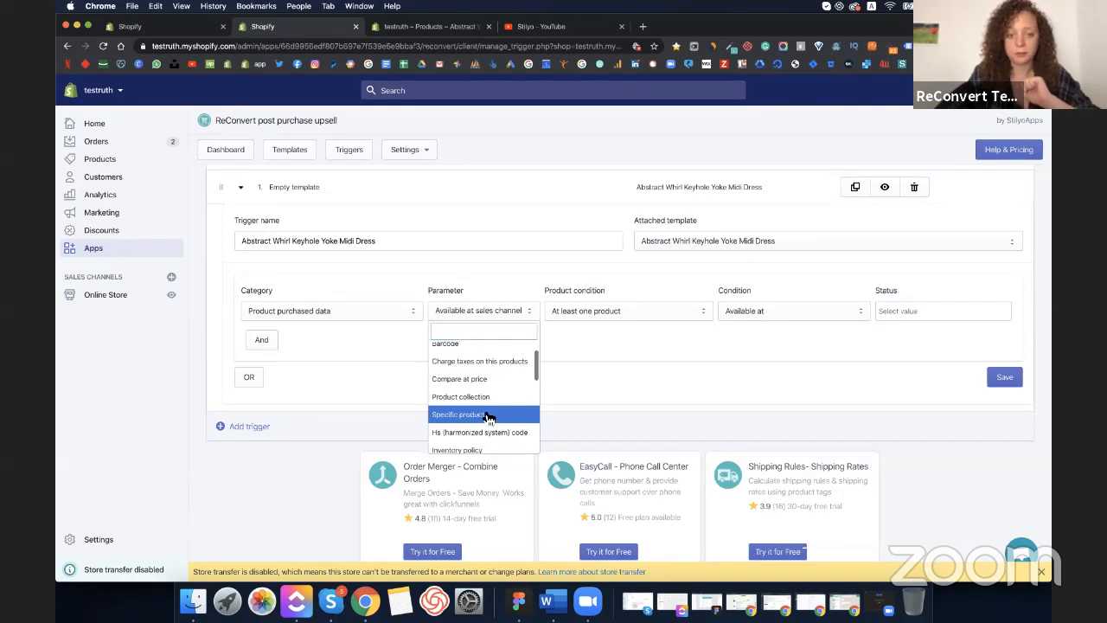
click(491, 413)
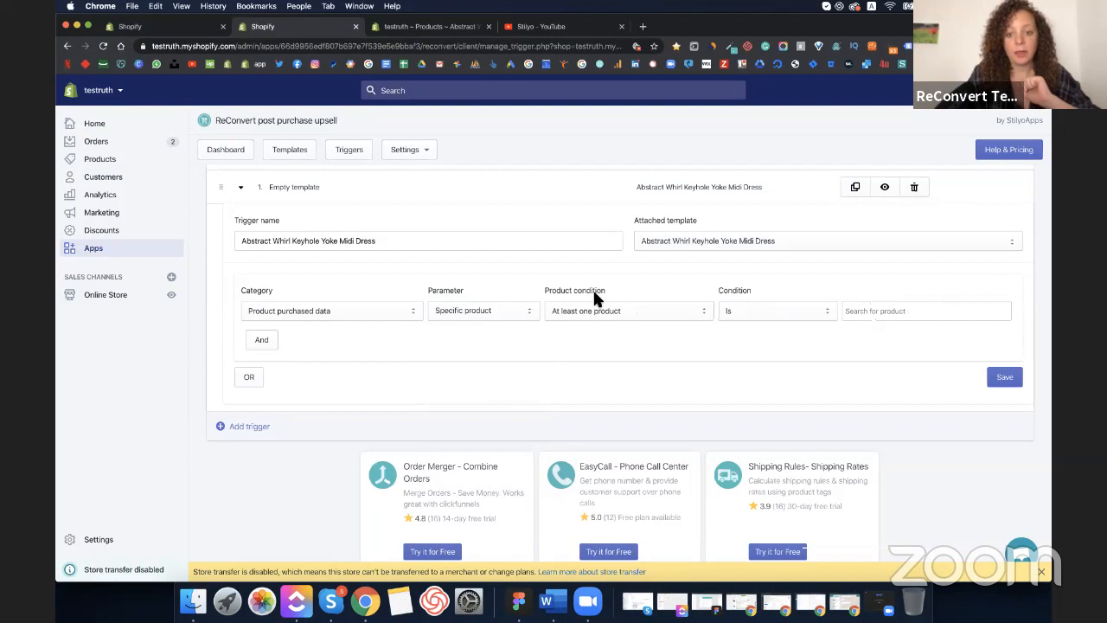
click(636, 322)
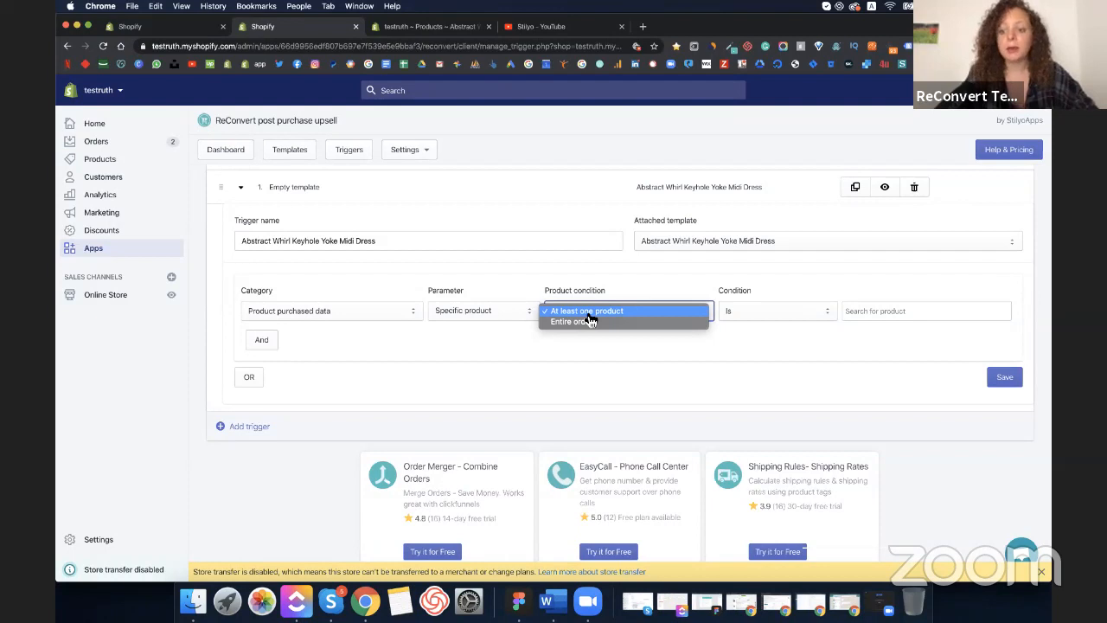
click(605, 331)
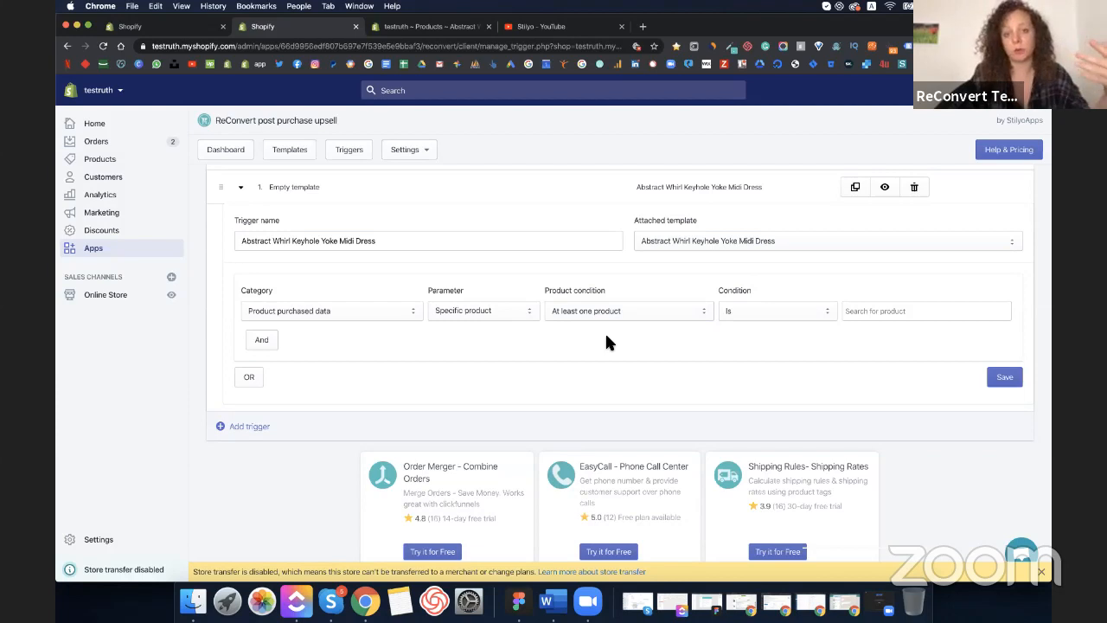
click(769, 320)
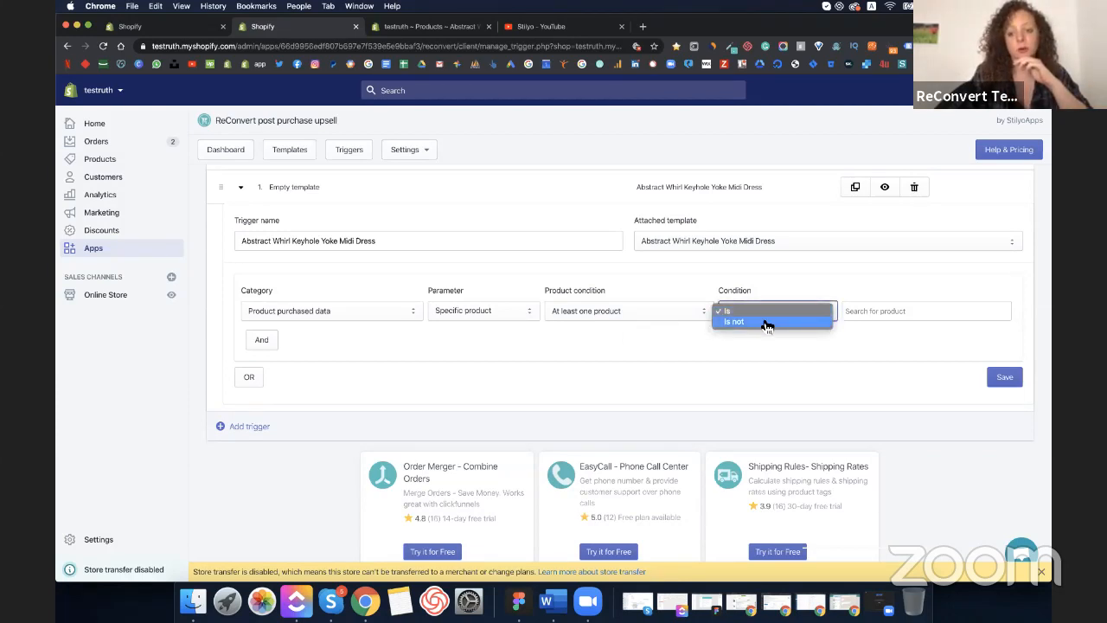
click(730, 310)
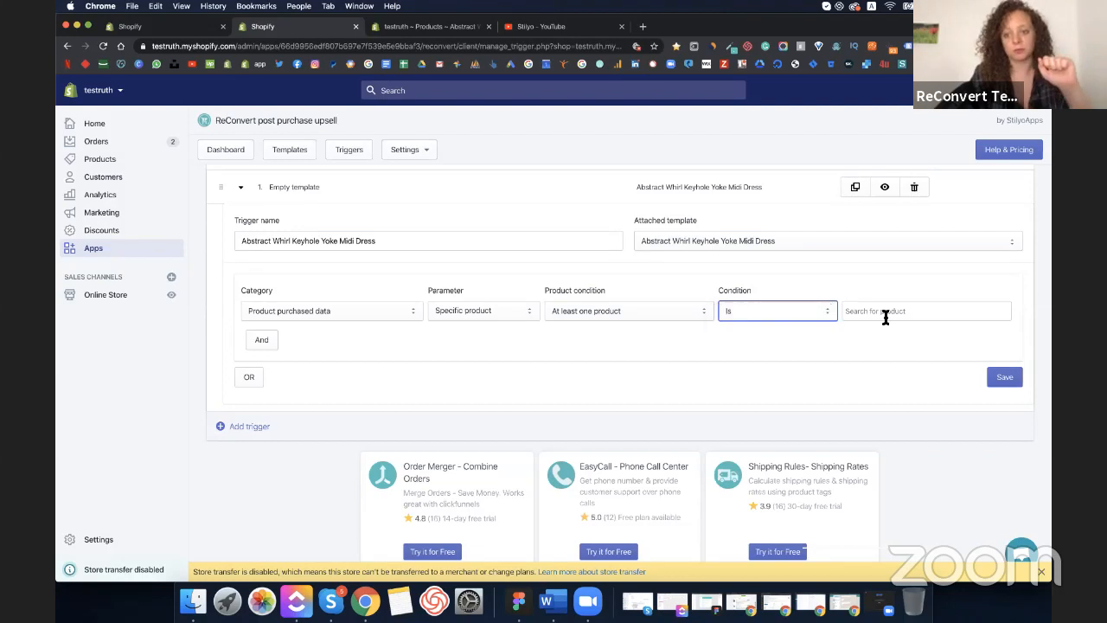
- Pick the Abstract Whirl Keyhole Yoke Midi Dress as the matched product and save the trigger
click(884, 316)
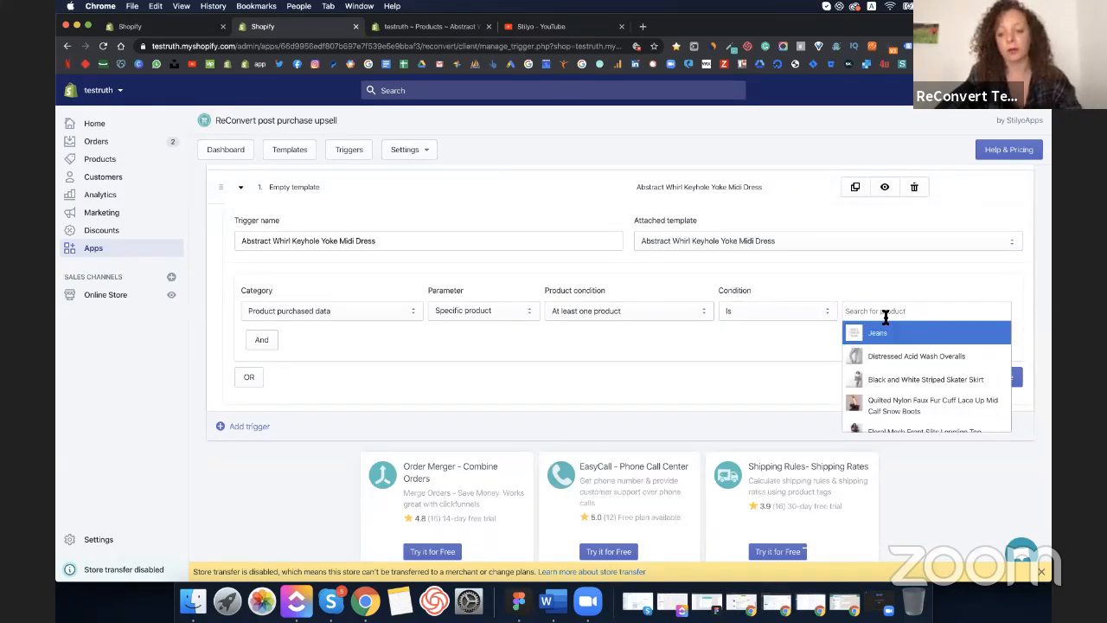
text(Abstract Whirl Keyhole Yoke Midi Dress)
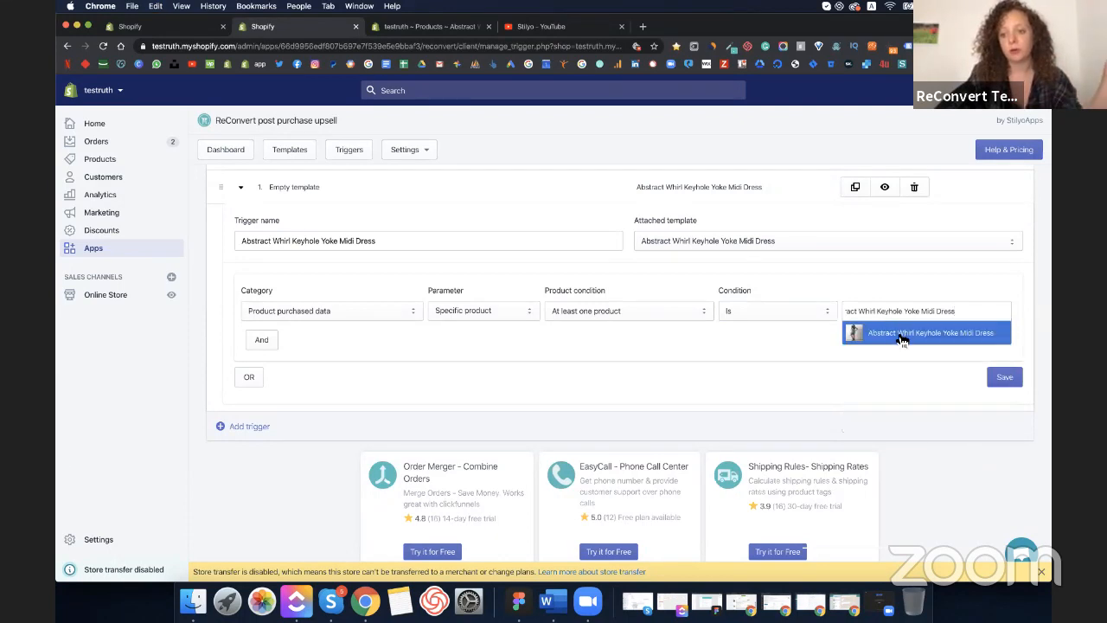
click(901, 334)
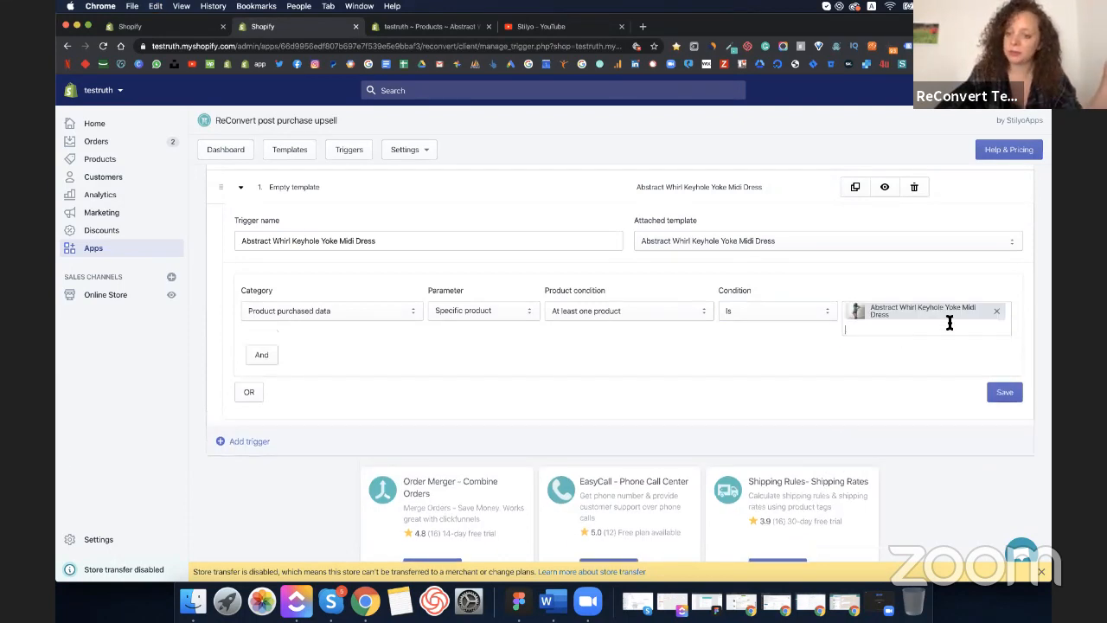
click(933, 331)
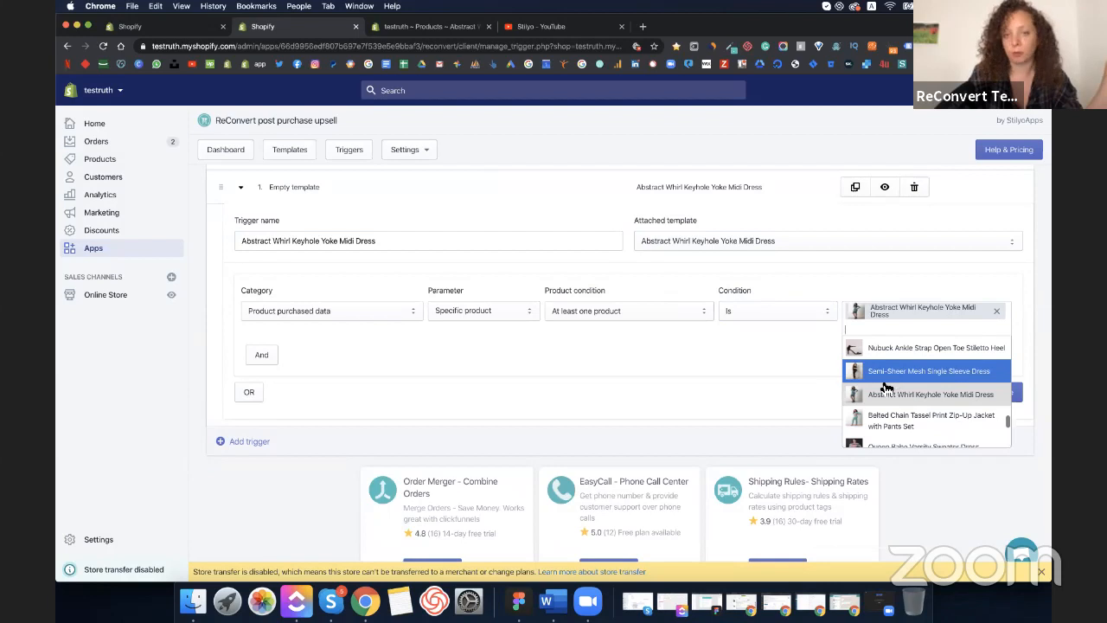
click(775, 334)
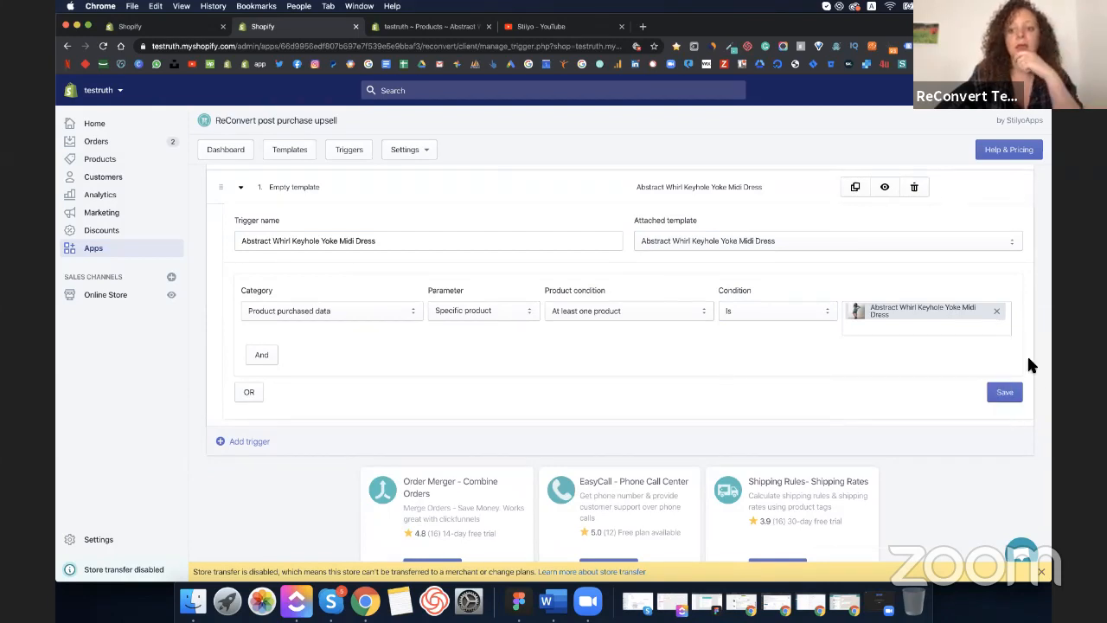
click(1012, 393)
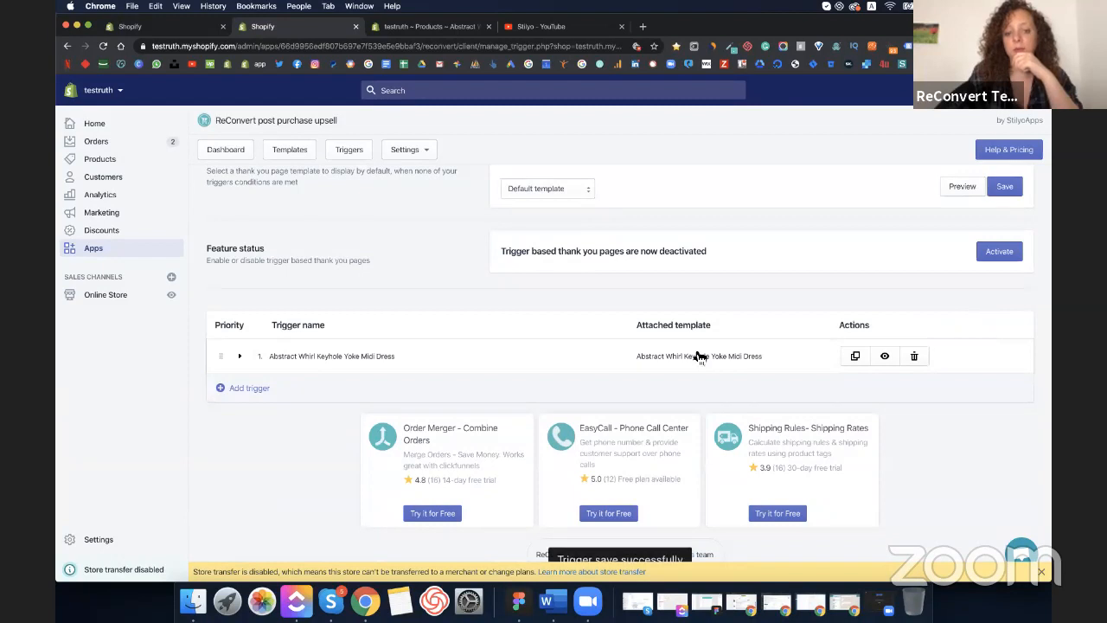
click(241, 356)
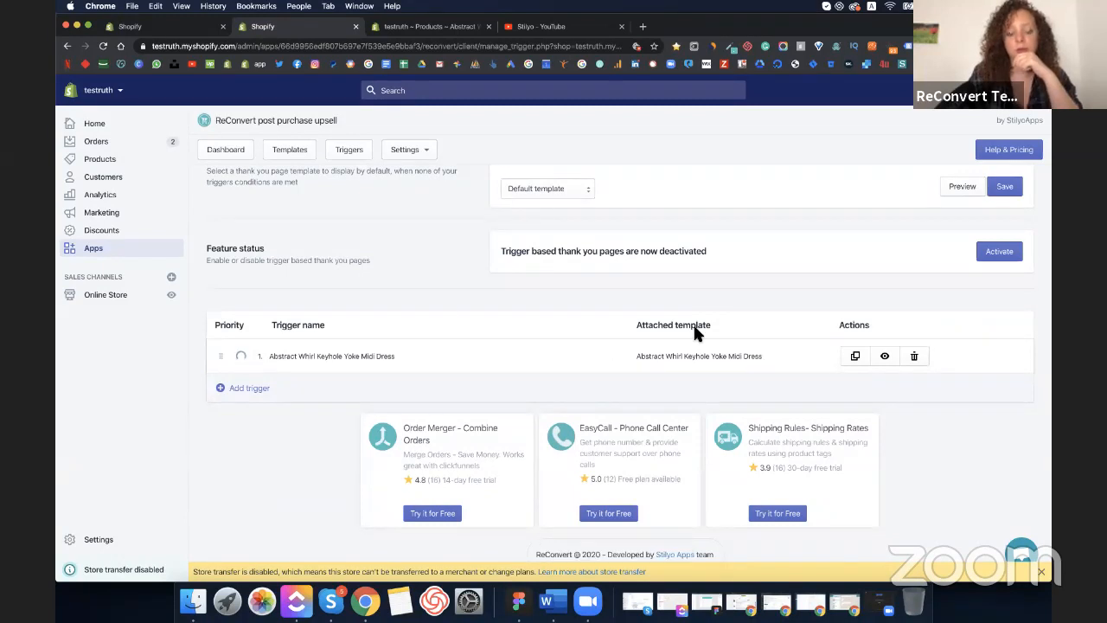
scroll(858, 260, up, 1)
- Re-save the midi dress trigger and activate trigger-based thank-you pages
click(867, 298)
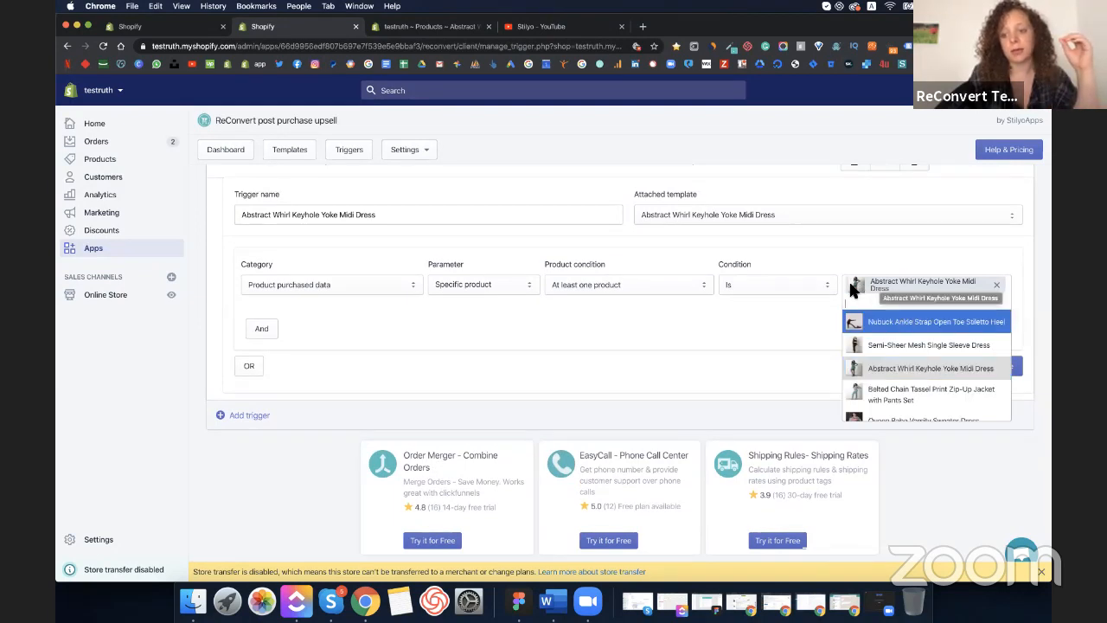
click(784, 355)
click(1001, 366)
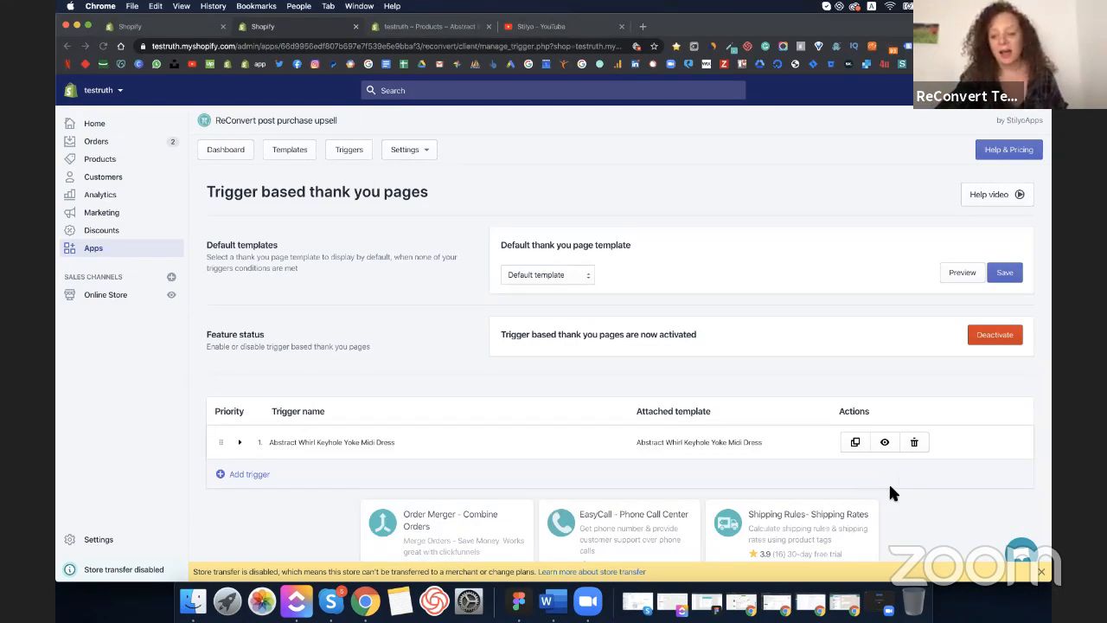
click(949, 486)
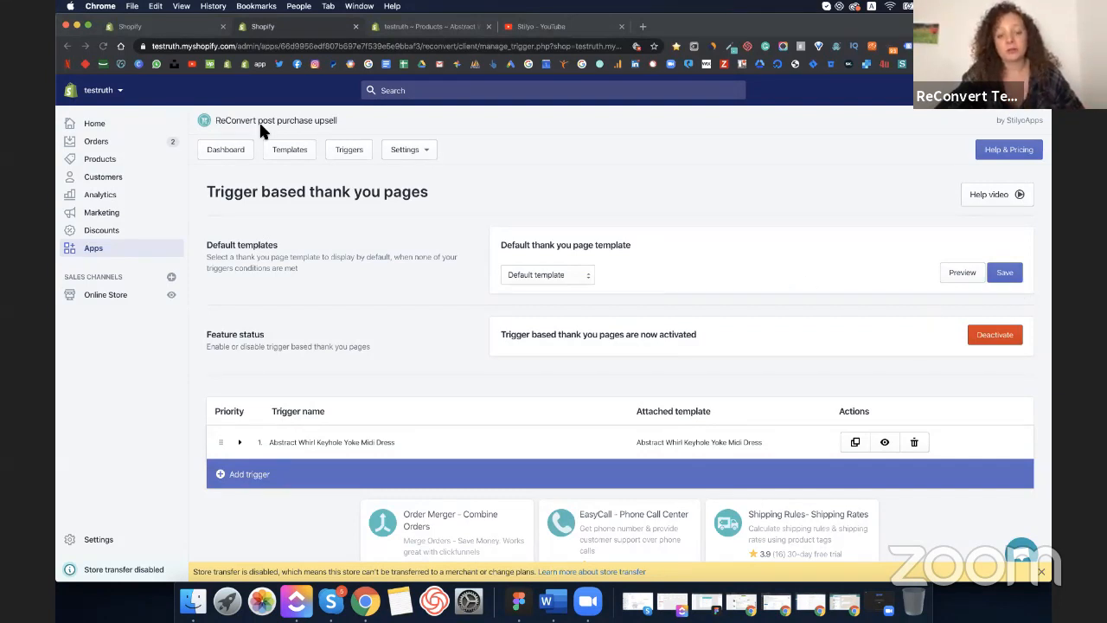
- Open Orders in a new tab and view the top order's customer-facing status page
click(232, 153)
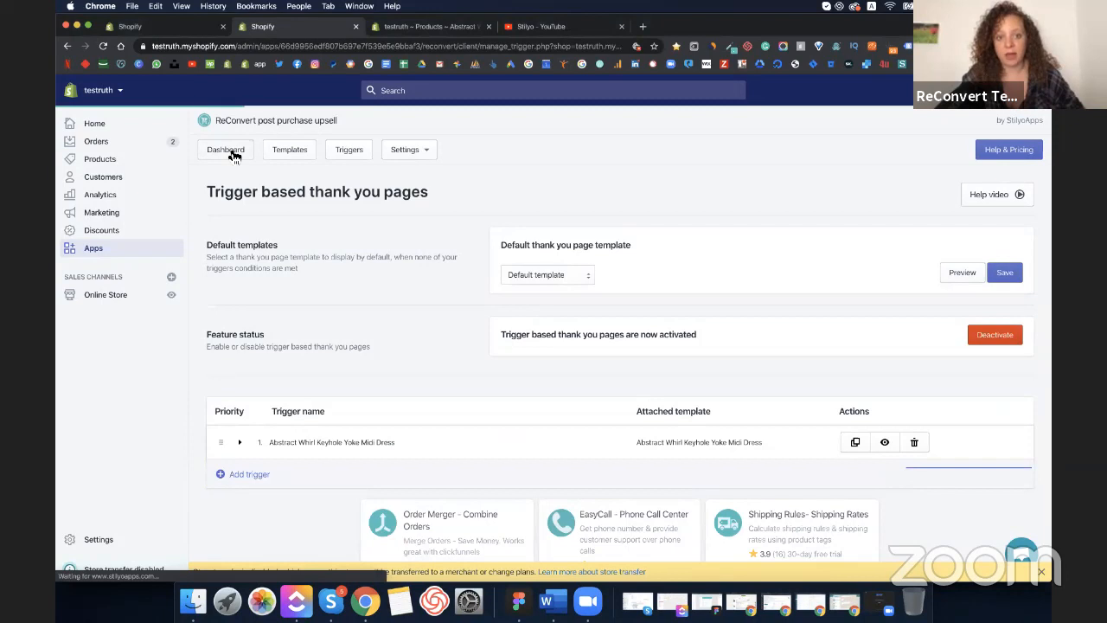
right_click(105, 146)
click(123, 151)
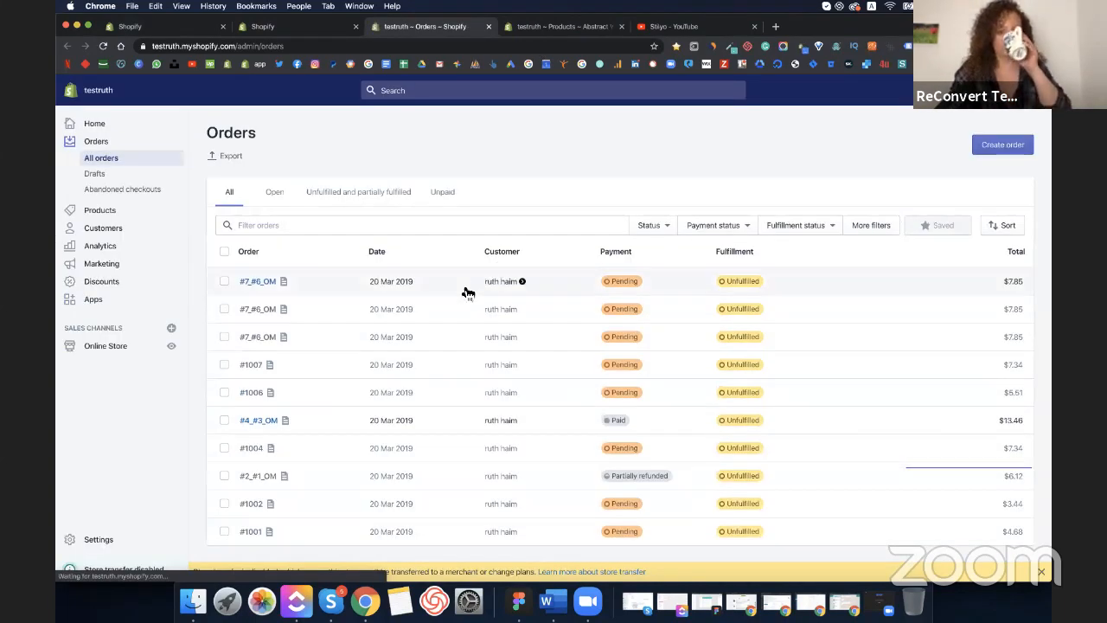
click(462, 287)
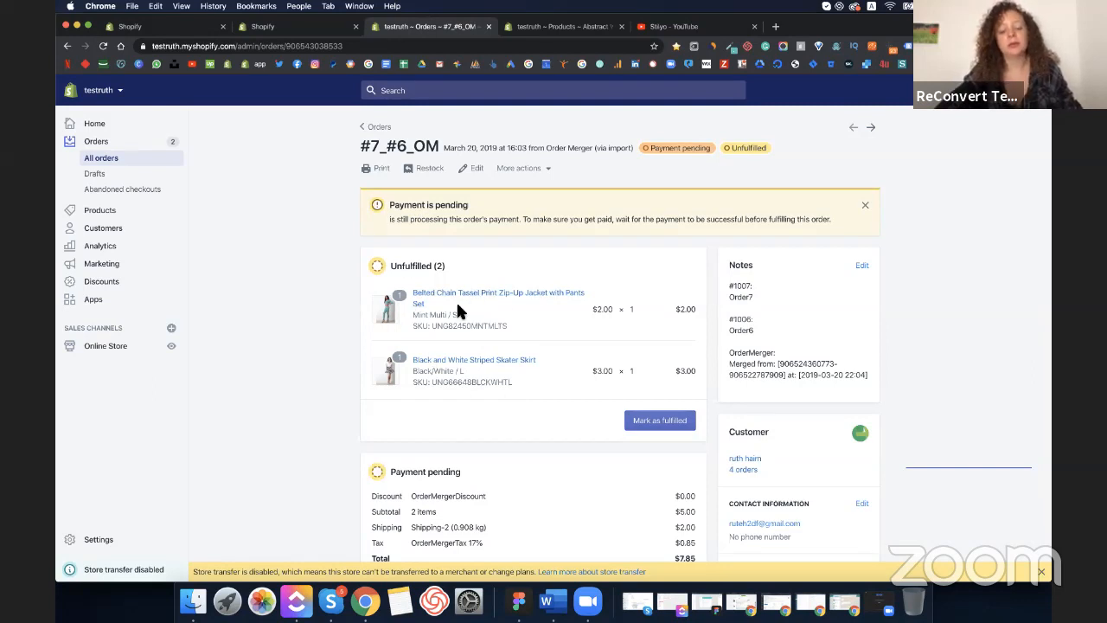
click(523, 171)
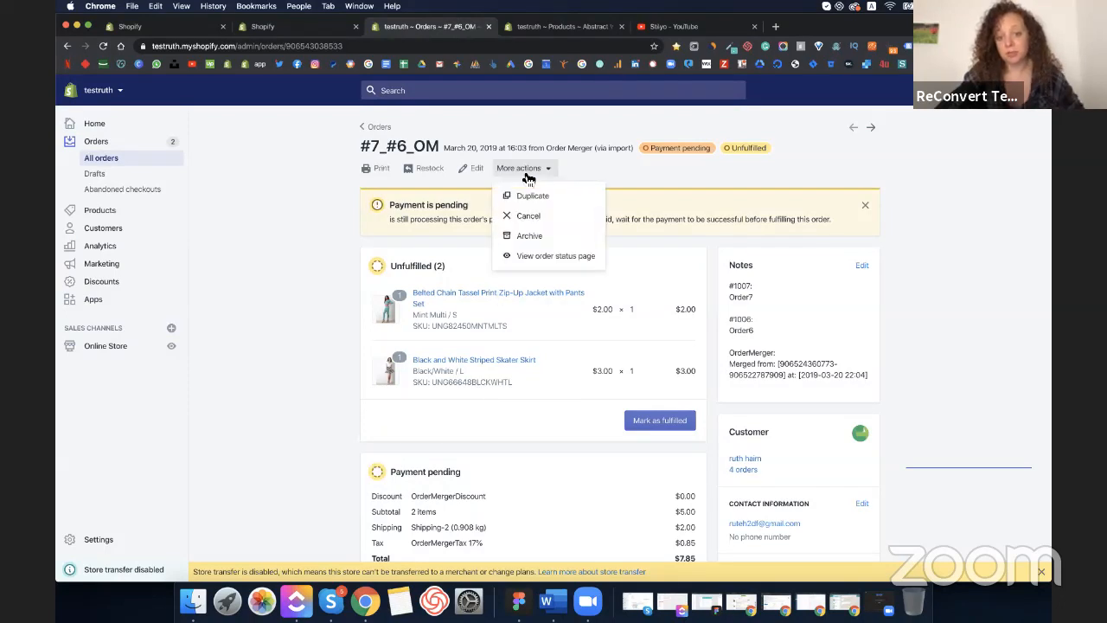
click(536, 260)
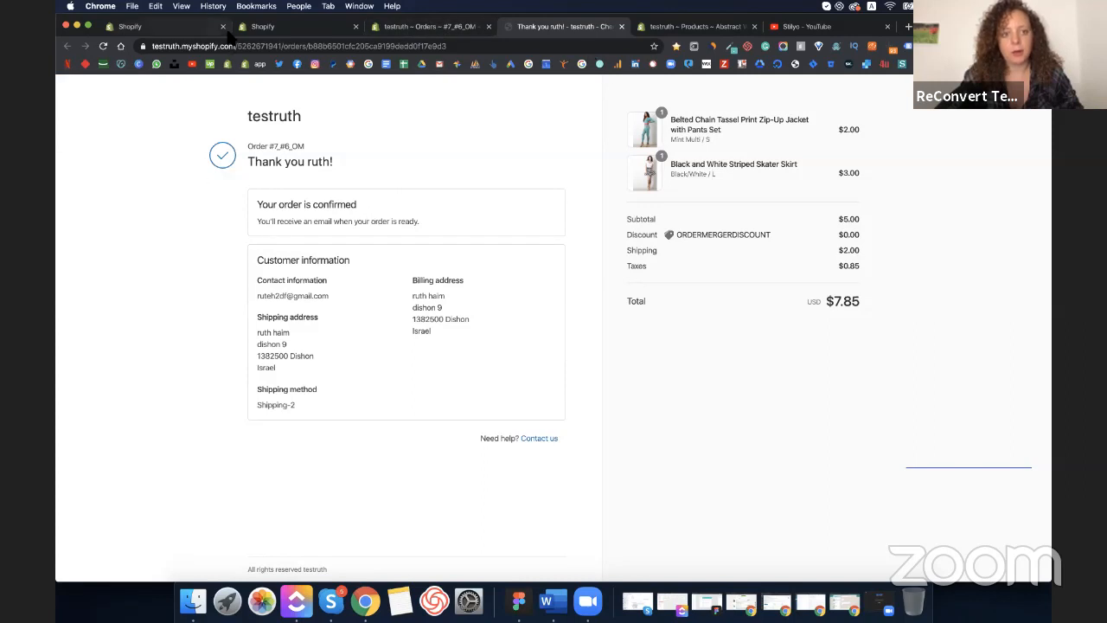
- Dismiss the notification pop-up, then open the jacket-only order in the admin
click(350, 160)
click(615, 220)
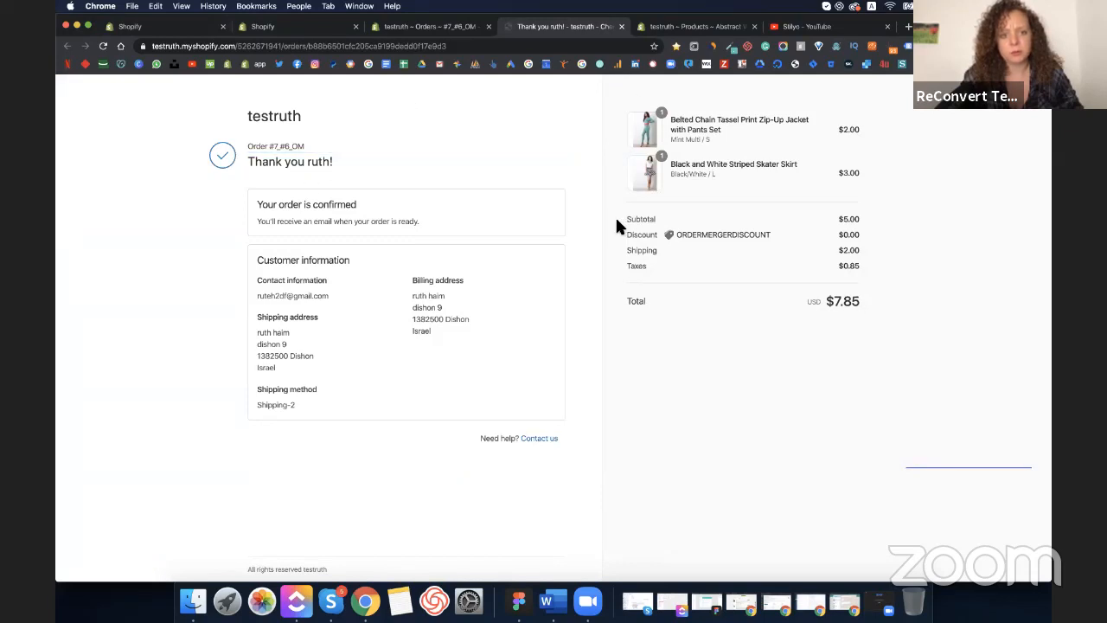
click(606, 142)
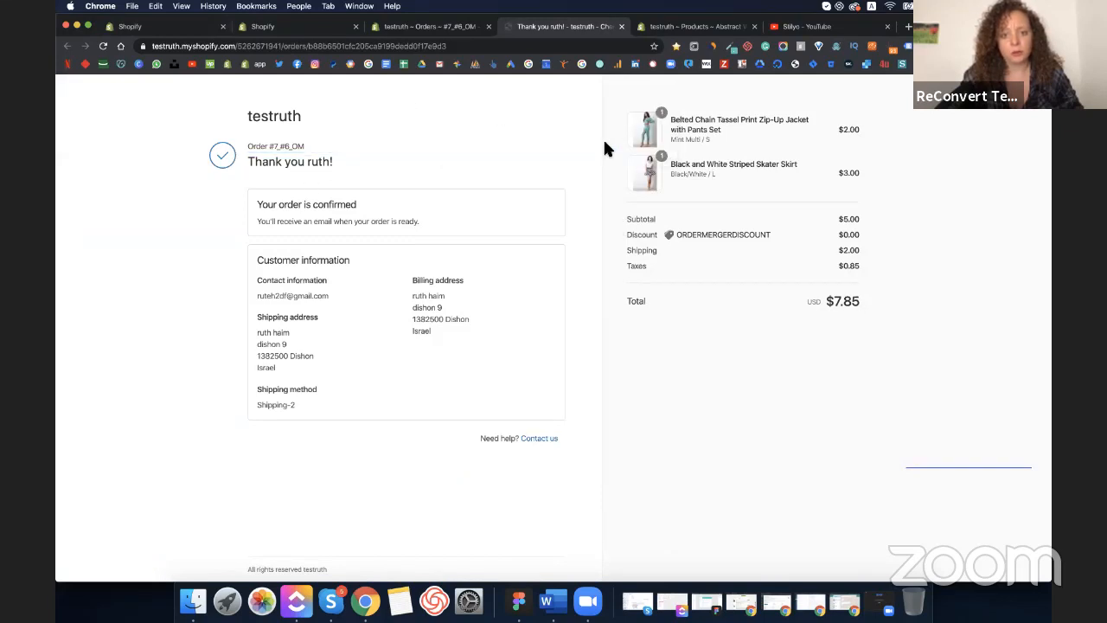
click(436, 26)
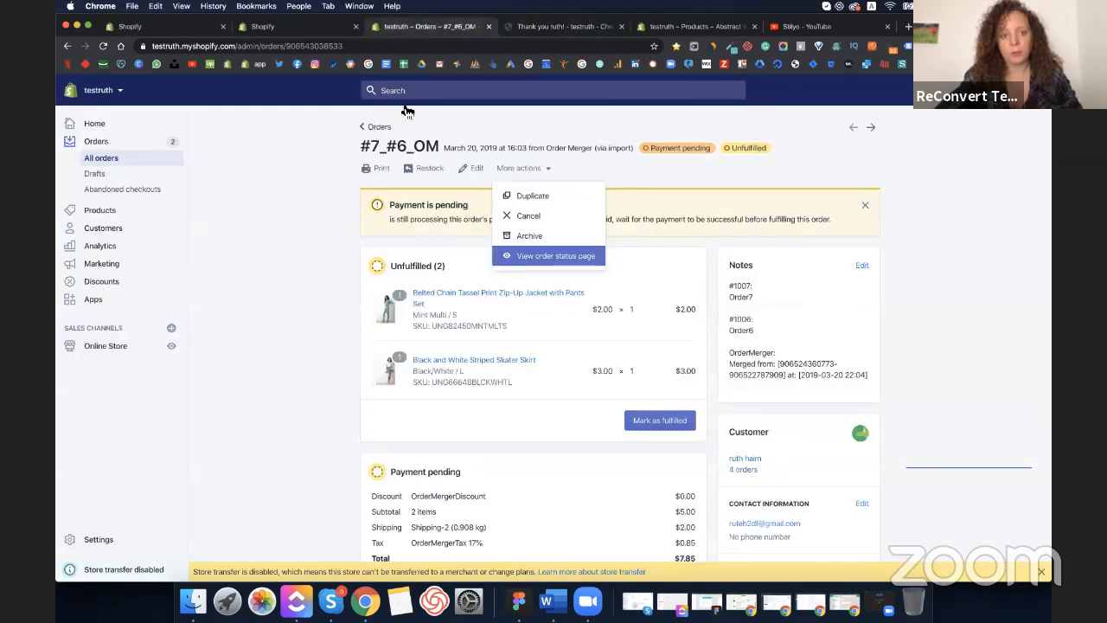
click(376, 127)
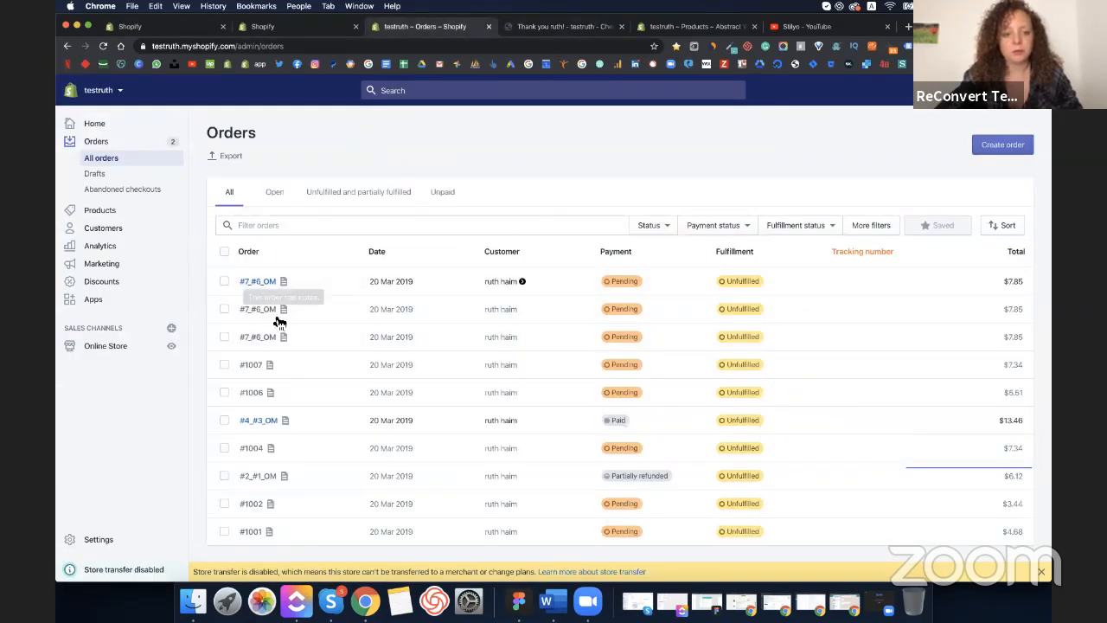
click(333, 362)
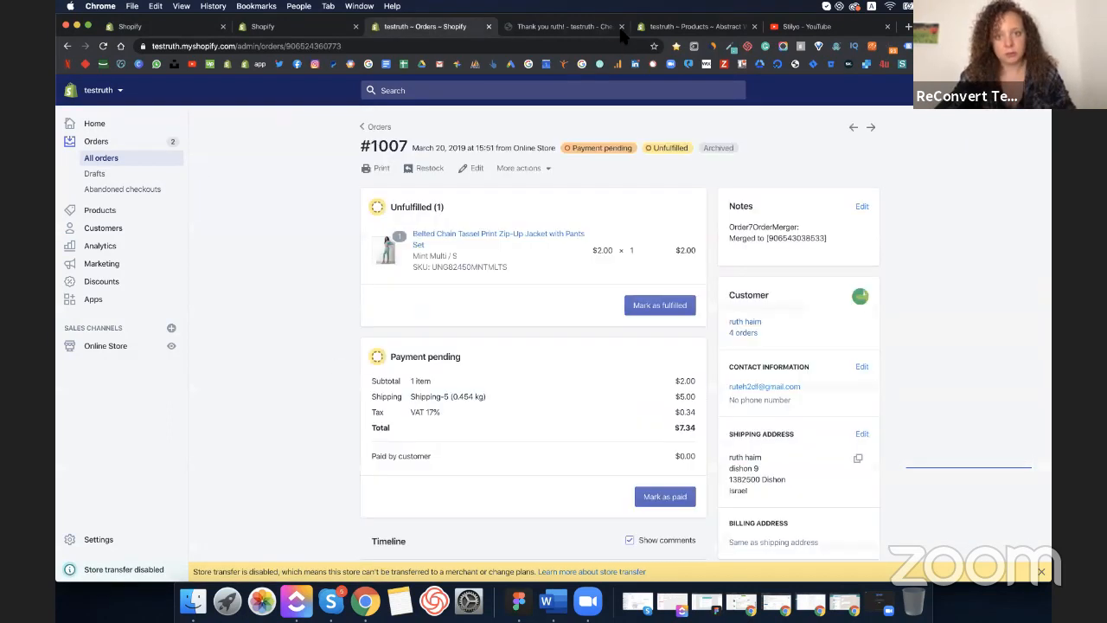
- View the jacket-only order's status page and dismiss its 25% off one-time offer
click(519, 171)
click(512, 256)
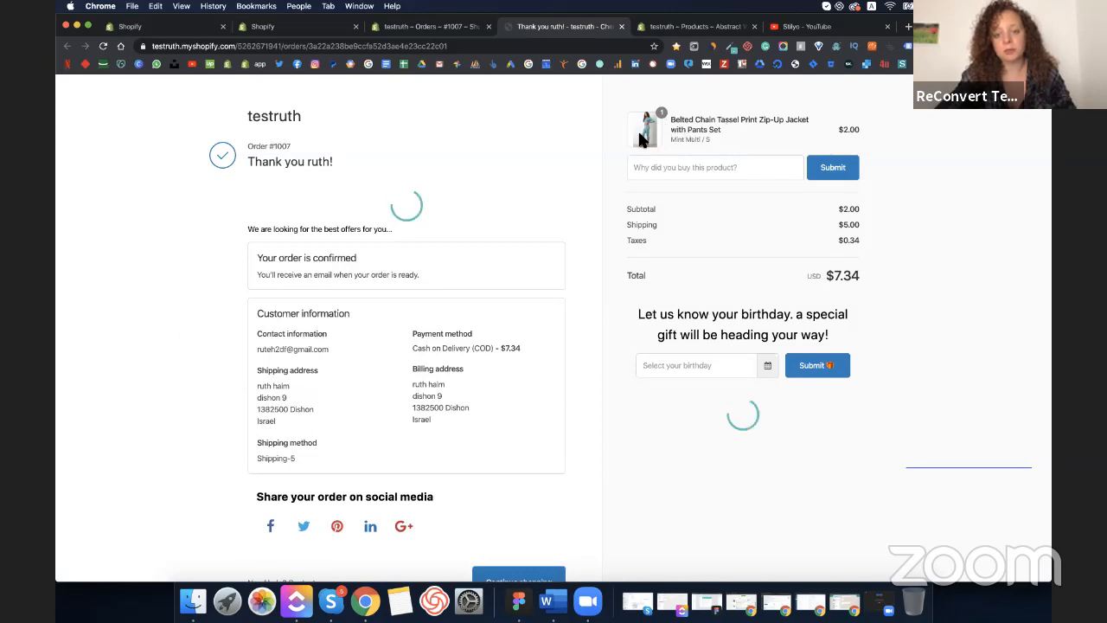
scroll(640, 412, down, 2)
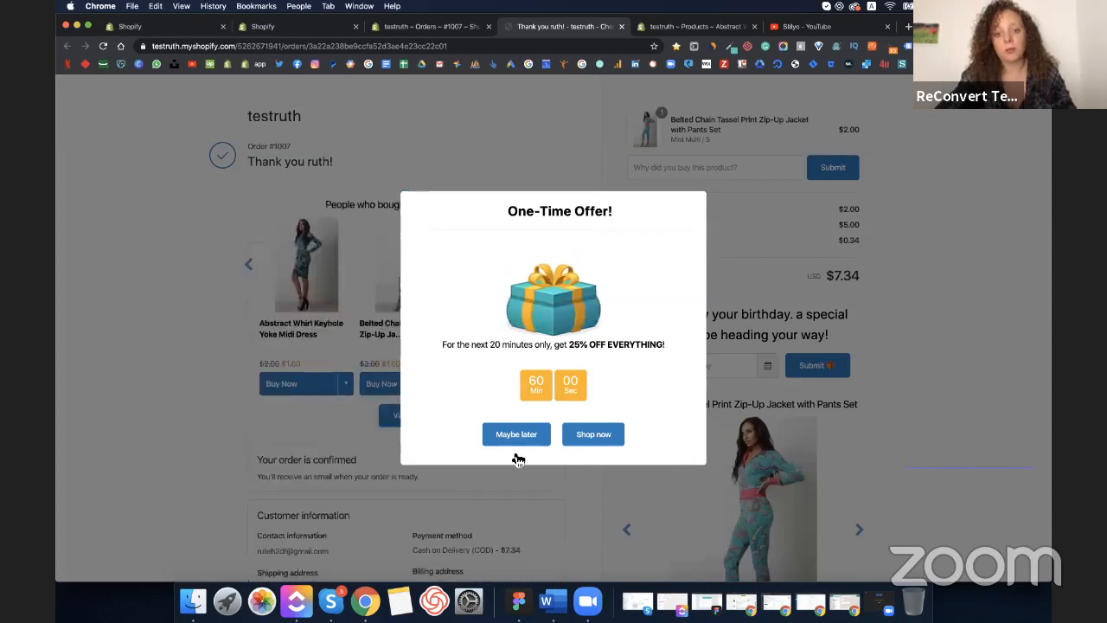
click(526, 439)
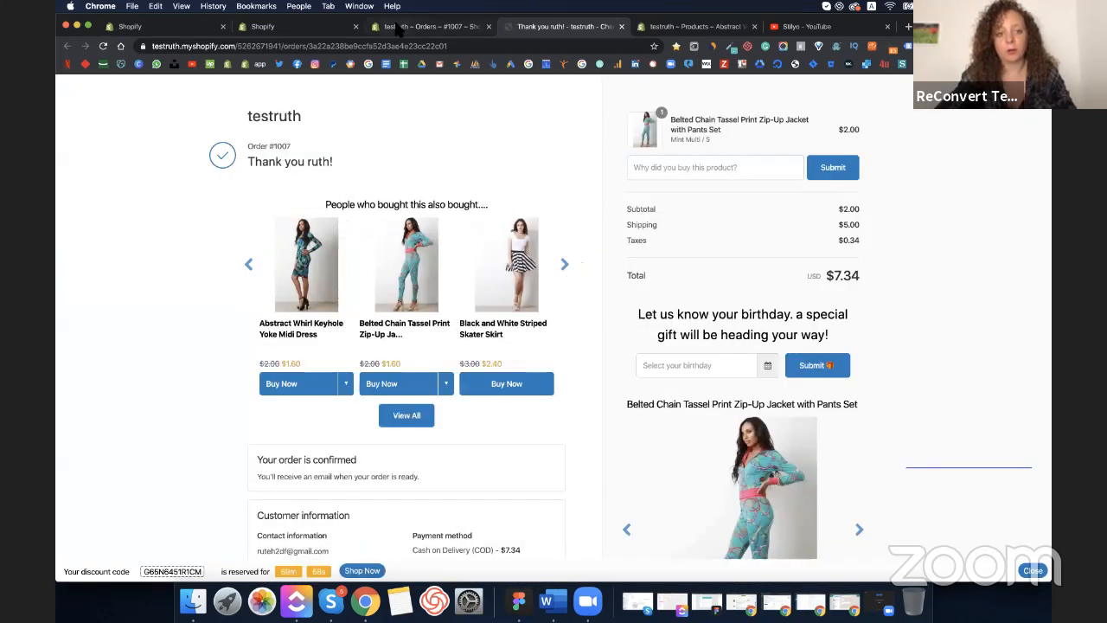
click(424, 26)
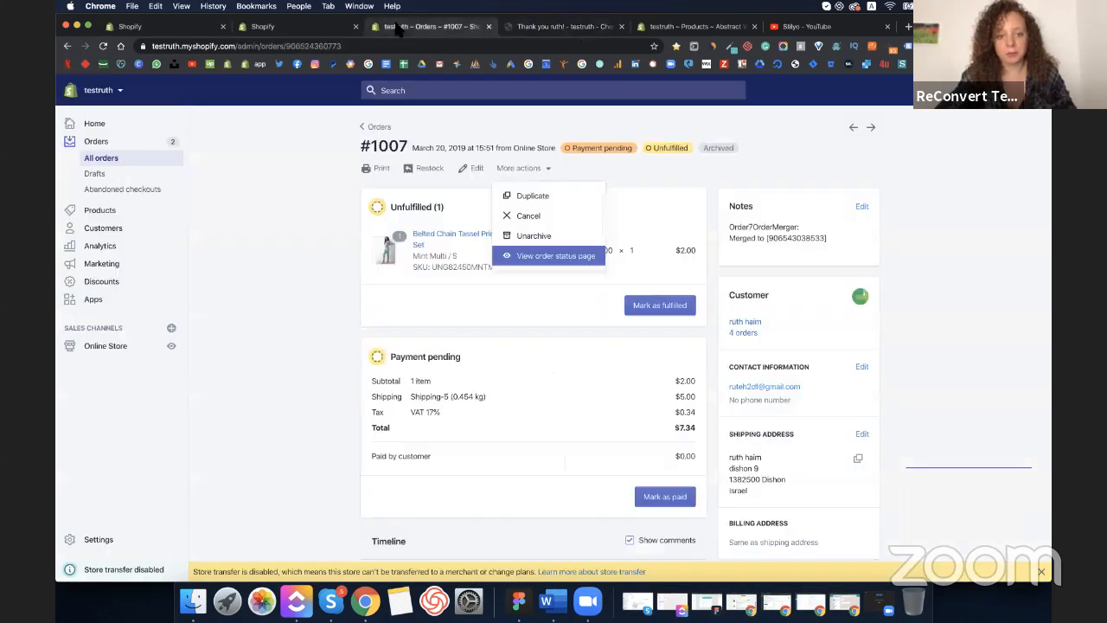
- Browse several orders from the Orders list, starting with the skirt-only order
click(377, 127)
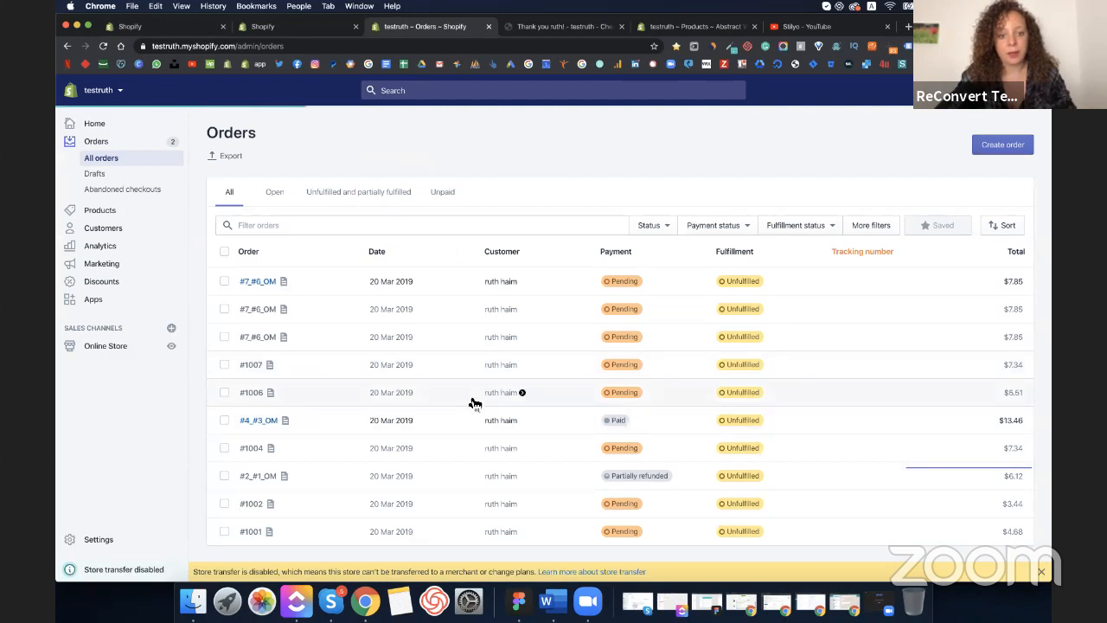
click(470, 398)
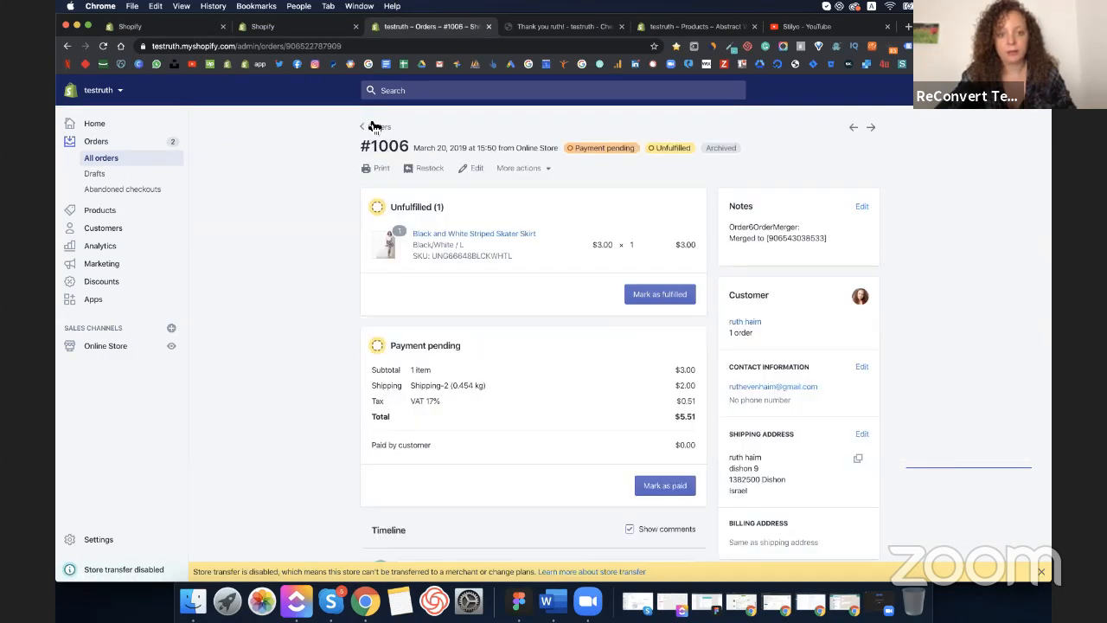
click(373, 128)
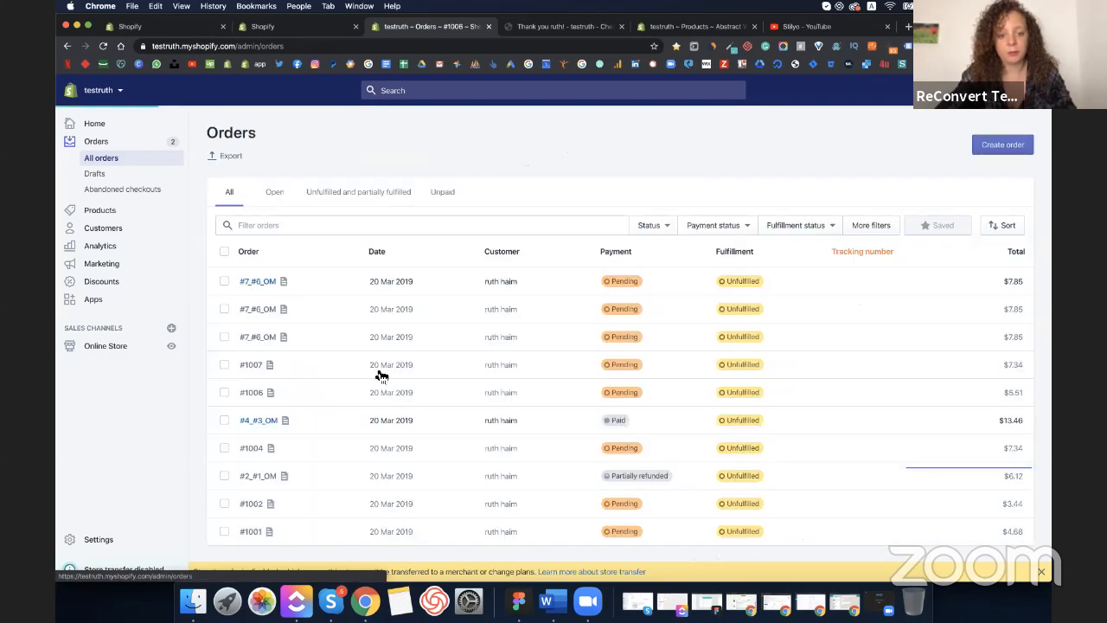
click(375, 447)
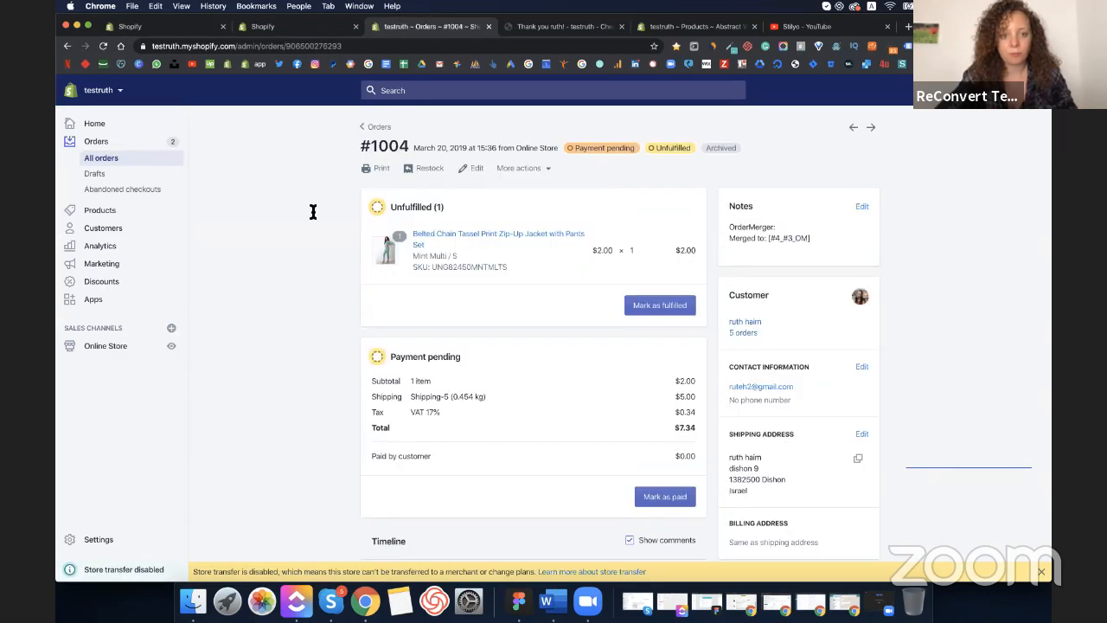
click(375, 126)
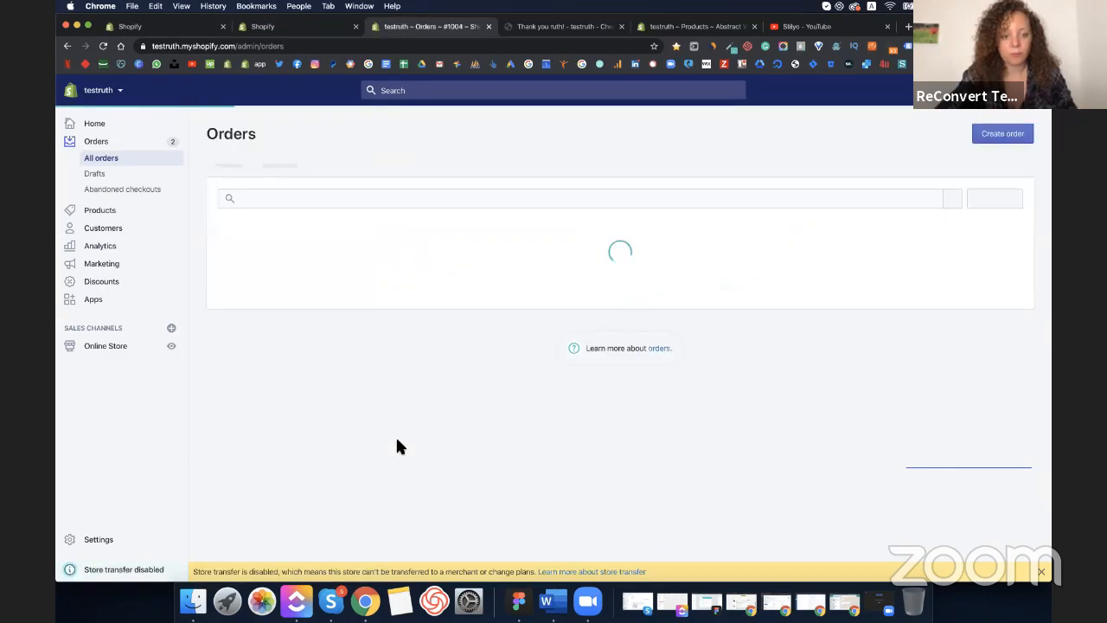
click(407, 456)
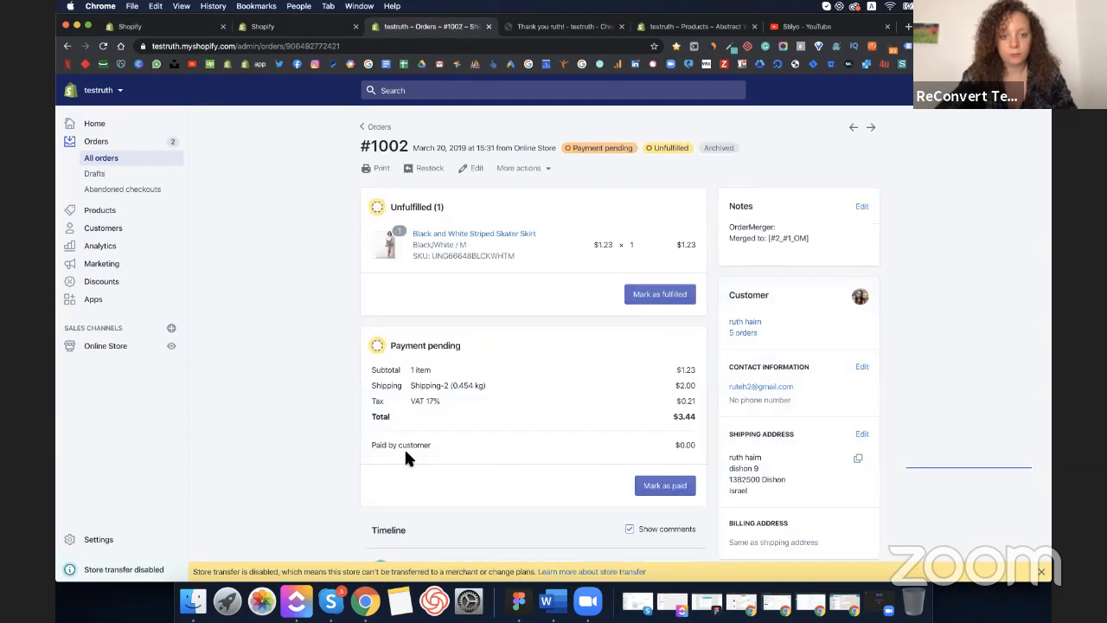
- Open order #1001 and show its extra actions
click(377, 126)
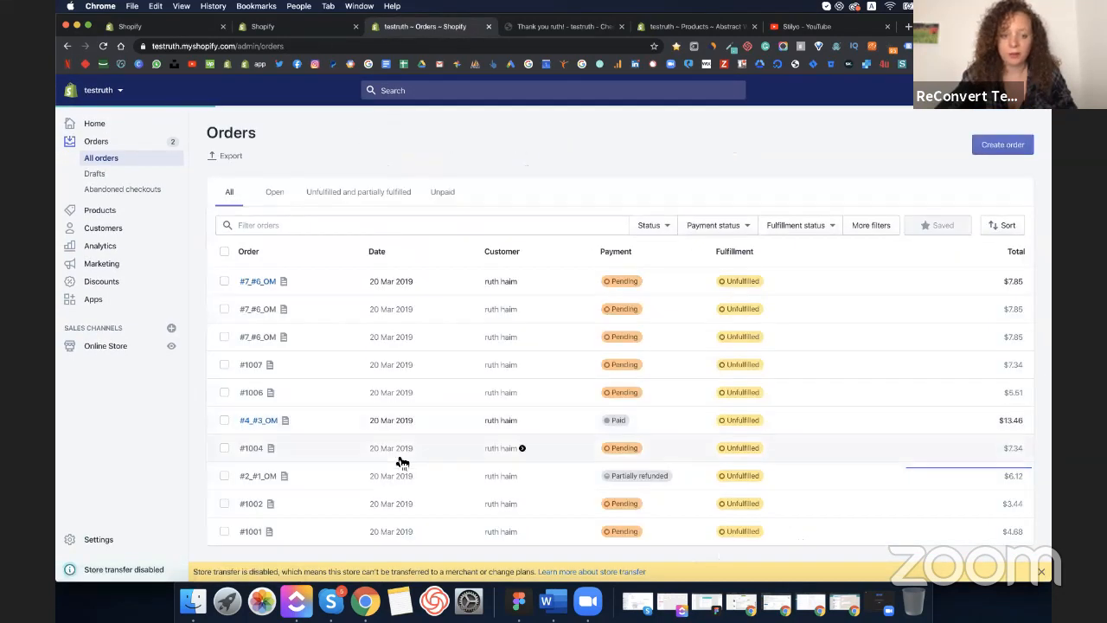
click(387, 525)
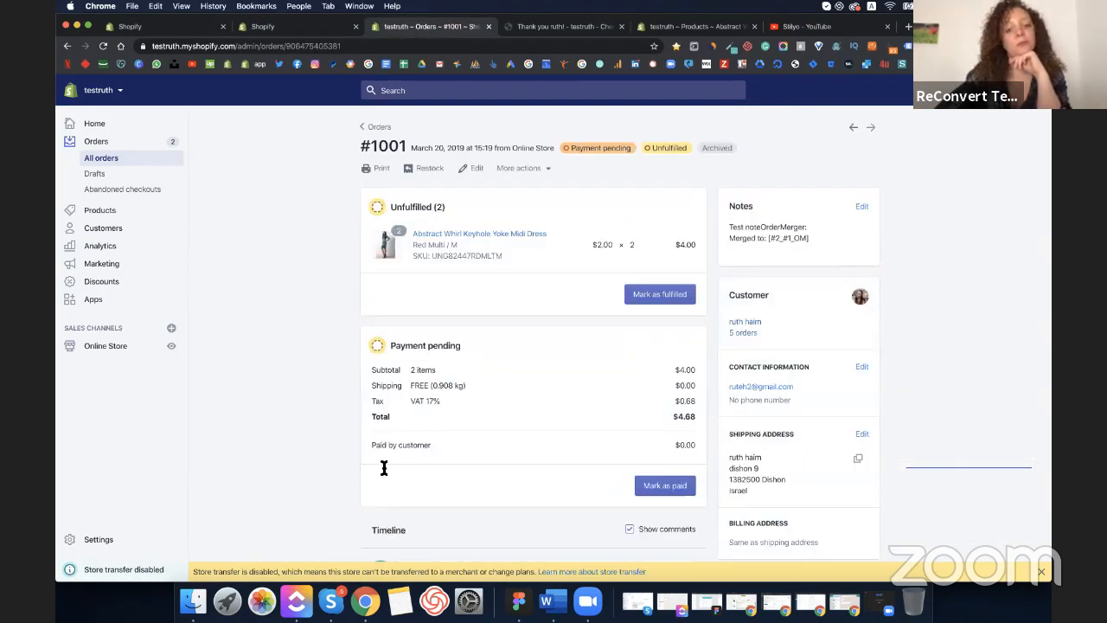
click(524, 168)
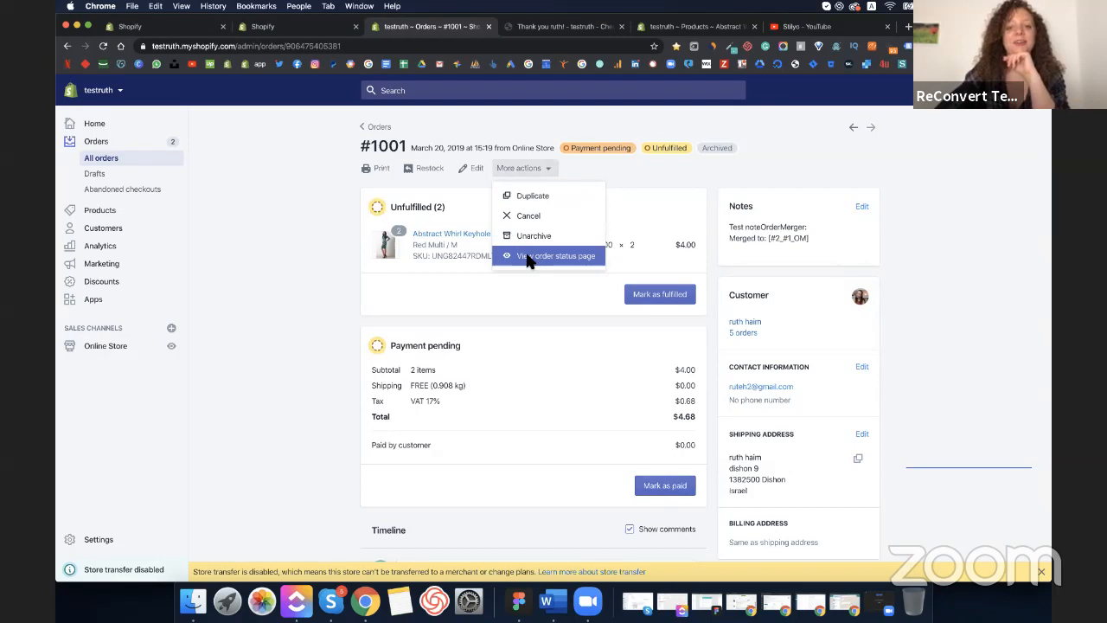
- View order #1001's status page, dismissing the one-time offer and notification prompt
click(528, 258)
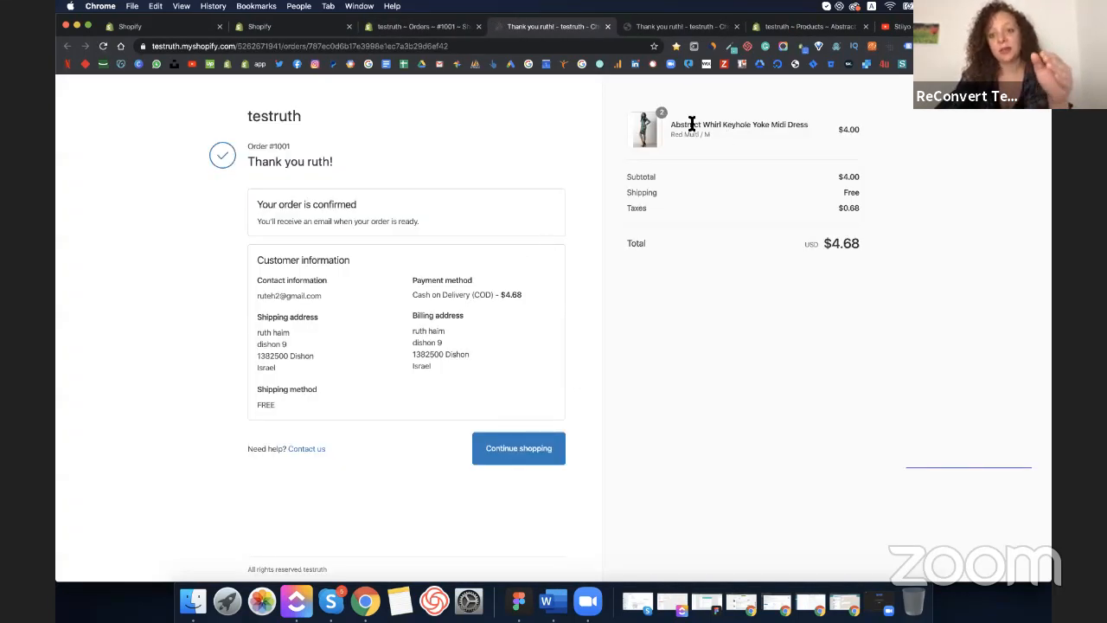
scroll(643, 152, down, 1)
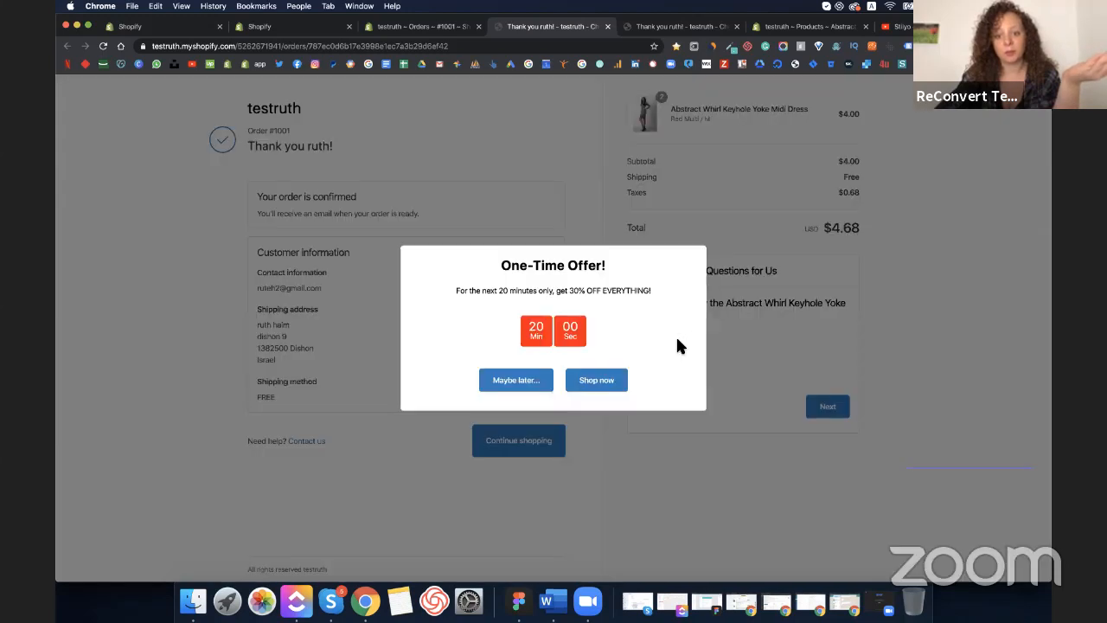
click(538, 384)
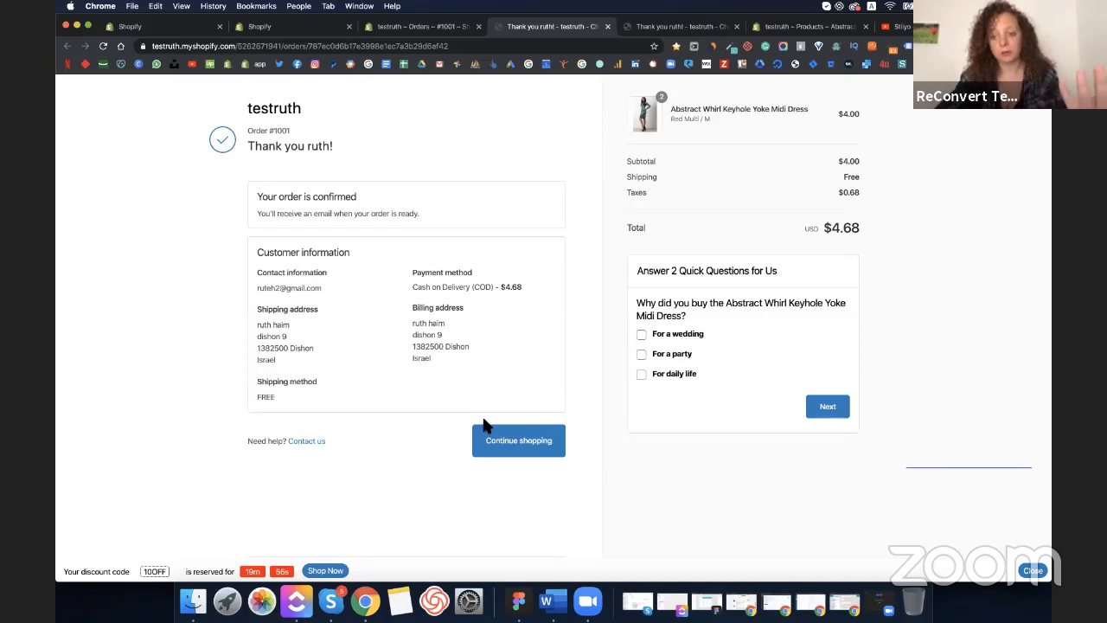
click(607, 138)
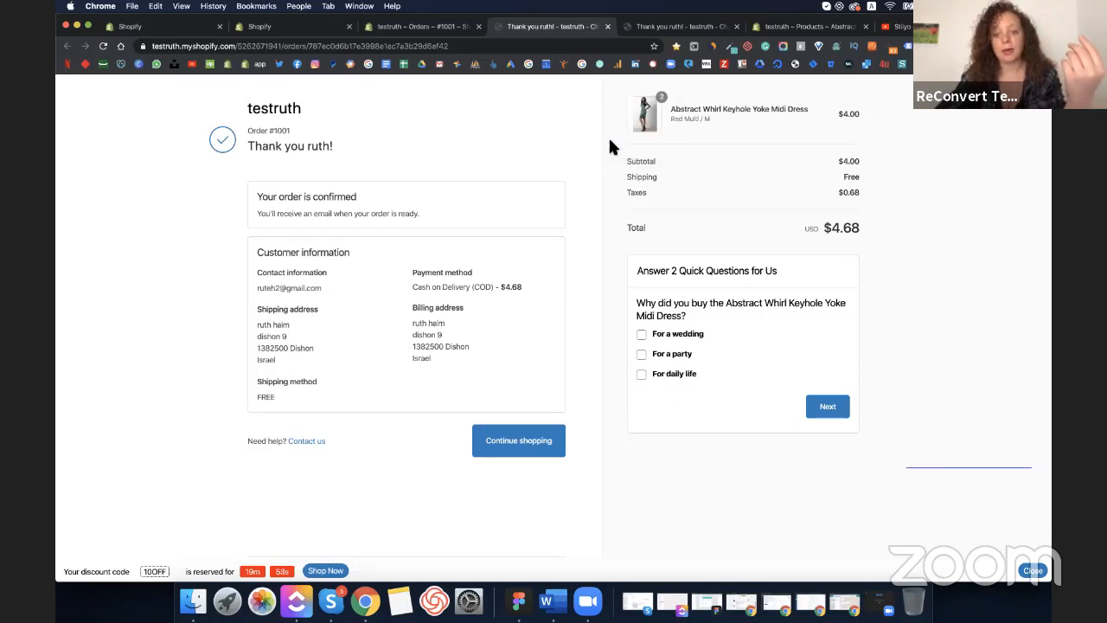
- Submit the survey with 'For a party' and 'My significant other', then return to ReConvert
click(641, 354)
click(823, 407)
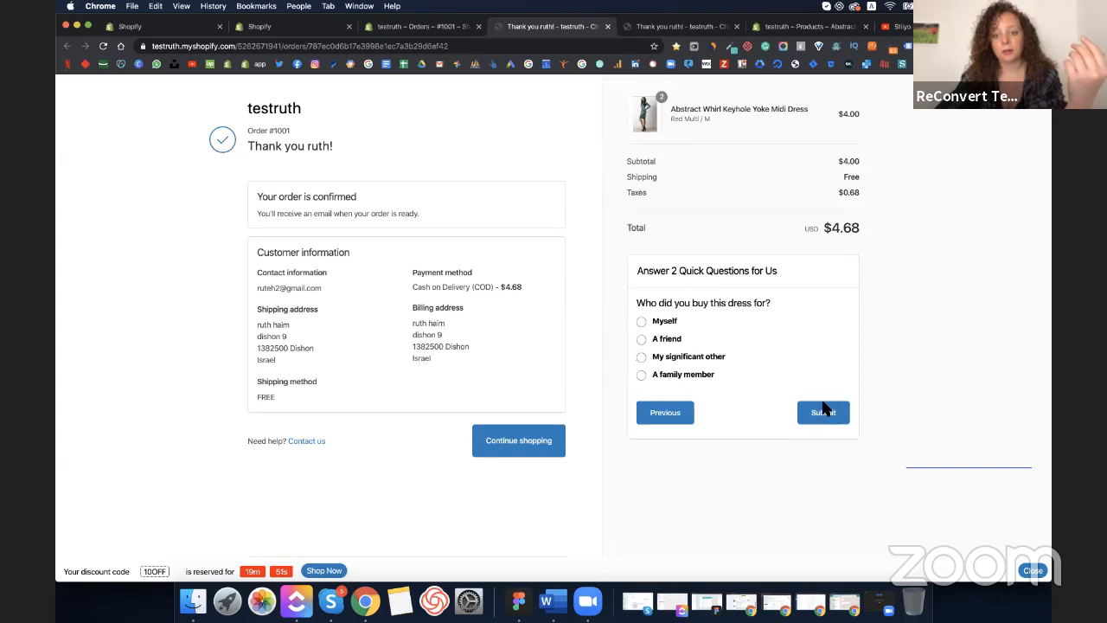
click(642, 357)
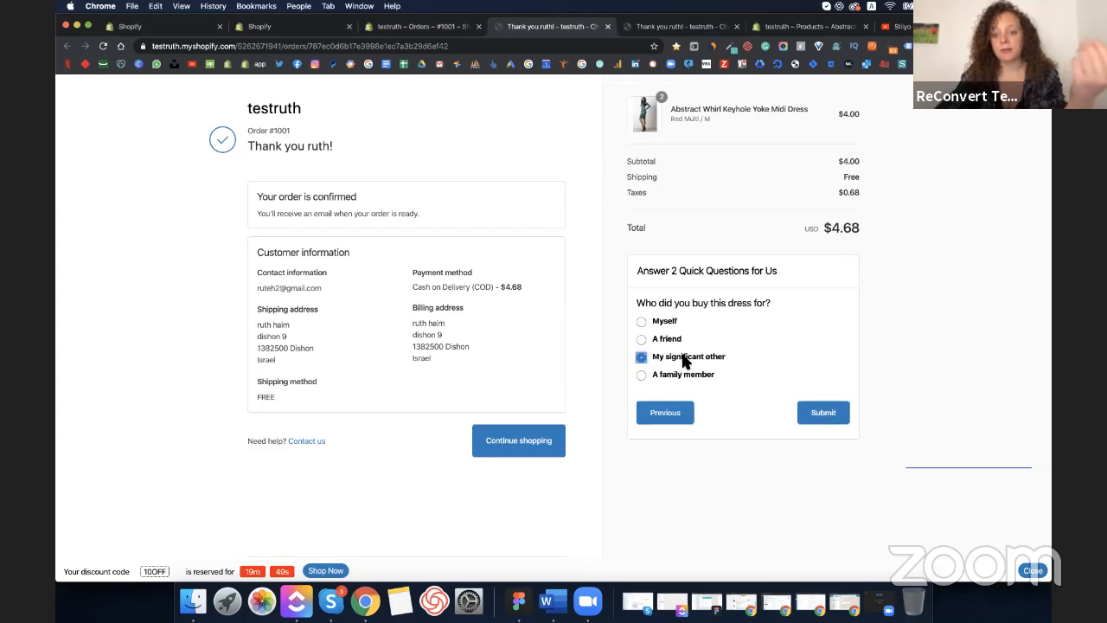
click(823, 414)
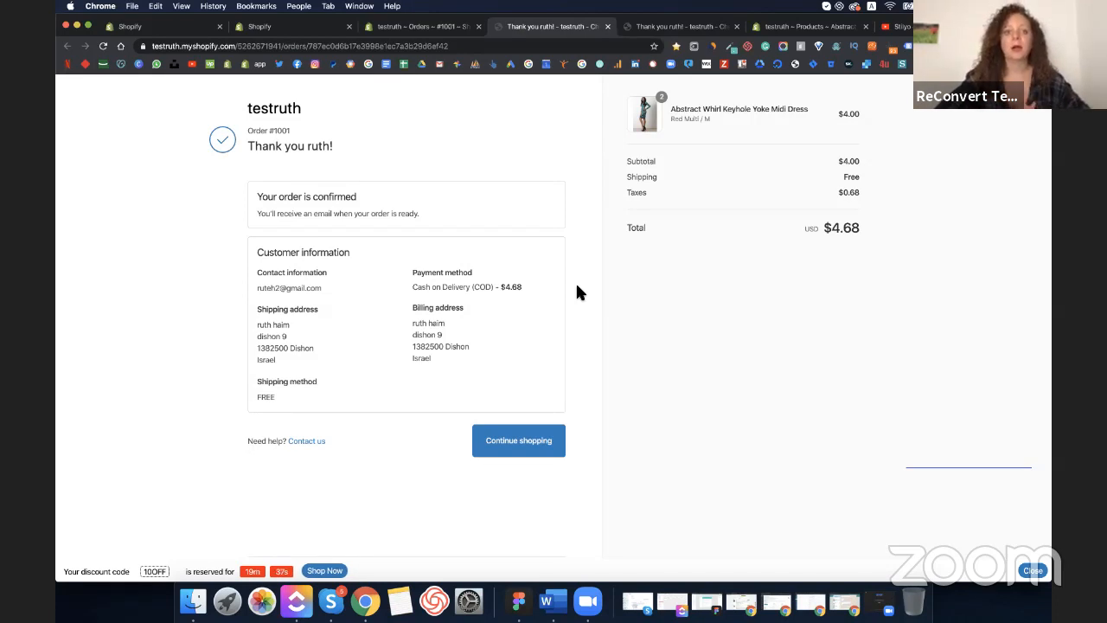
click(276, 27)
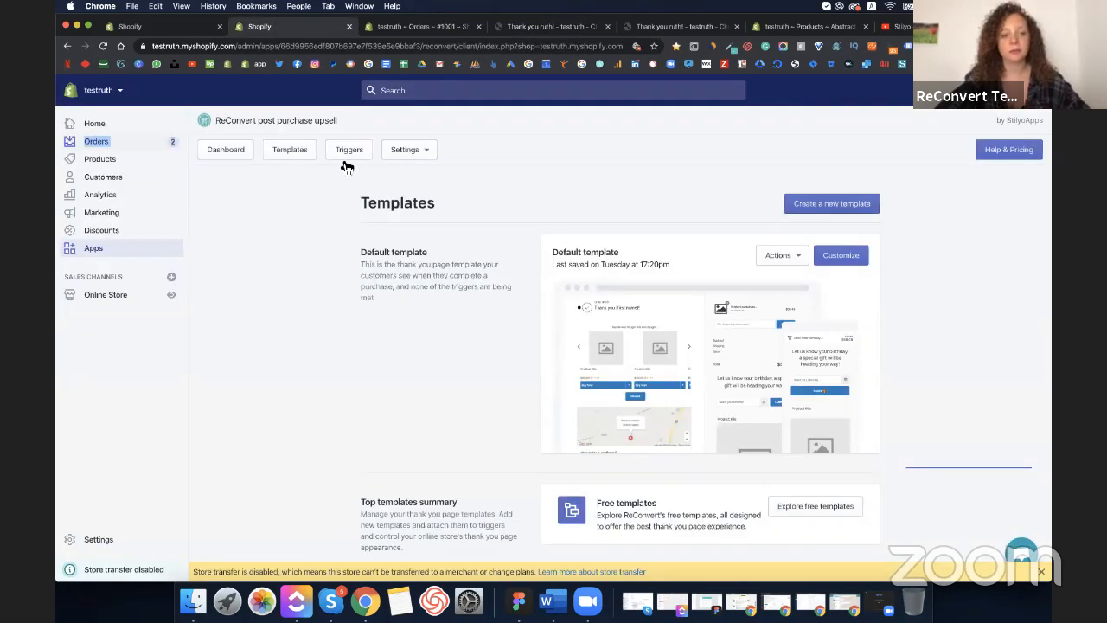
- From the Templates list, open the Abstract Whirl Keyhole Yoke Midi Dress template for customizing
click(302, 149)
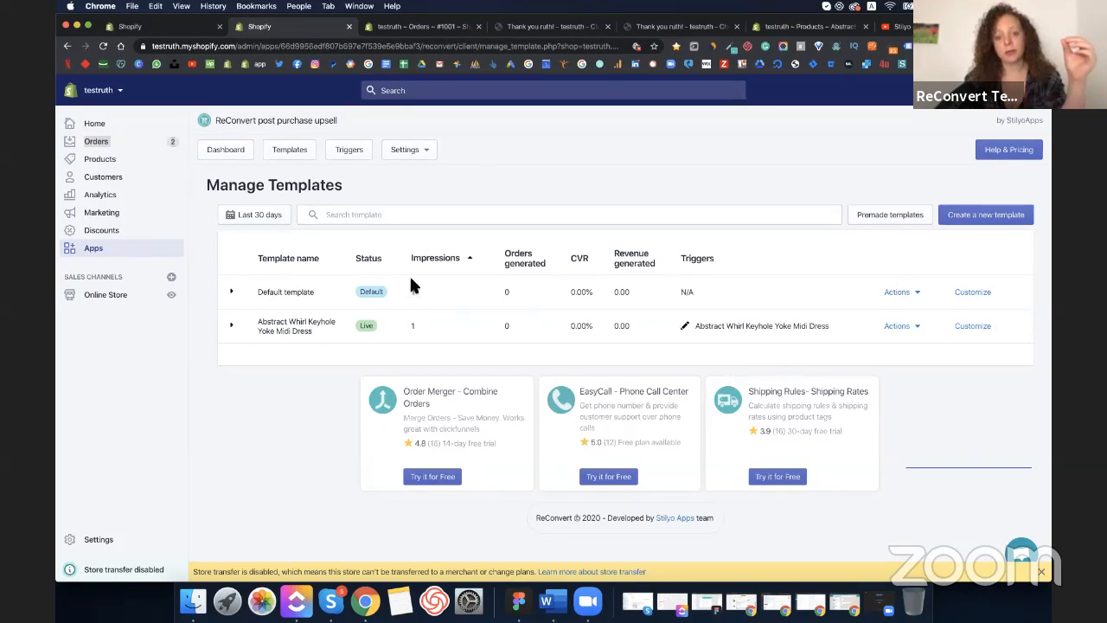
drag(412, 279, 414, 324)
click(416, 324)
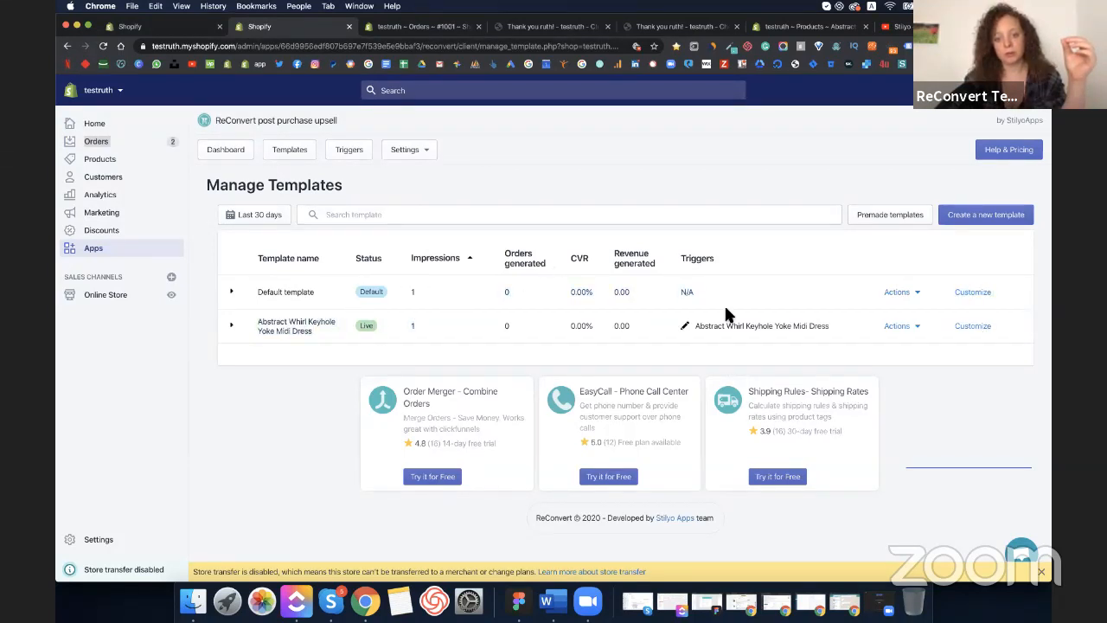
click(971, 334)
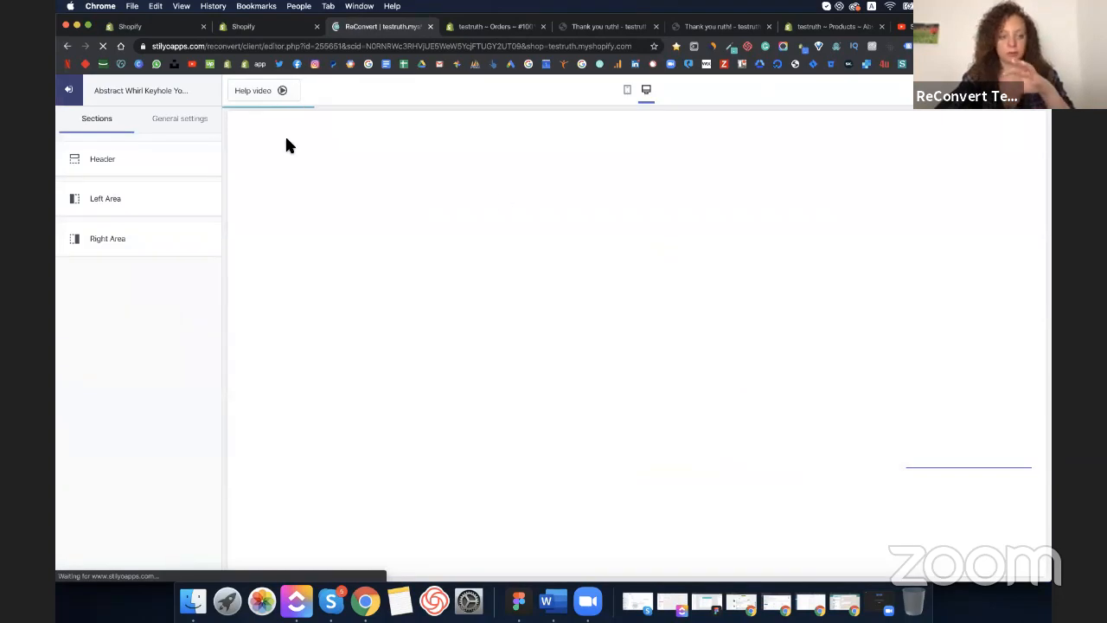
- Replace the ring with the Quilted Nylon Faux Fur Cuff Lace Up snow boots as featured upsell product
click(427, 254)
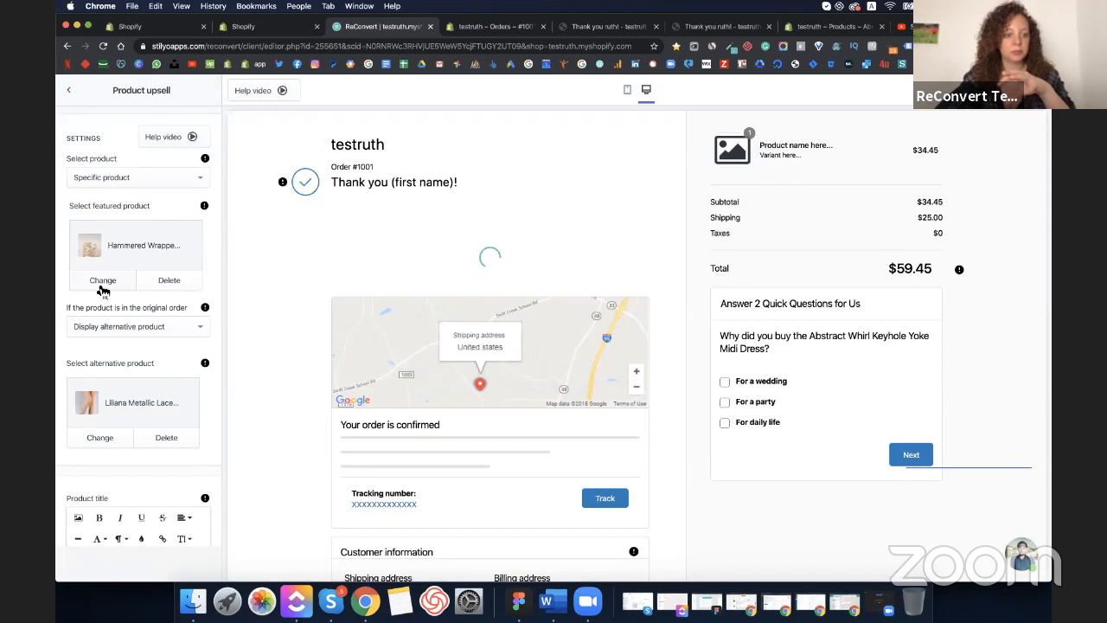
click(99, 280)
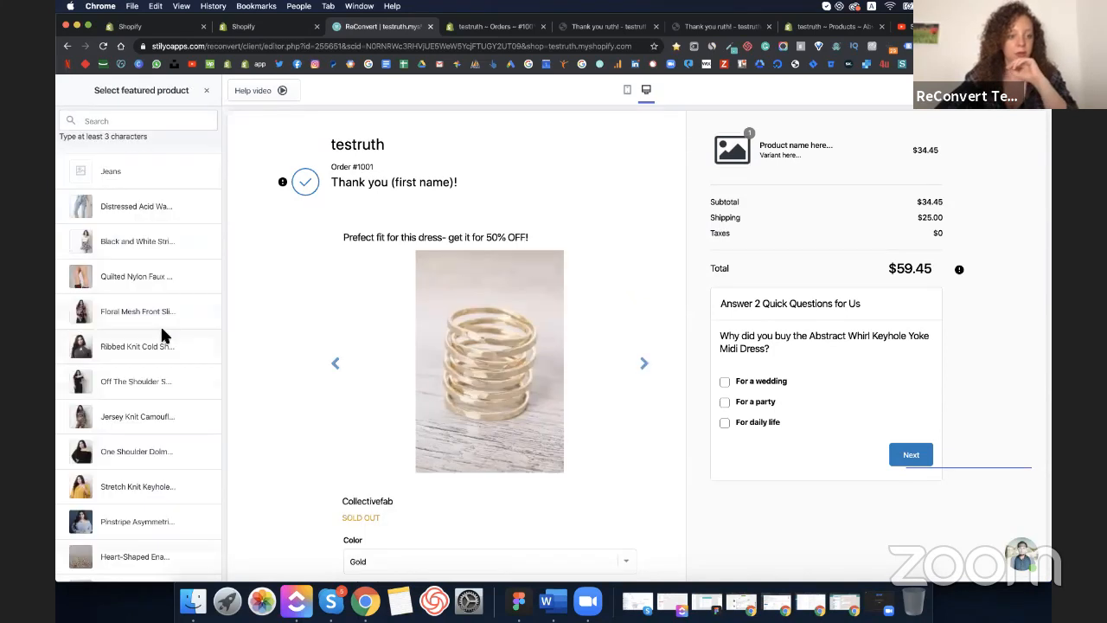
click(139, 285)
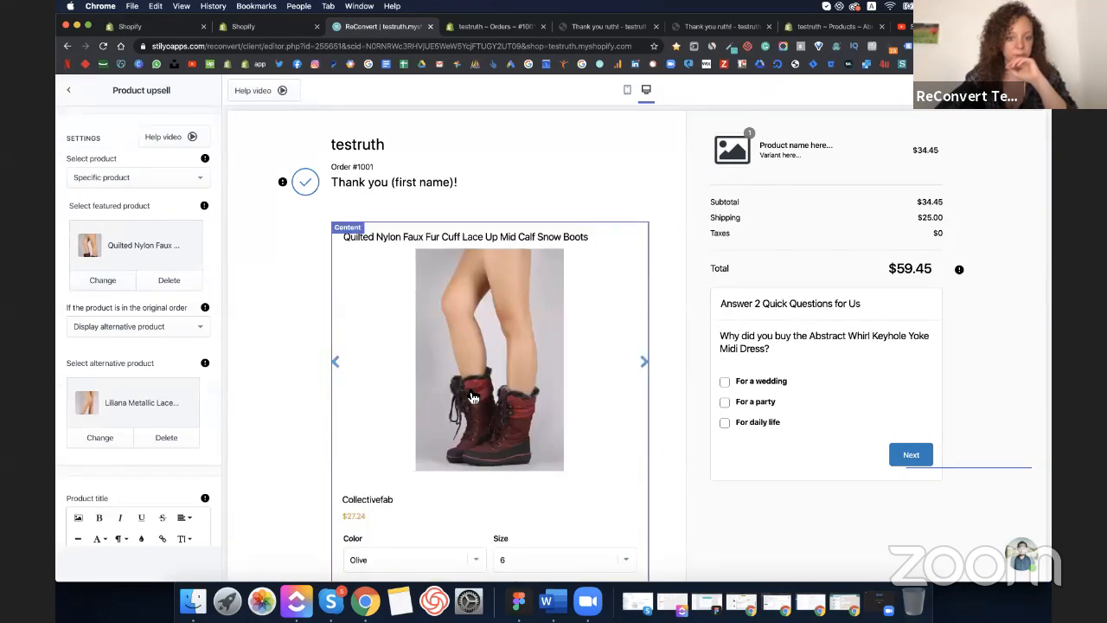
scroll(472, 398, down, 3)
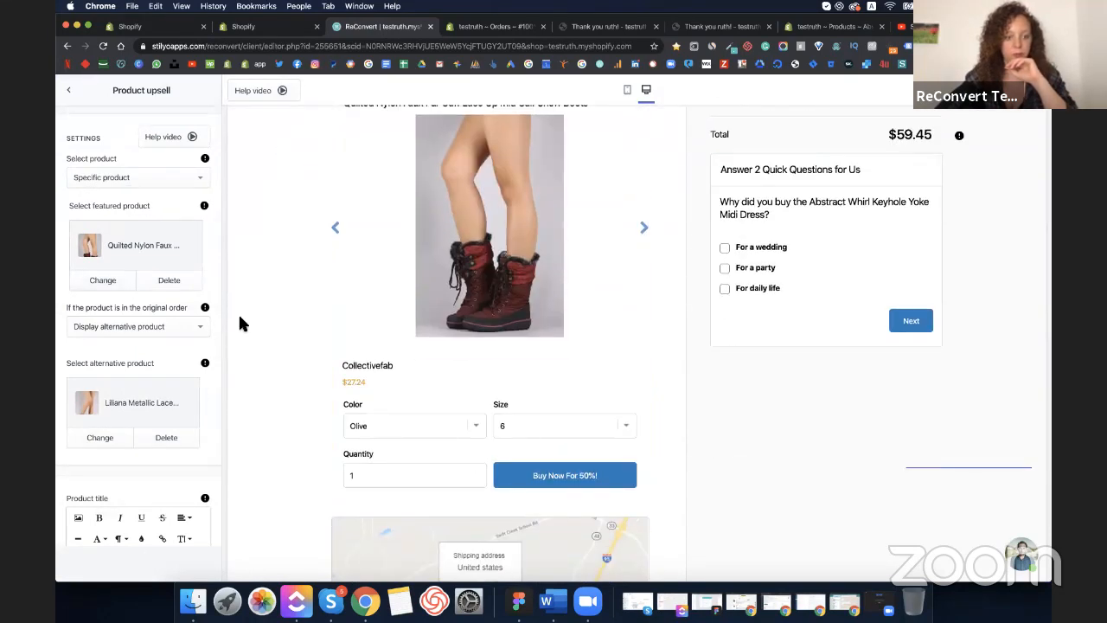
click(596, 27)
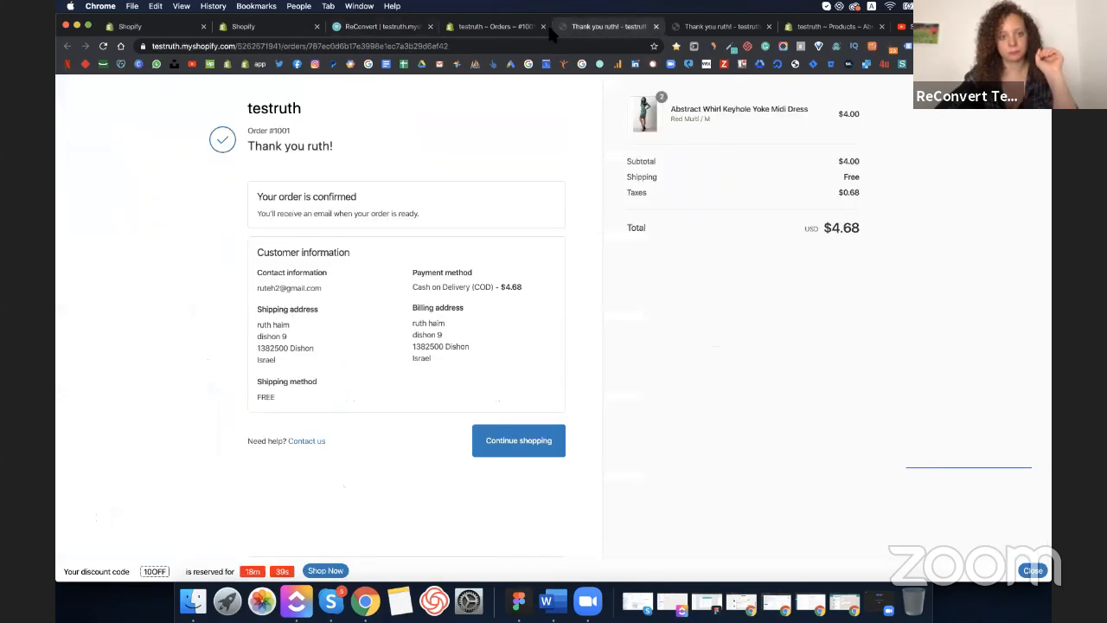
- Reload the order status page, dismiss the one-time offer pop-up, and advance through the boot images
click(103, 46)
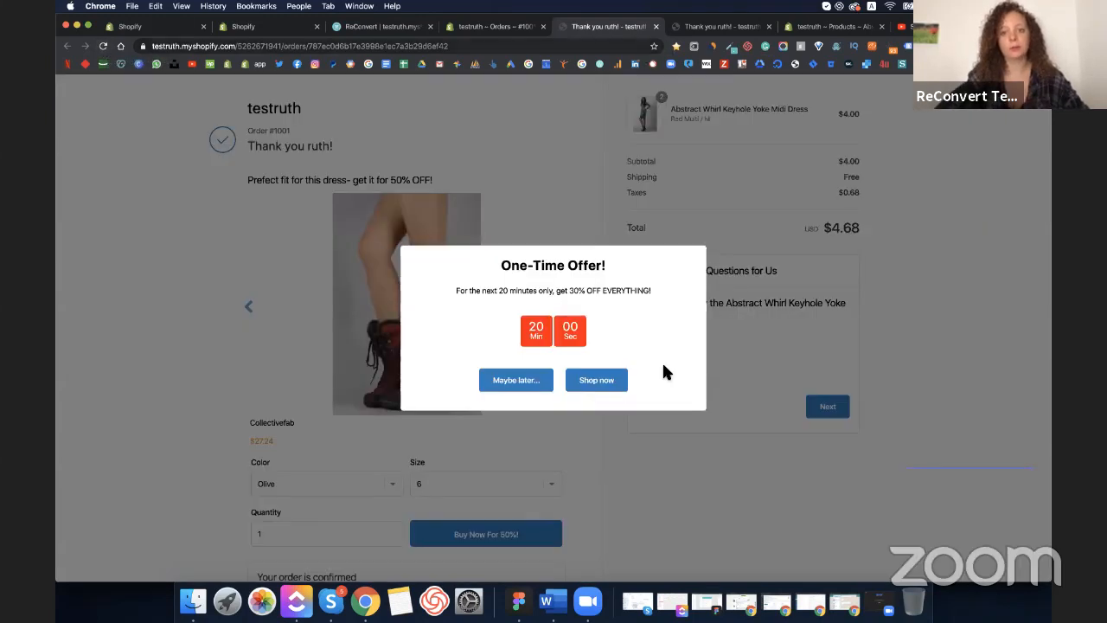
click(526, 378)
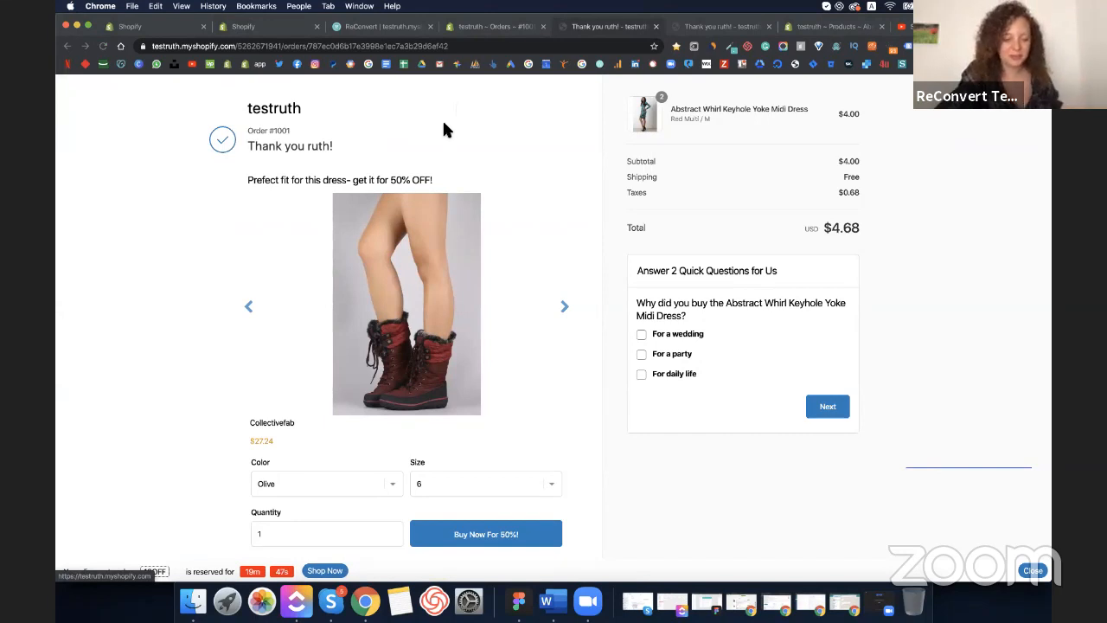
click(562, 311)
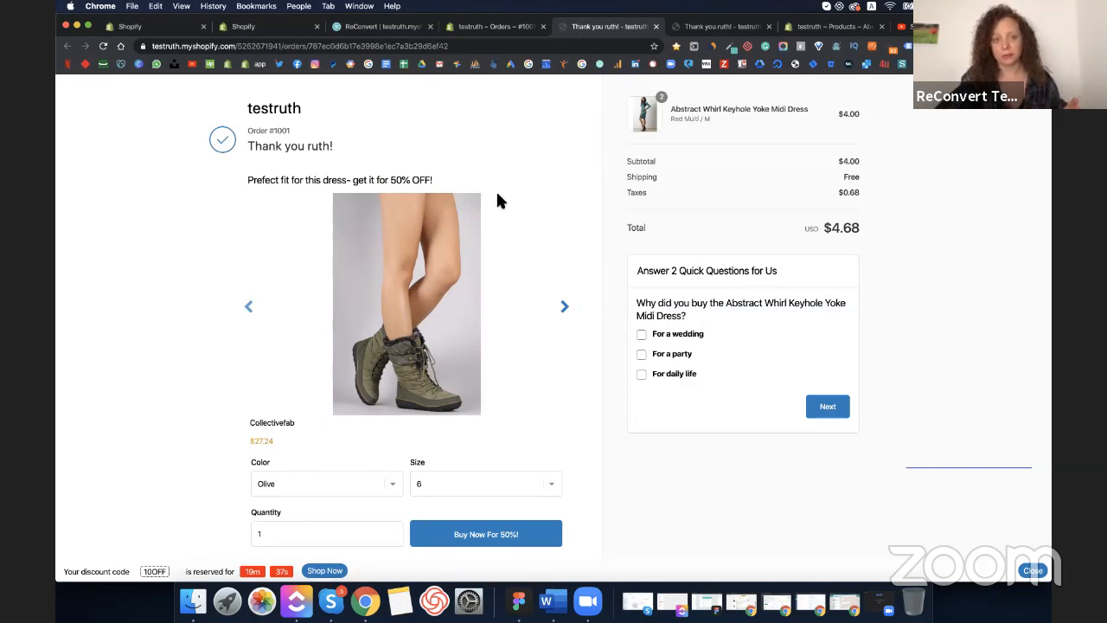
click(565, 308)
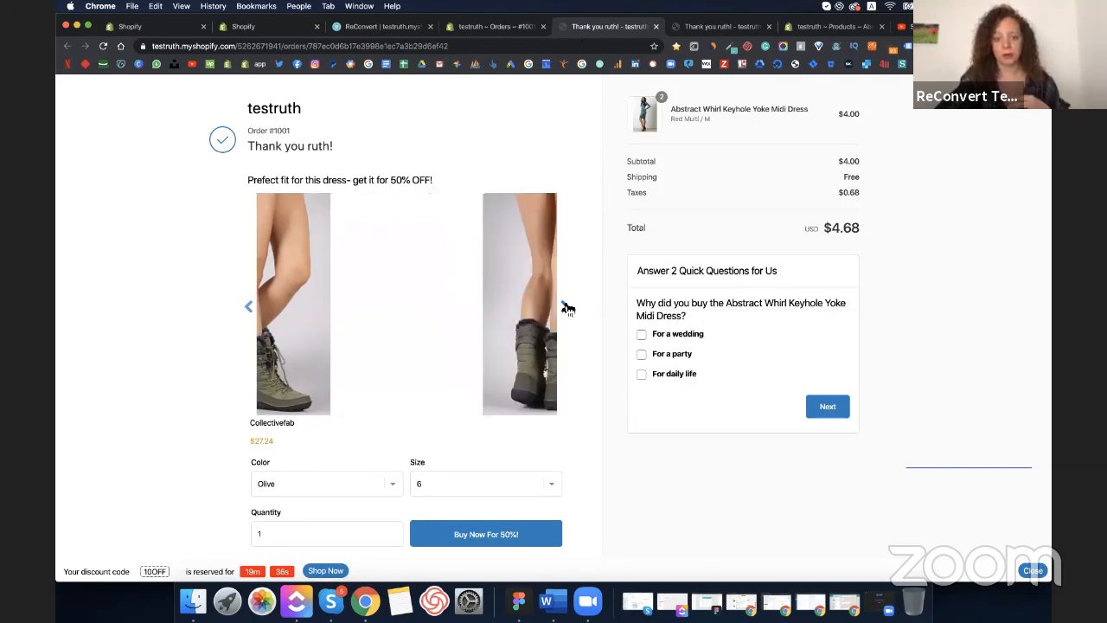
click(566, 307)
click(566, 307)
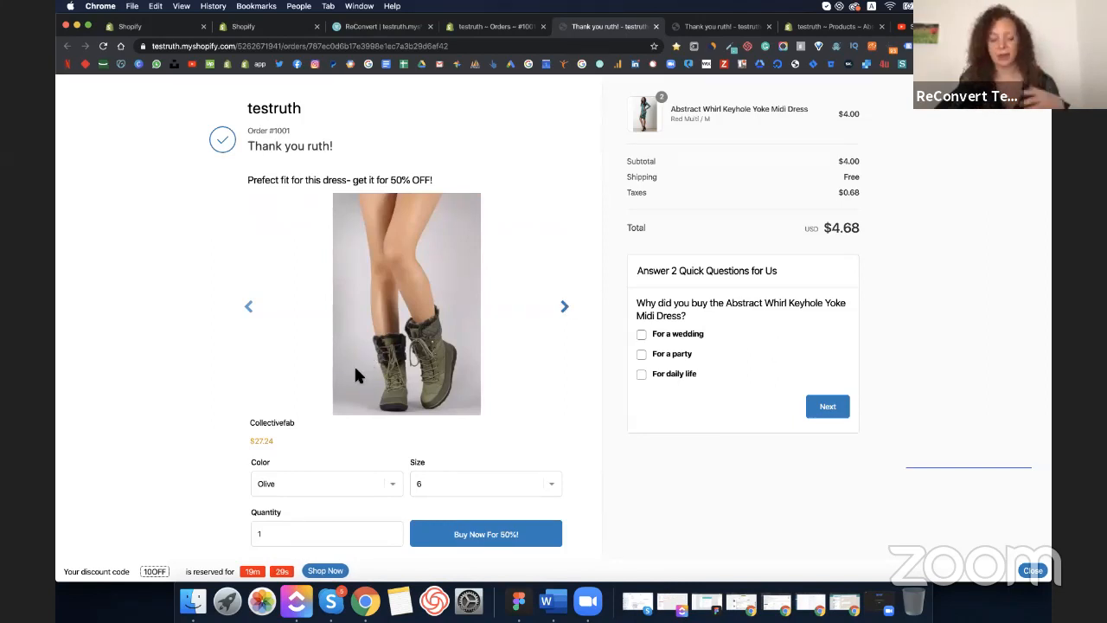
- Step back one boot image, then forward again in the upsell carousel
click(250, 307)
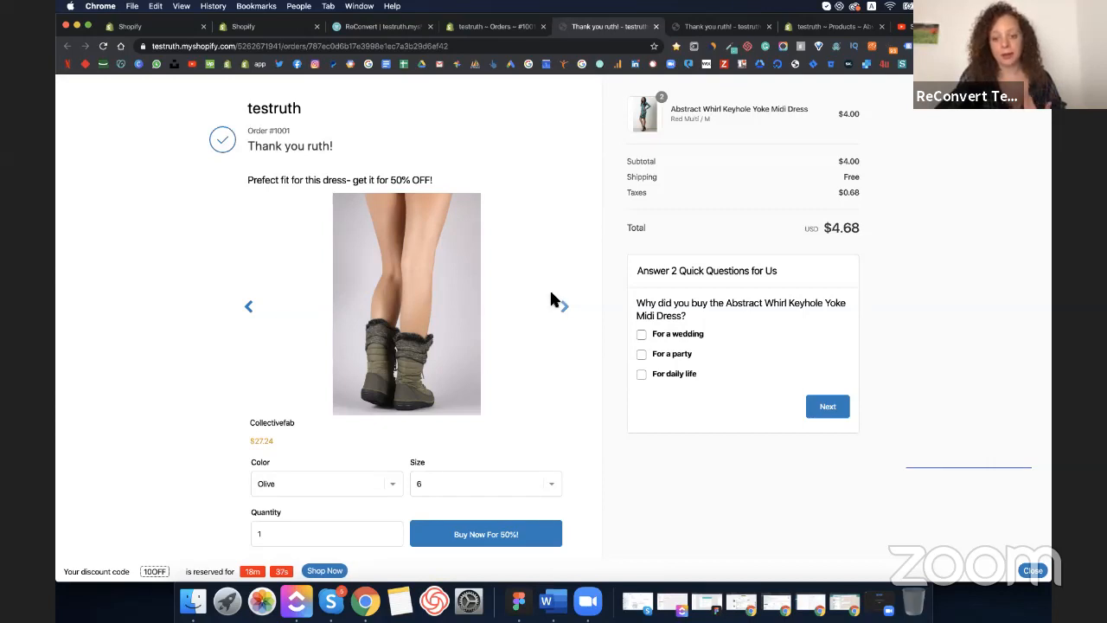
click(565, 307)
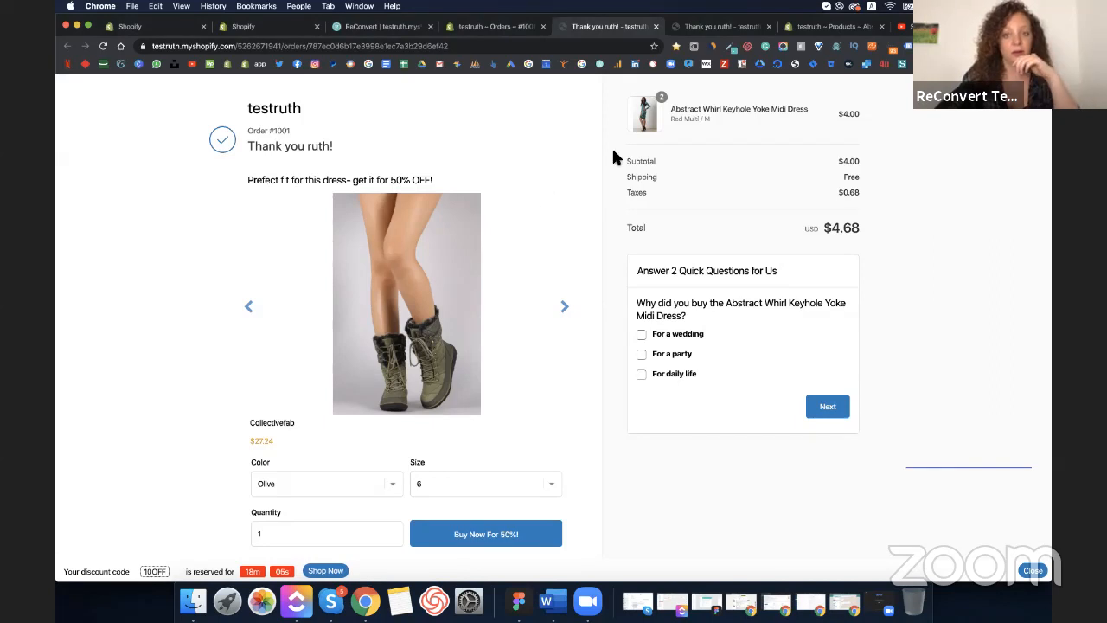
- Leave the template editor for the Triggers page and close the review request pop-up
click(472, 27)
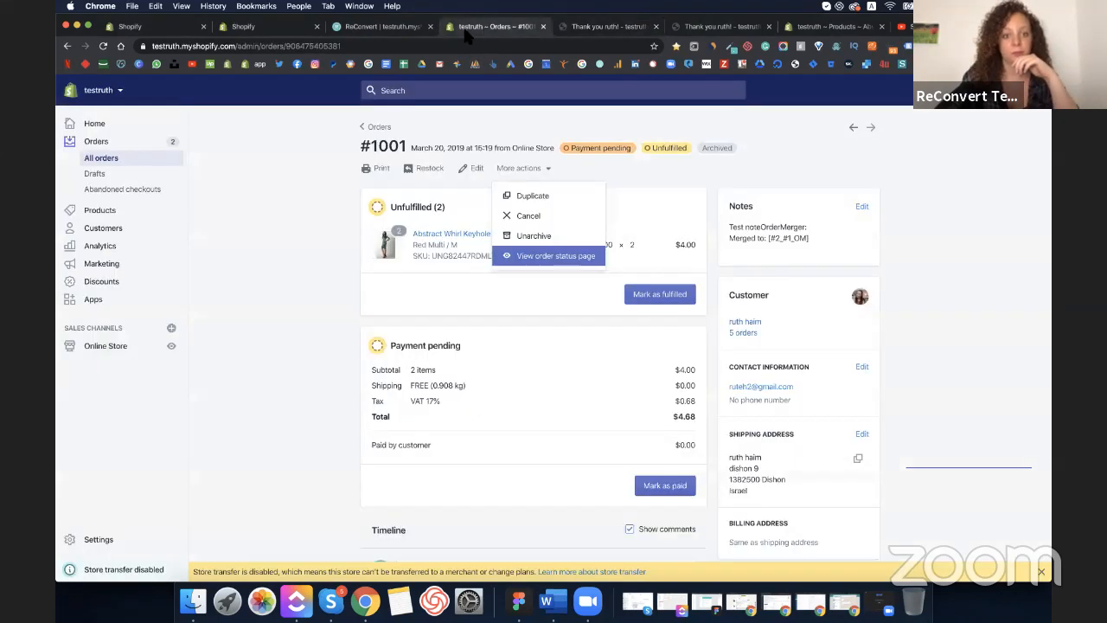
click(405, 28)
click(72, 102)
click(72, 102)
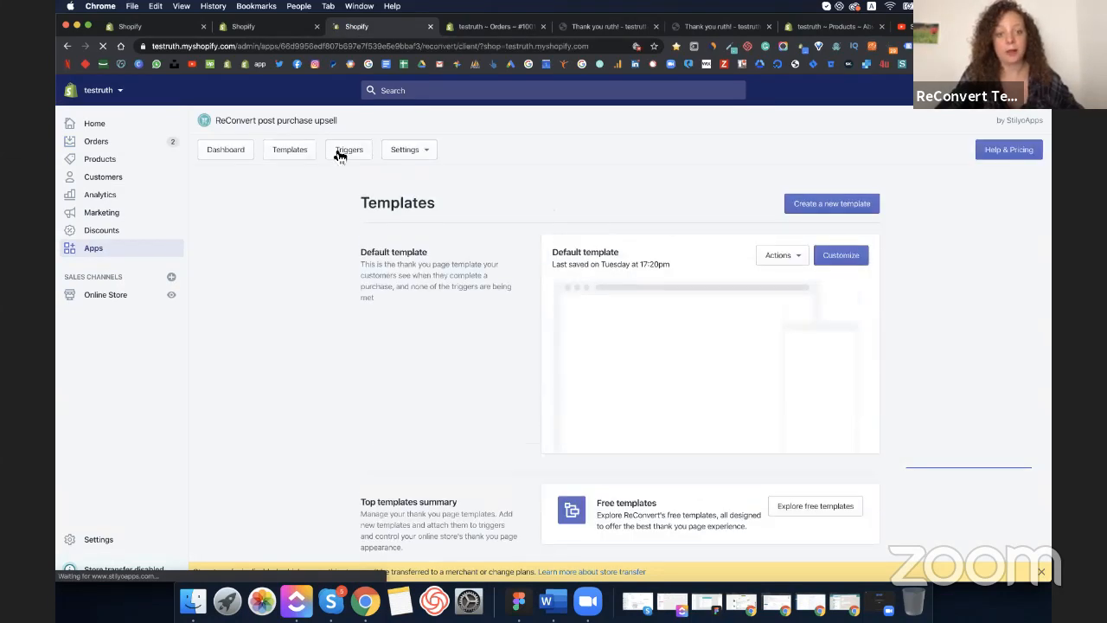
click(339, 152)
click(846, 207)
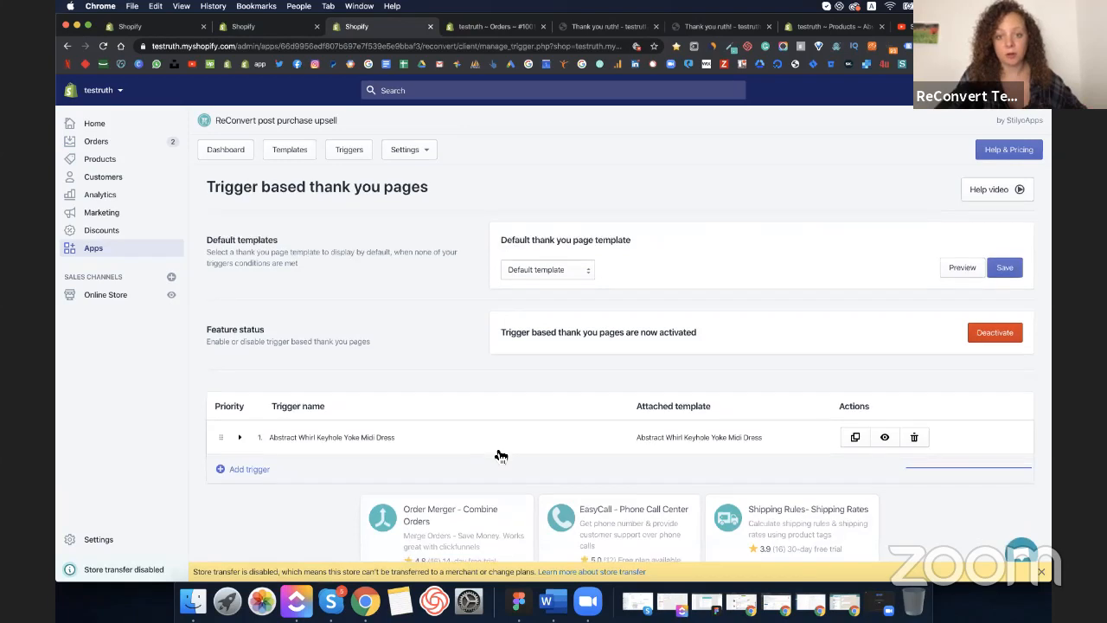
scroll(496, 454, down, 2)
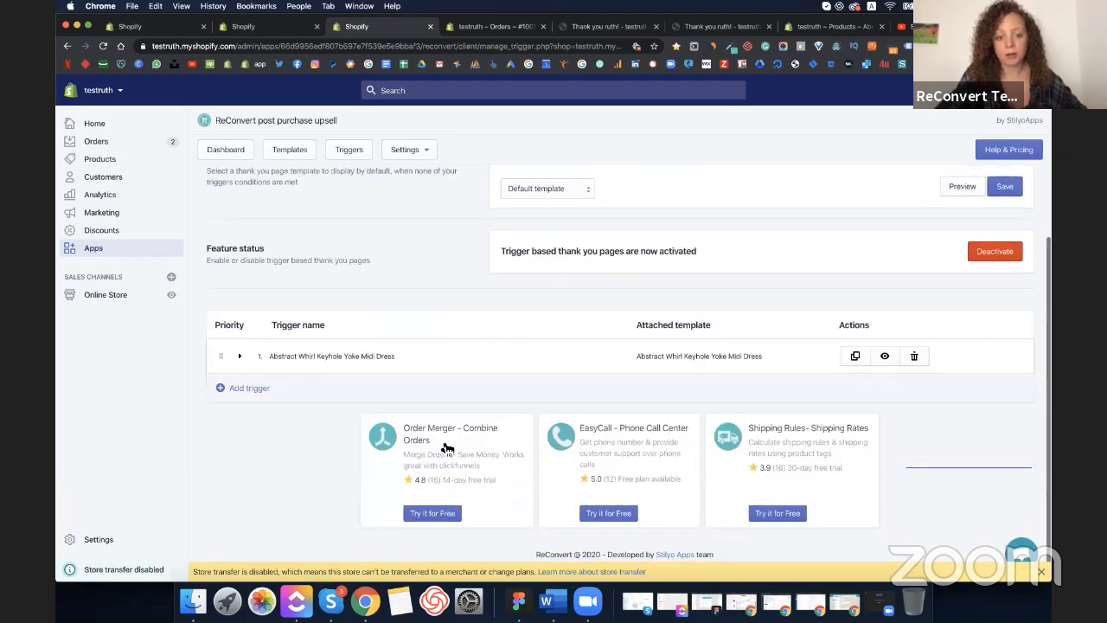
- Add a new trigger, attached to the Default template
click(320, 401)
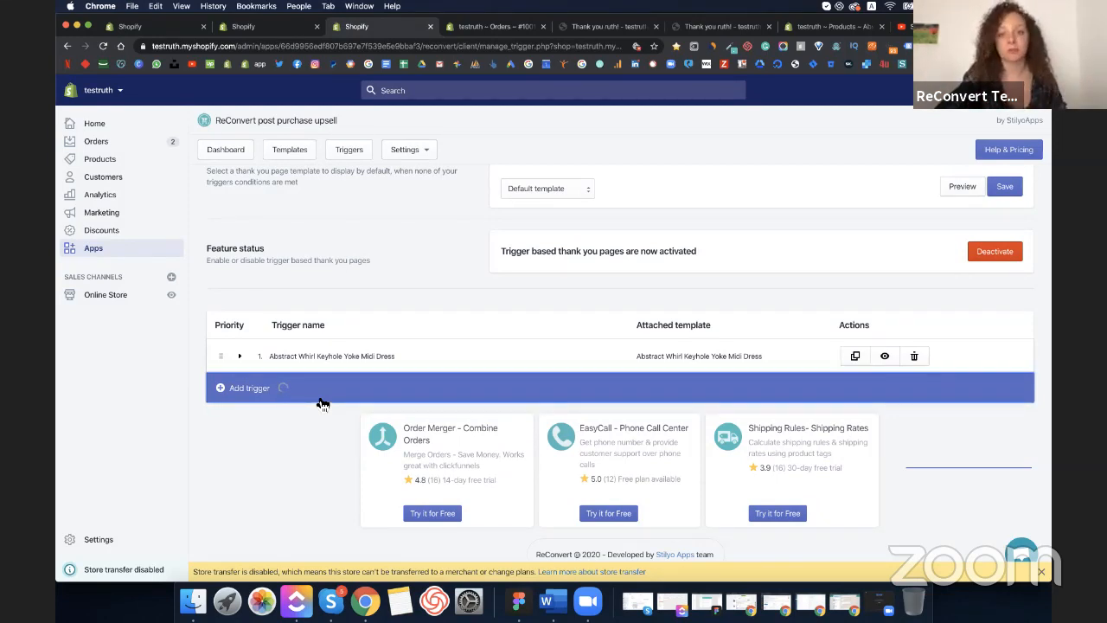
scroll(322, 403, down, 5)
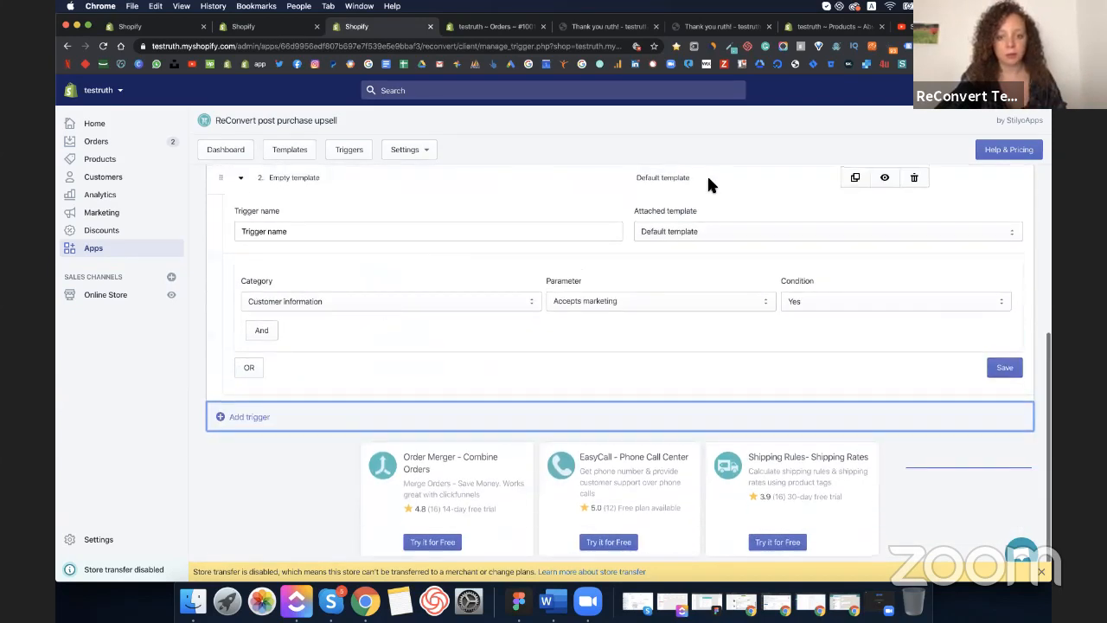
click(682, 234)
- Set the trigger condition to Order details, Order value, Is, searching 'va' for the parameter
click(447, 299)
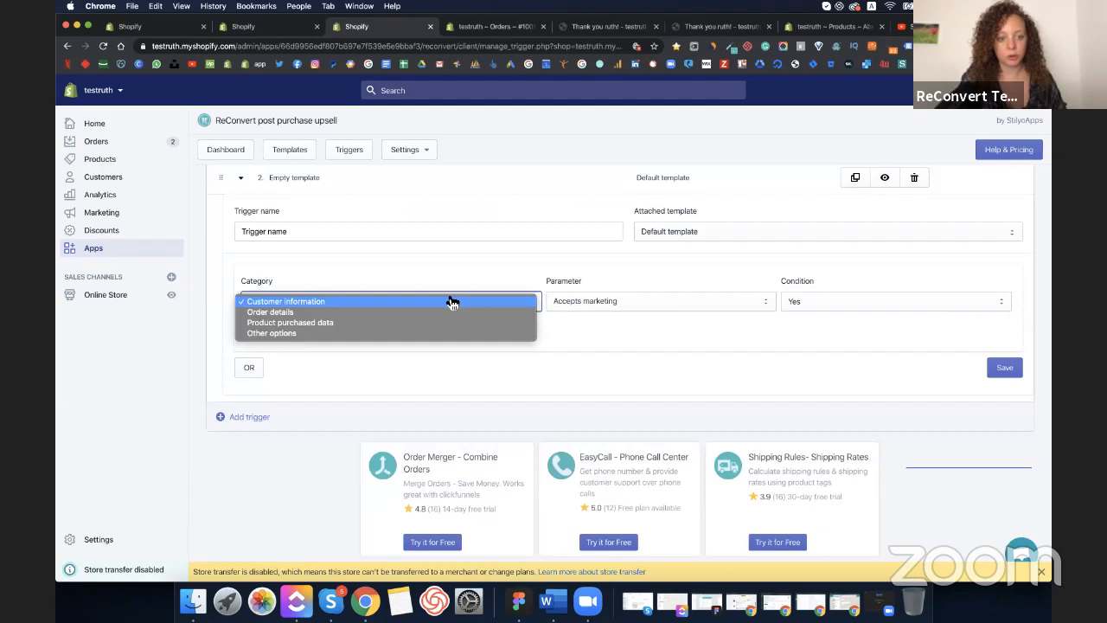
click(360, 312)
click(670, 310)
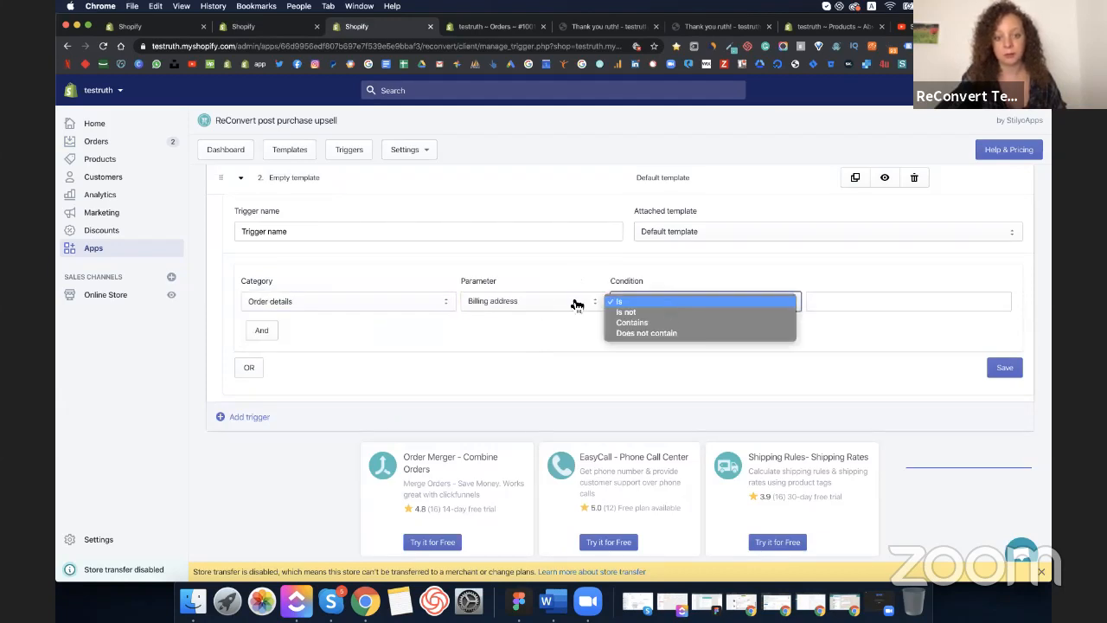
click(531, 302)
click(508, 305)
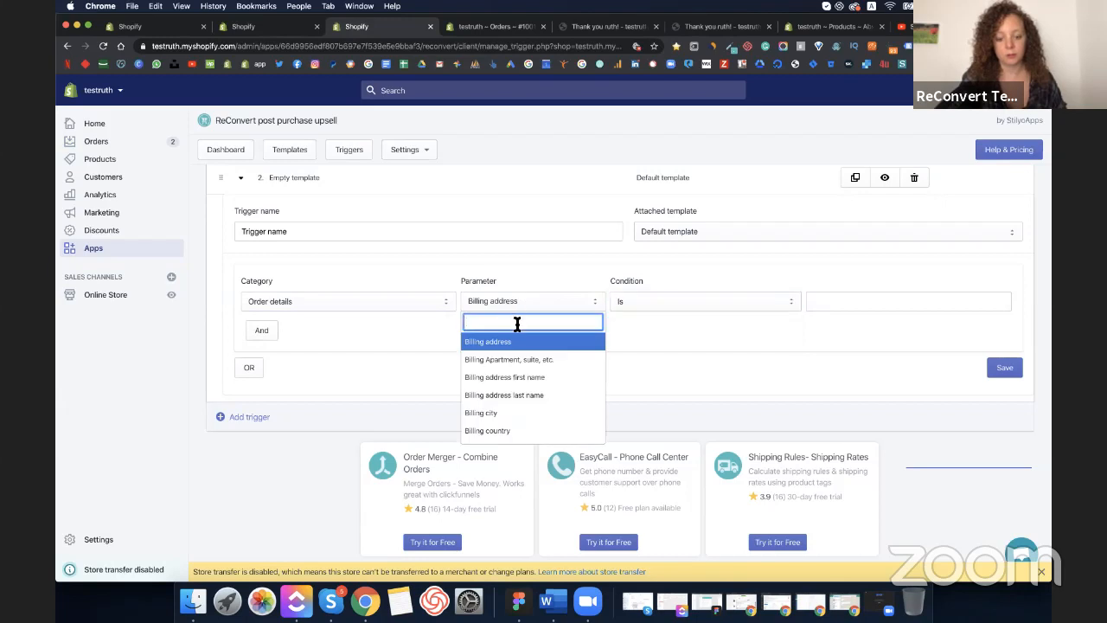
text(va)
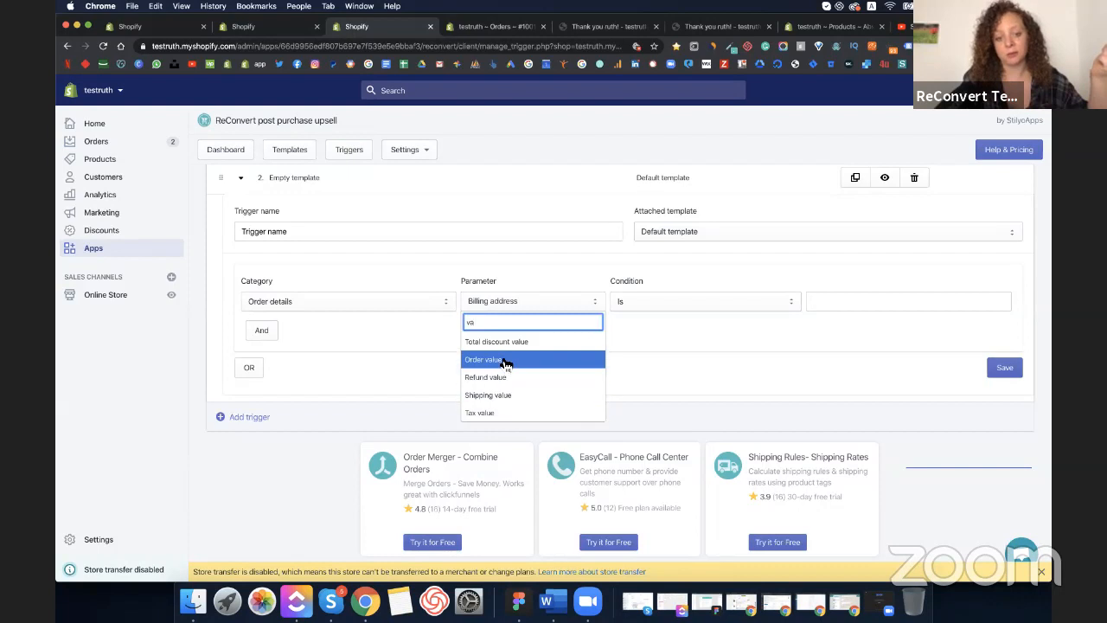
click(506, 360)
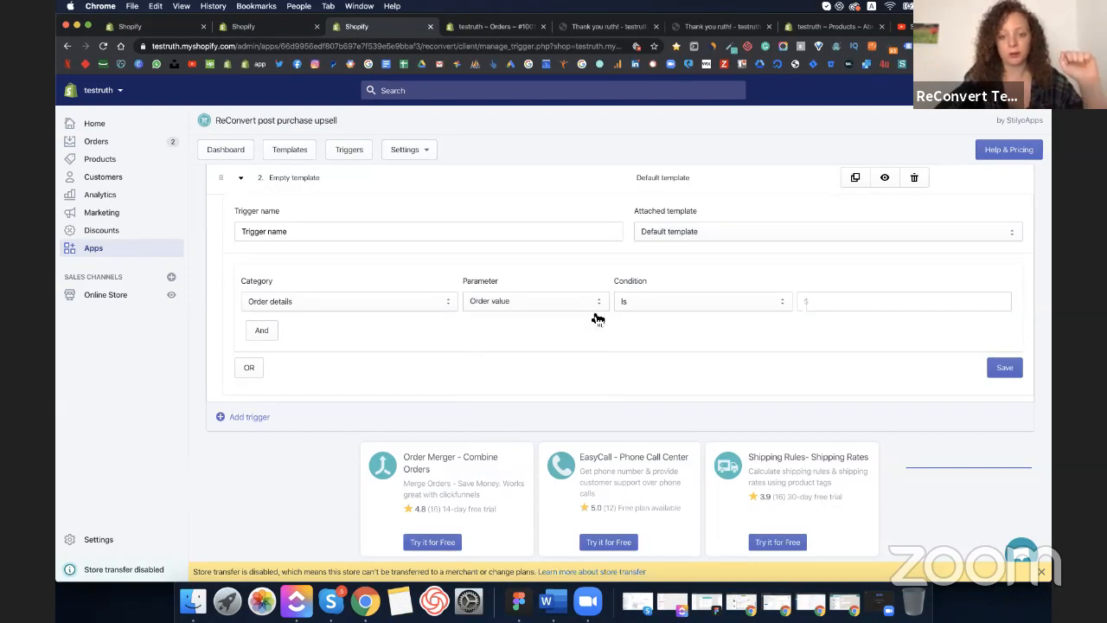
- Keep the comparison on Is, then change the category to Customer information (Accepts marketing, Yes)
click(697, 304)
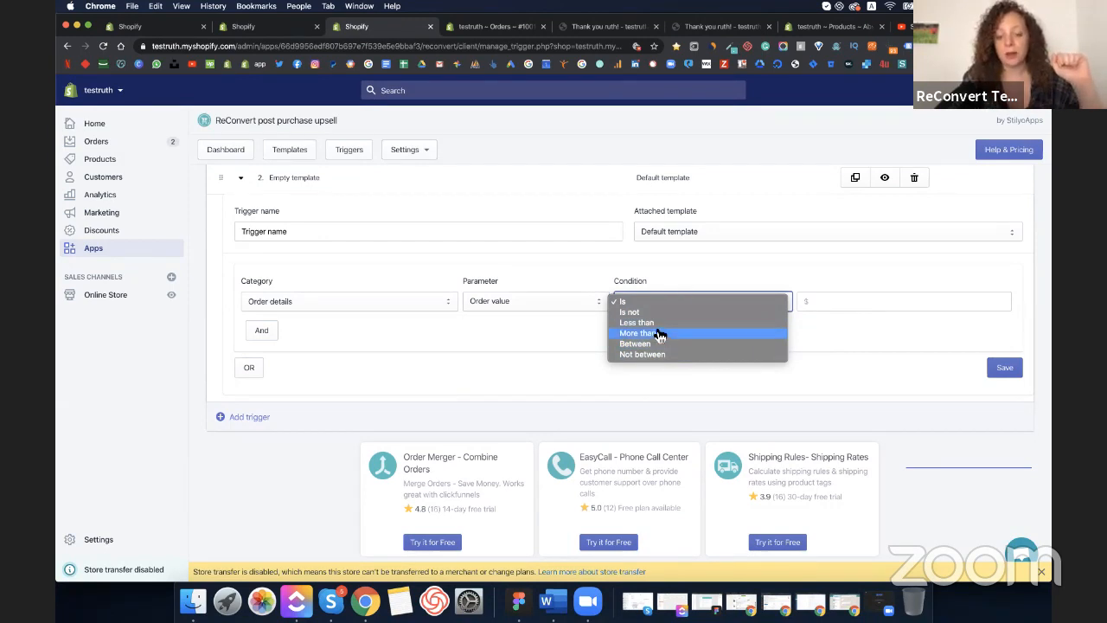
click(855, 304)
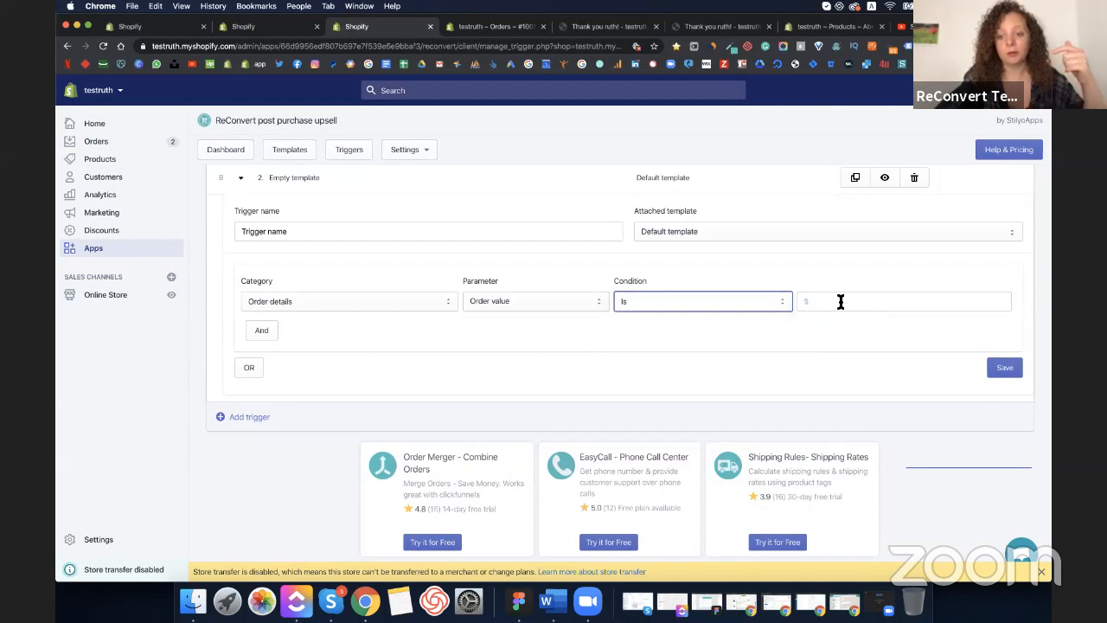
click(840, 301)
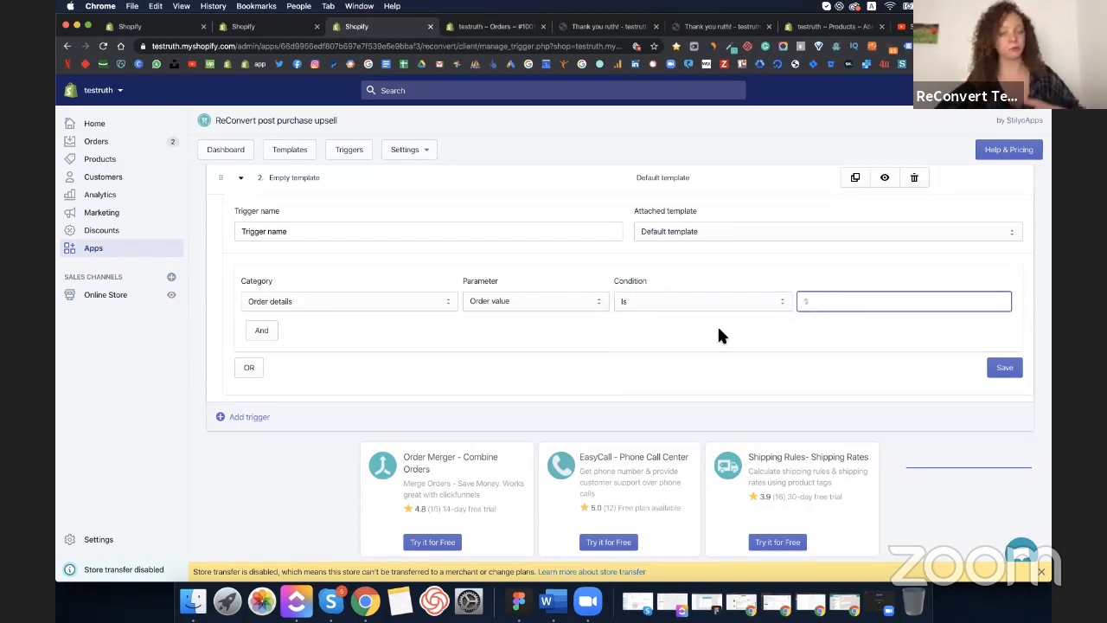
click(438, 306)
click(399, 295)
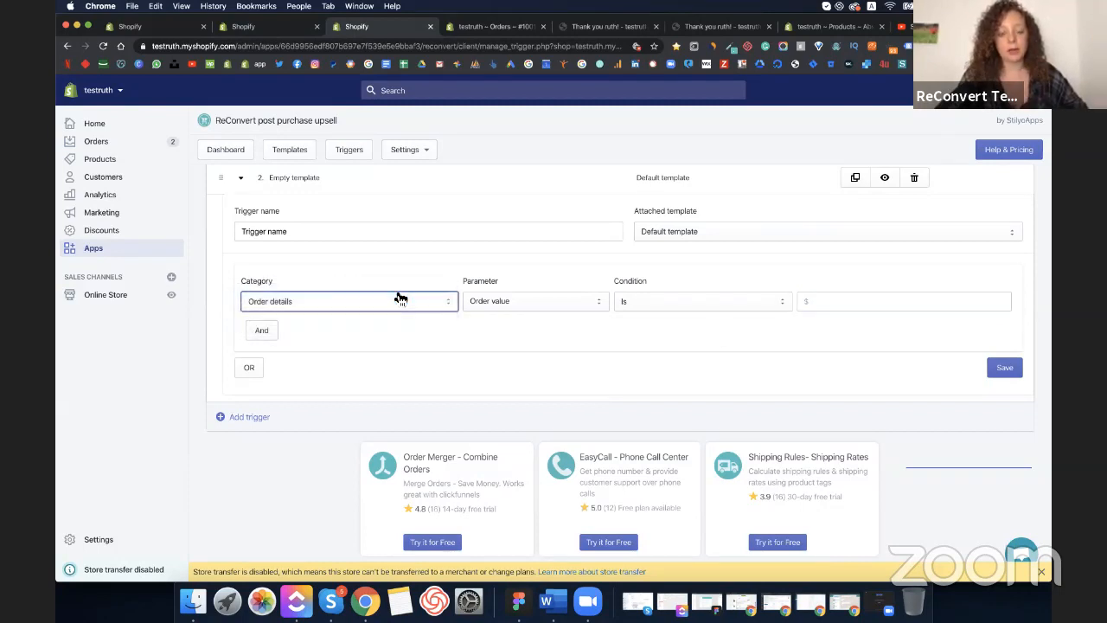
click(472, 279)
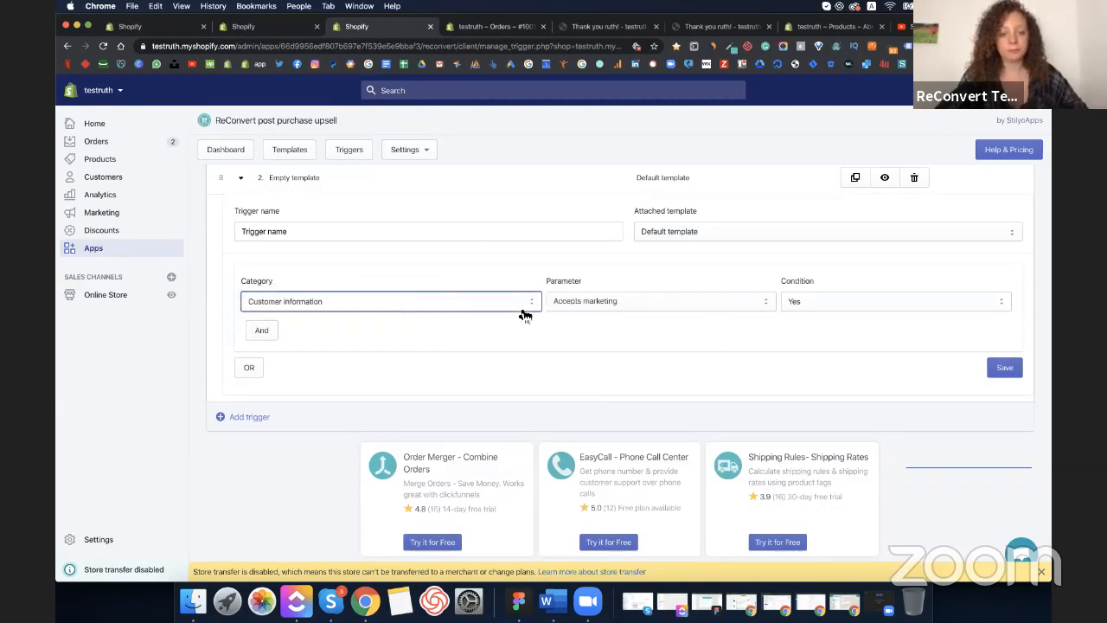
click(593, 313)
text(val)
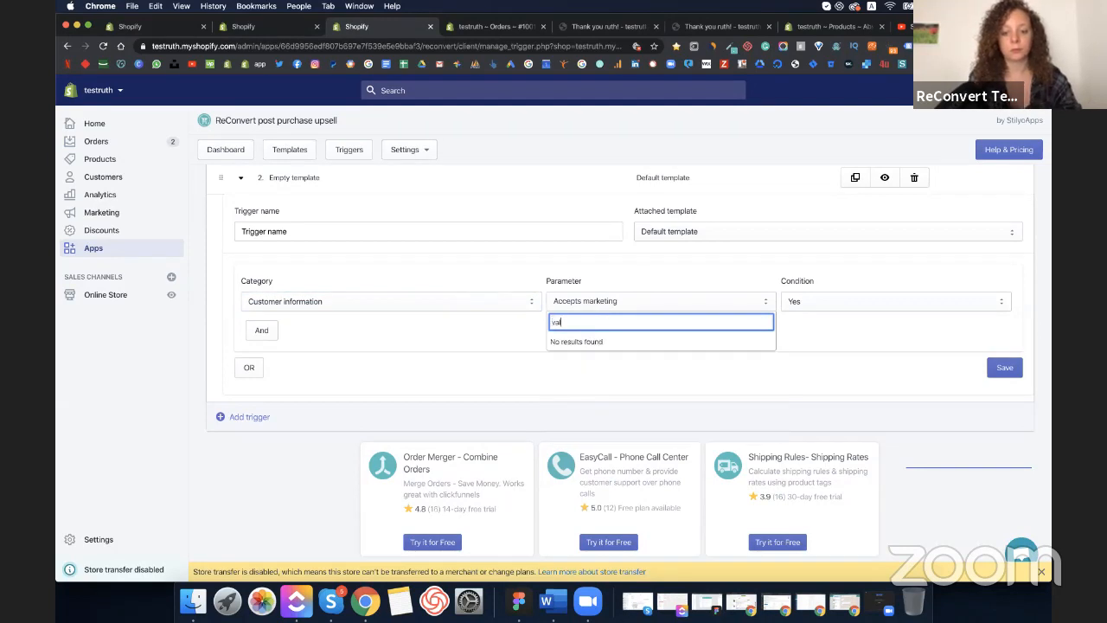
key(BackSpace)
key(BackSpace)
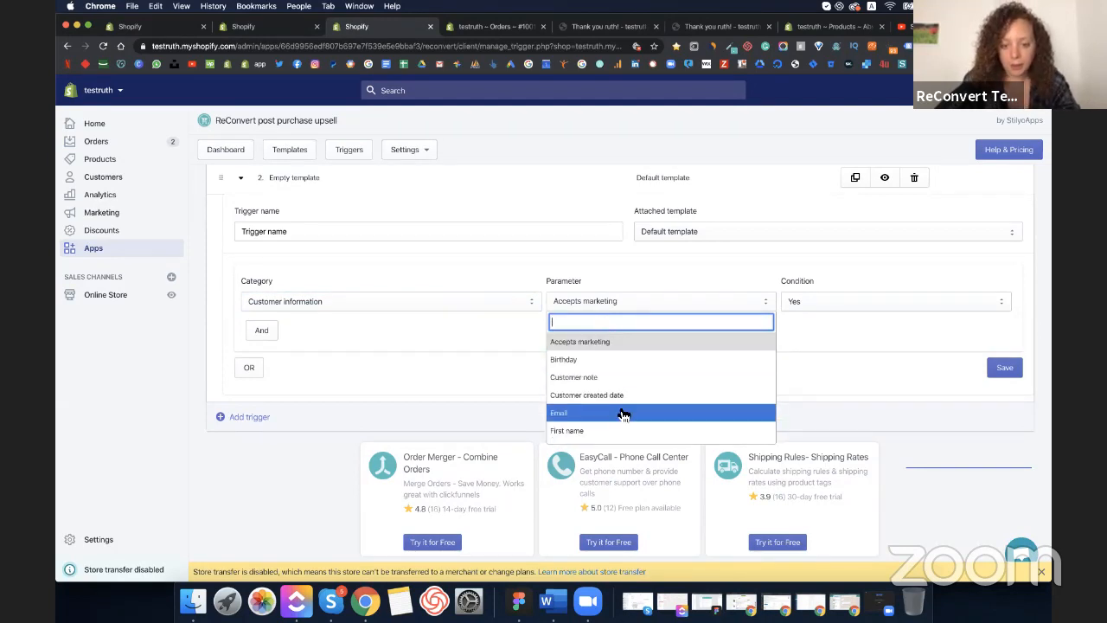
scroll(623, 413, down, 1)
scroll(623, 414, down, 5)
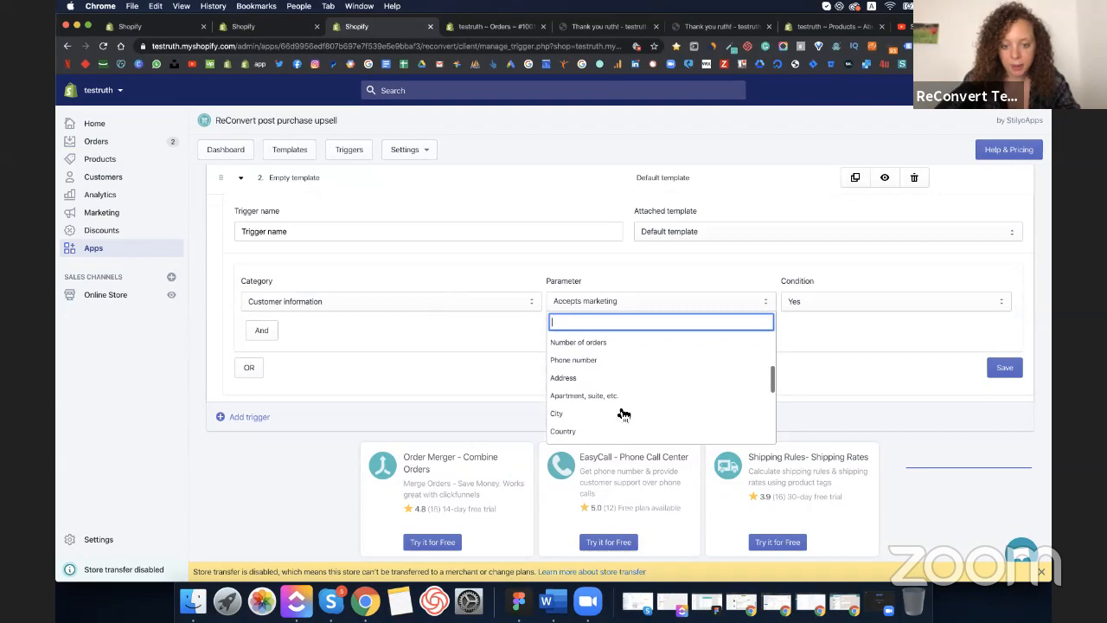
scroll(624, 414, down, 6)
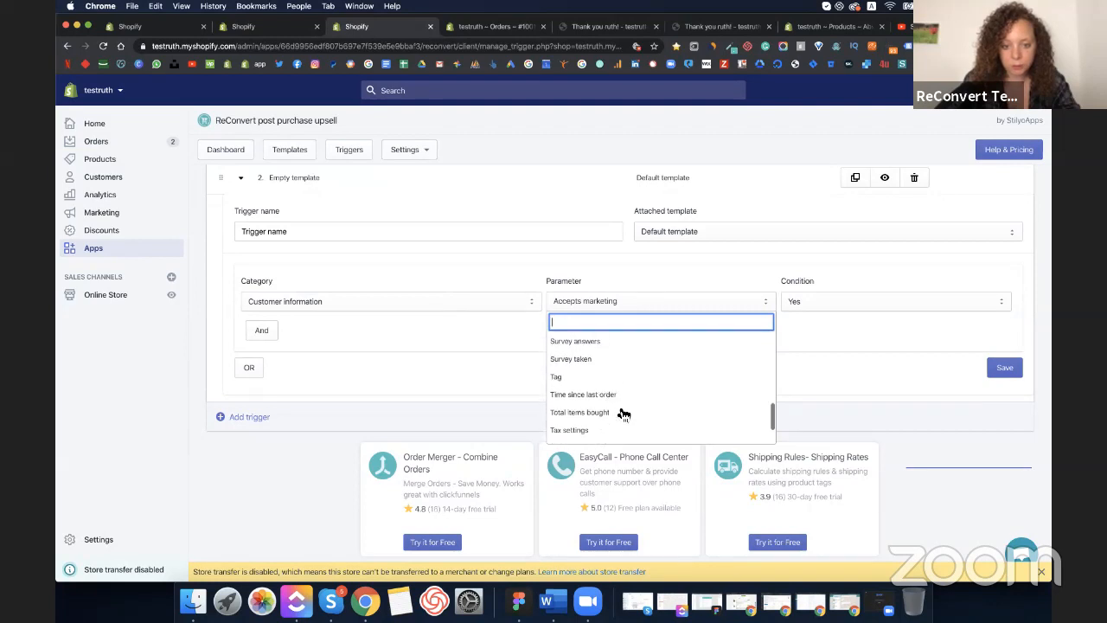
scroll(623, 414, down, 3)
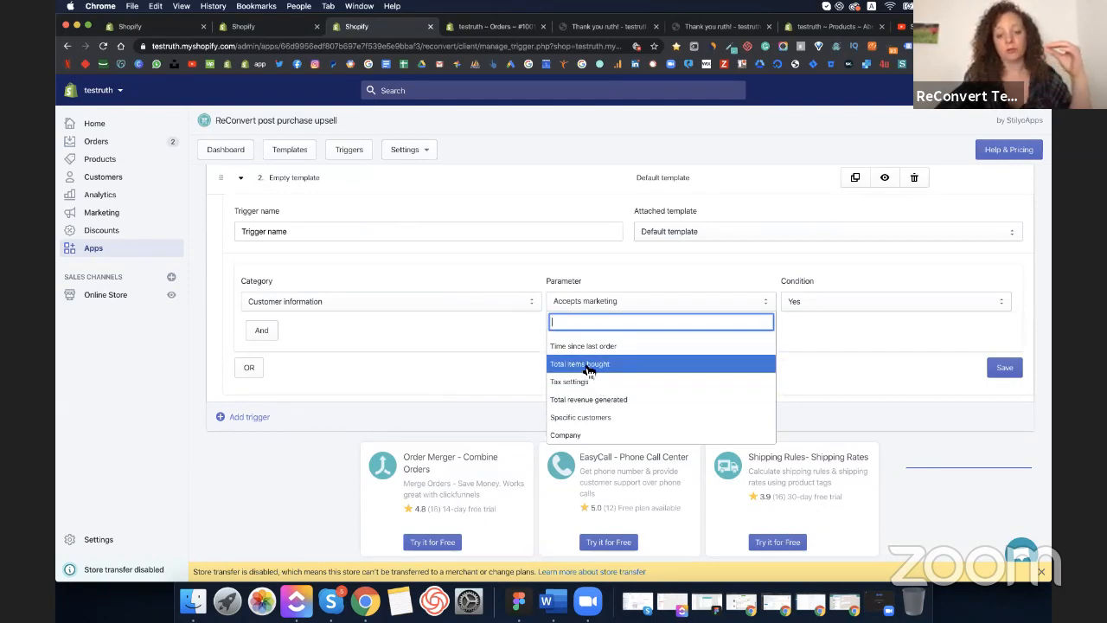
click(397, 383)
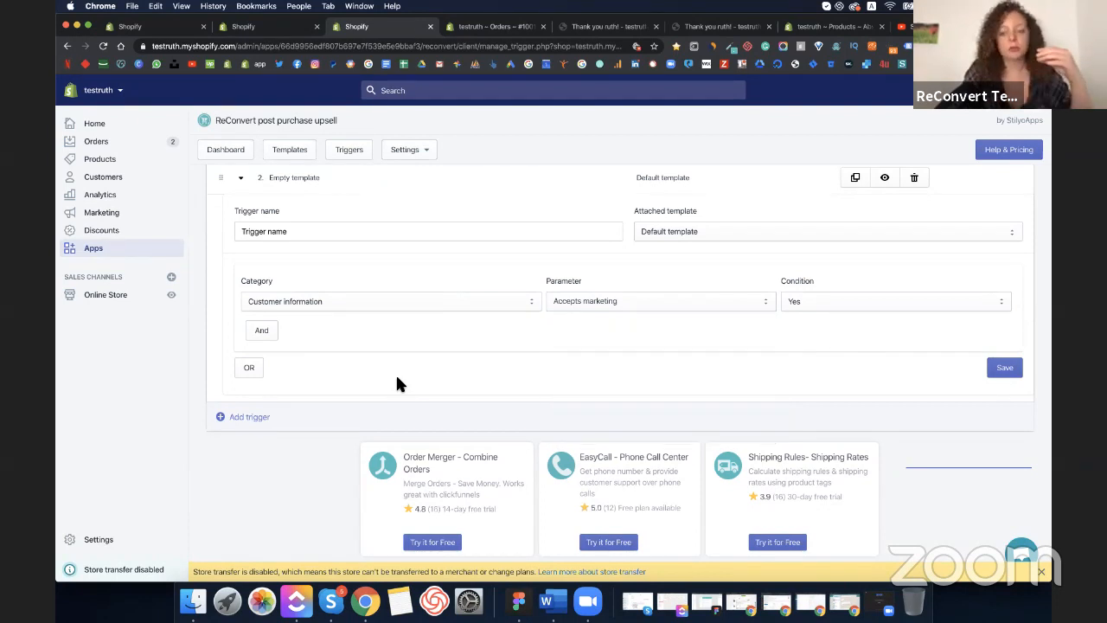
- Delete the Empty template trigger row from the trigger table
scroll(397, 383, up, 3)
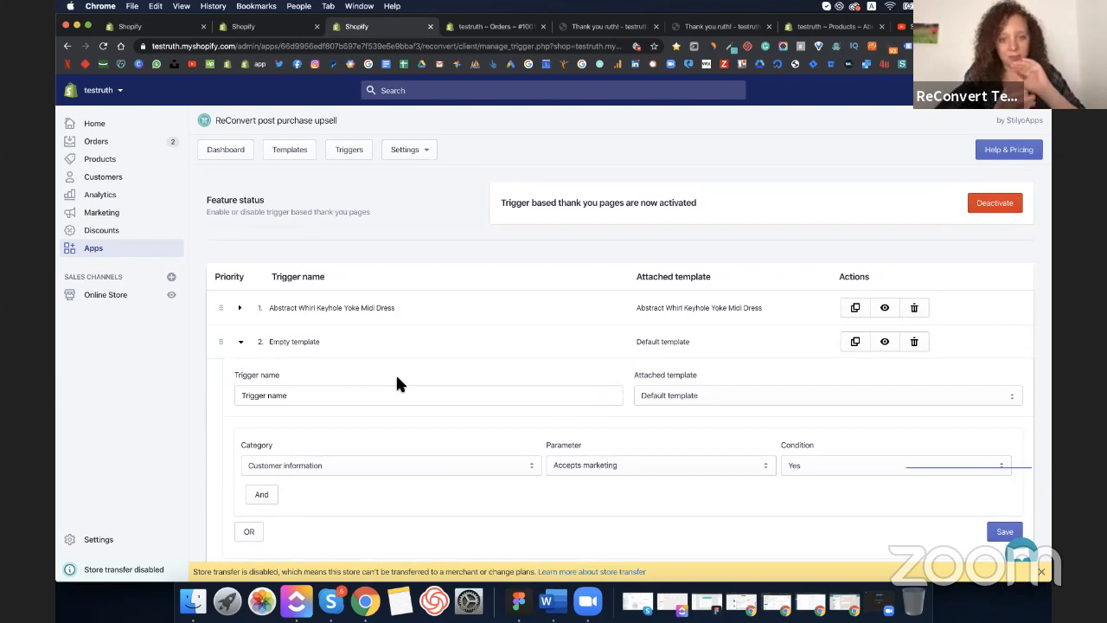
scroll(397, 380, down, 2)
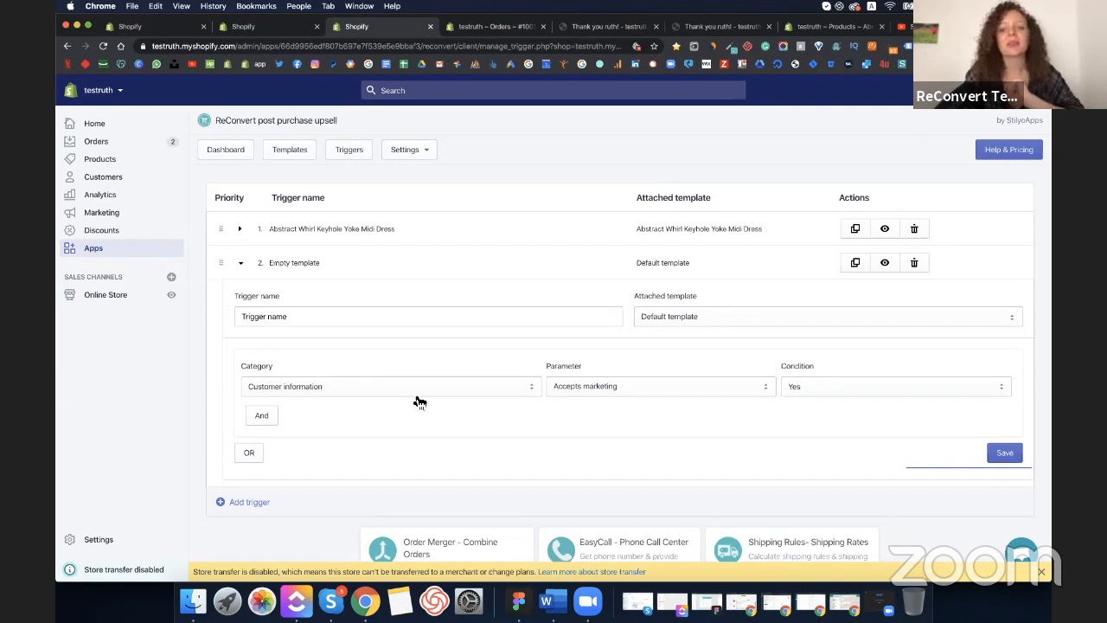
scroll(420, 401, up, 3)
scroll(415, 401, down, 5)
scroll(807, 217, up, 3)
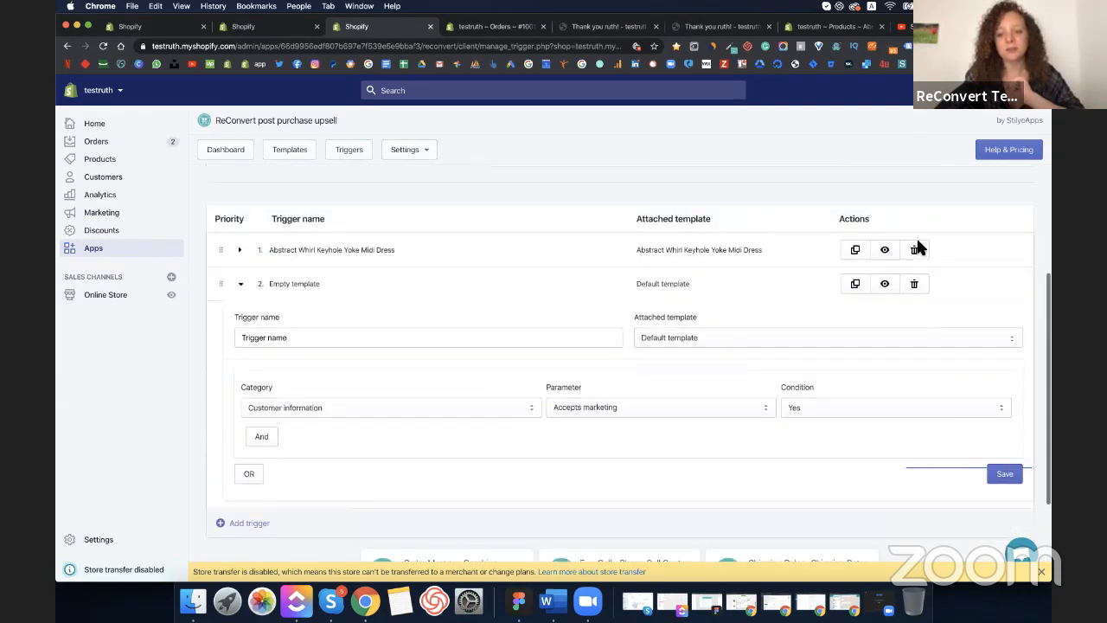
click(914, 285)
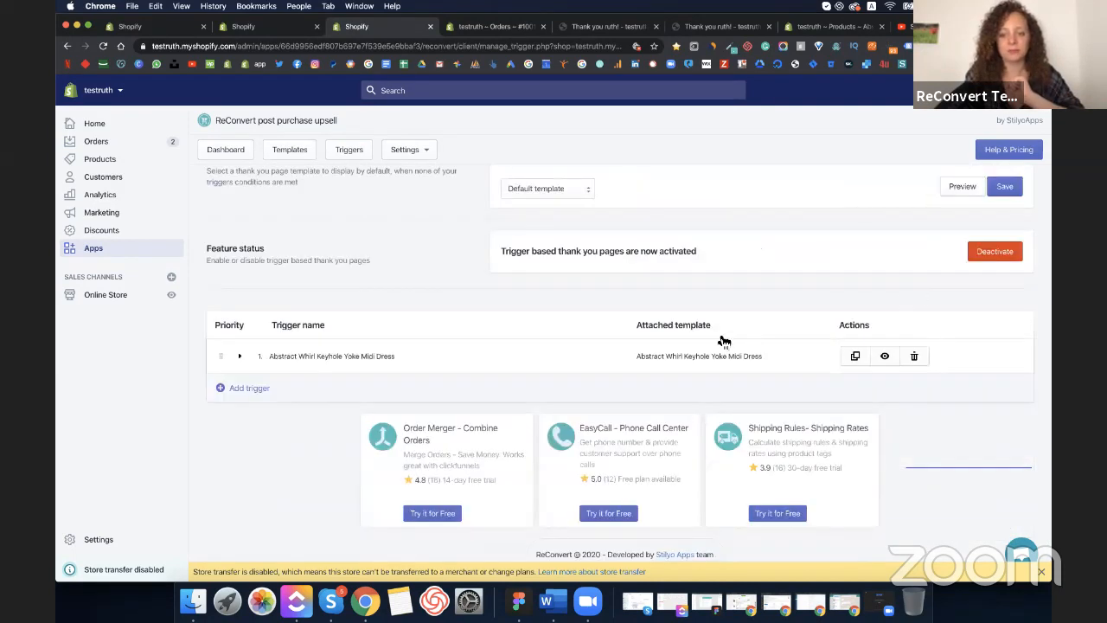